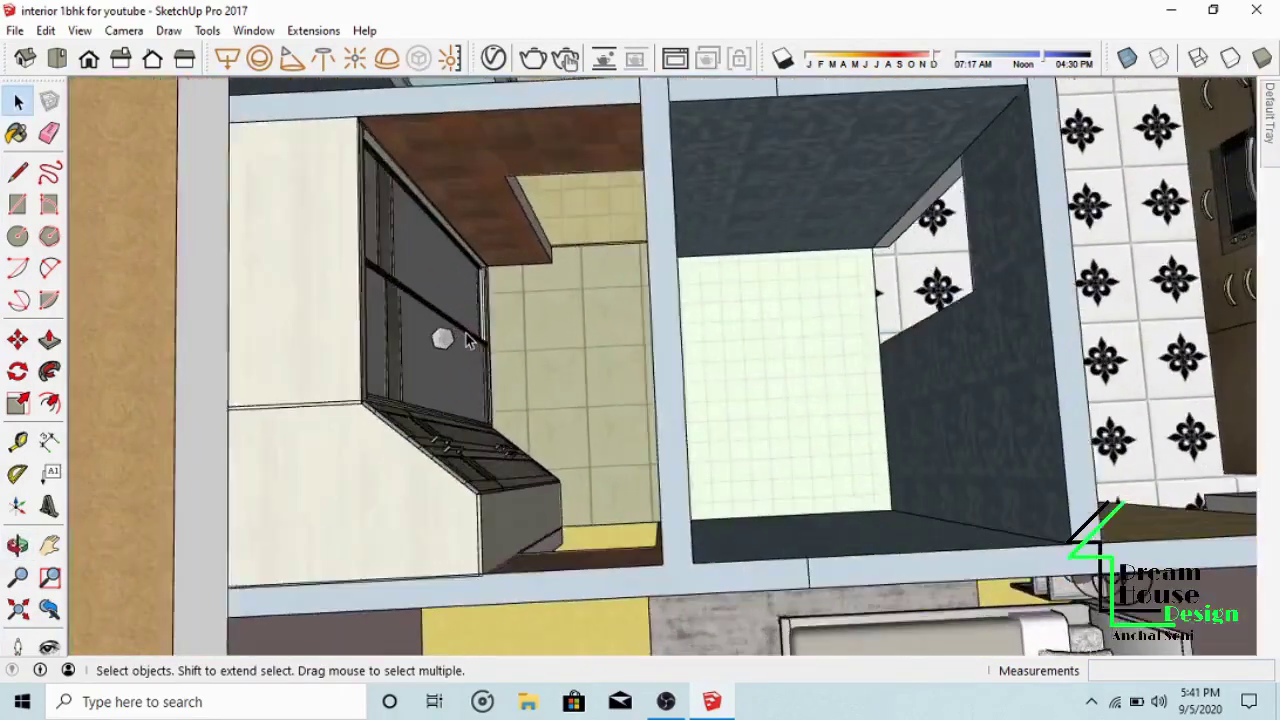
Step: Examine the wardrobe area, bathroom fixtures and kitchen furnishings of the house interior up close
middle_drag(466, 333, 690, 140)
scroll(503, 316, down, 3)
scroll(503, 316, up, 3)
scroll(530, 238, down, 2)
scroll(530, 250, up, 4)
scroll(330, 305, up, 2)
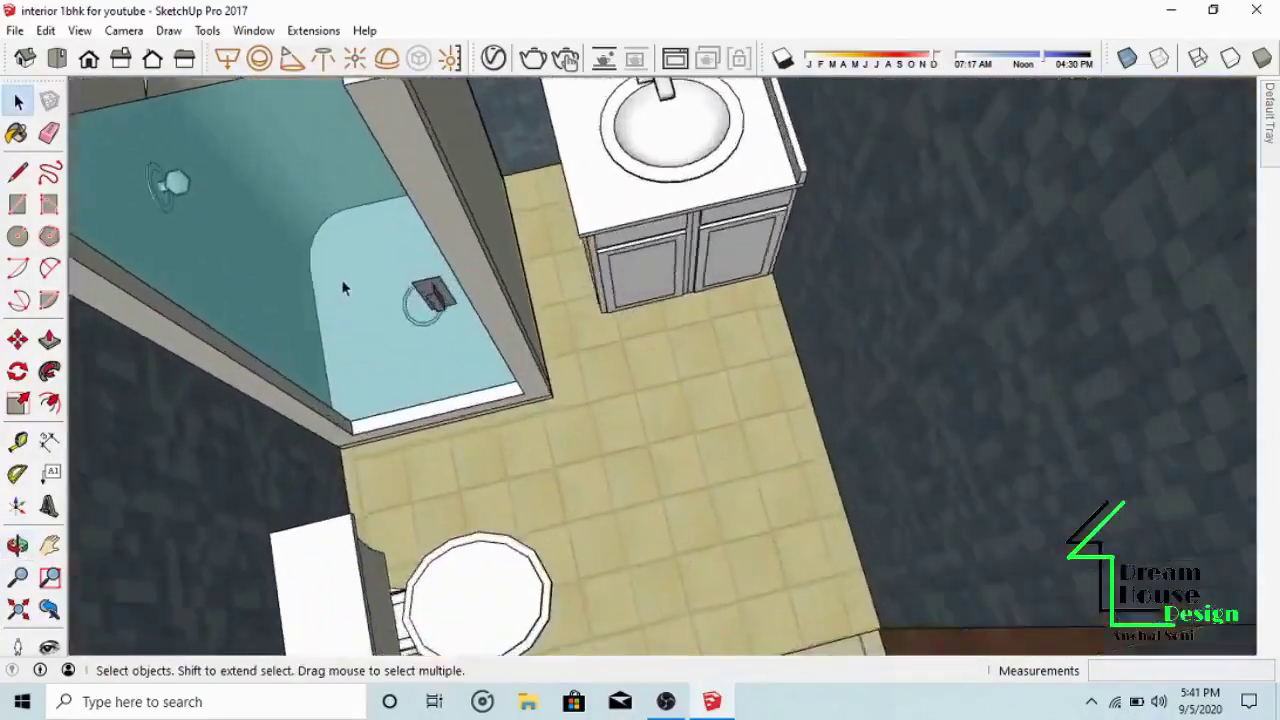
middle_drag(341, 279, 355, 305)
middle_drag(585, 272, 606, 230)
scroll(491, 361, down, 2)
scroll(491, 361, down, 4)
scroll(625, 393, up, 5)
scroll(606, 230, down, 3)
middle_drag(454, 298, 520, 337)
scroll(520, 337, up, 2)
middle_drag(668, 400, 735, 342)
scroll(741, 330, up, 3)
scroll(733, 344, up, 4)
middle_drag(603, 448, 640, 380)
scroll(640, 380, down, 3)
scroll(597, 205, up, 2)
scroll(597, 205, down, 2)
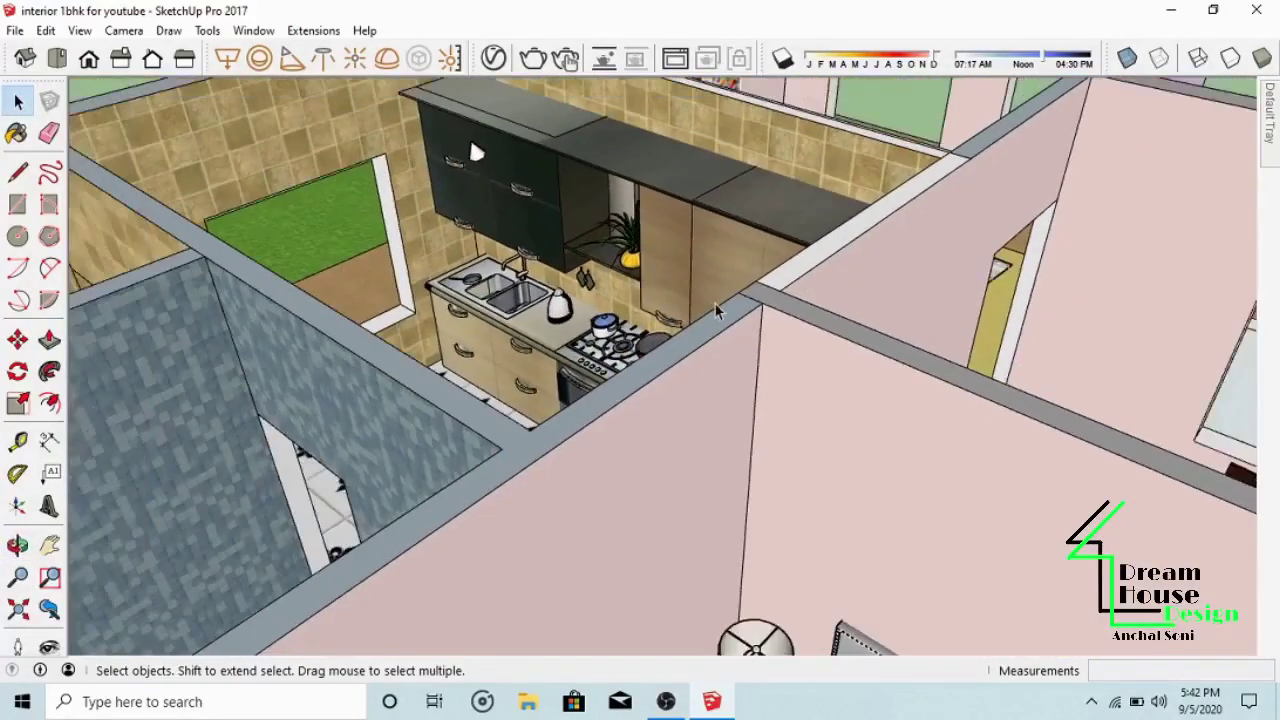
Step: Survey the bedroom, living room and dining room furniture and the overall layout of the house from above
middle_drag(597, 205, 340, 525)
scroll(350, 540, down, 3)
scroll(340, 520, up, 2)
scroll(403, 414, up, 3)
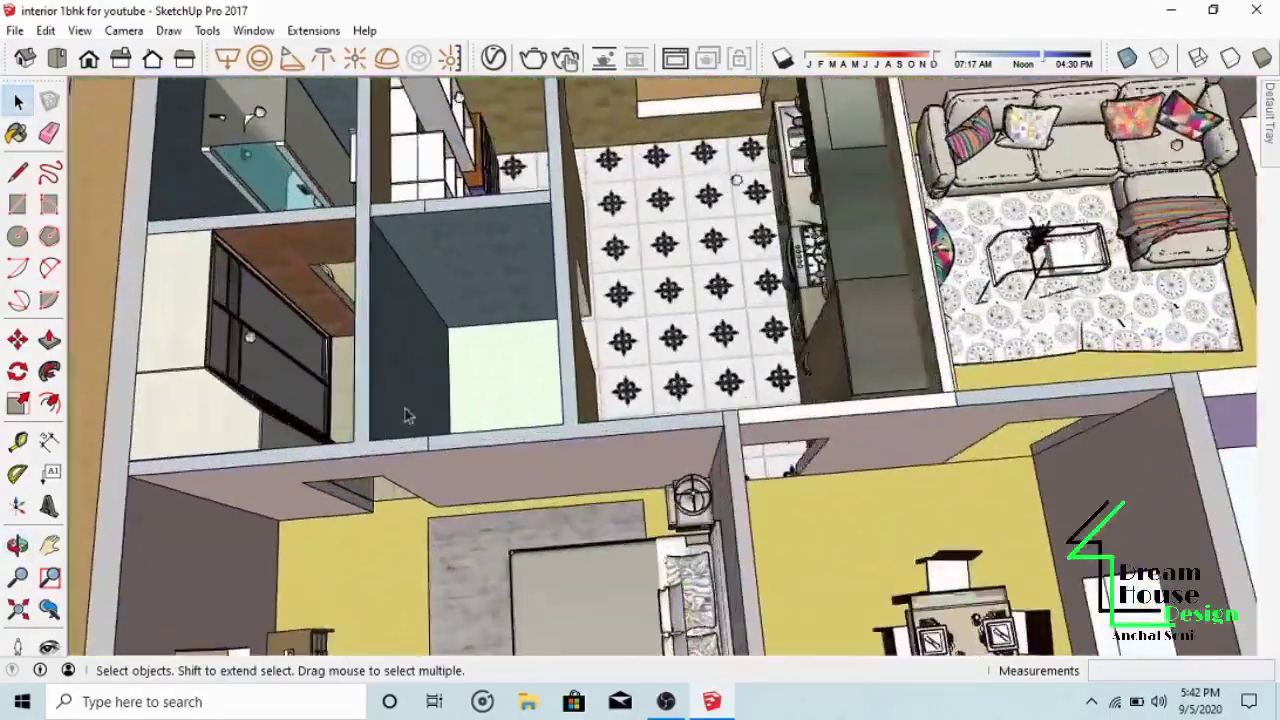
scroll(480, 331, up, 6)
scroll(480, 331, down, 8)
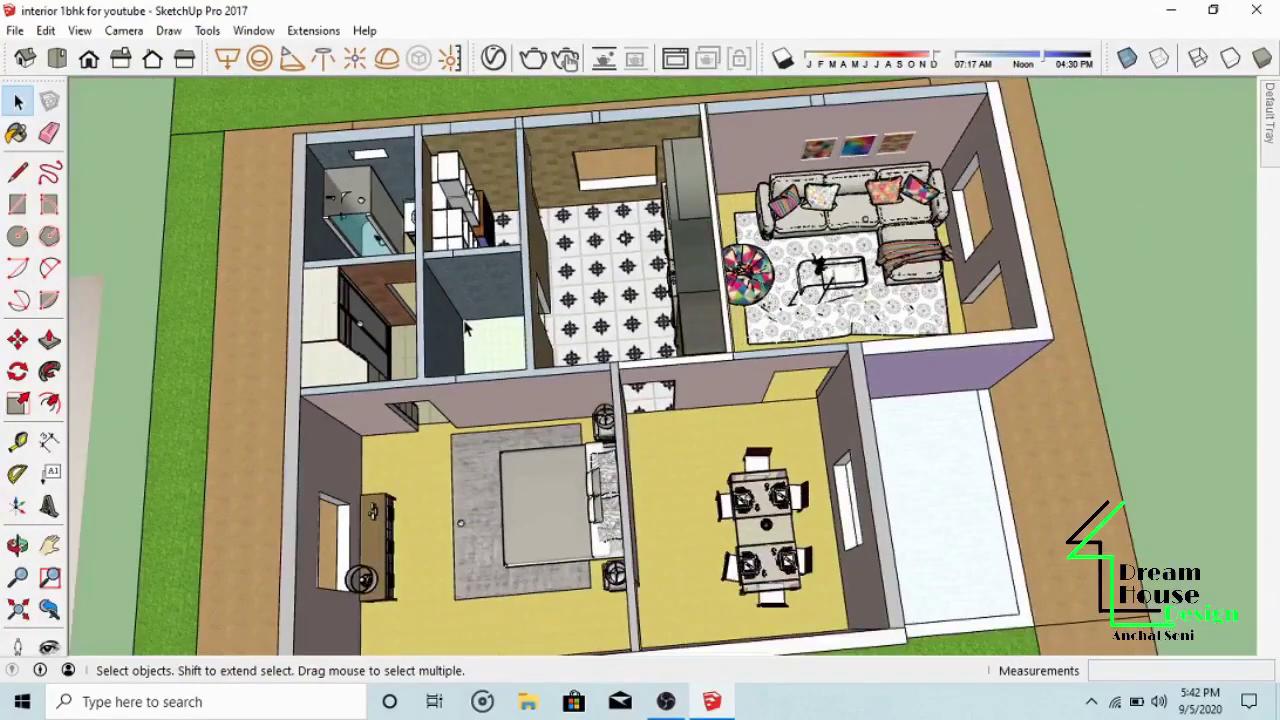
scroll(465, 330, down, 4)
middle_drag(465, 330, 480, 300)
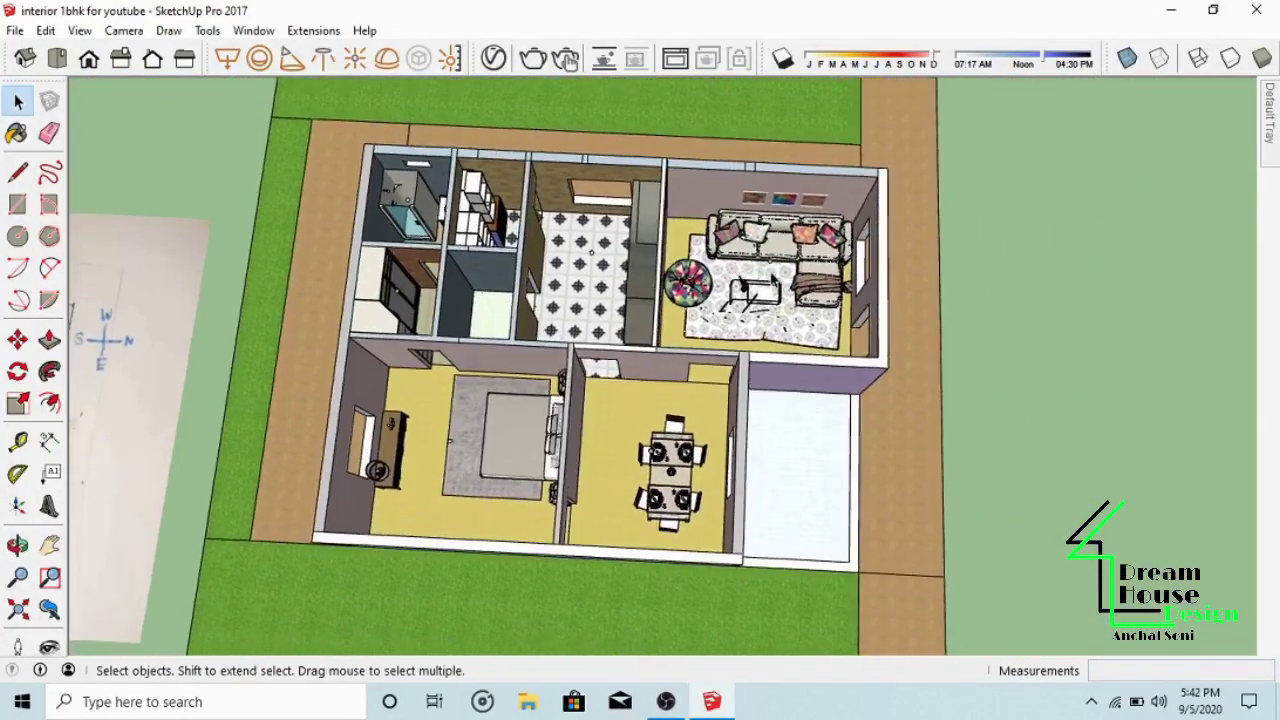
scroll(776, 282, up, 8)
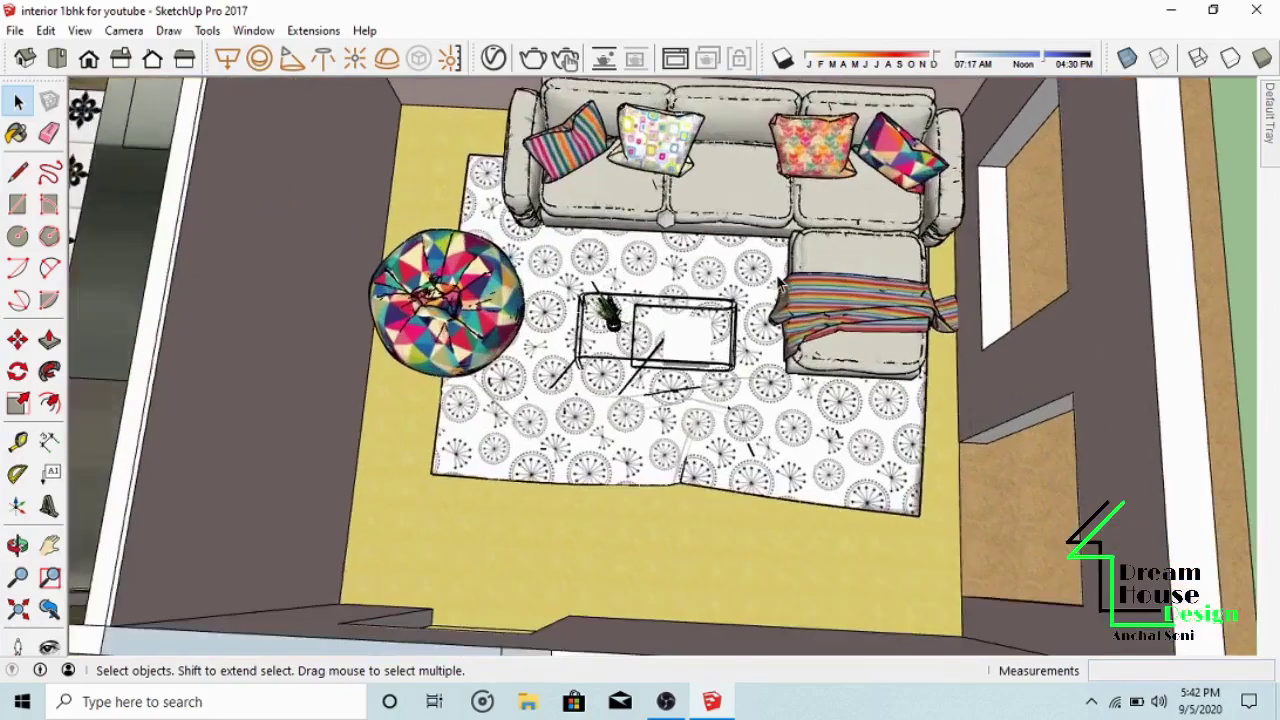
scroll(779, 285, down, 8)
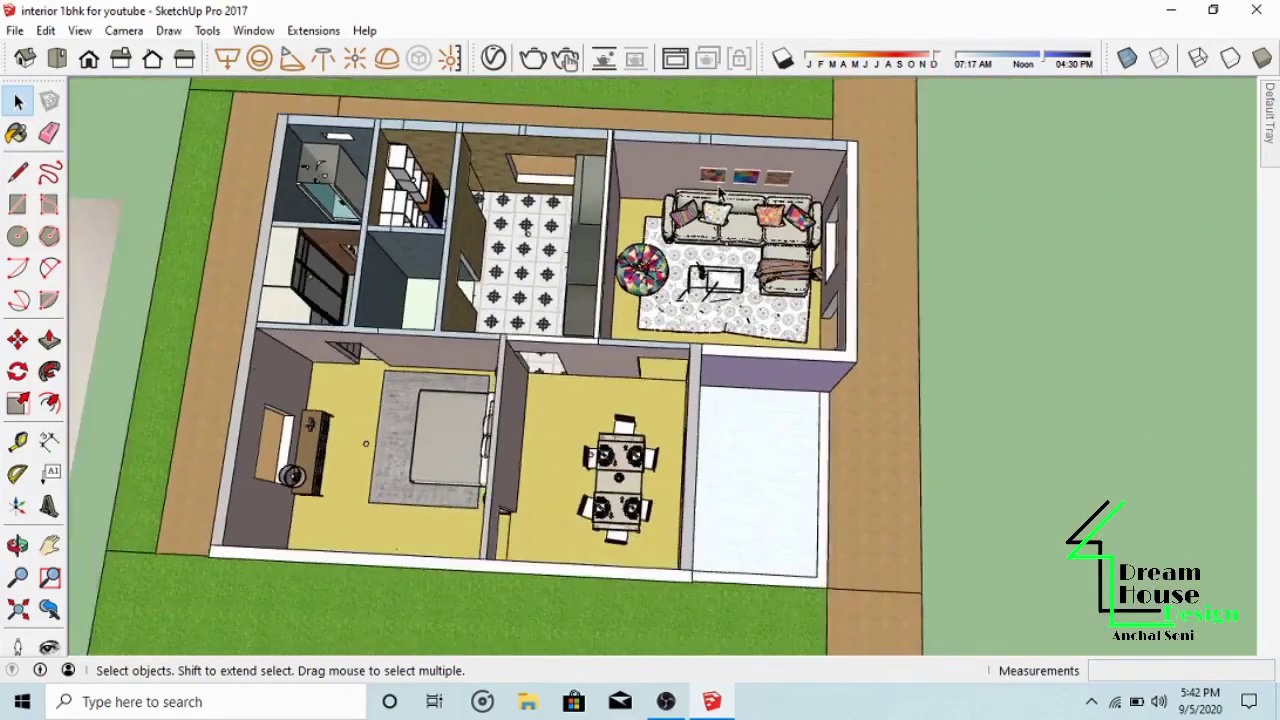
scroll(600, 430, up, 6)
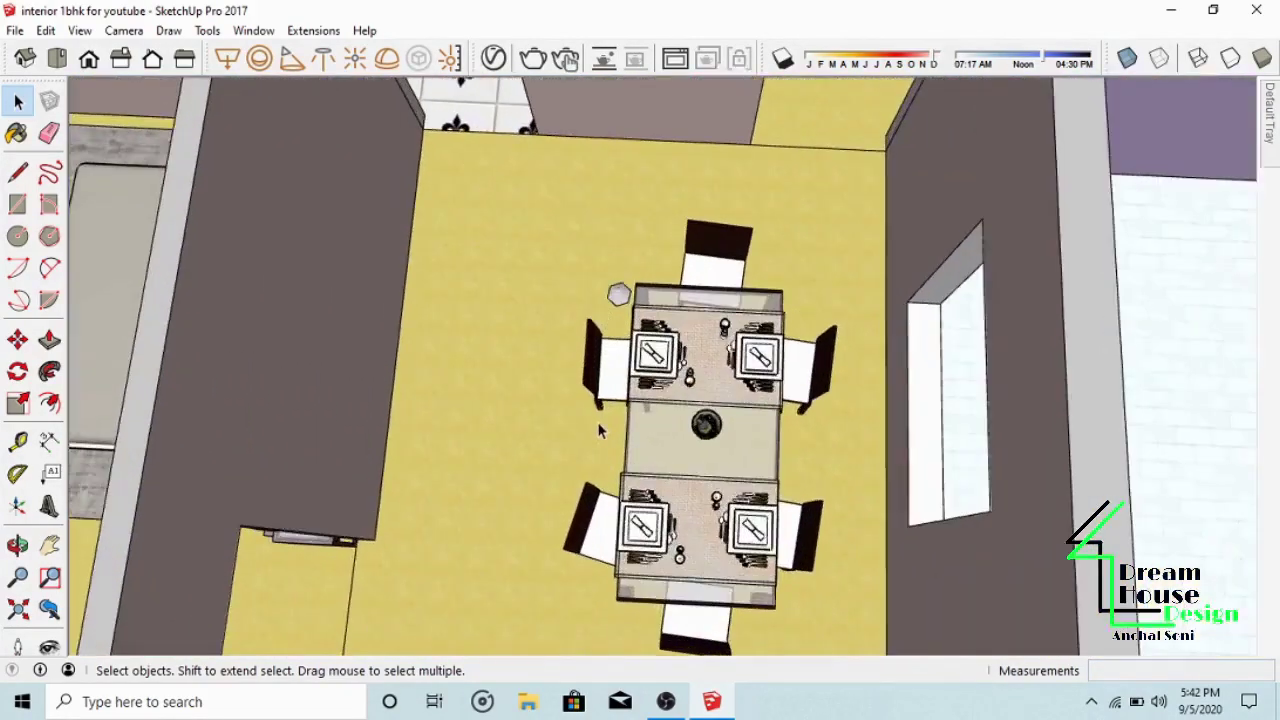
scroll(600, 430, down, 8)
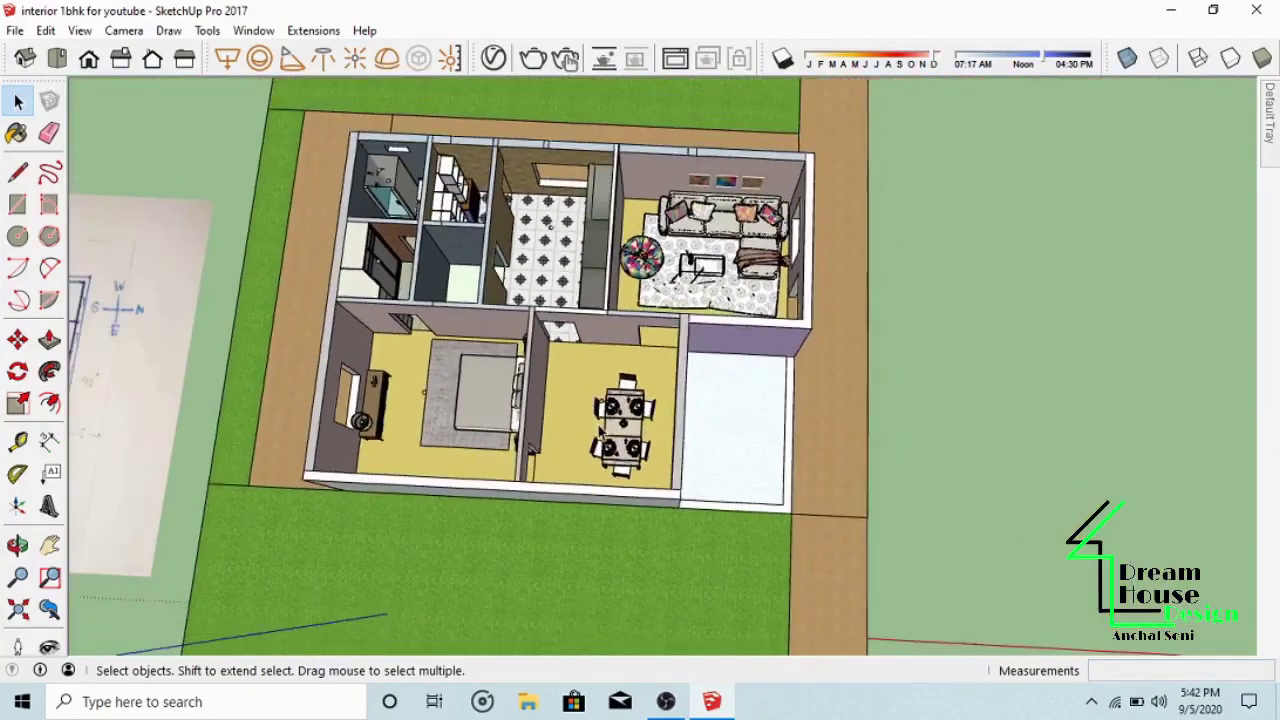
scroll(600, 430, down, 2)
middle_drag(600, 430, 261, 480)
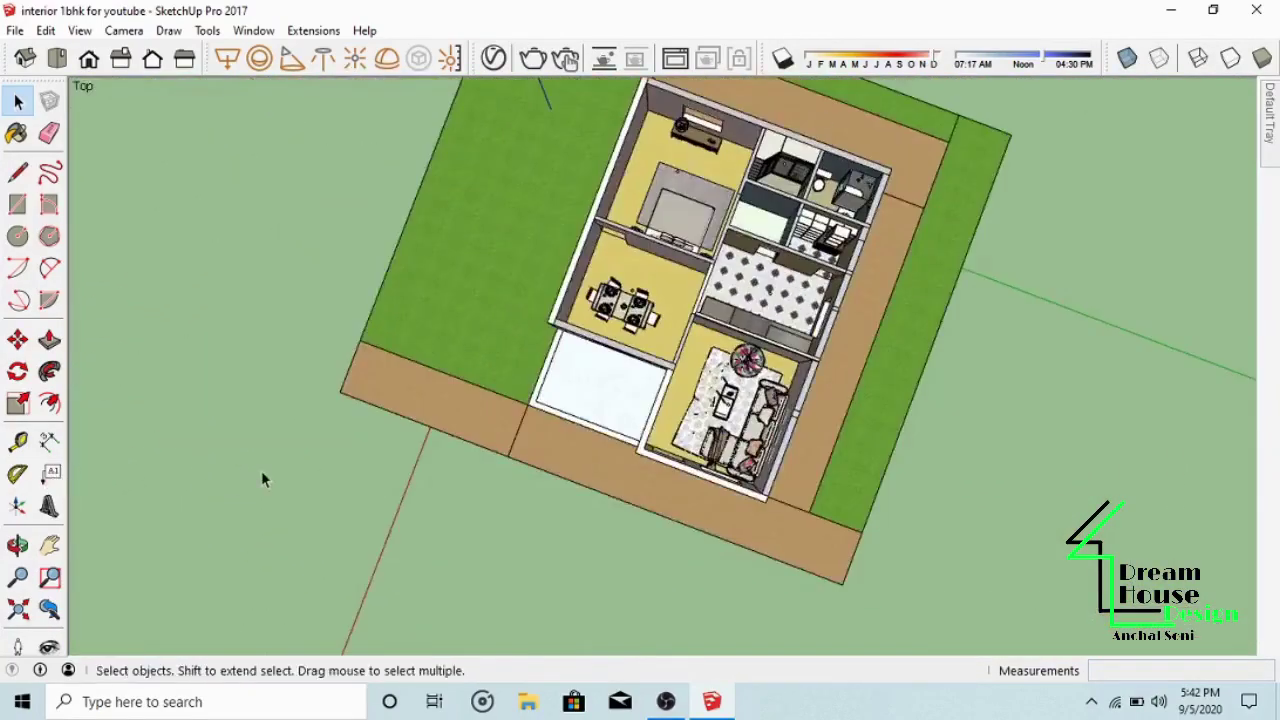
Step: Switch to the top view and examine the furnished house plan
scroll(491, 434, down, 2)
middle_drag(491, 434, 943, 346)
click(40, 58)
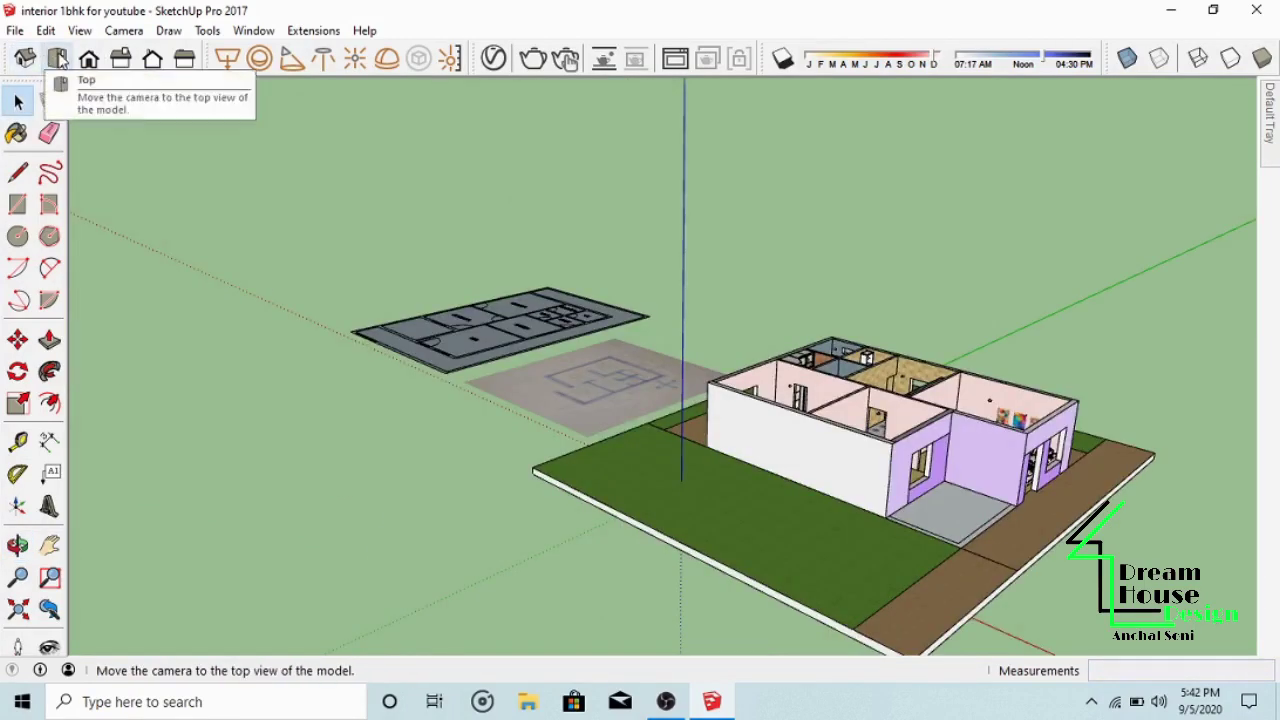
click(58, 59)
scroll(138, 182, down, 2)
scroll(640, 255, up, 3)
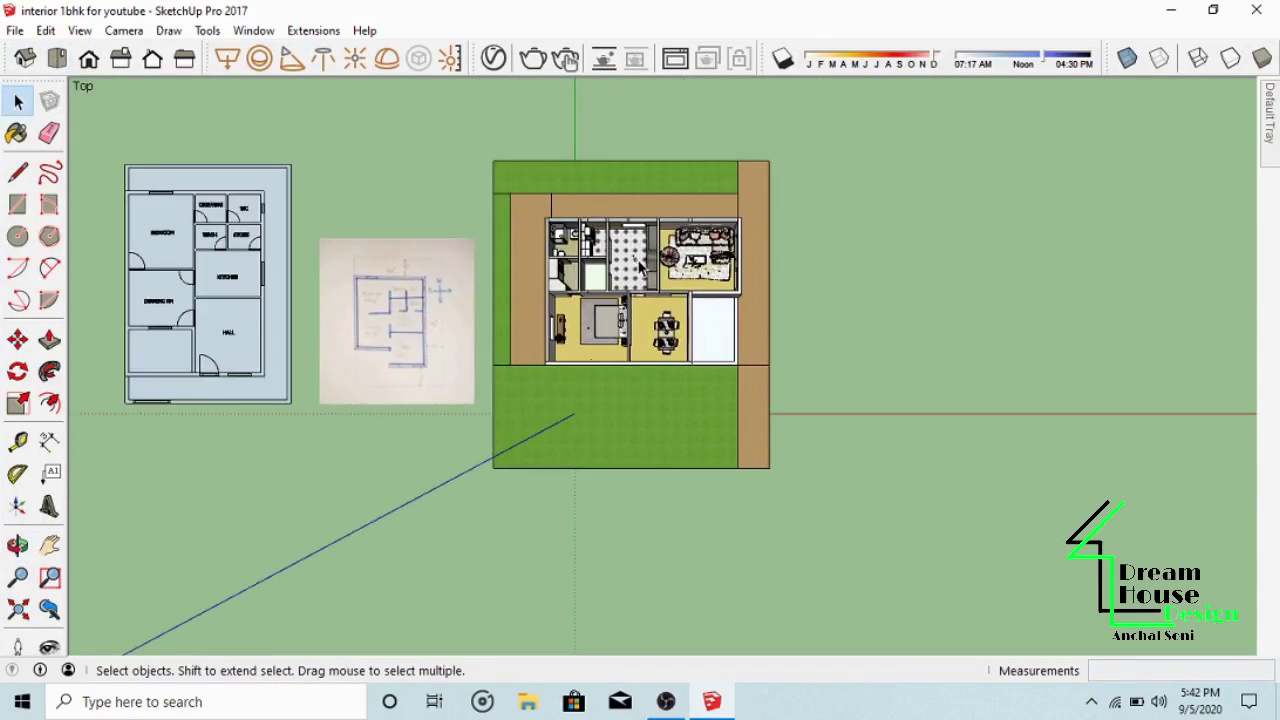
scroll(757, 268, up, 2)
scroll(757, 268, up, 1)
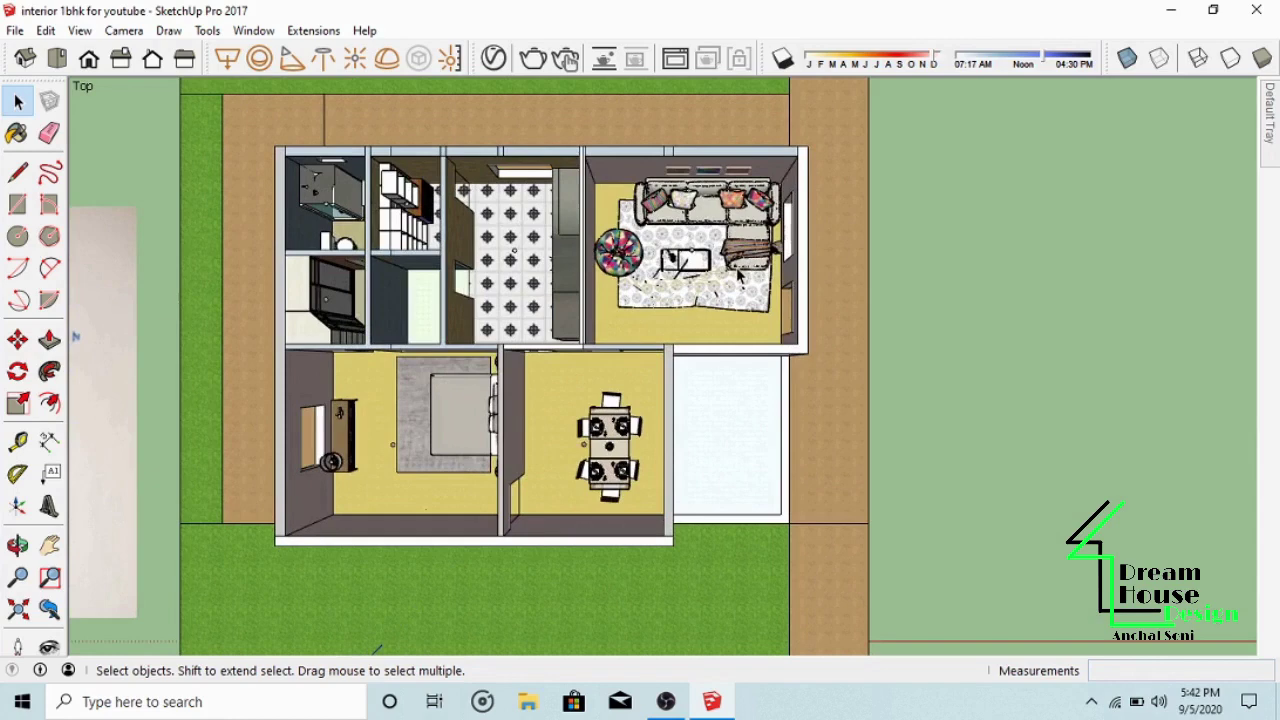
Step: Search the 3D Warehouse for "door" and load the dark brown panelled door directly into the model
click(15, 30)
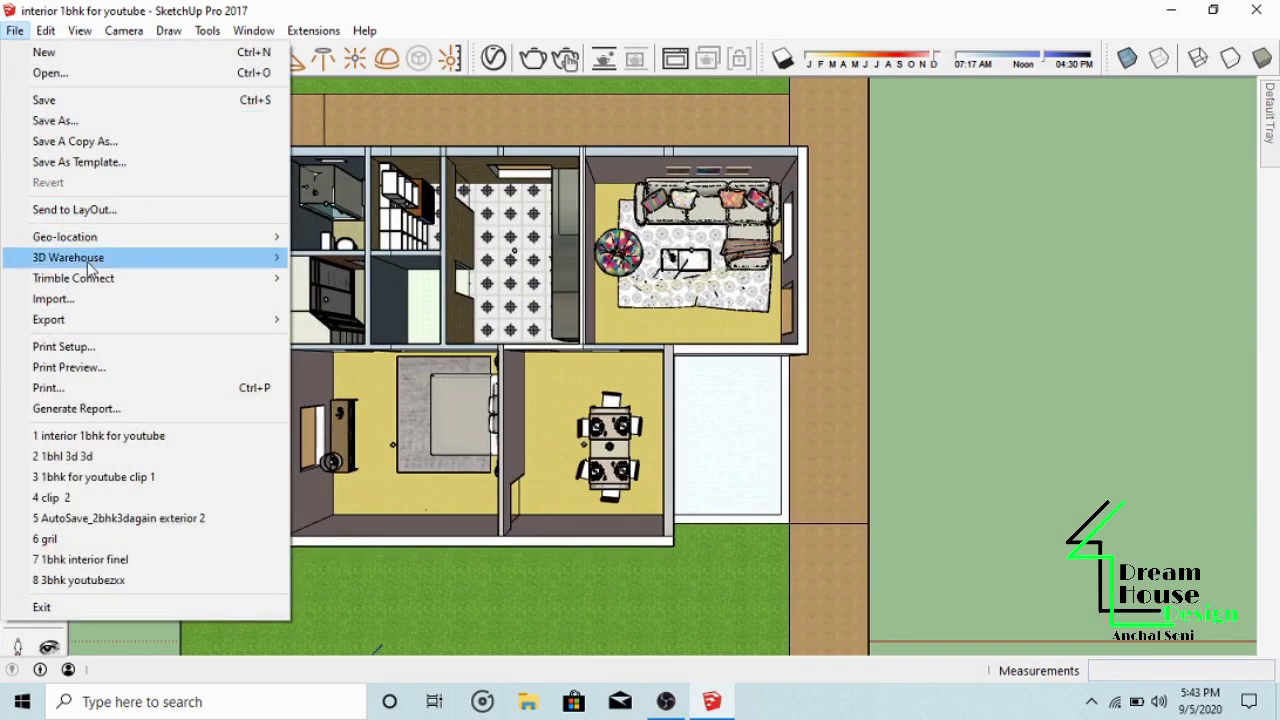
click(320, 258)
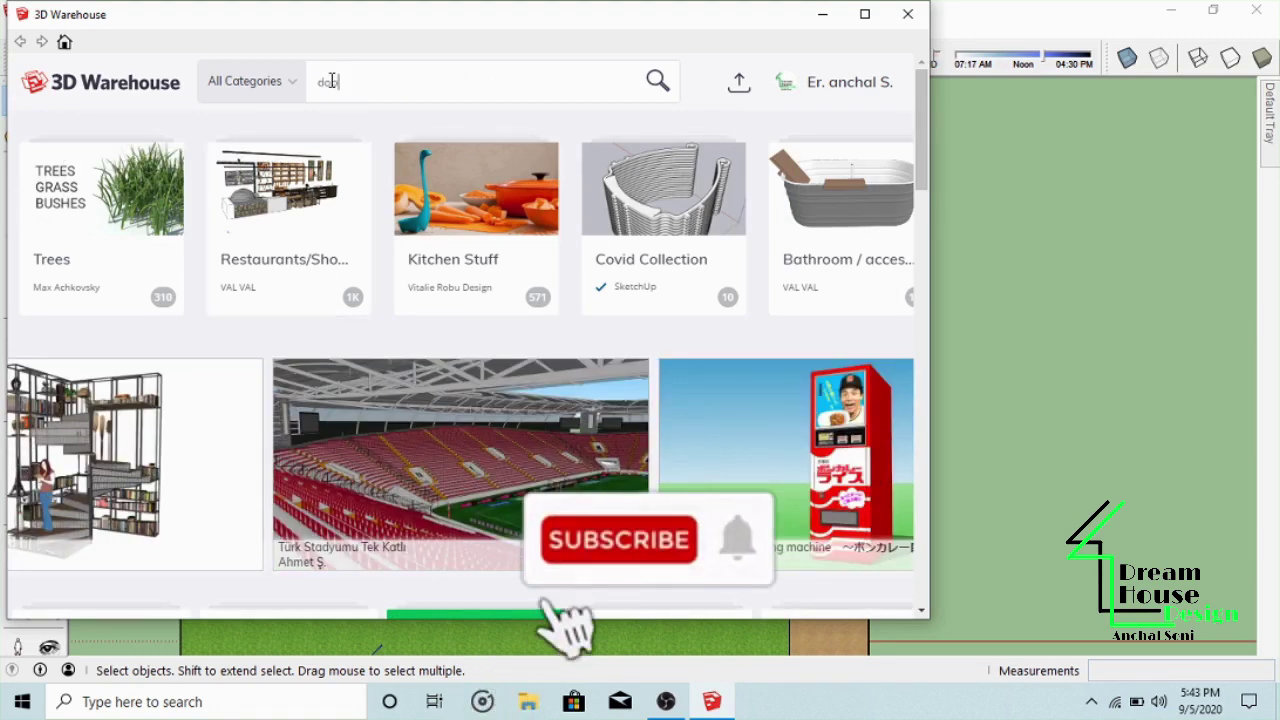
text(or)
key(Return)
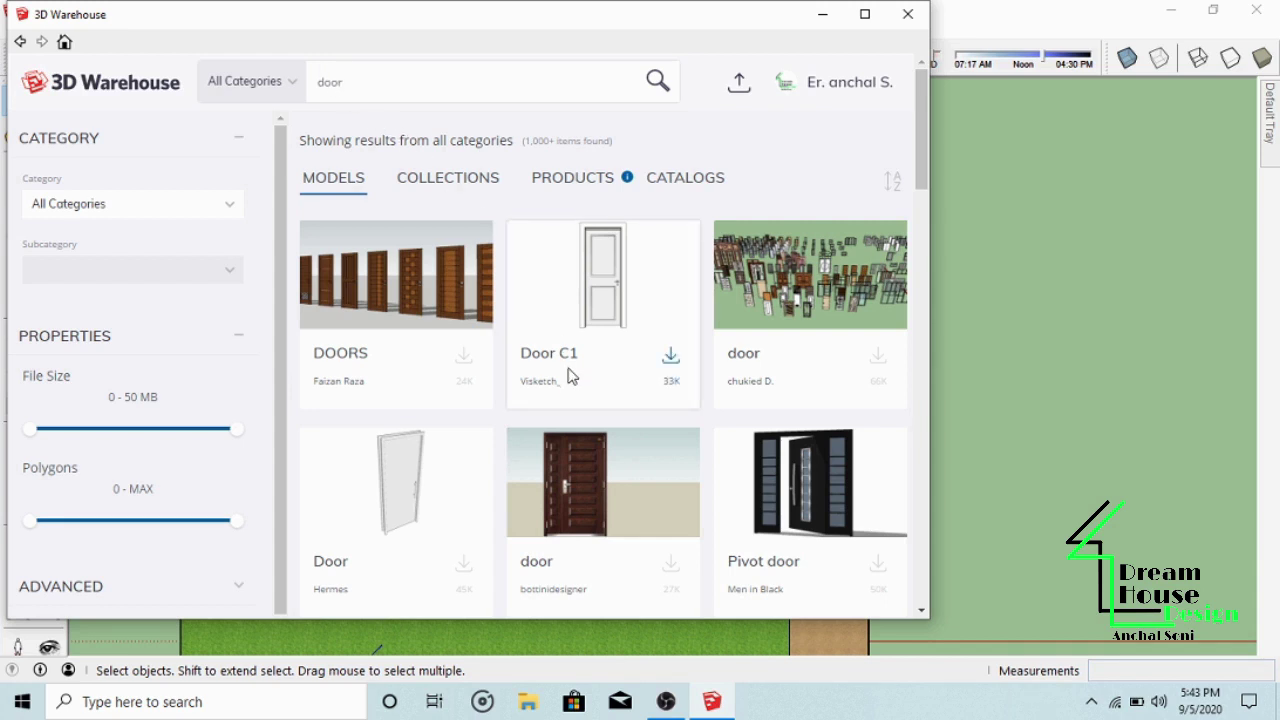
scroll(570, 375, down, 1)
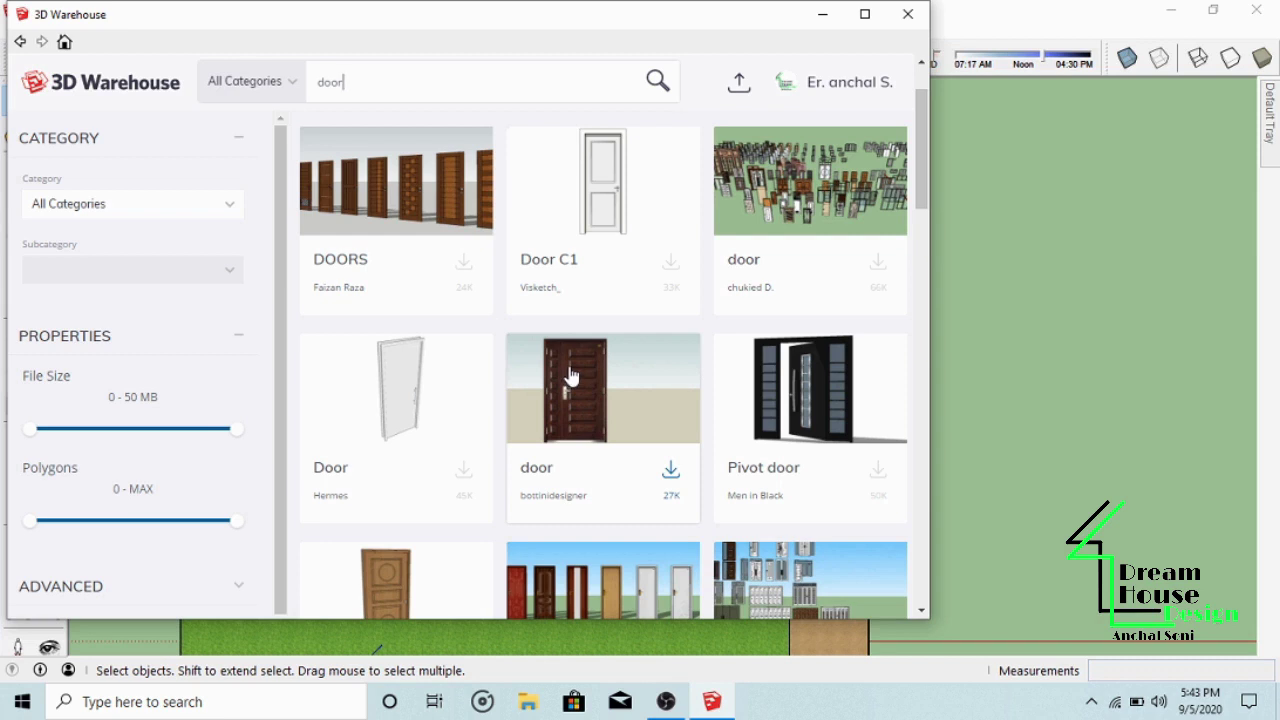
scroll(572, 375, down, 1)
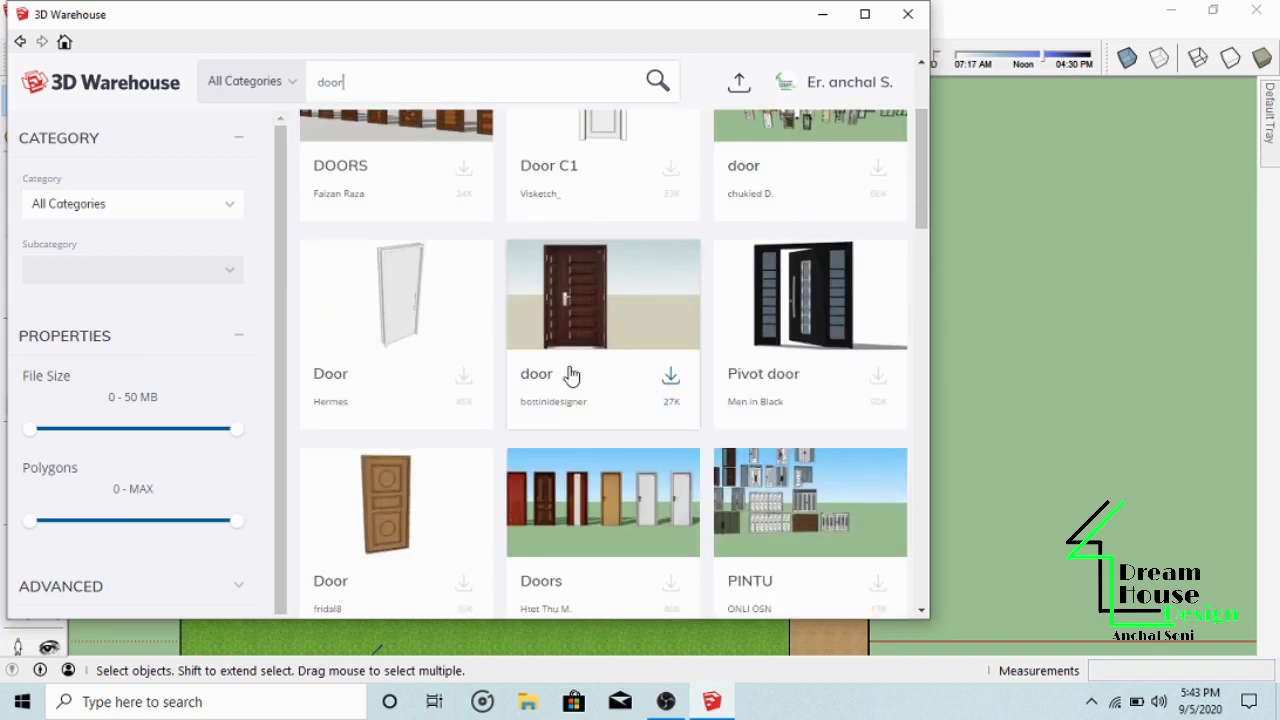
scroll(571, 375, down, 1)
scroll(571, 375, up, 1)
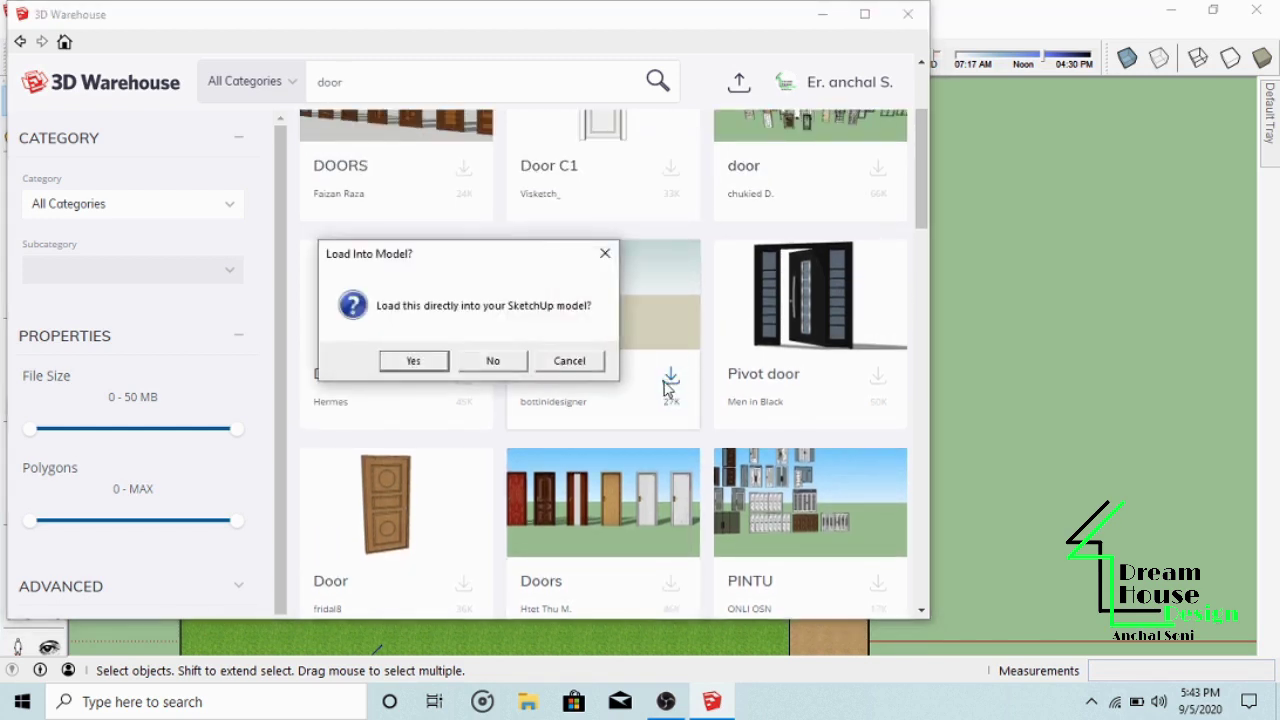
click(415, 362)
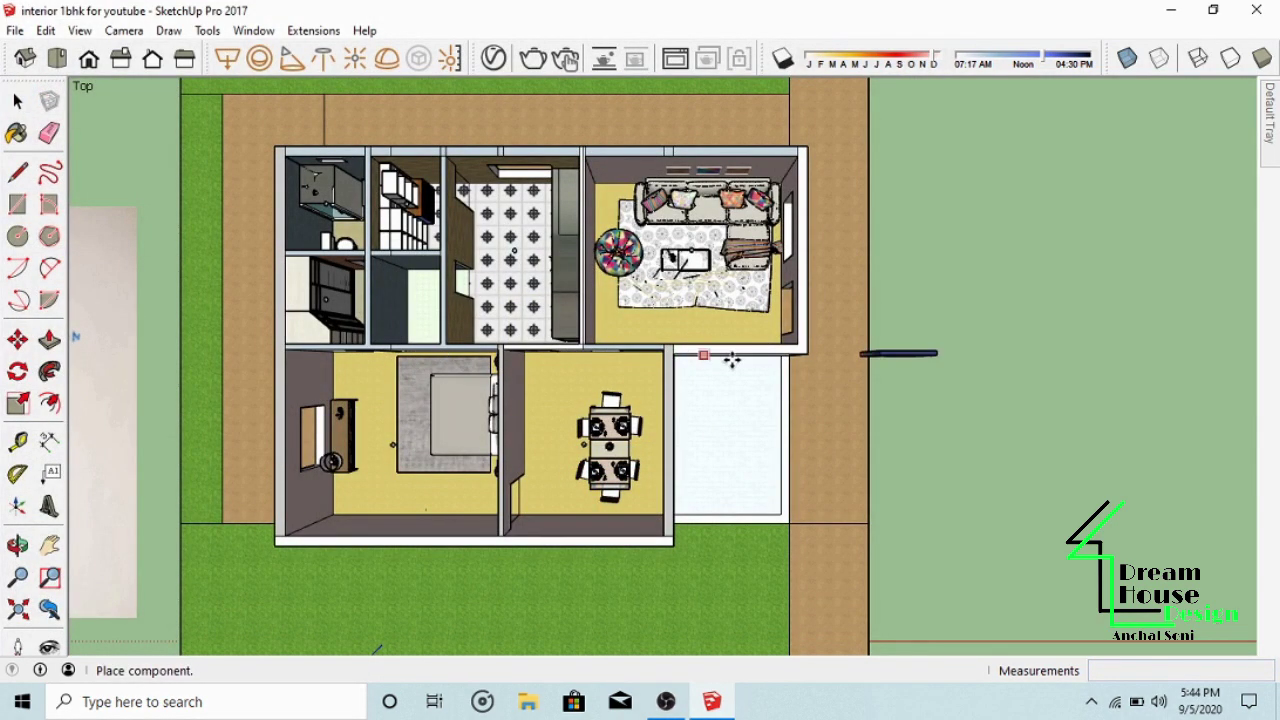
Step: Place the loaded door at the outer edge of the paved path in front of the house
middle_drag(731, 360, 709, 335)
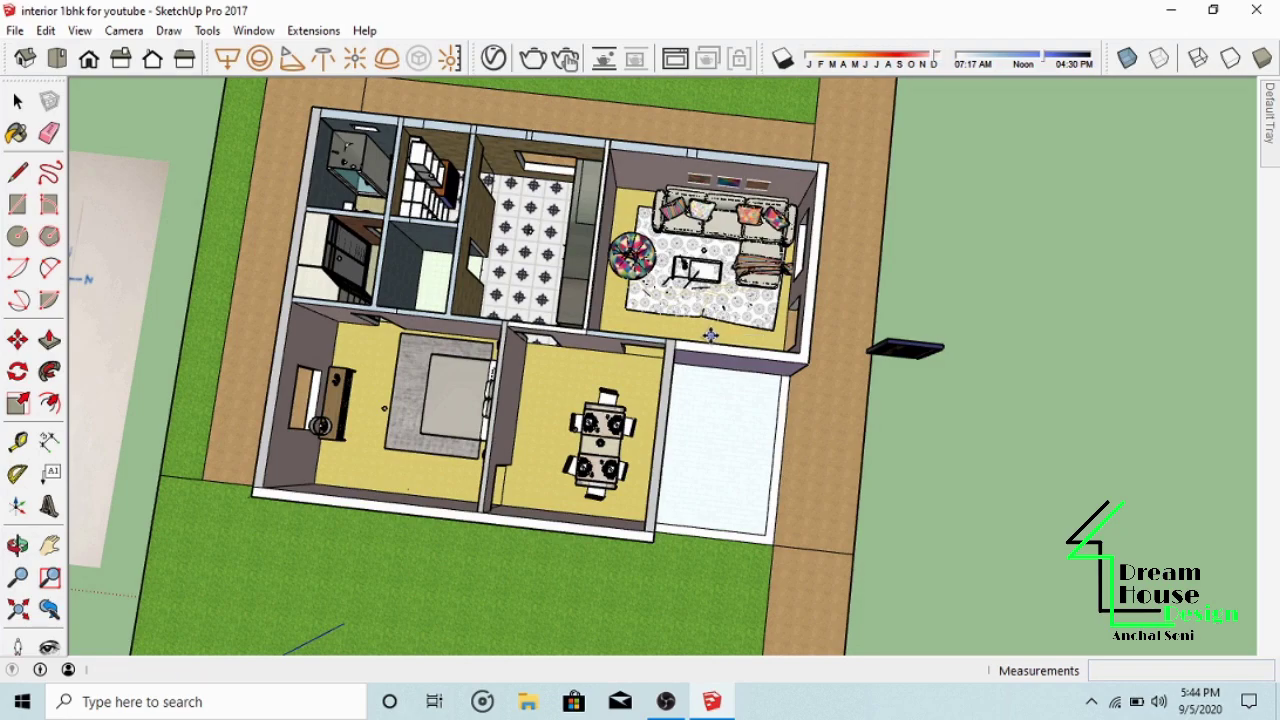
middle_drag(487, 320, 857, 337)
scroll(800, 330, up, 5)
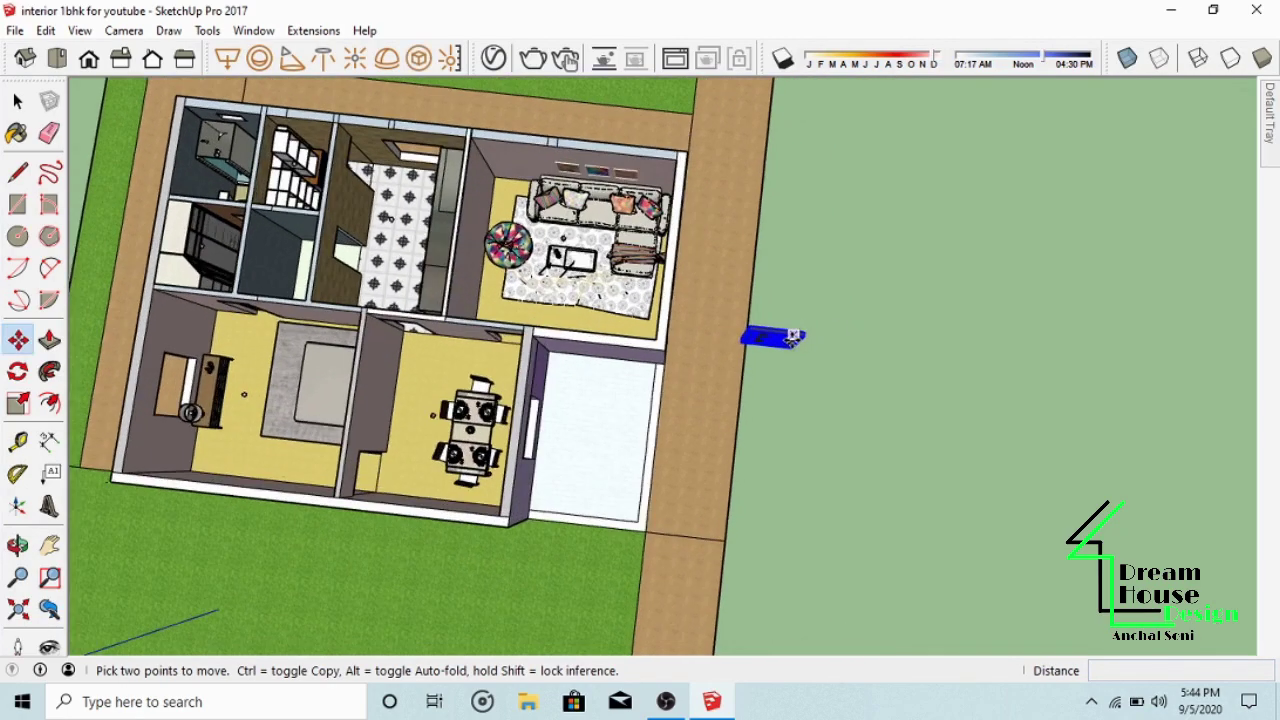
middle_drag(778, 326, 706, 189)
scroll(737, 294, up, 3)
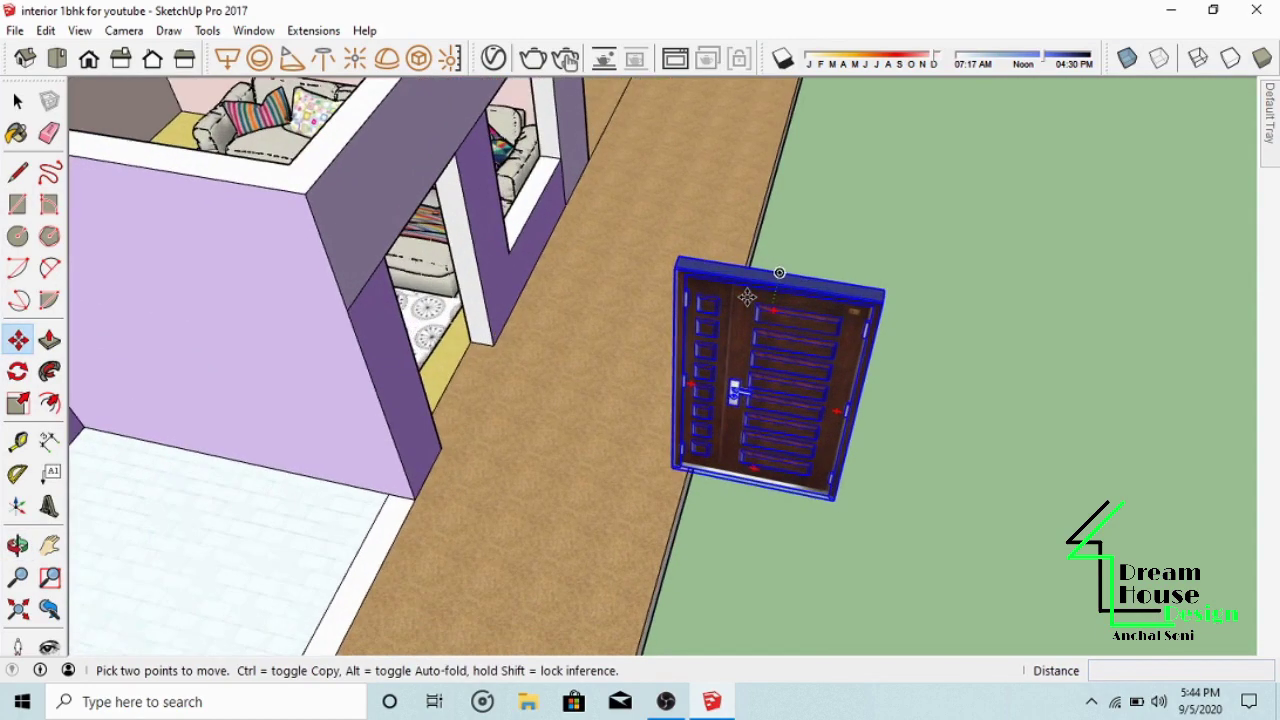
scroll(740, 302, down, 2)
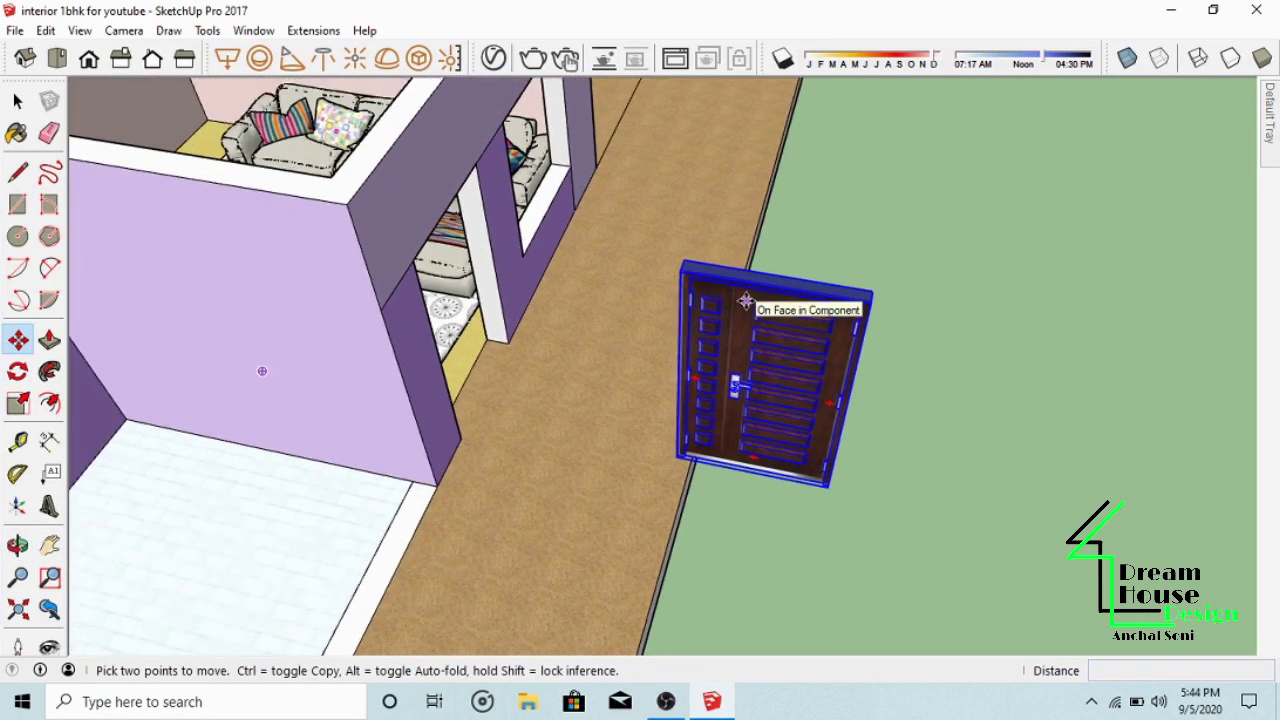
Step: Rotate the door in the top view so it runs parallel to the front wall of the house
middle_drag(734, 303, 681, 403)
scroll(726, 266, down, 2)
click(58, 62)
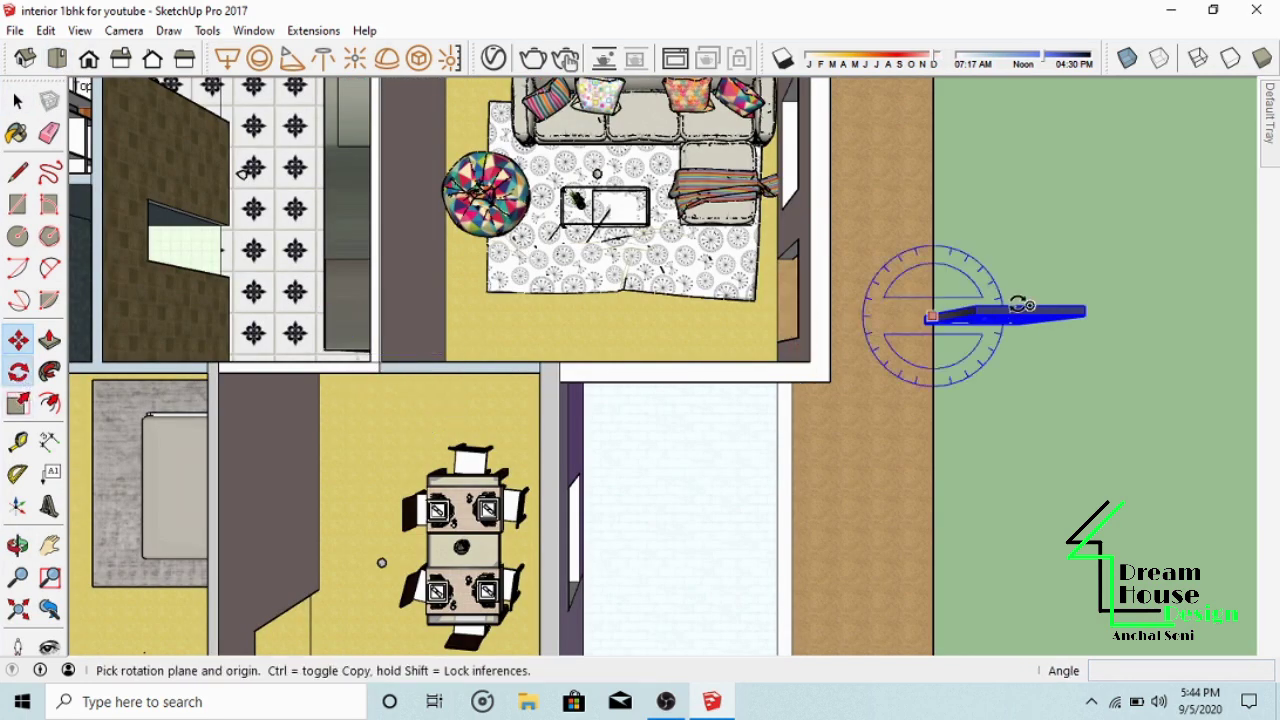
click(644, 321)
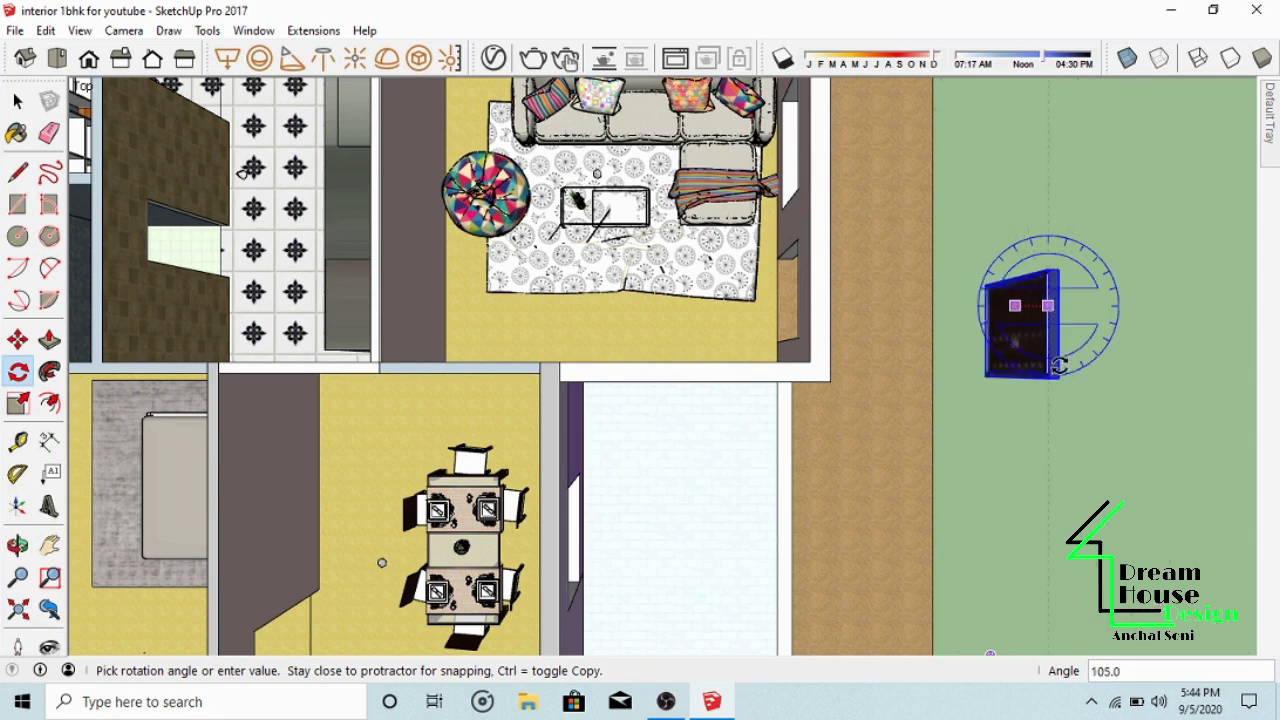
click(1040, 441)
Step: Move the door by its bottom corner into the entrance opening beside the front living room window
middle_drag(957, 414, 905, 300)
middle_drag(256, 118, 540, 248)
scroll(580, 188, up, 3)
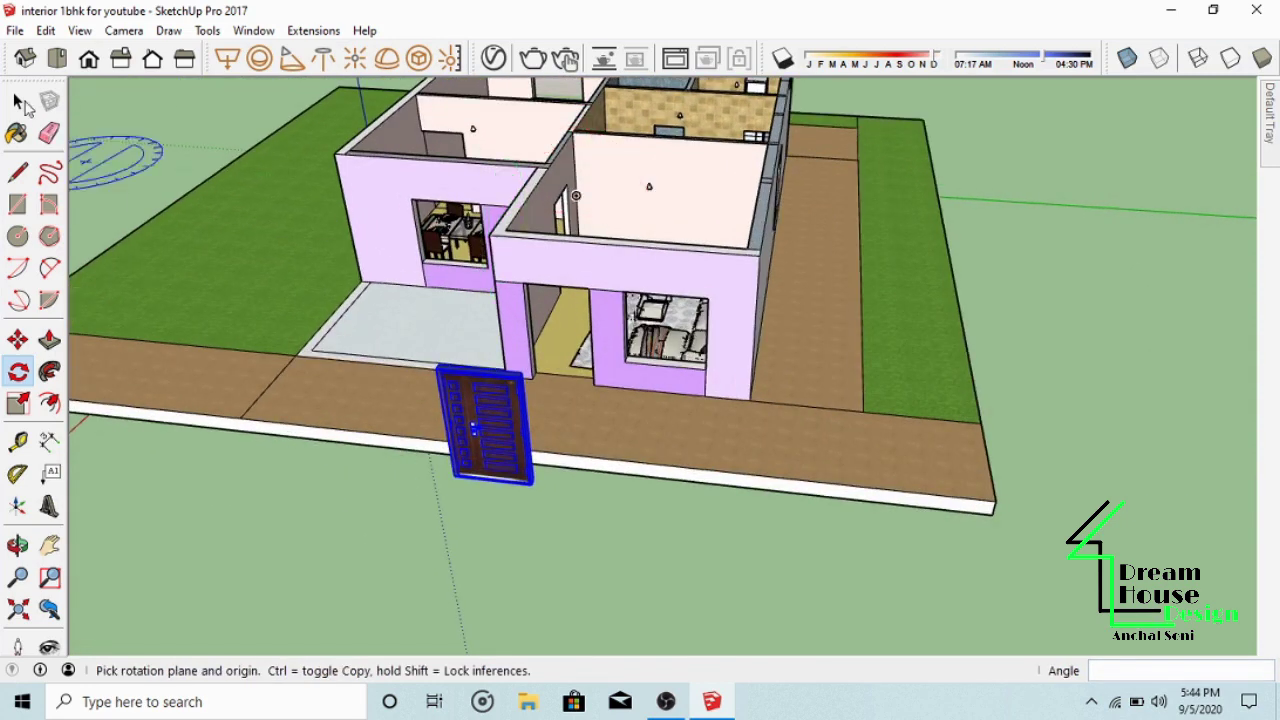
click(20, 103)
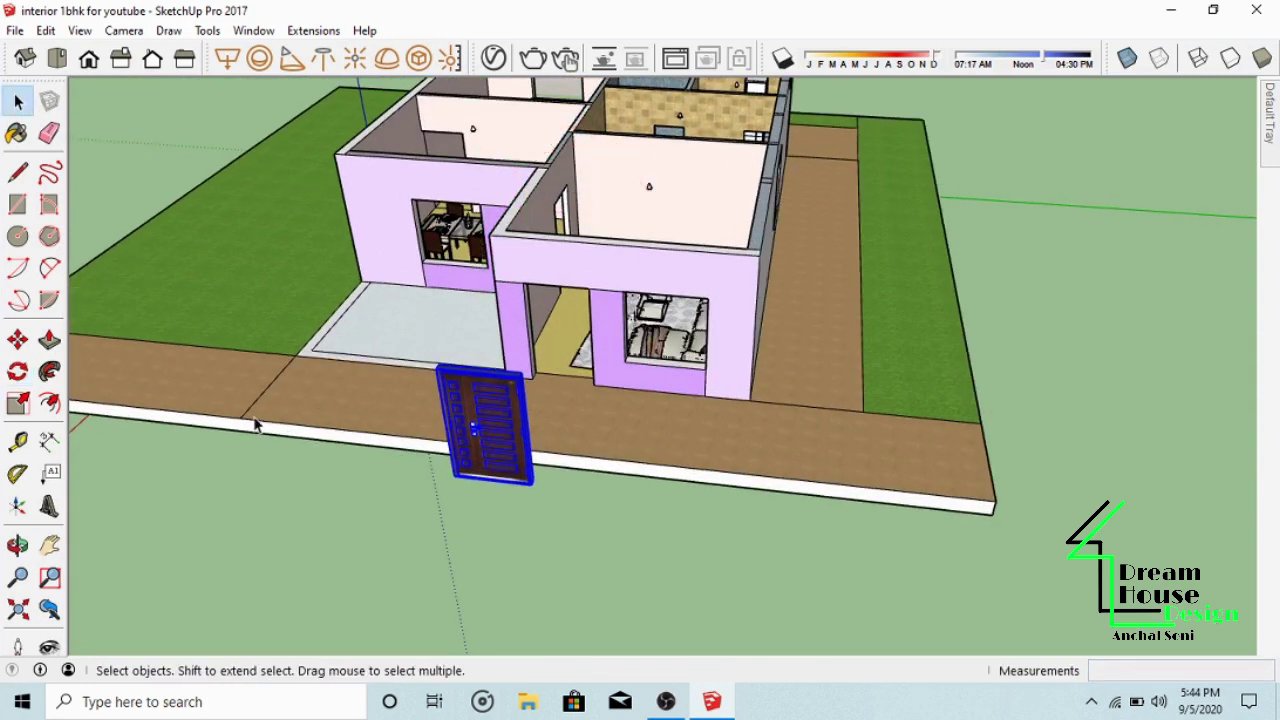
scroll(530, 482, up, 6)
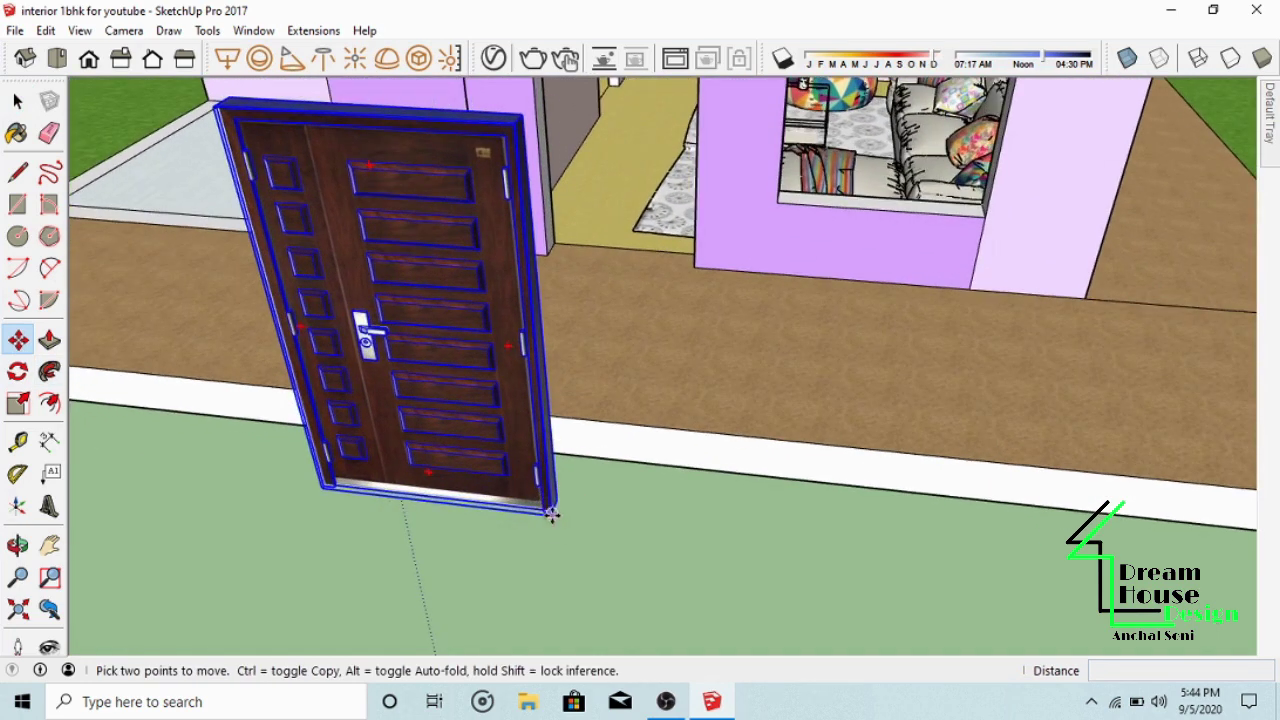
click(551, 513)
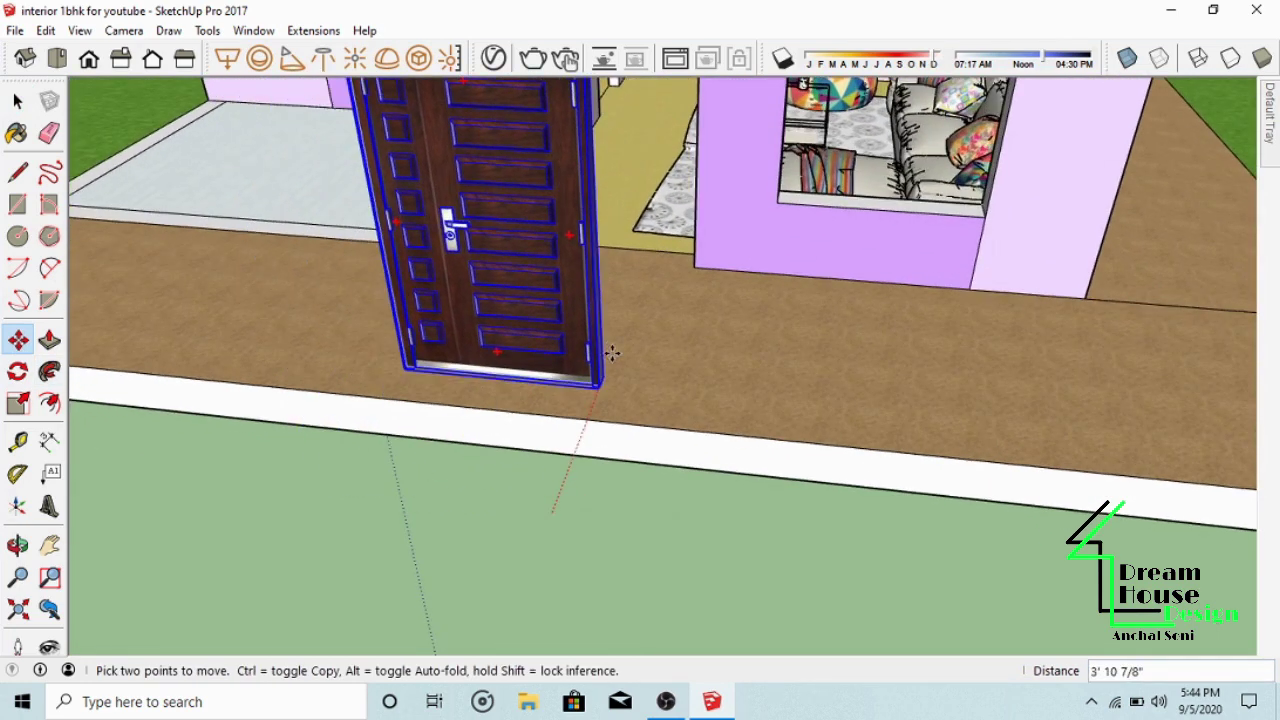
click(692, 265)
middle_drag(692, 265, 689, 426)
scroll(700, 400, up, 2)
middle_drag(720, 245, 195, 272)
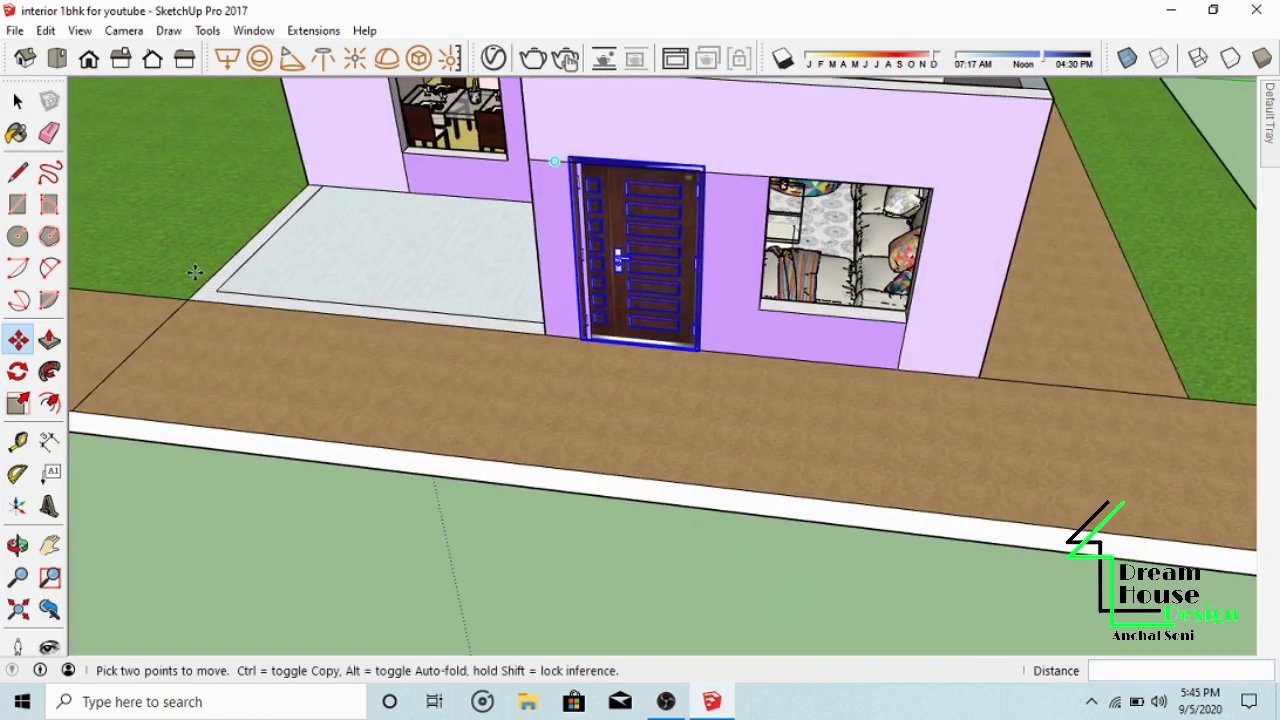
Step: Scale the entrance door to fit its opening, by about 0.91 in red, 0.83 in green and 0.97 in height
click(19, 403)
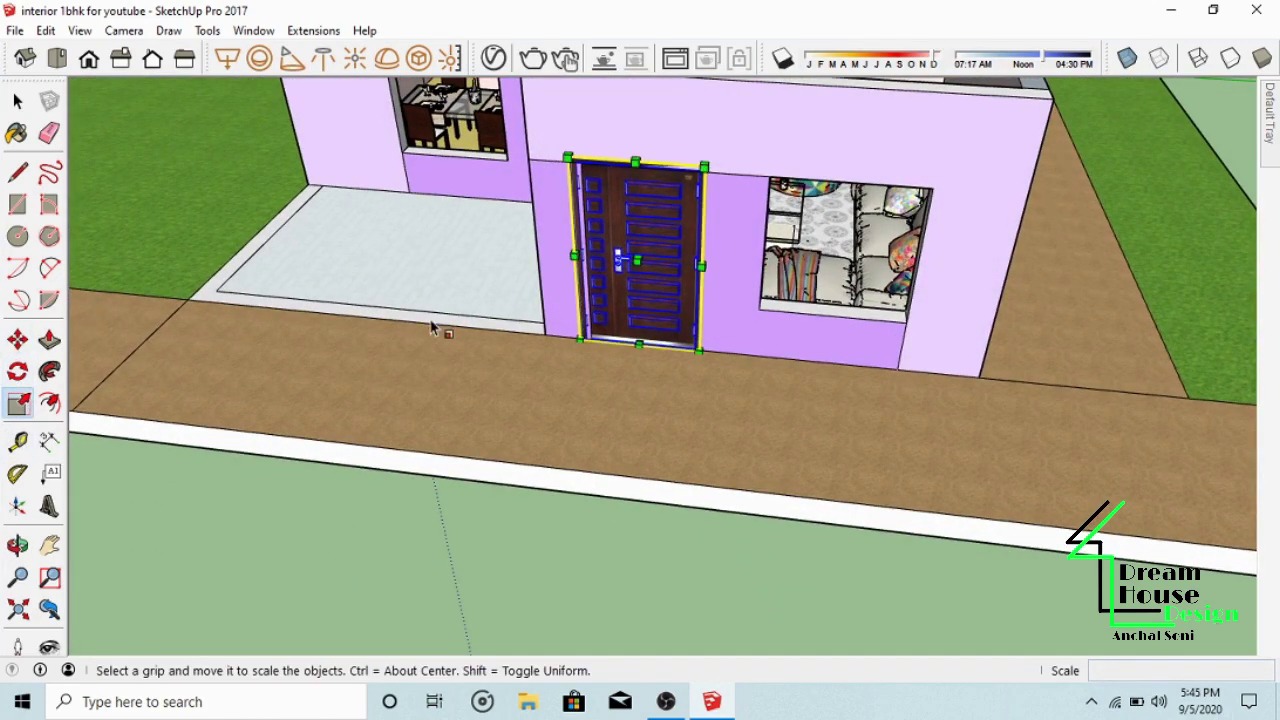
click(576, 256)
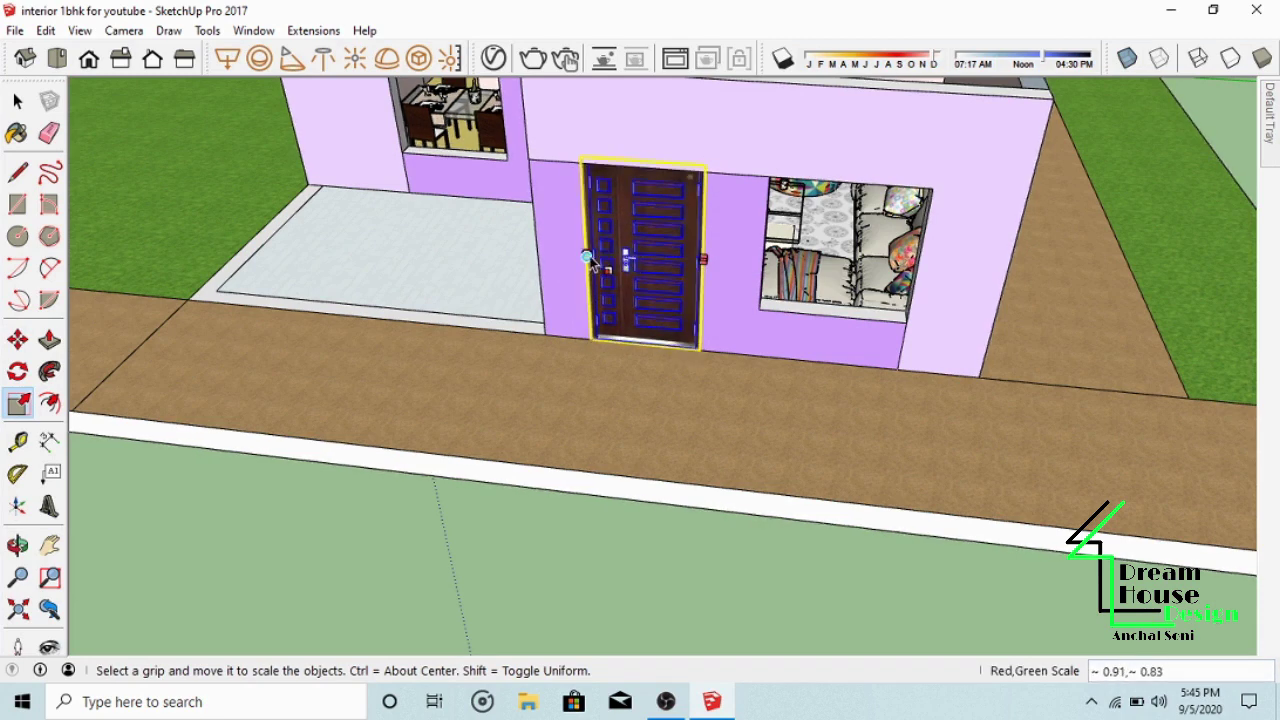
click(588, 258)
click(643, 162)
click(643, 168)
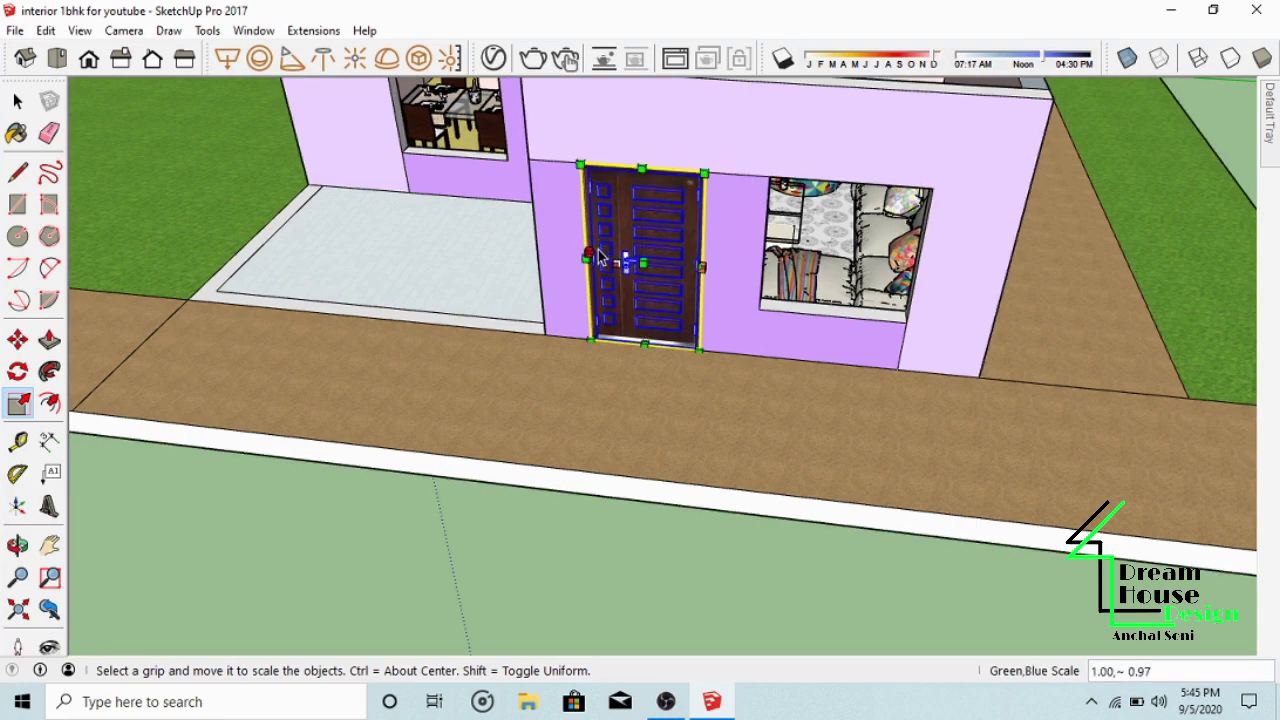
middle_drag(600, 251, 483, 455)
scroll(480, 458, down, 3)
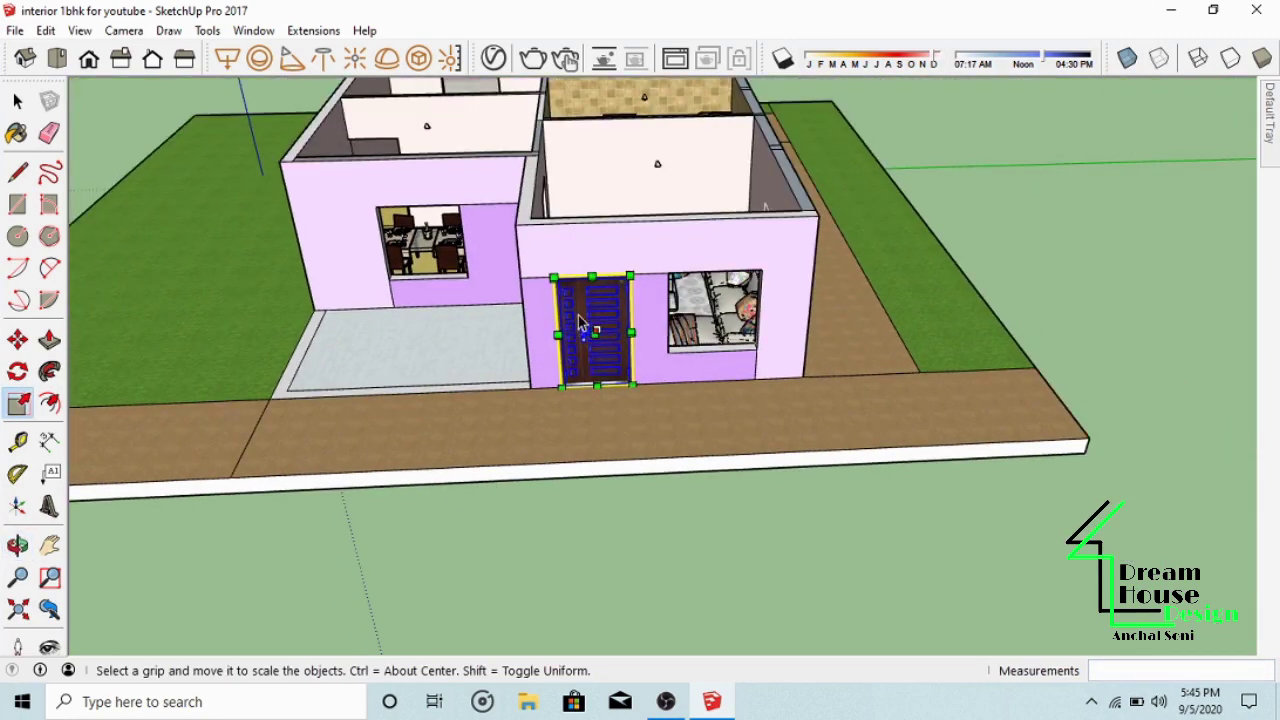
Step: Move the entrance door 4 1/2" inward from the outer wall face so it sits recessed in its opening
scroll(582, 320, up, 5)
middle_drag(640, 318, 552, 333)
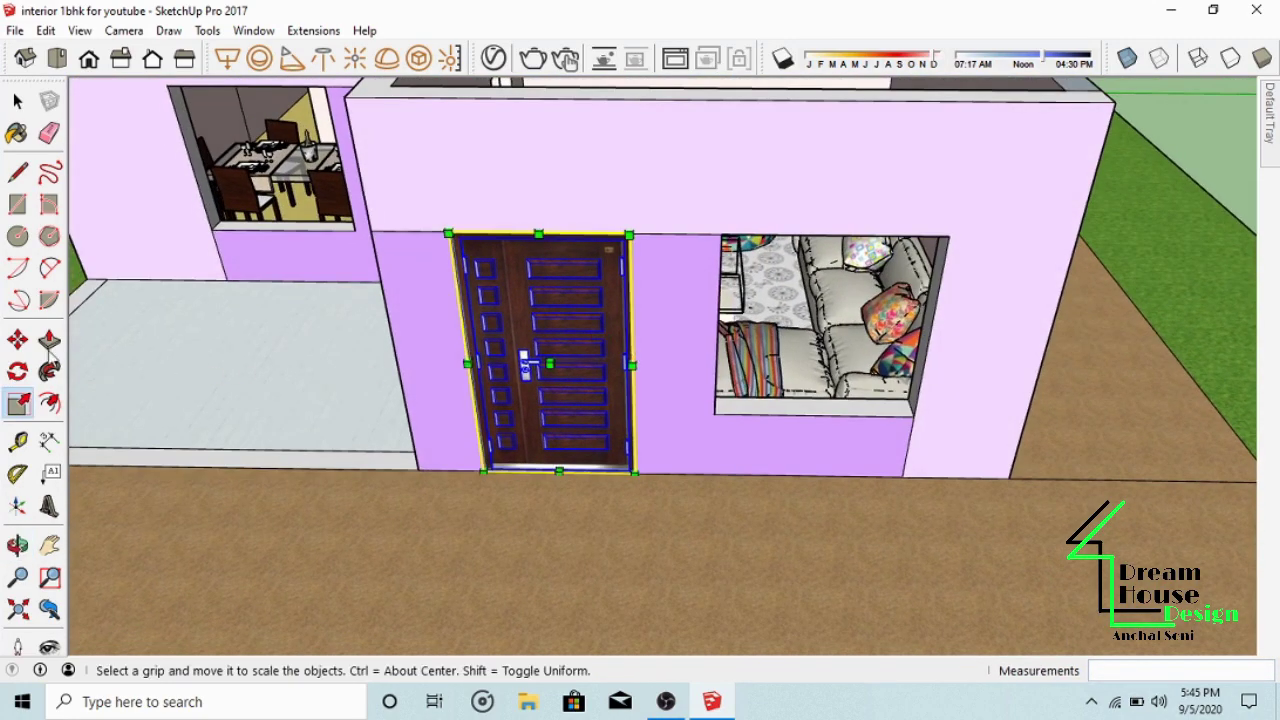
click(18, 341)
scroll(590, 468, up, 6)
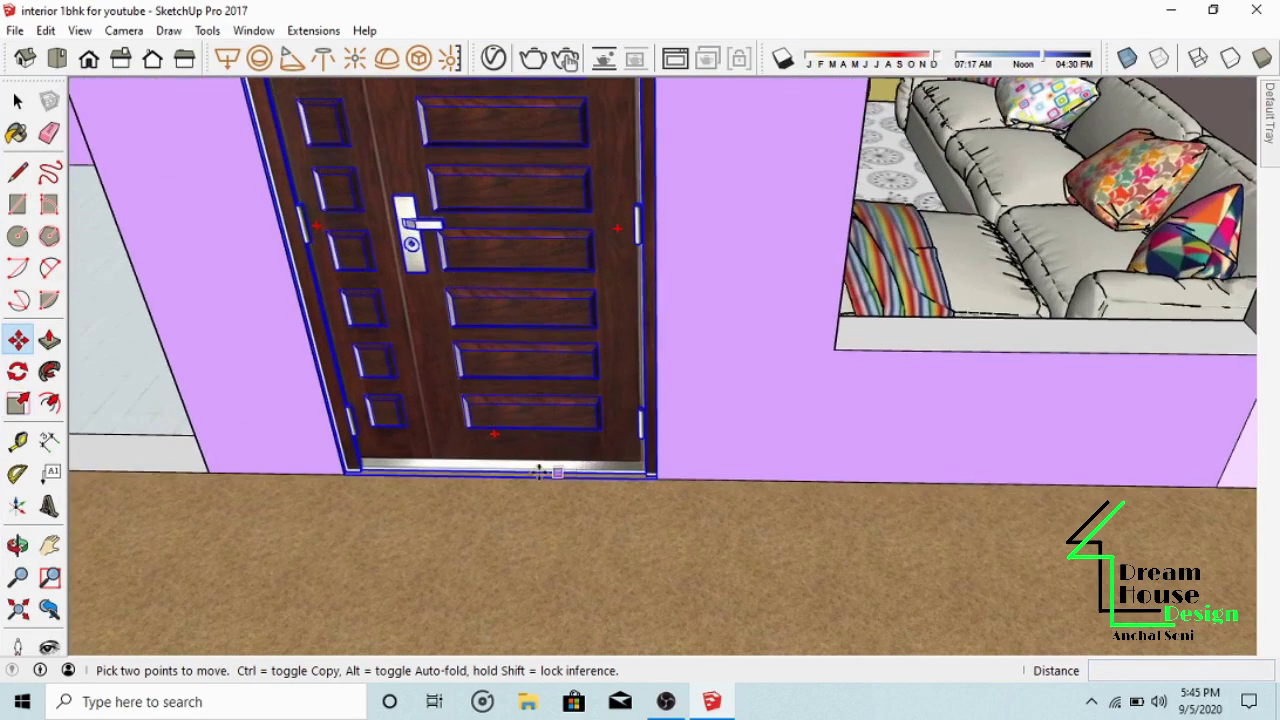
scroll(515, 475, up, 8)
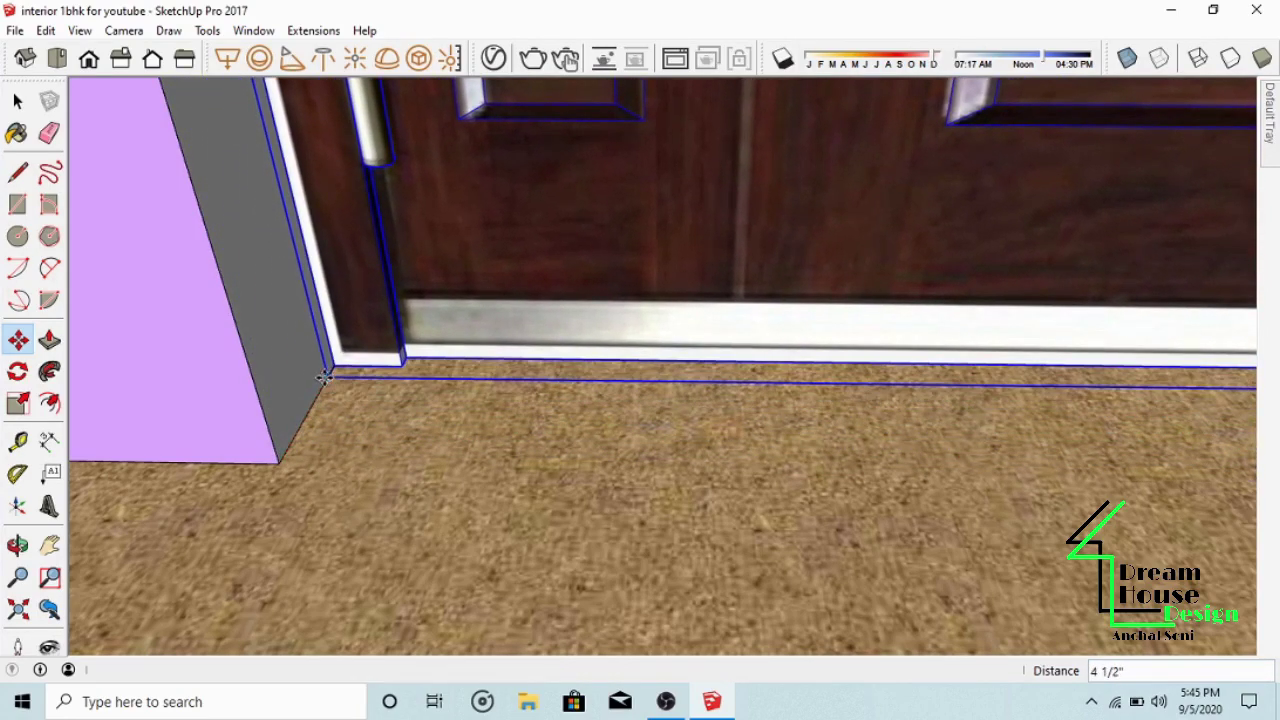
scroll(277, 516, down, 5)
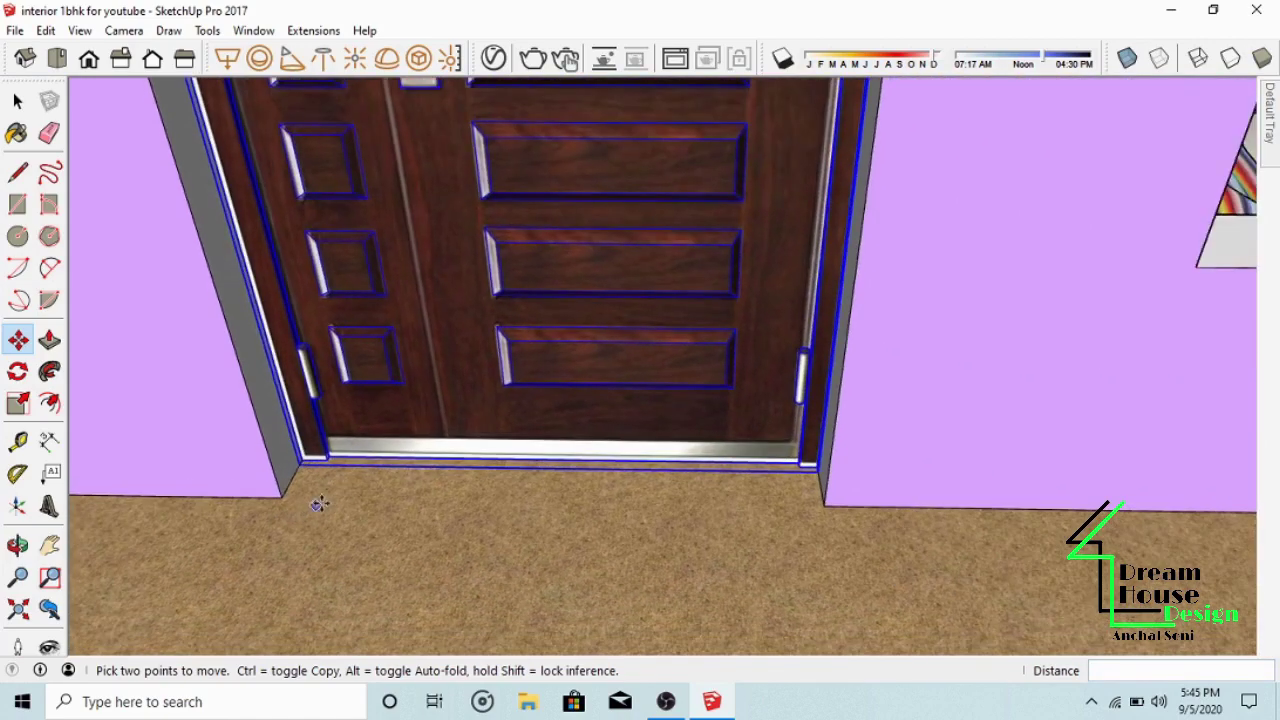
middle_drag(317, 506, 409, 463)
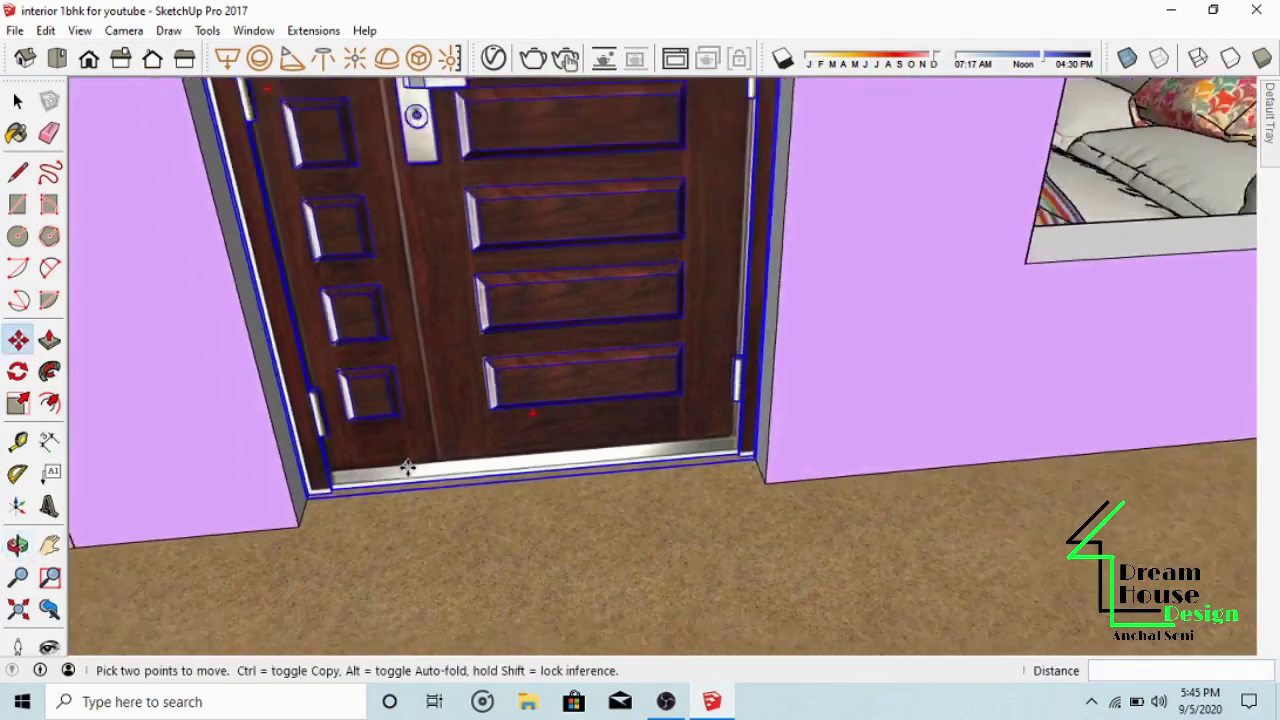
scroll(425, 385, down, 6)
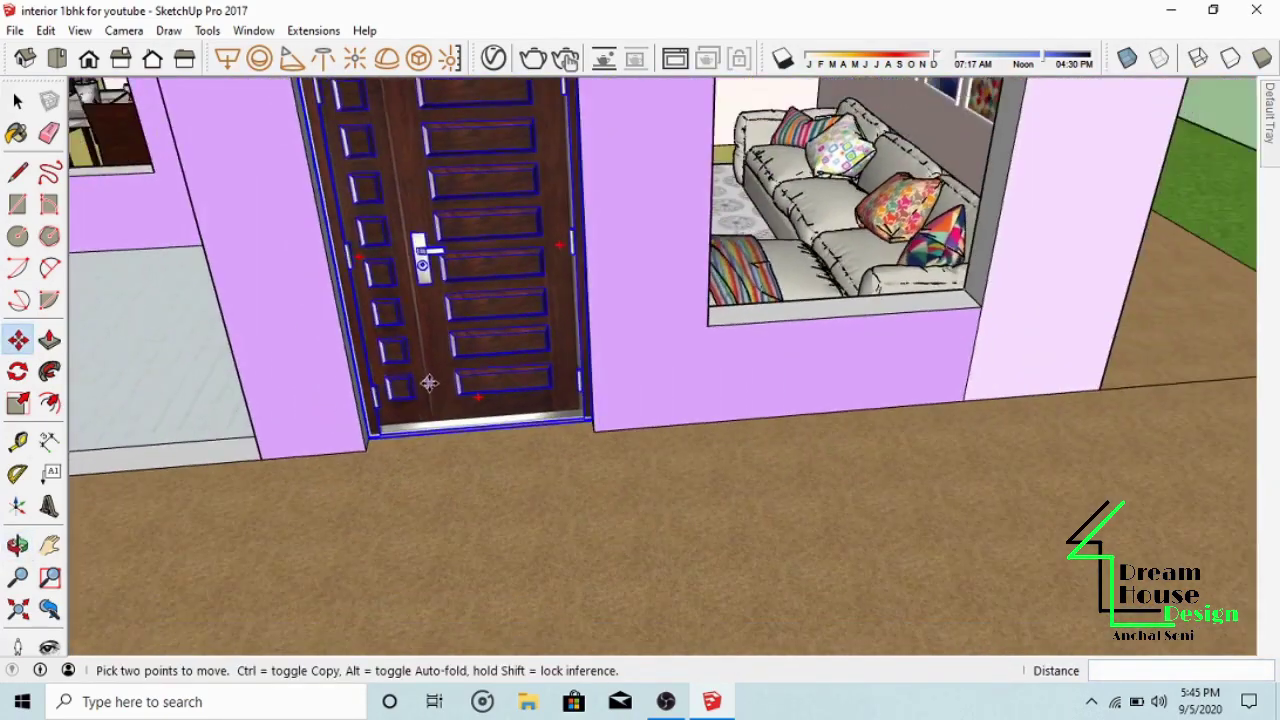
scroll(430, 385, down, 4)
middle_drag(443, 371, 198, 249)
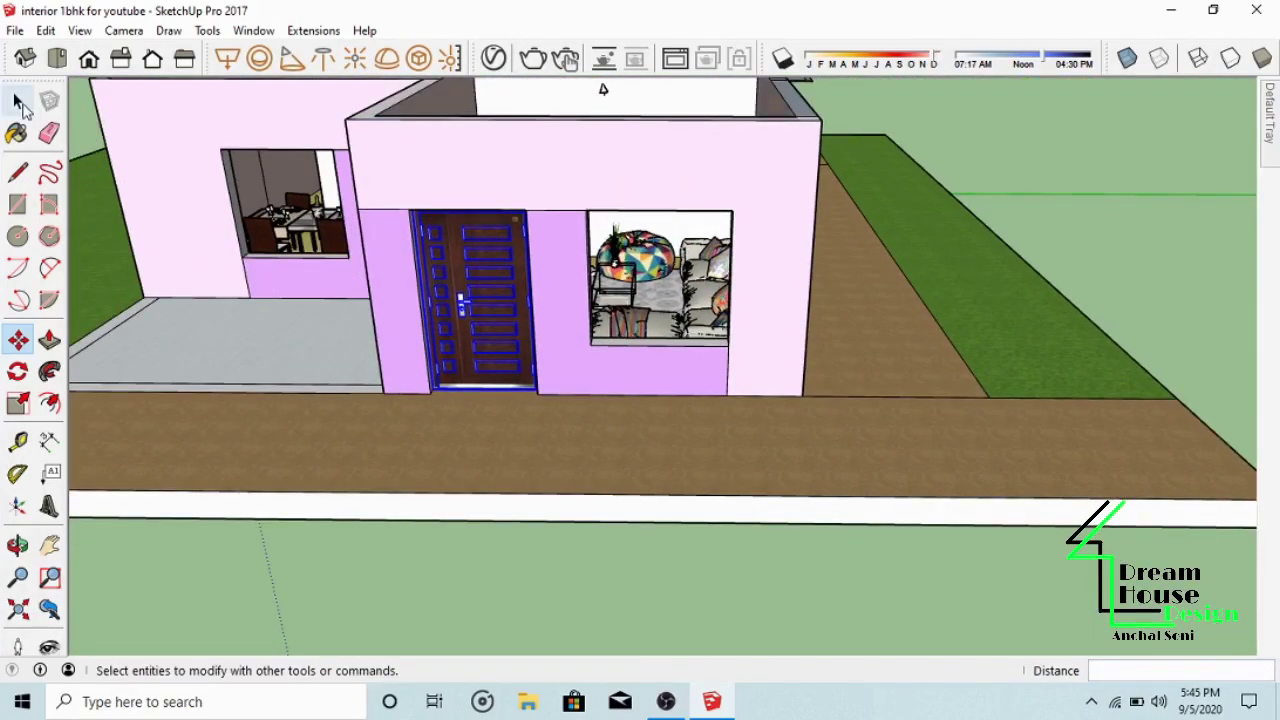
scroll(500, 338, up, 2)
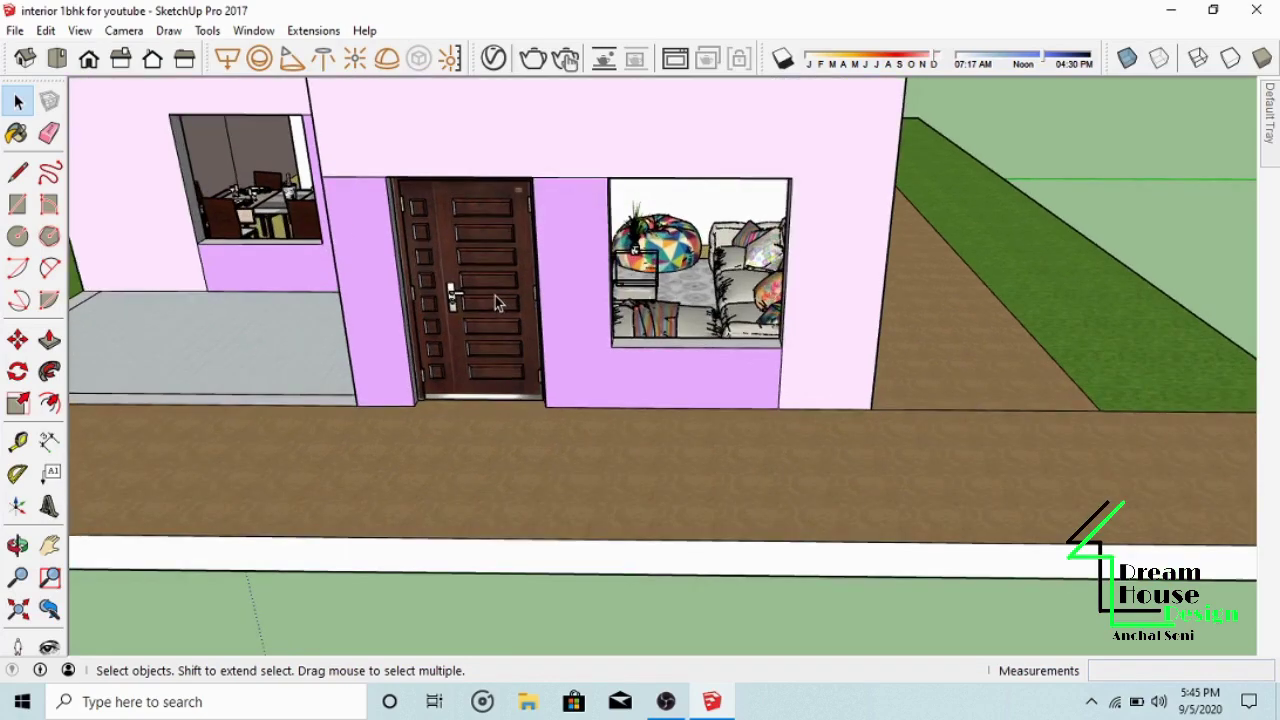
Step: Examine the recessed entrance door's fit against the opening's sides and threshold, both close up and from several angles
middle_drag(495, 298, 610, 390)
scroll(520, 420, down, 2)
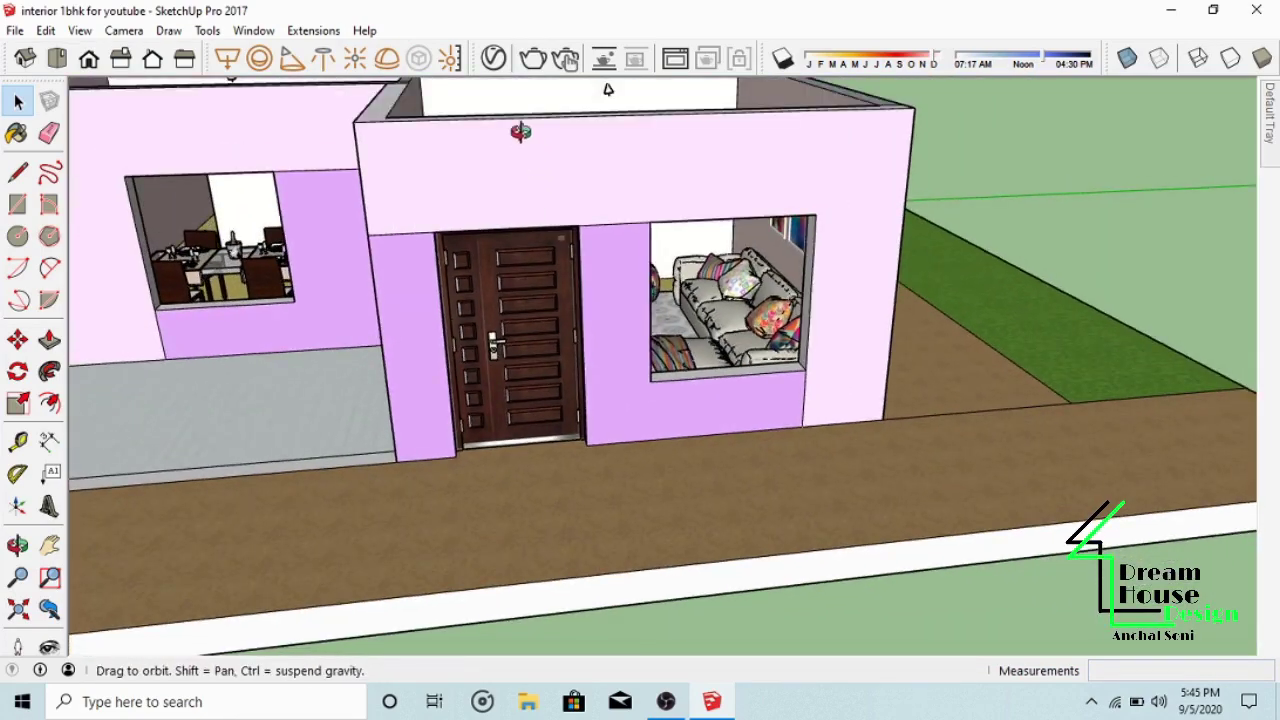
middle_drag(520, 131, 433, 405)
scroll(480, 330, up, 2)
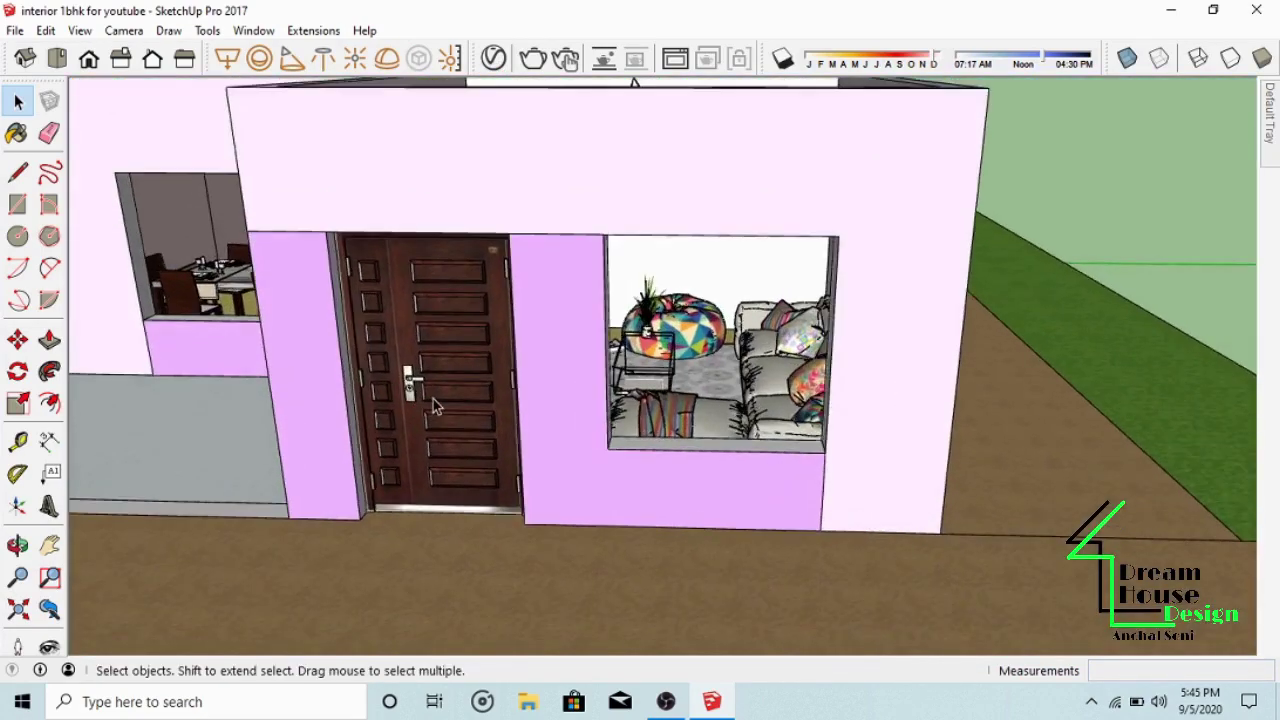
scroll(433, 403, up, 6)
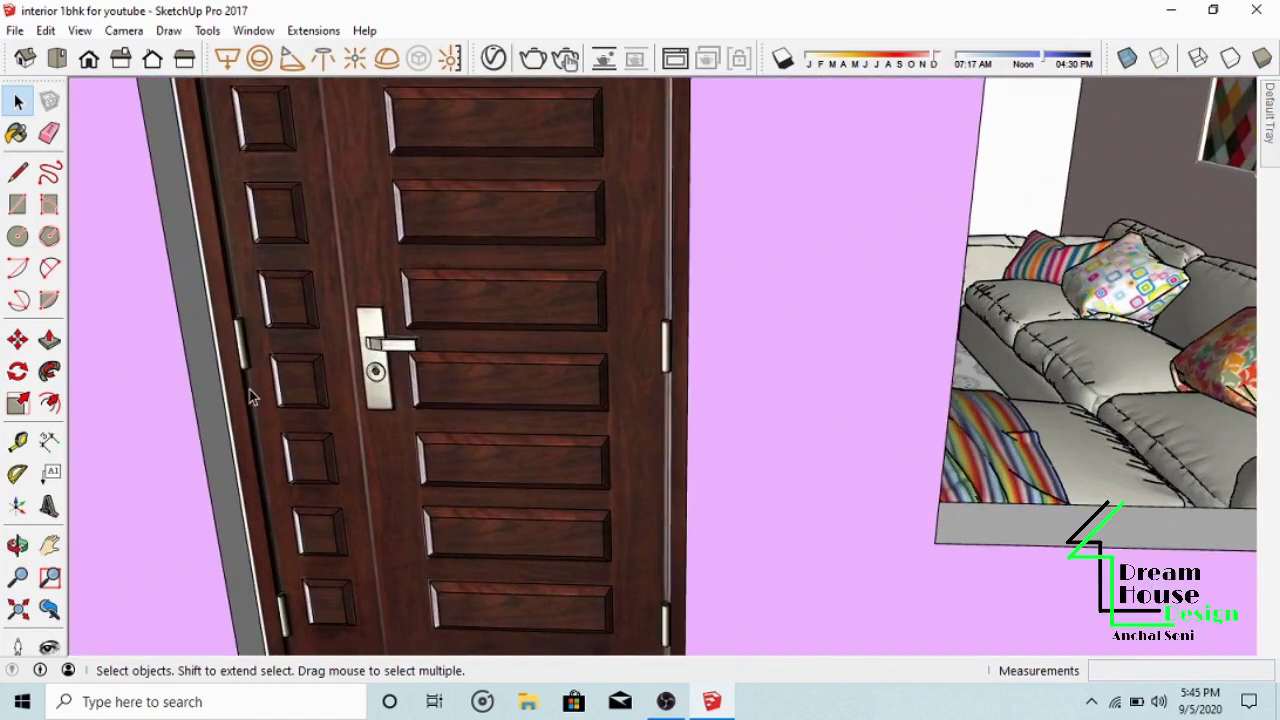
scroll(251, 397, up, 2)
scroll(330, 404, down, 10)
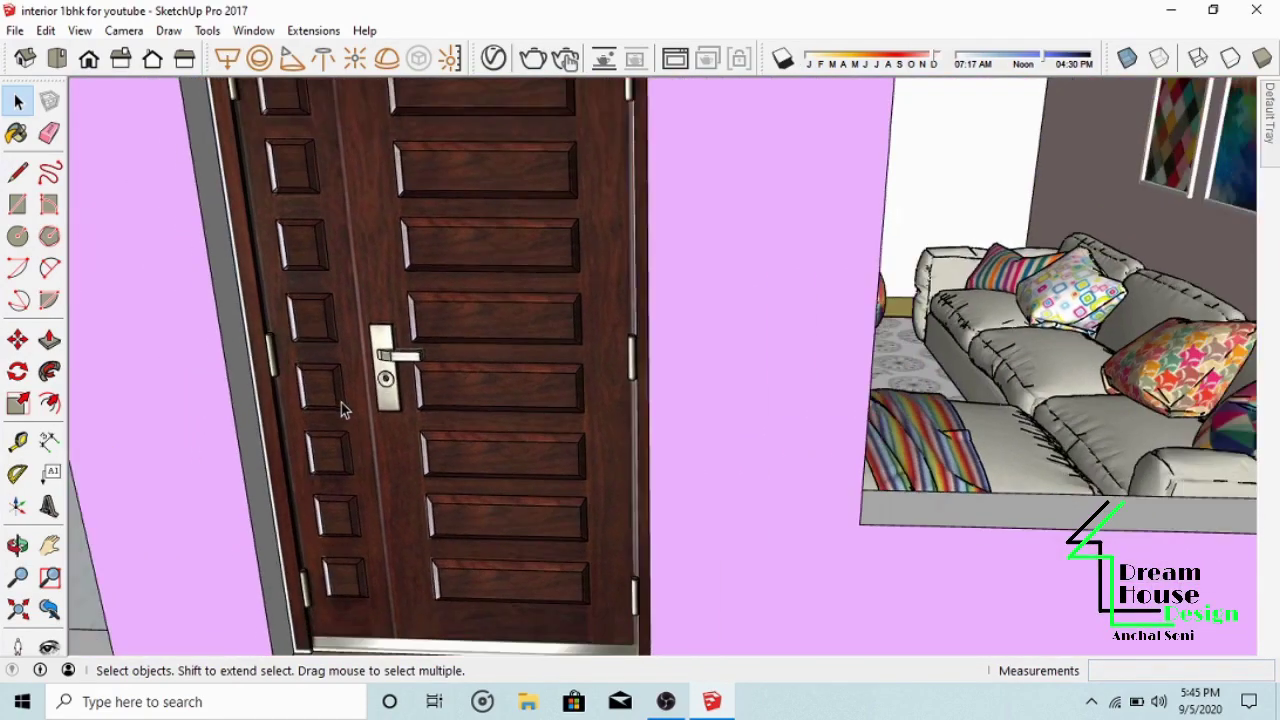
scroll(415, 420, down, 5)
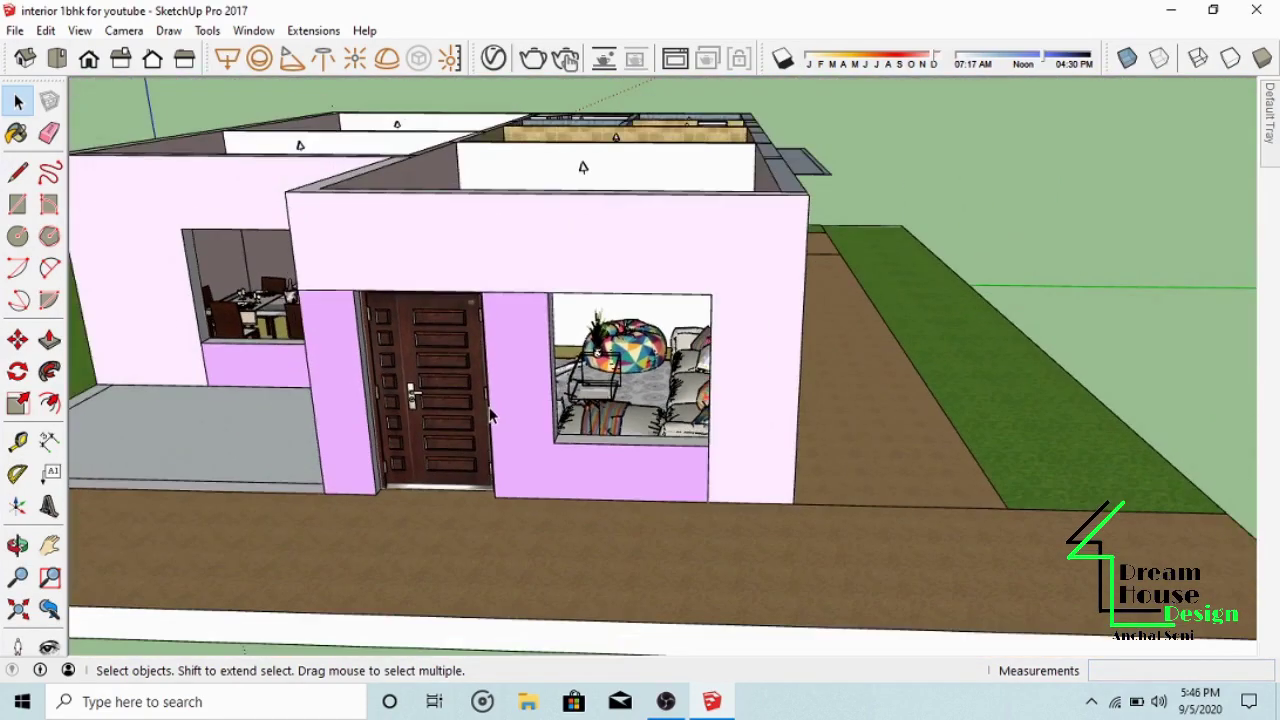
Step: Search the 3D Warehouse for "window" models
click(15, 30)
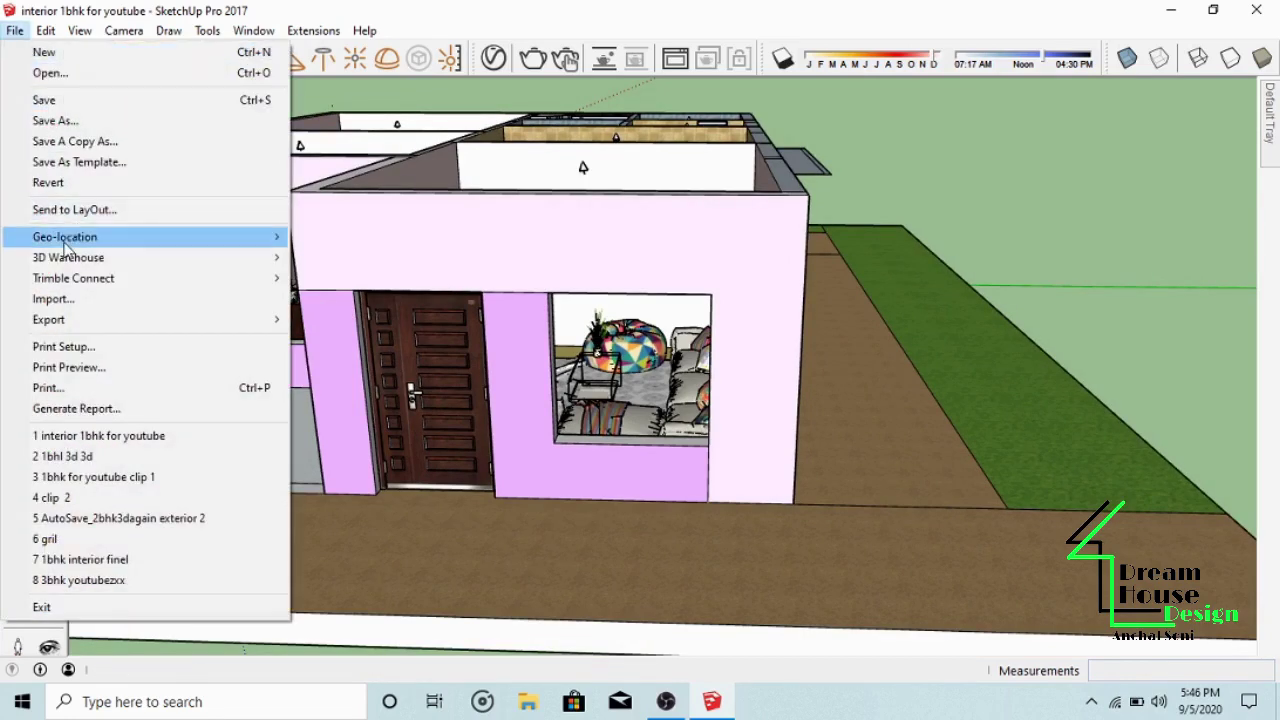
mouse_move(206, 249)
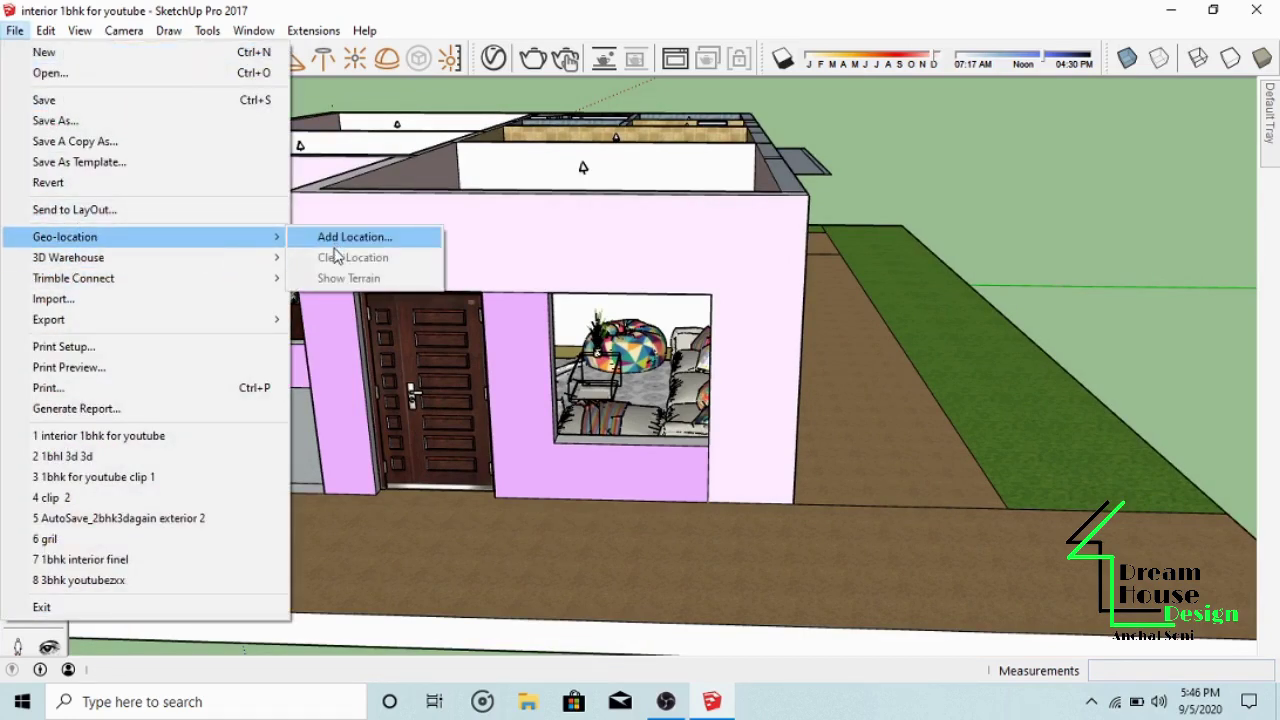
click(300, 268)
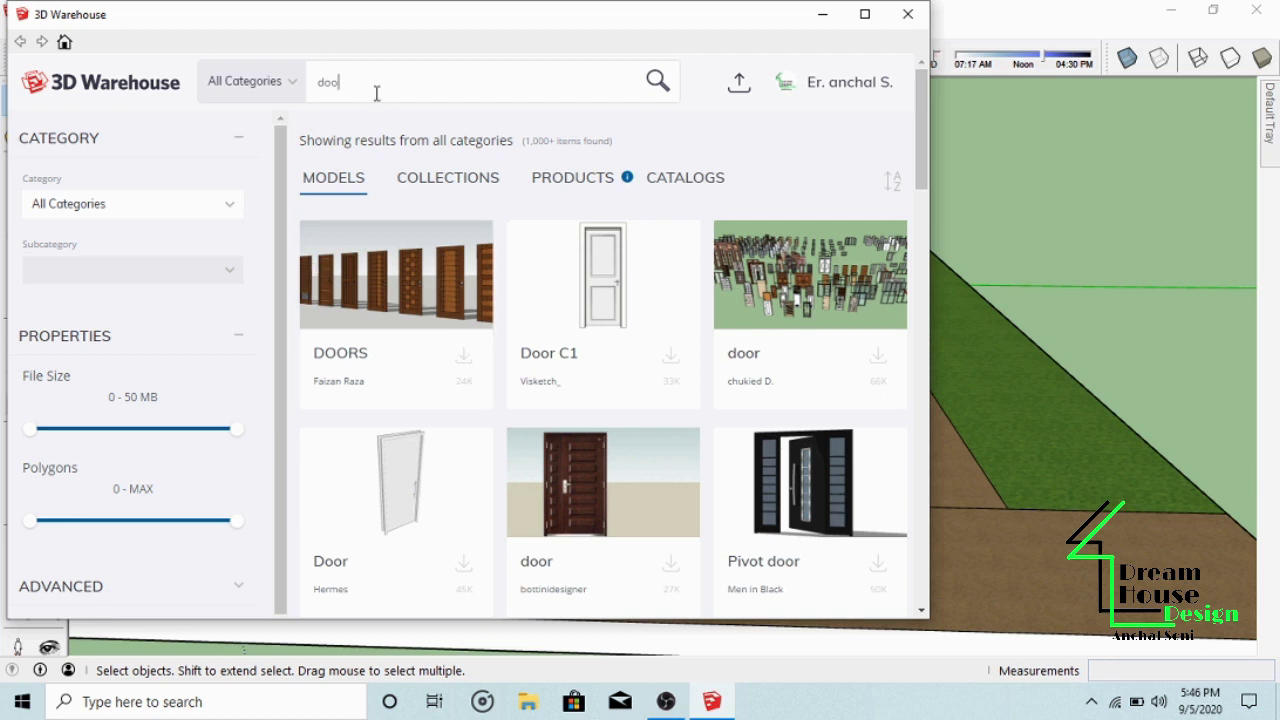
text(in)
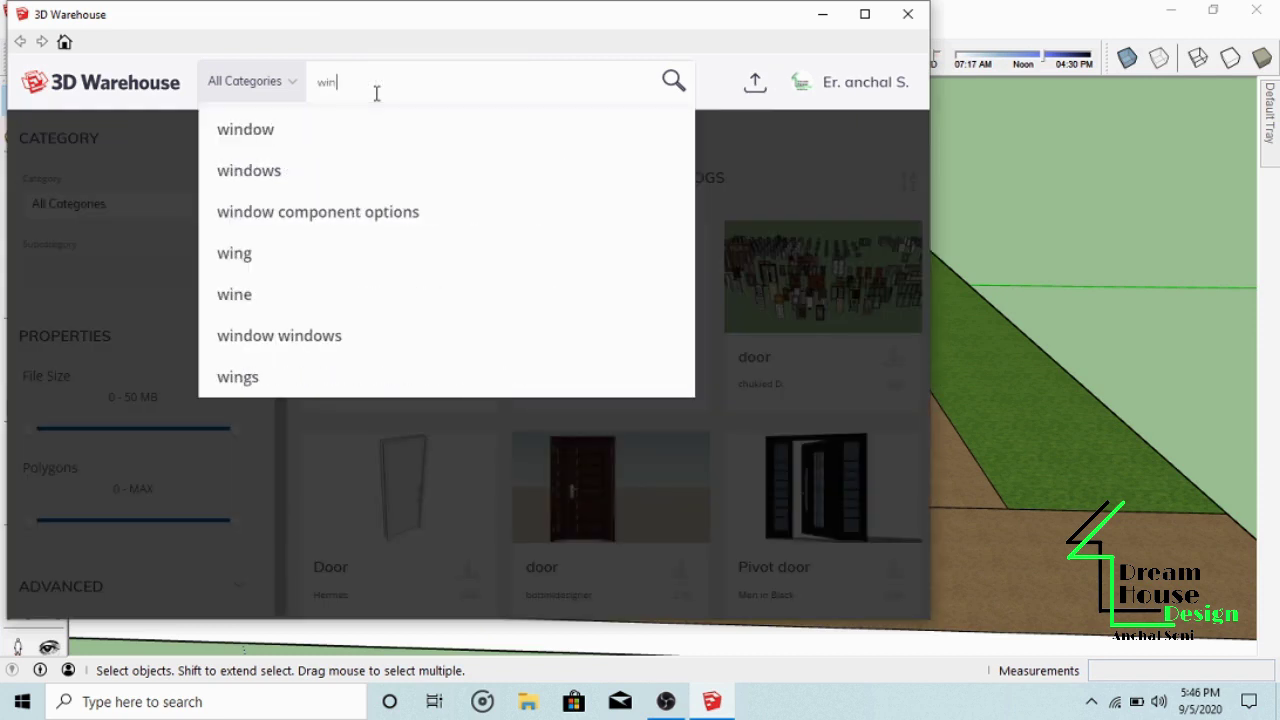
text(dor)
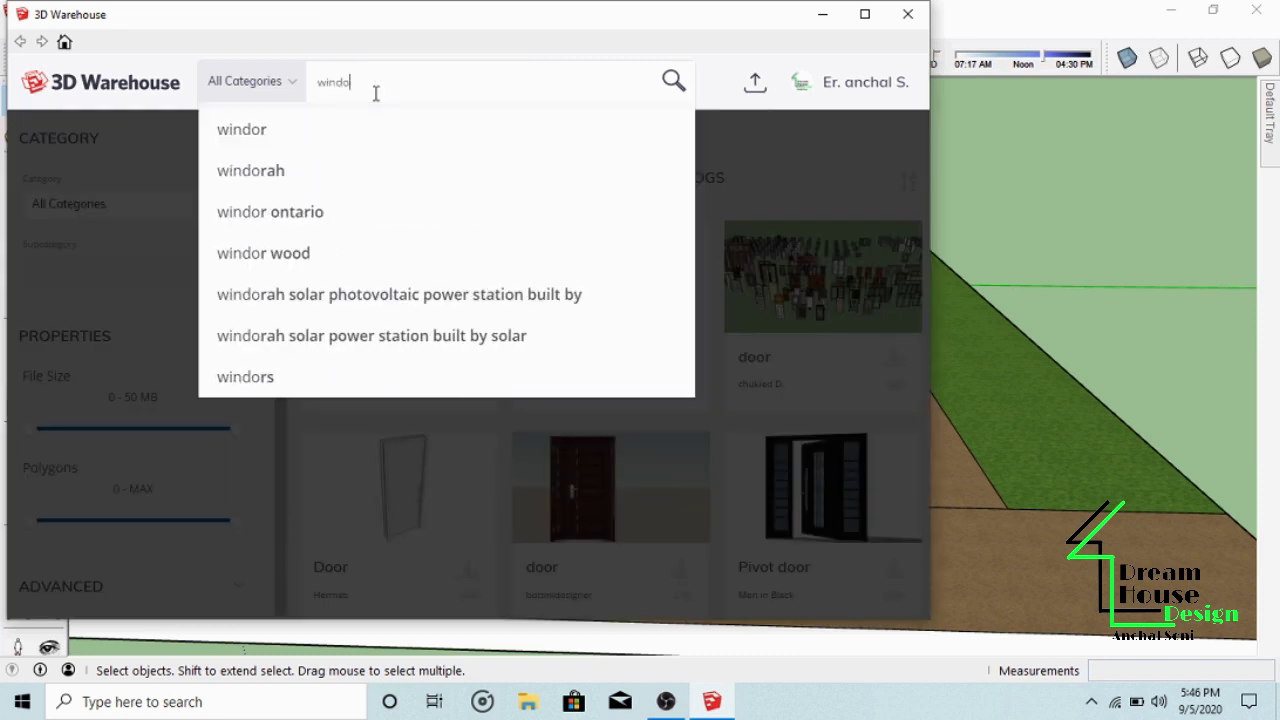
key(BackSpace)
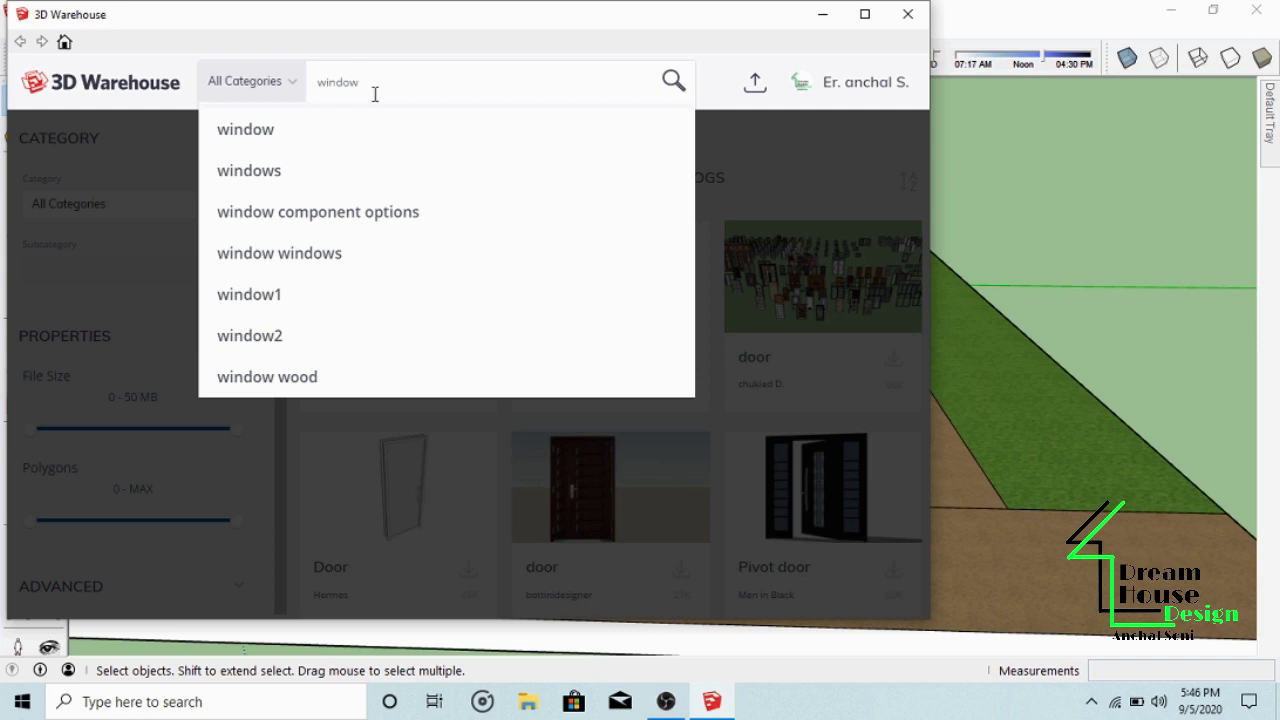
key(Return)
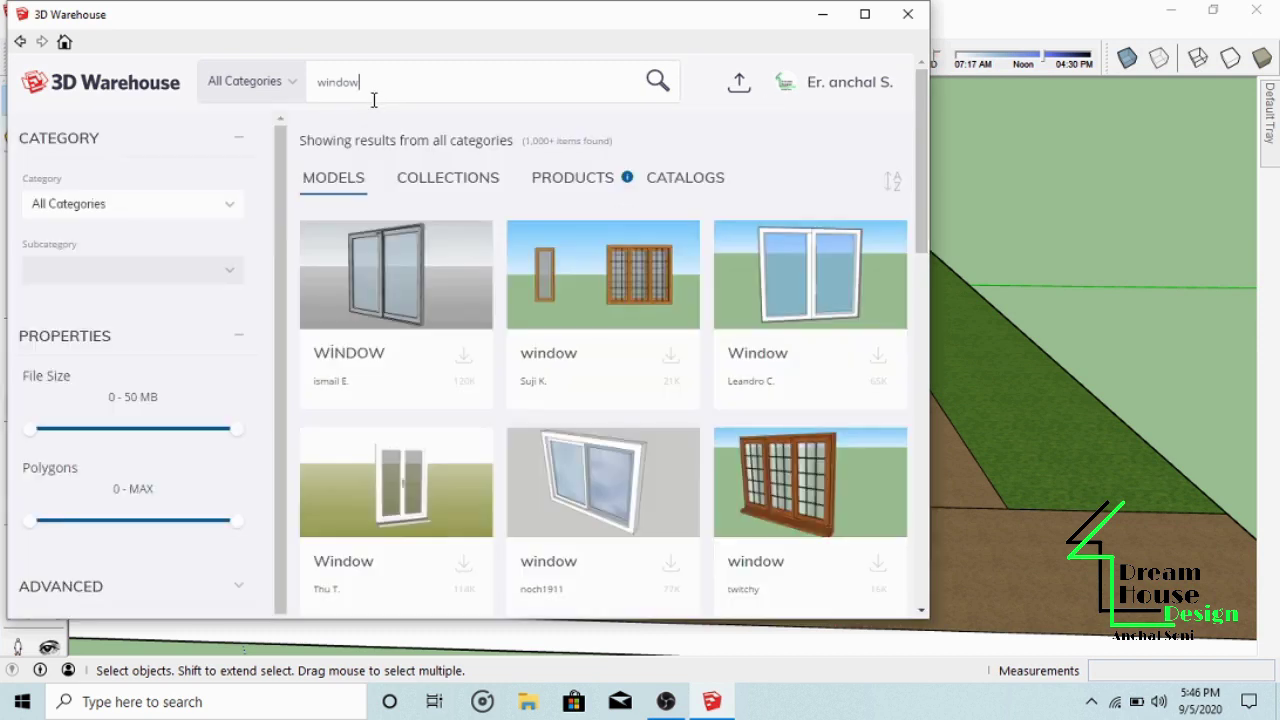
Step: Browse the window search results for a model that suits the house's front window openings
scroll(591, 317, down, 4)
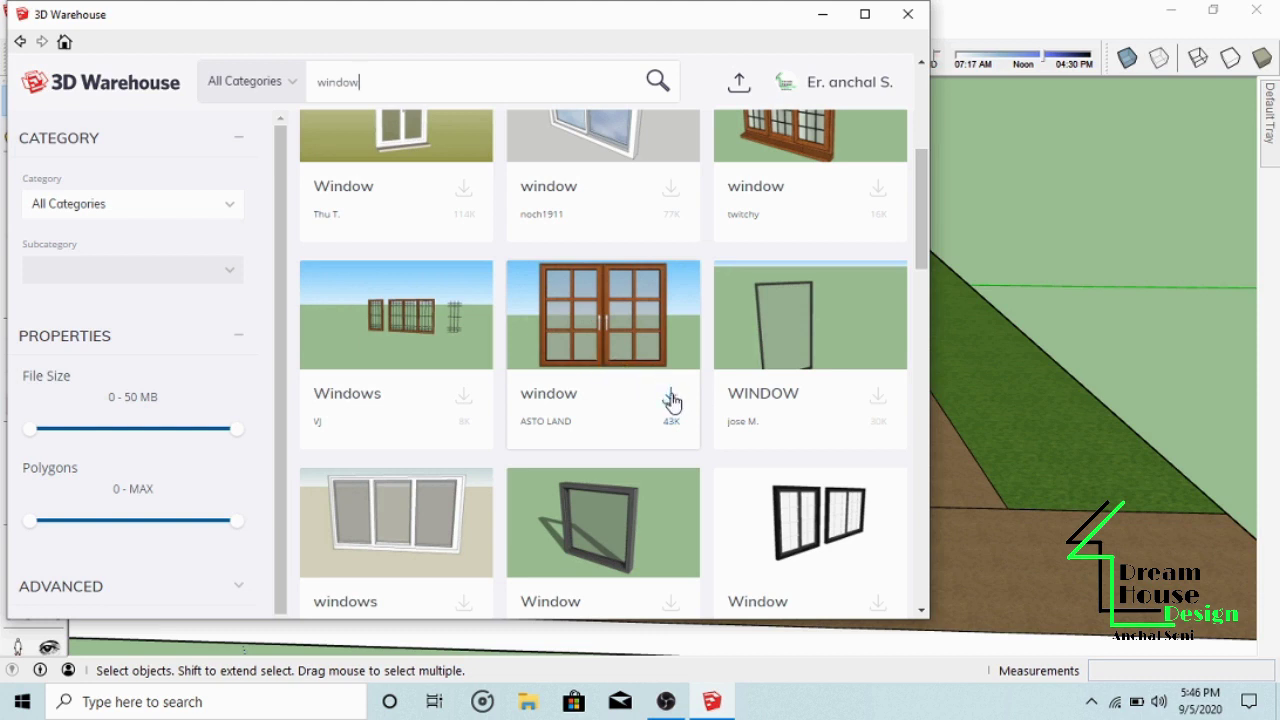
scroll(671, 401, down, 5)
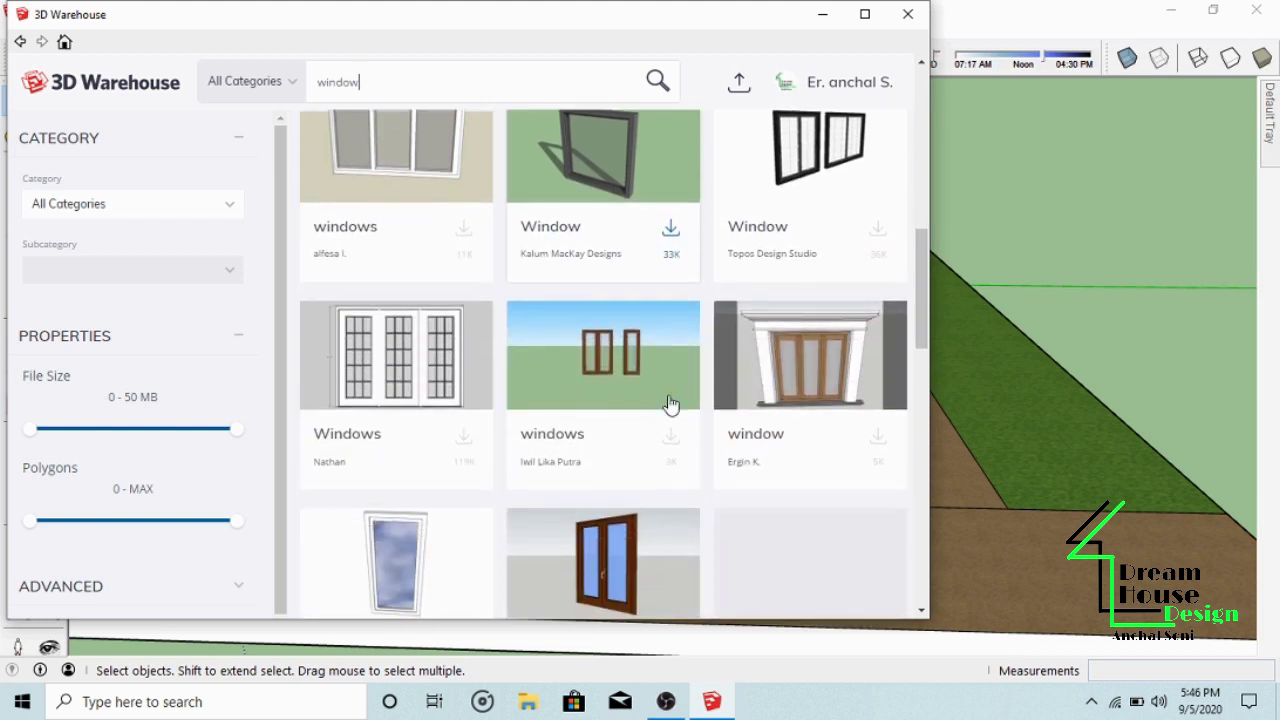
scroll(671, 401, down, 8)
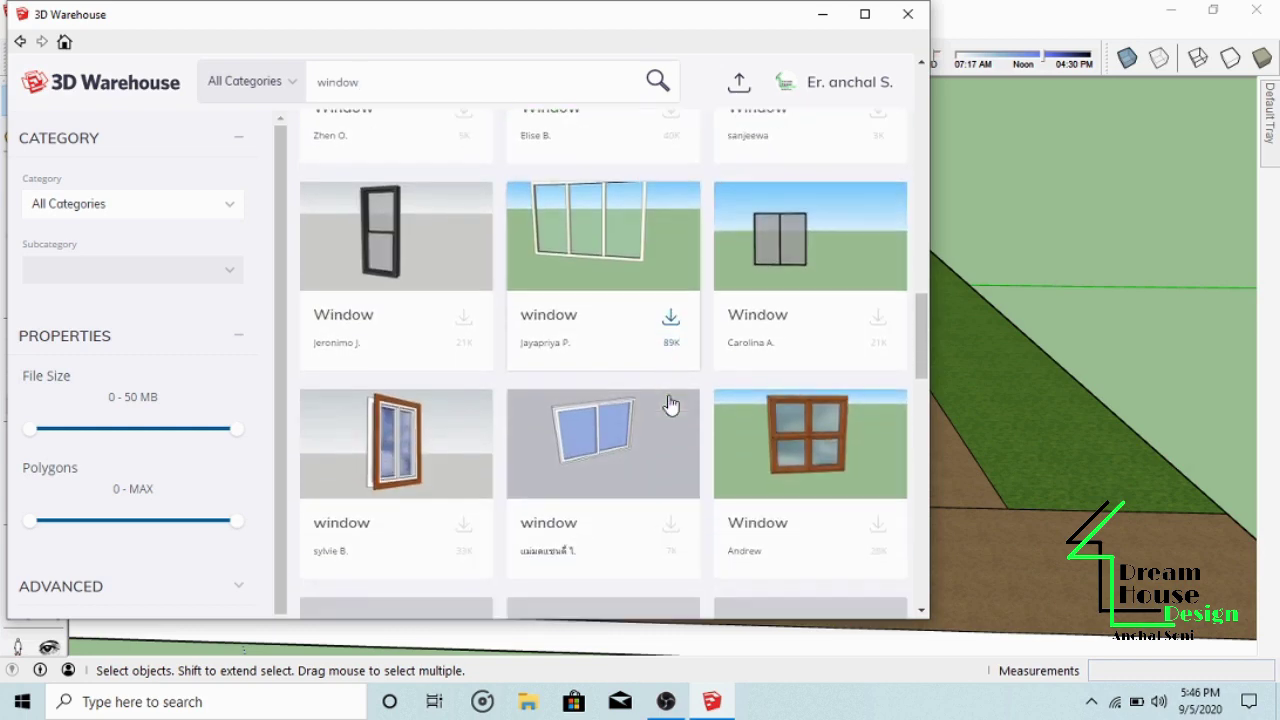
scroll(671, 404, down, 9)
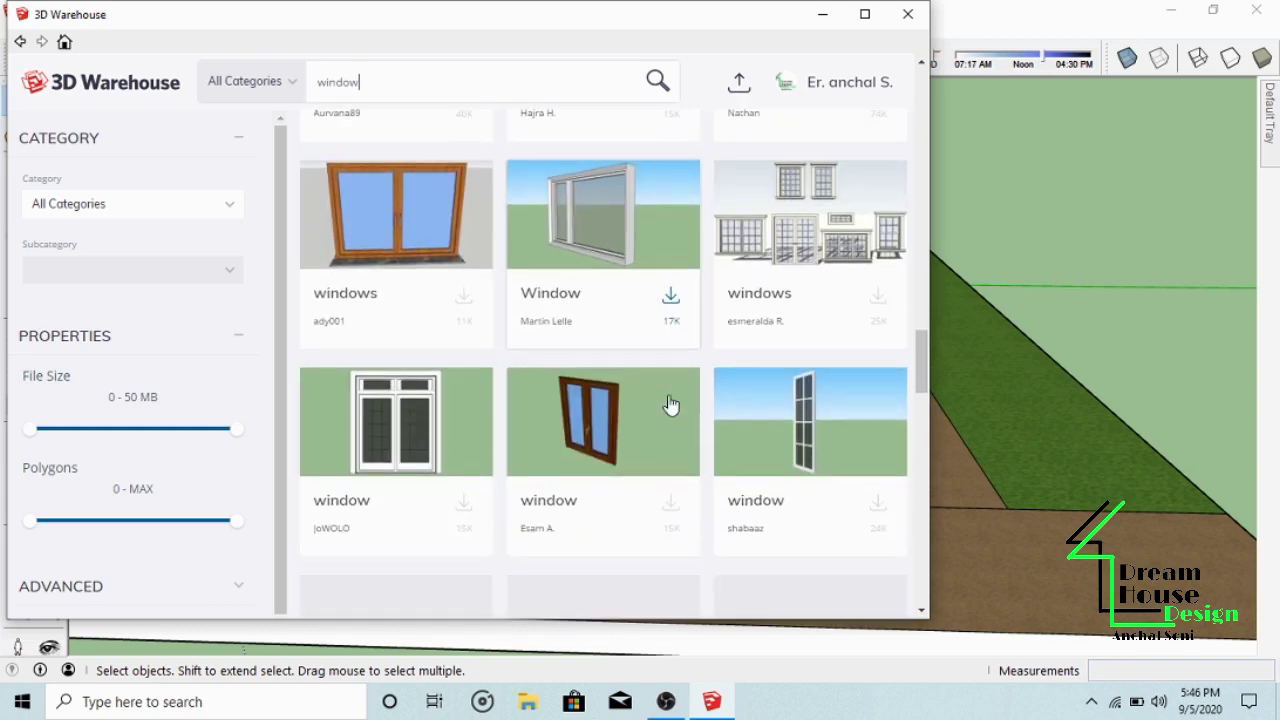
scroll(671, 404, down, 8)
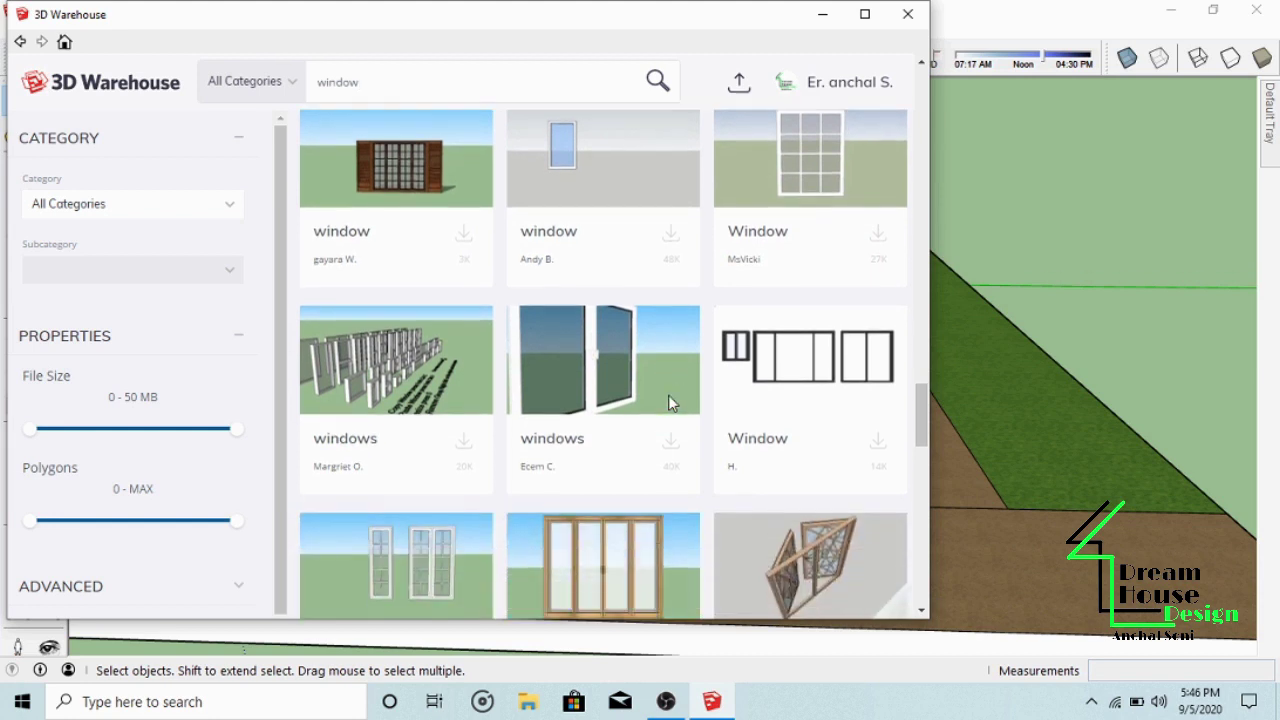
scroll(671, 404, down, 2)
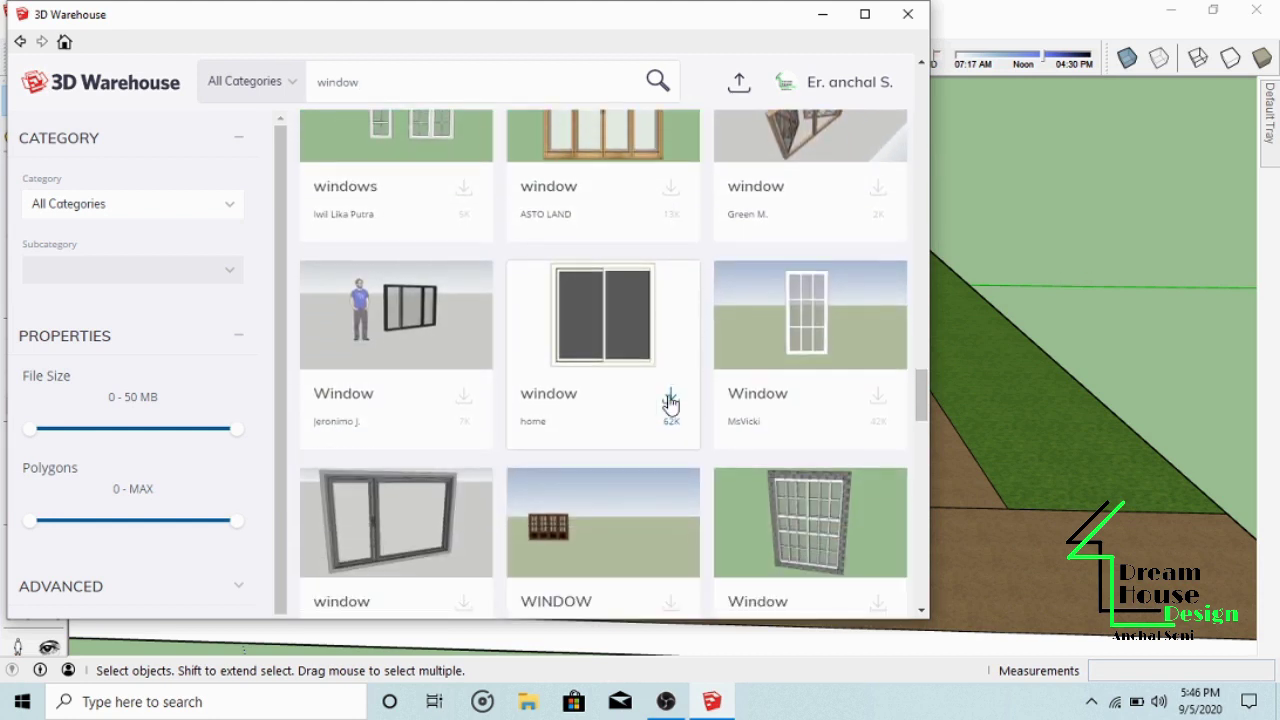
scroll(671, 404, down, 1)
scroll(671, 404, down, 1)
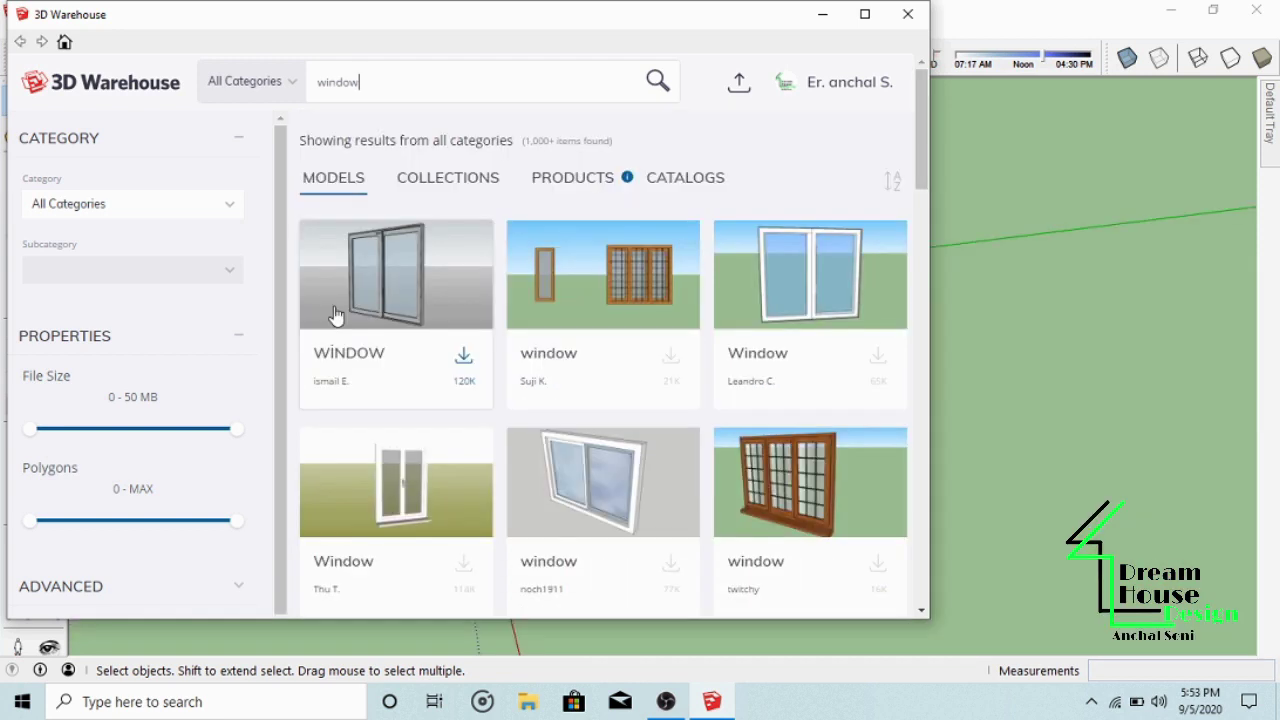
Step: Load the brown wooden three-panel window with gridded panes directly into the model, placing it in front of the house
scroll(630, 320, down, 3)
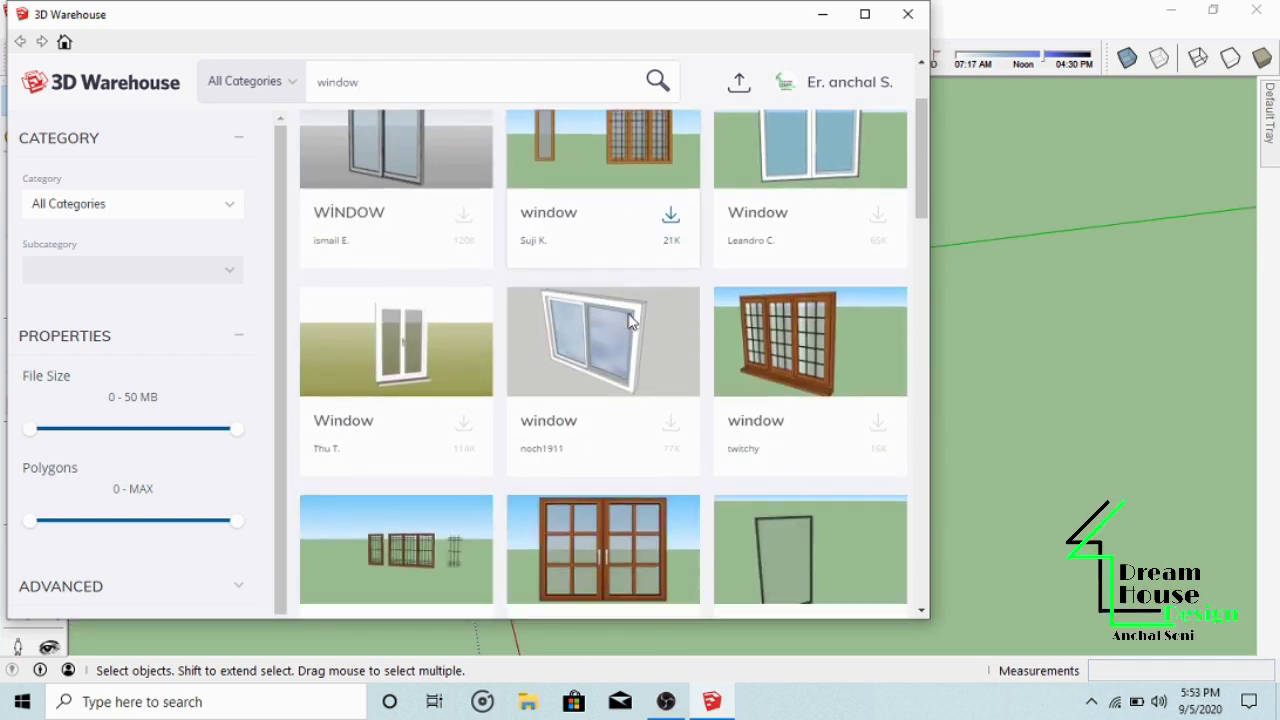
scroll(630, 320, down, 1)
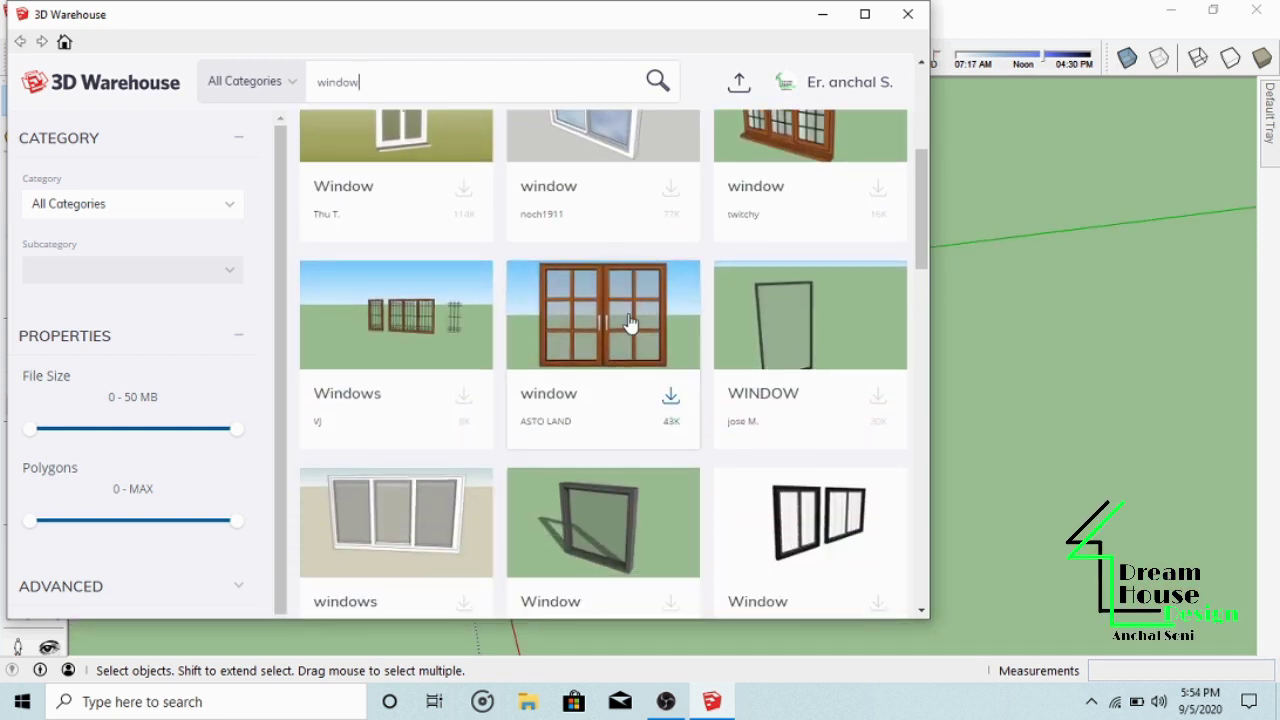
scroll(630, 320, up, 1)
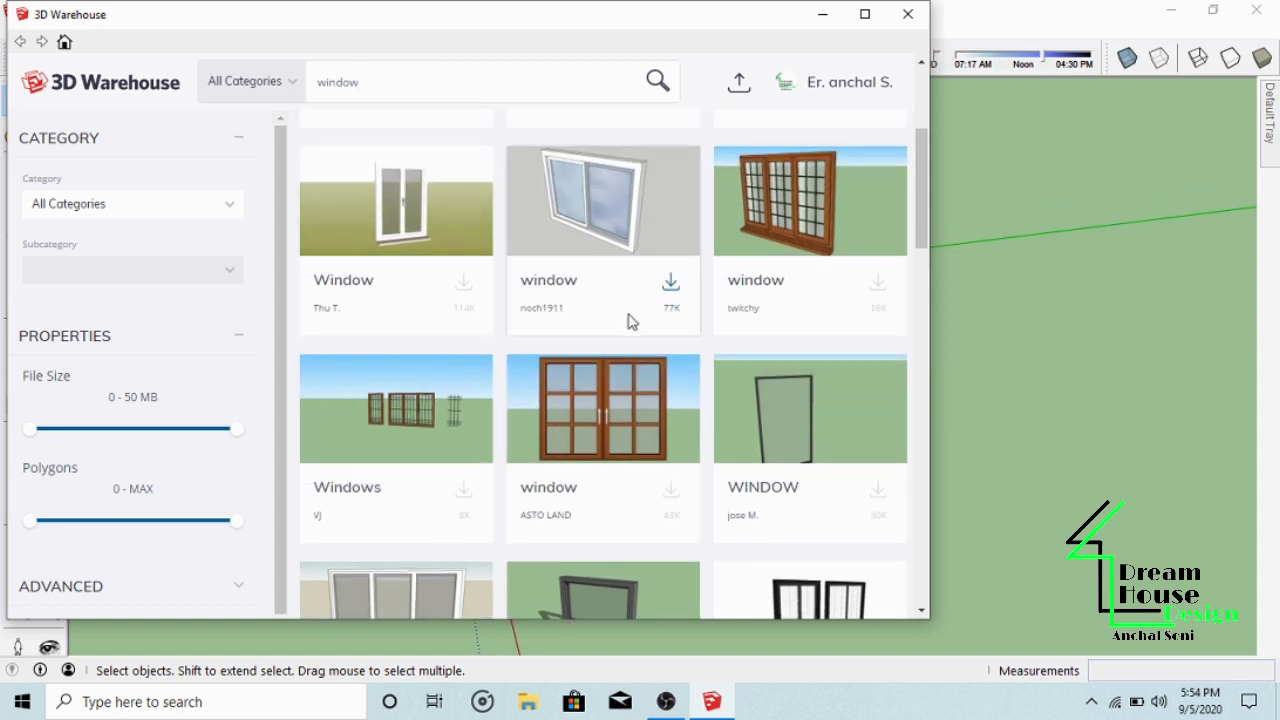
click(878, 286)
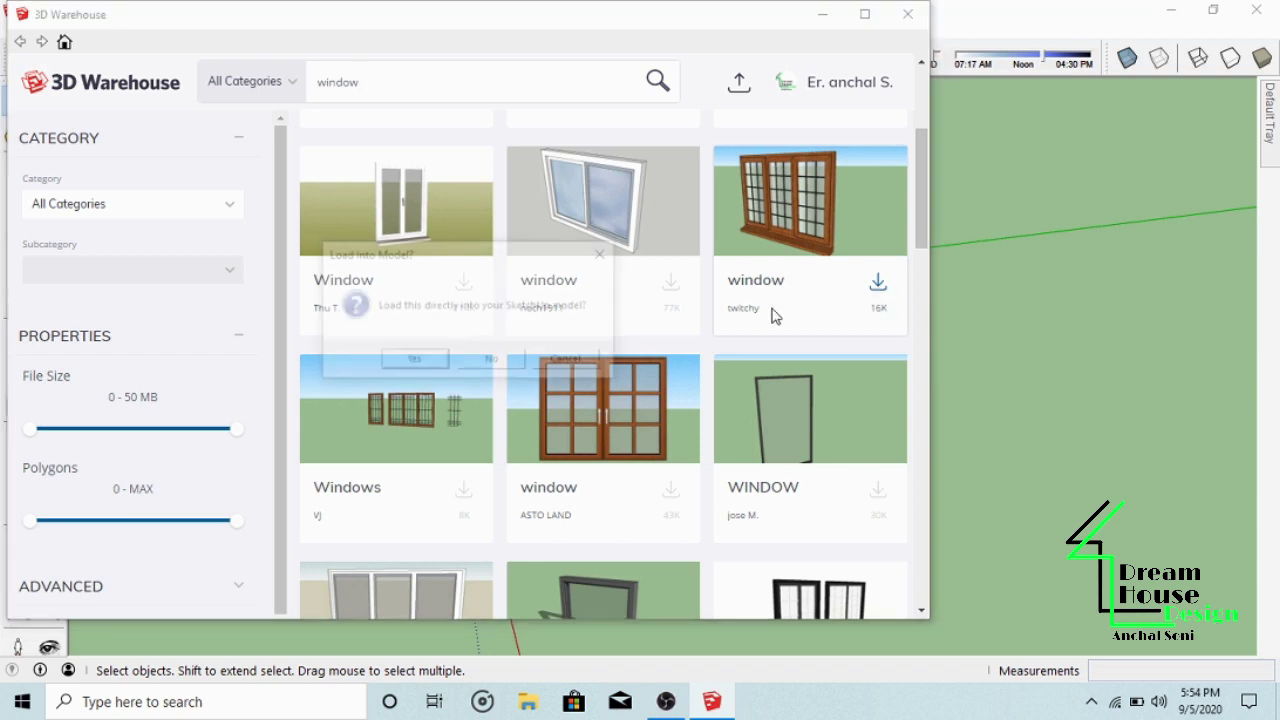
click(414, 362)
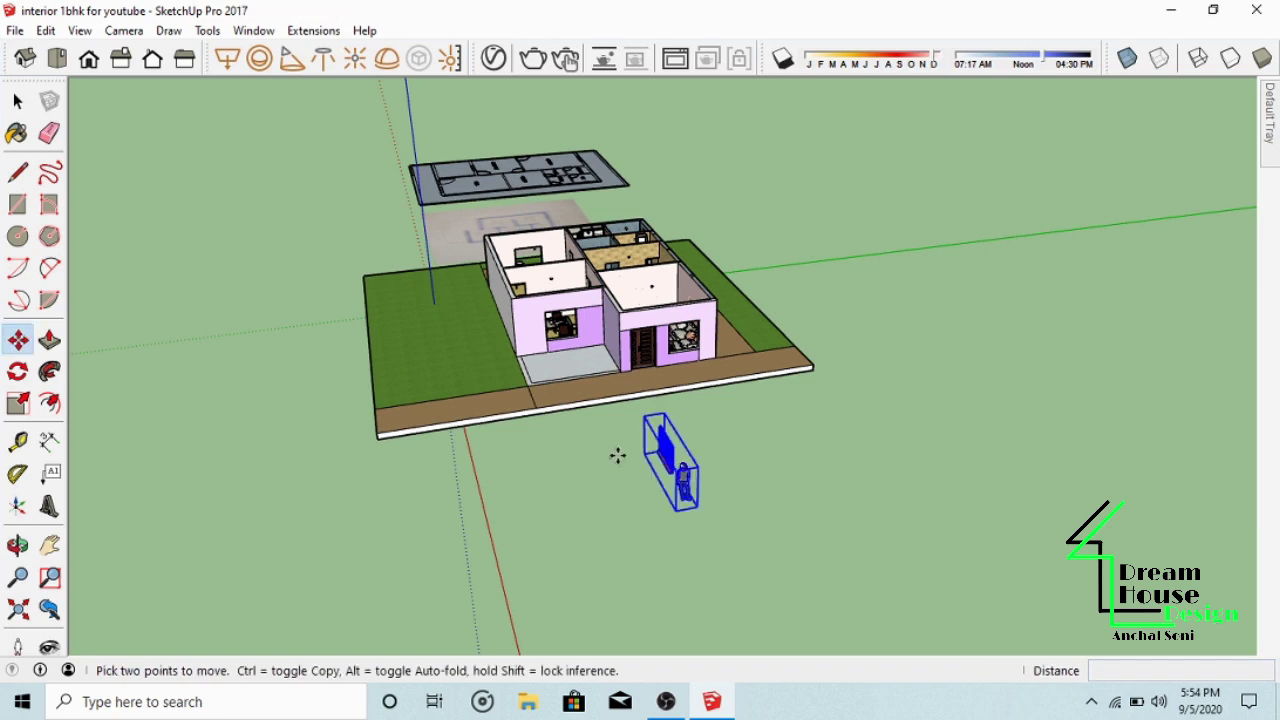
Step: Erase the human figure from inside the imported window component, keeping only the wooden window
middle_drag(617, 456, 736, 341)
scroll(880, 456, up, 3)
scroll(860, 456, up, 5)
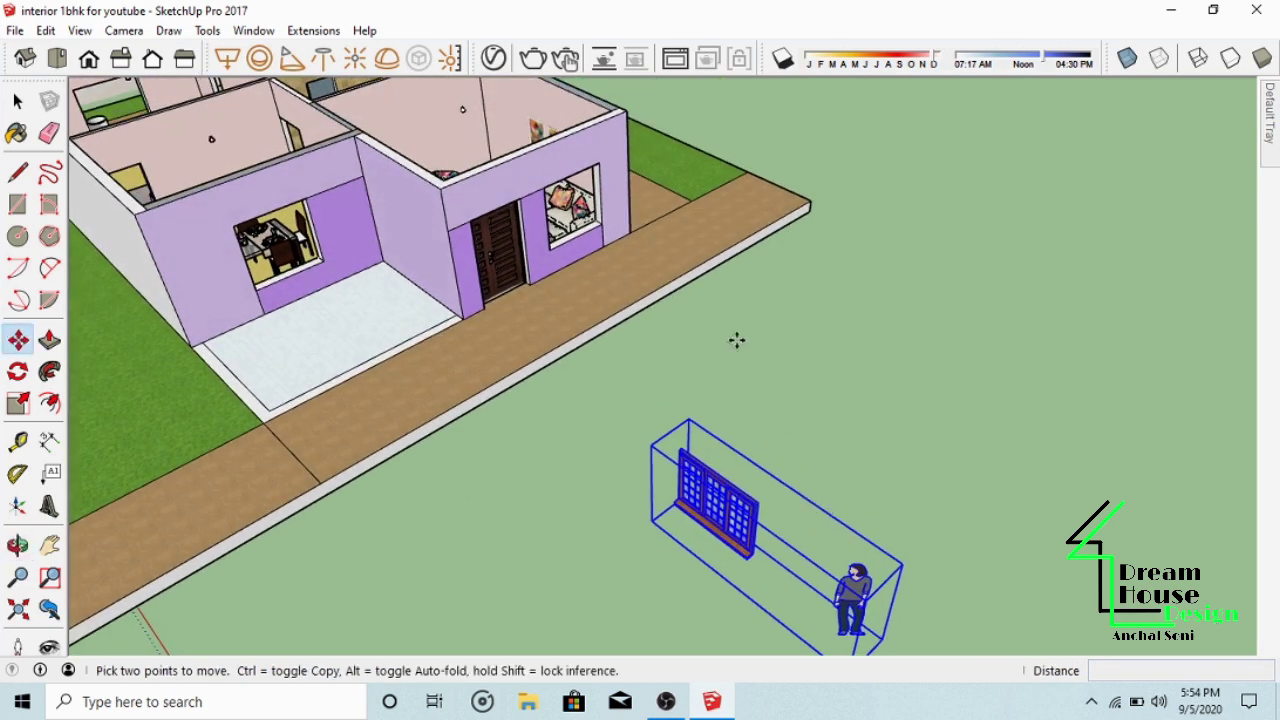
scroll(736, 341, down, 3)
click(18, 101)
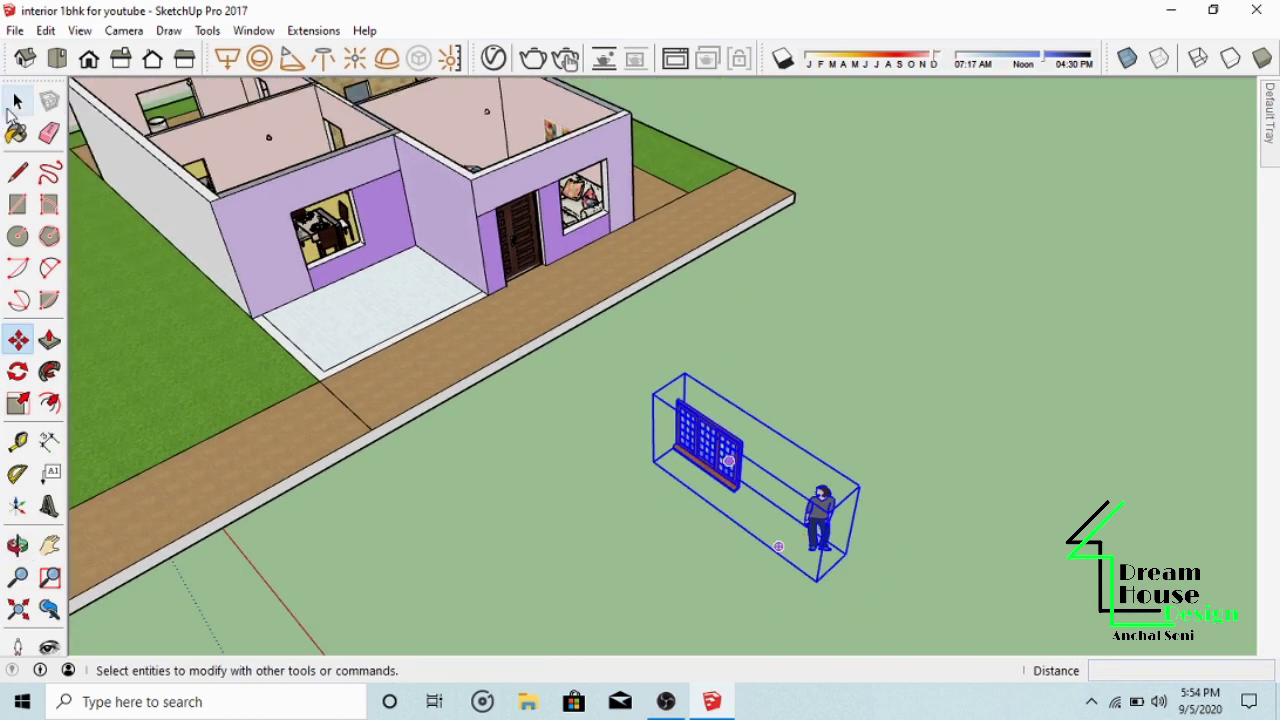
double_click(729, 454)
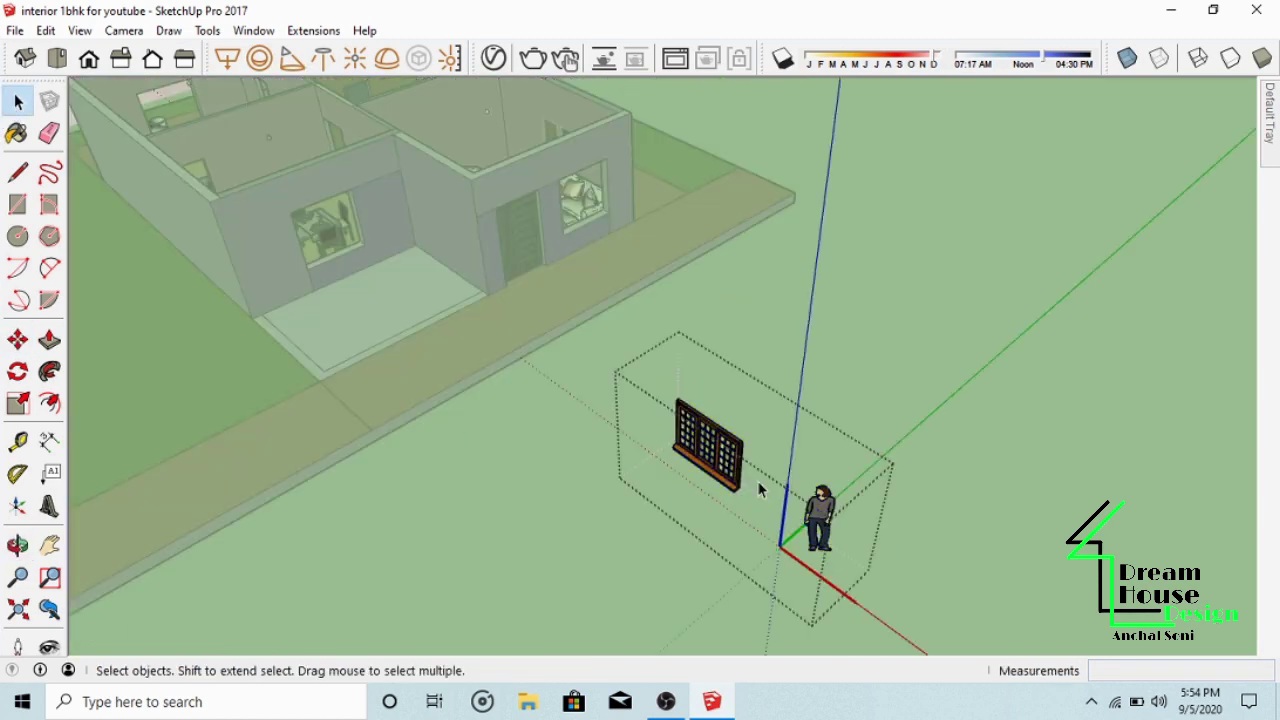
right_click(818, 525)
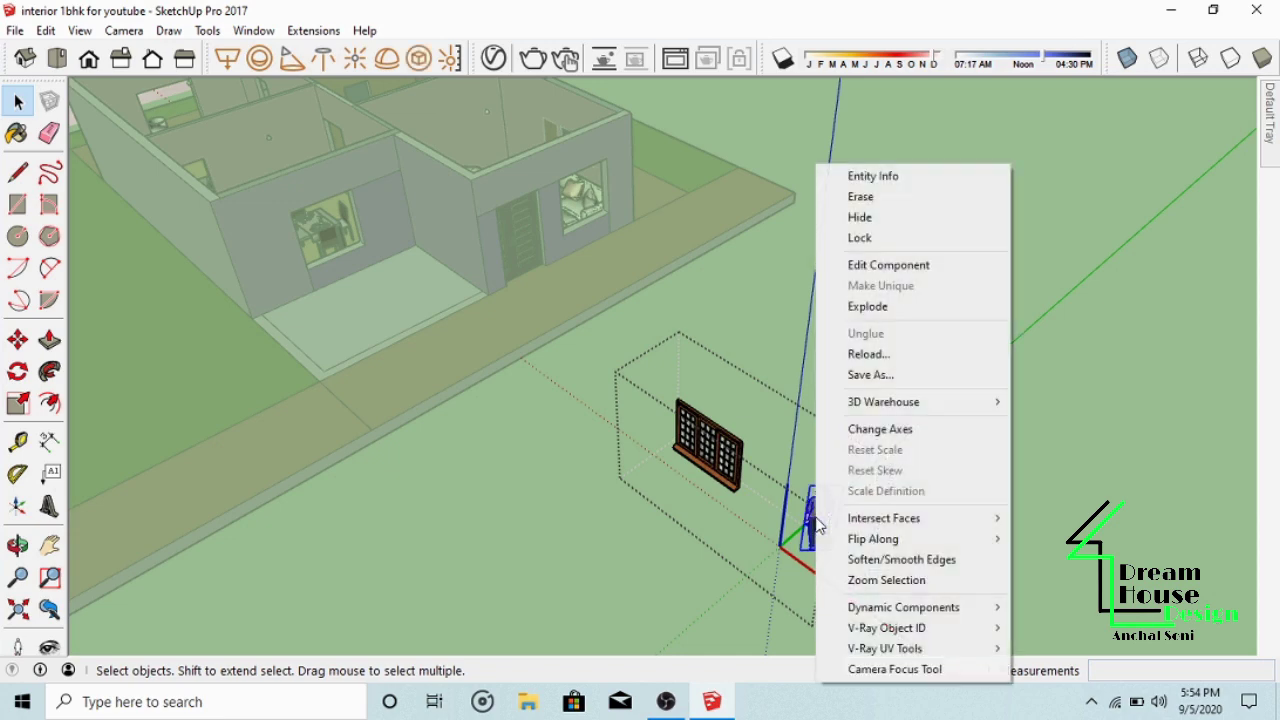
click(856, 205)
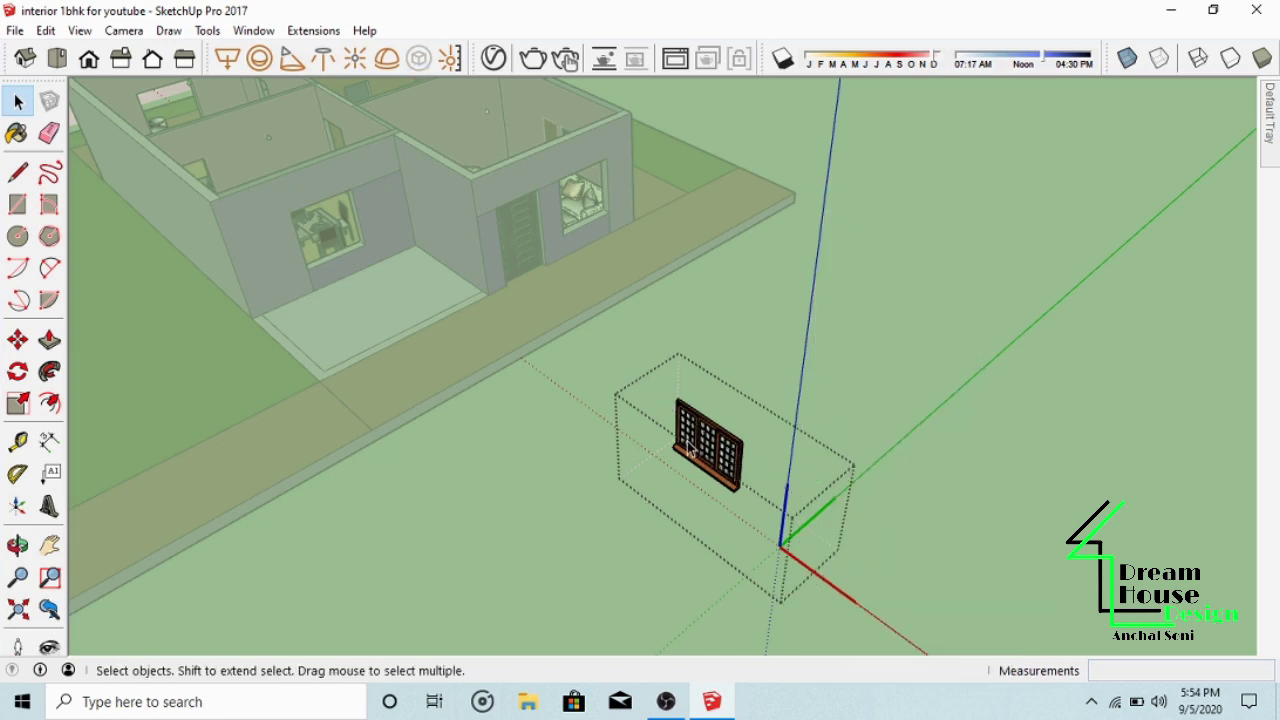
click(514, 466)
Step: Rotate the wooden window 90 degrees in the horizontal plane so it runs parallel to the house's front wall
scroll(790, 410, up, 5)
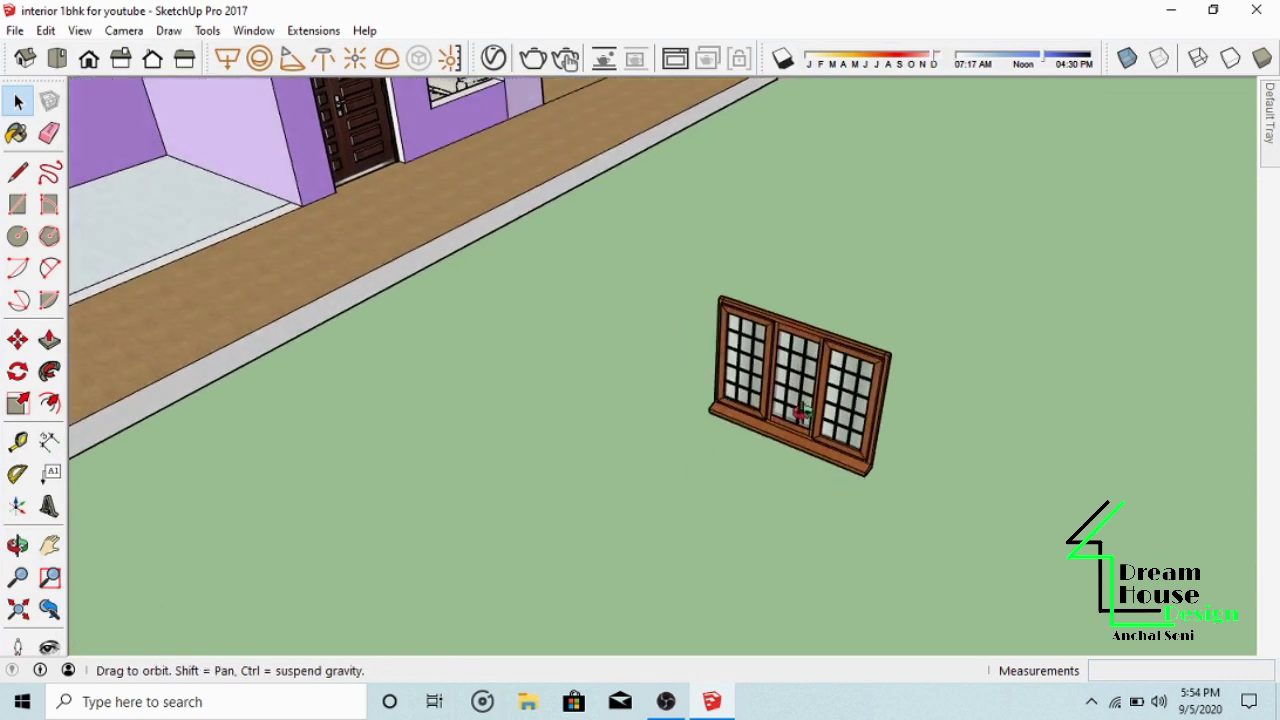
middle_drag(800, 412, 700, 430)
scroll(705, 428, down, 2)
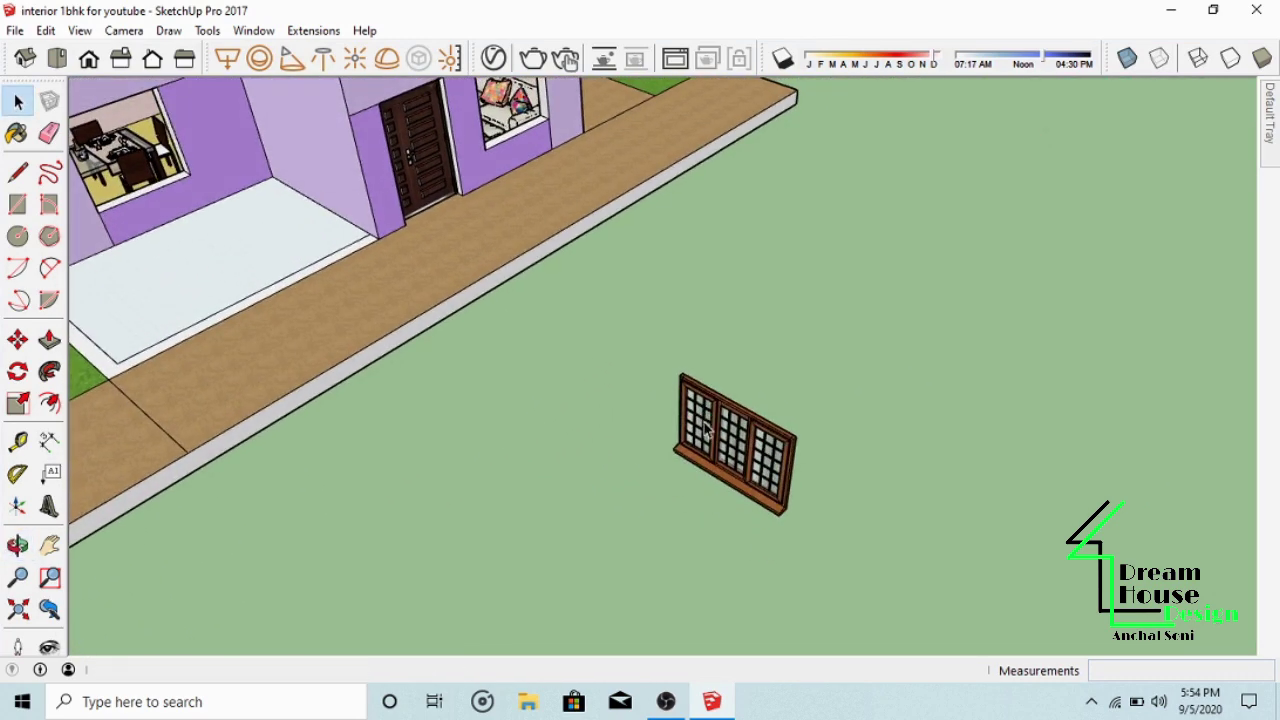
click(714, 434)
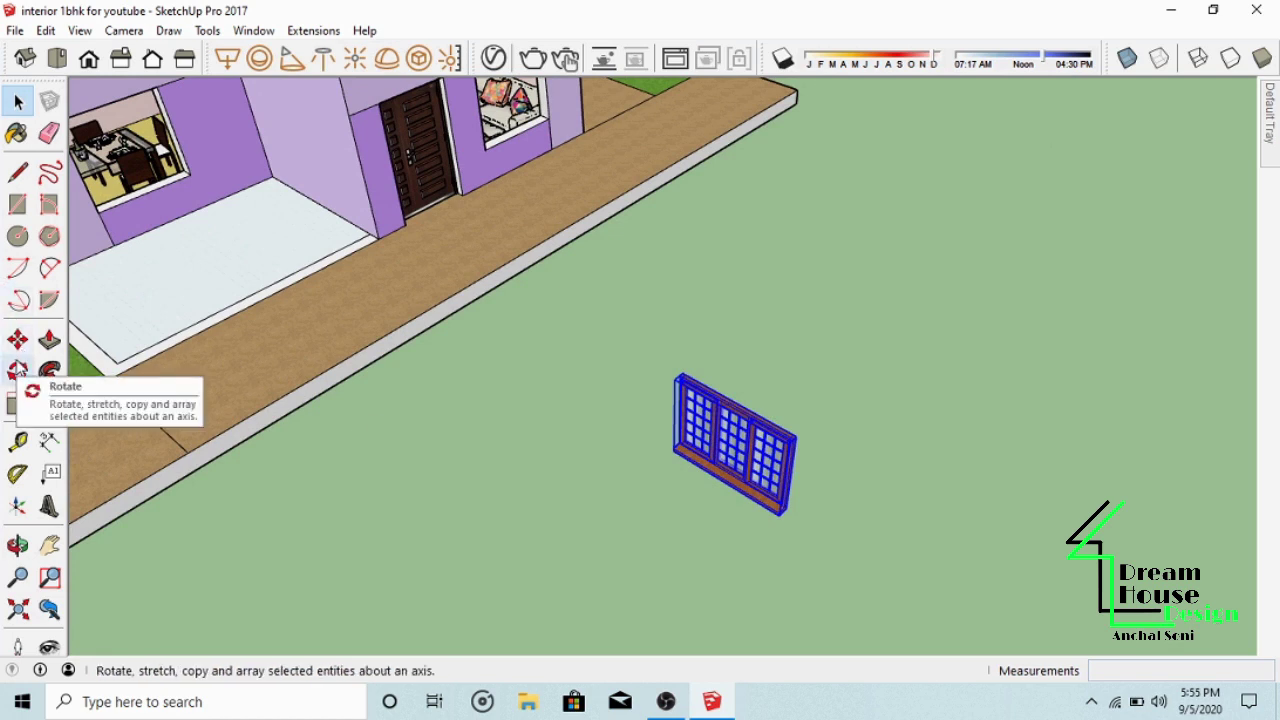
click(18, 370)
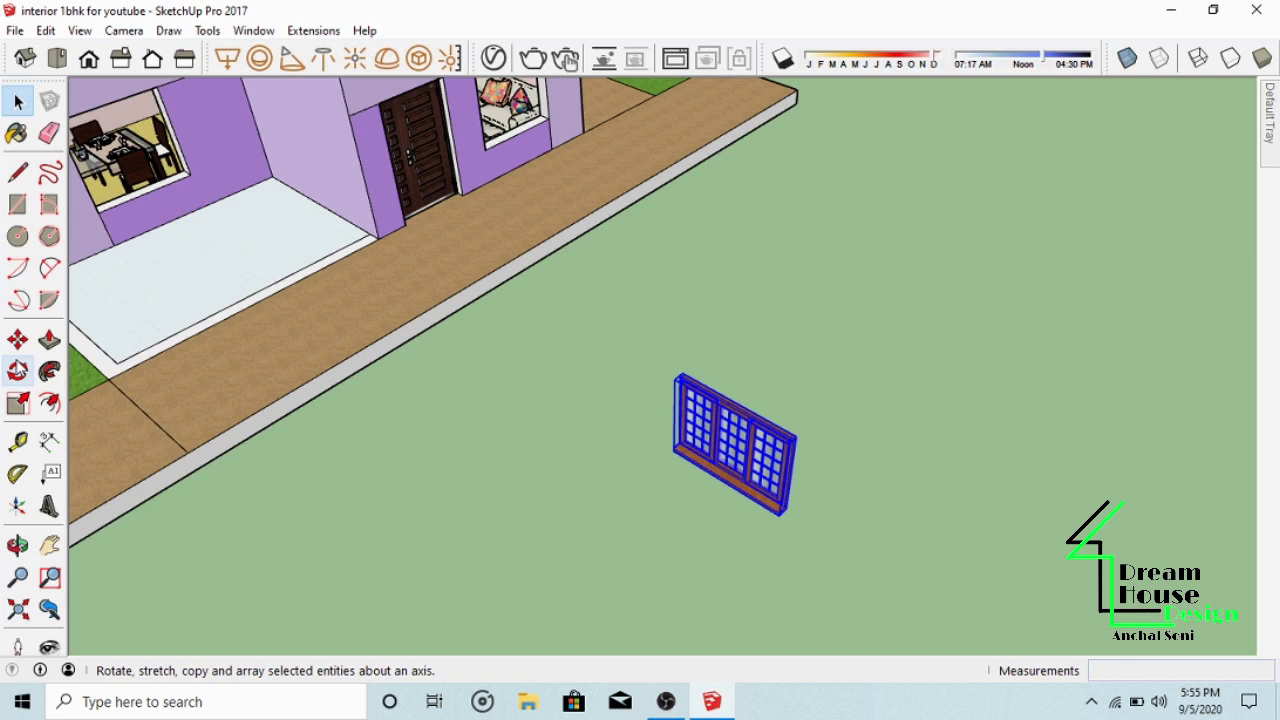
click(18, 340)
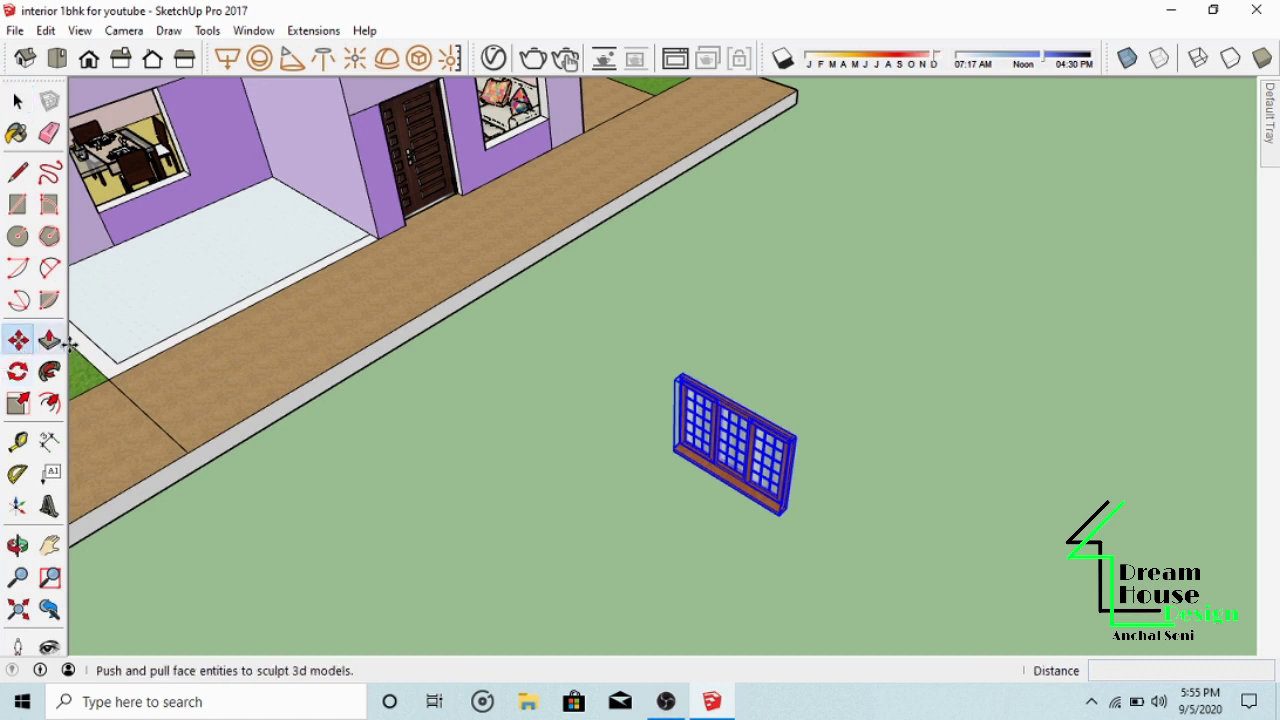
click(18, 372)
middle_drag(686, 518, 729, 455)
scroll(729, 455, up, 3)
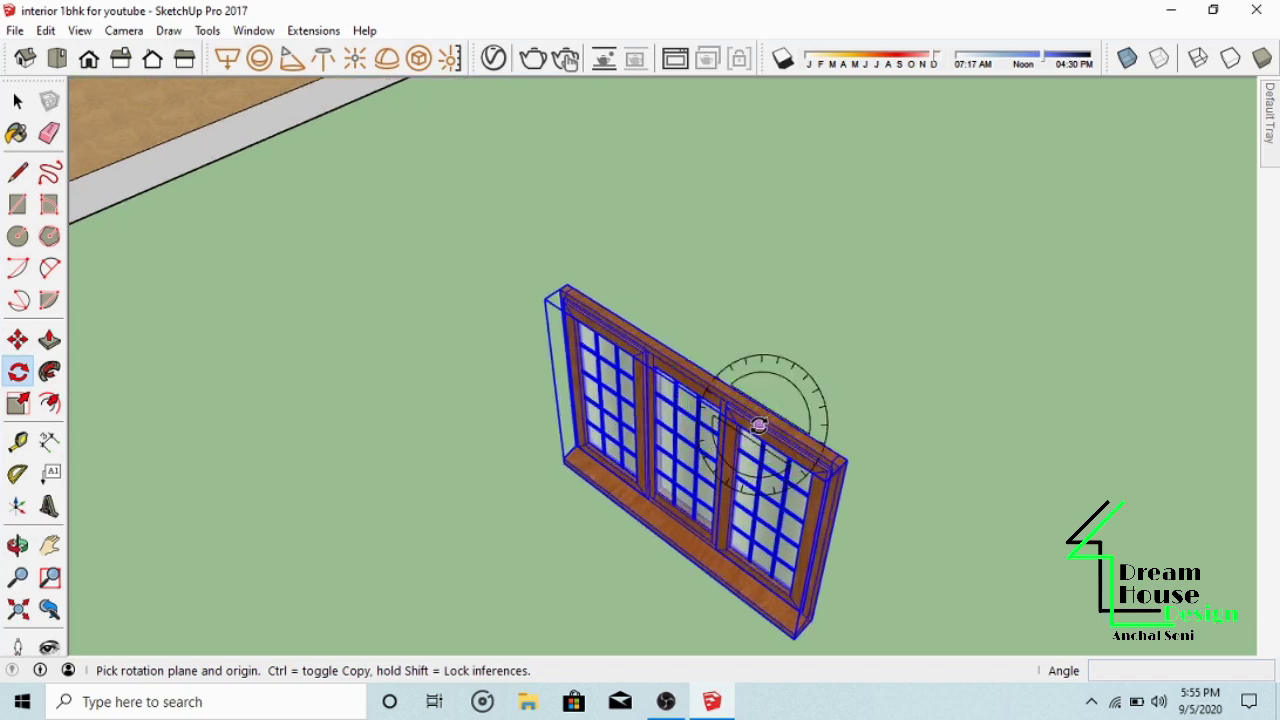
click(768, 422)
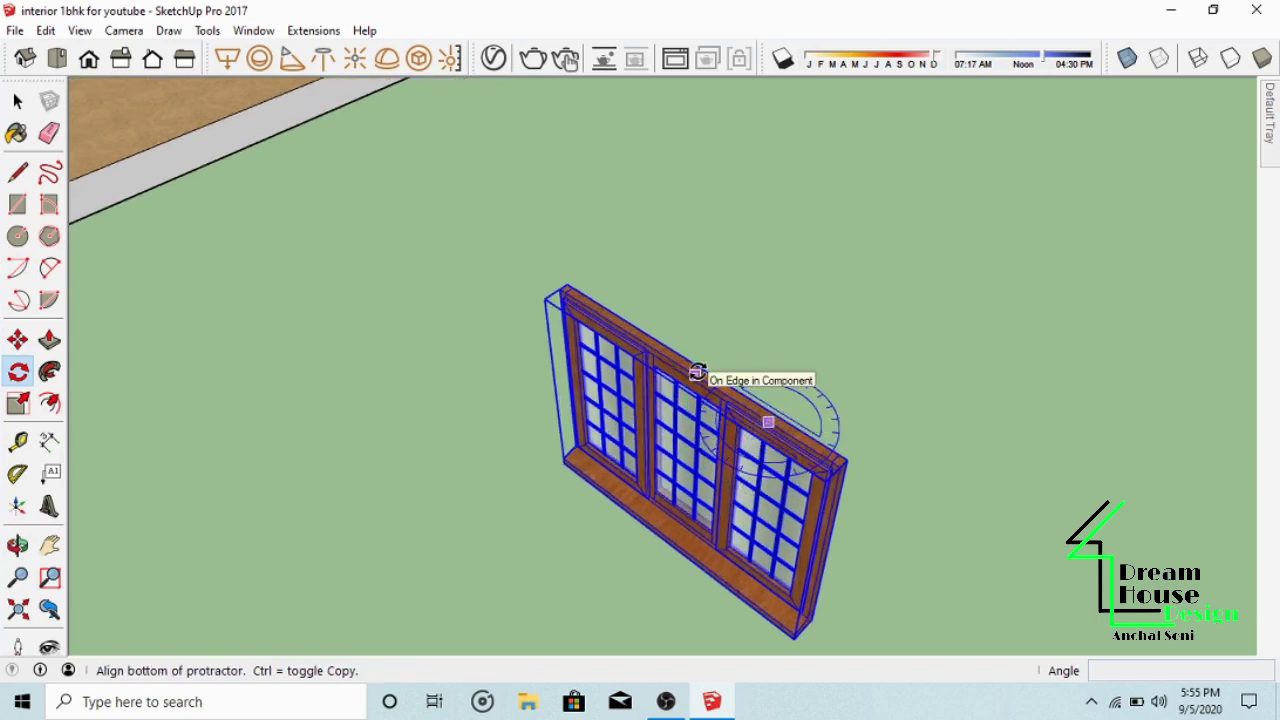
click(696, 374)
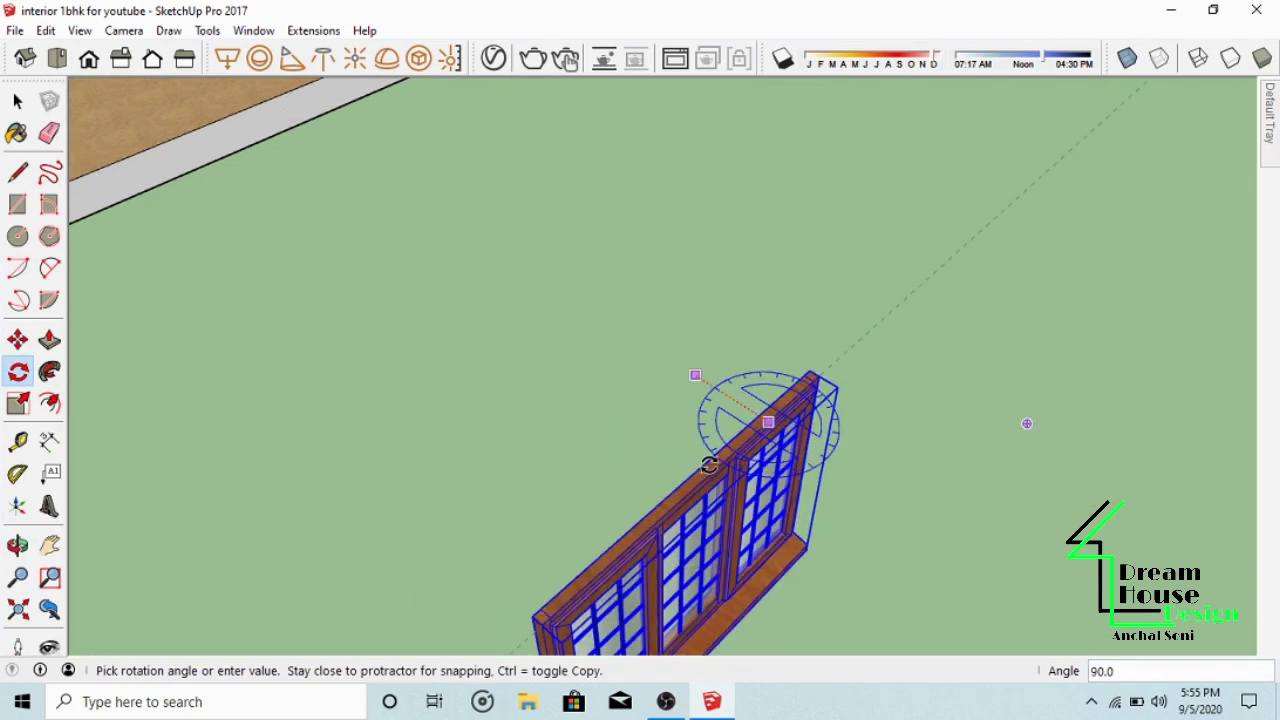
click(717, 474)
scroll(569, 406, down, 3)
middle_drag(540, 392, 294, 331)
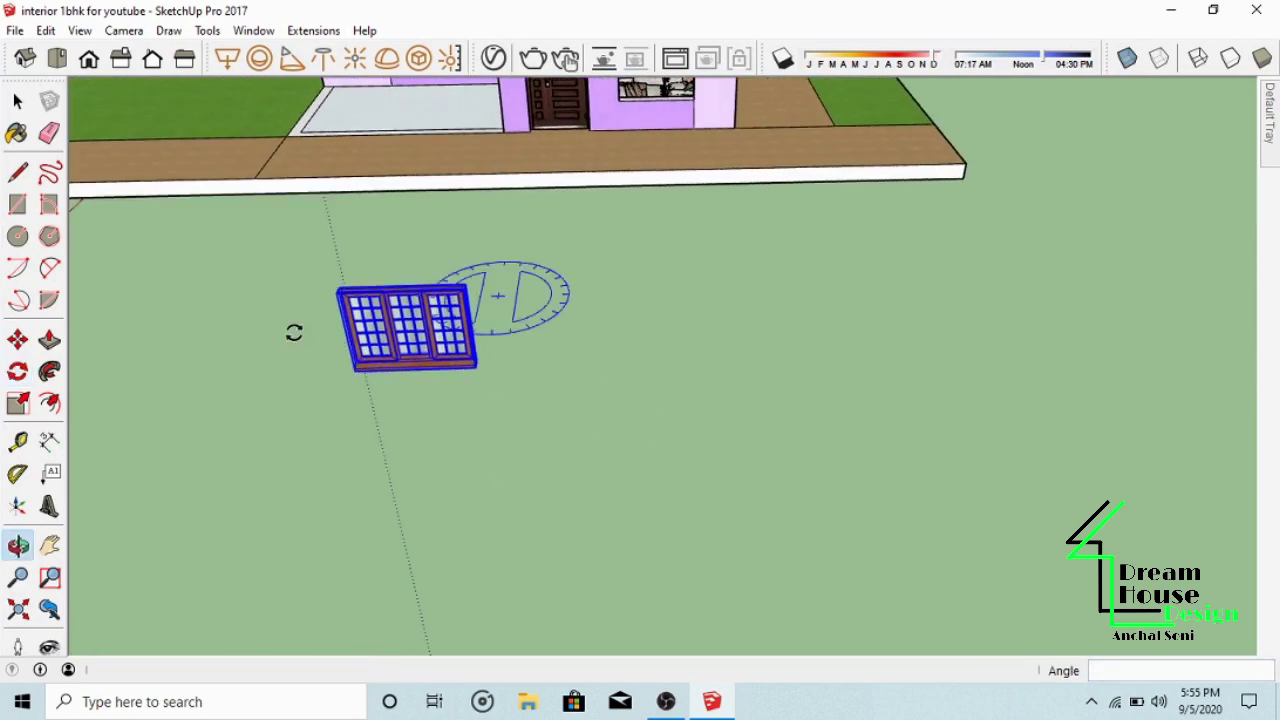
middle_drag(392, 597, 257, 409)
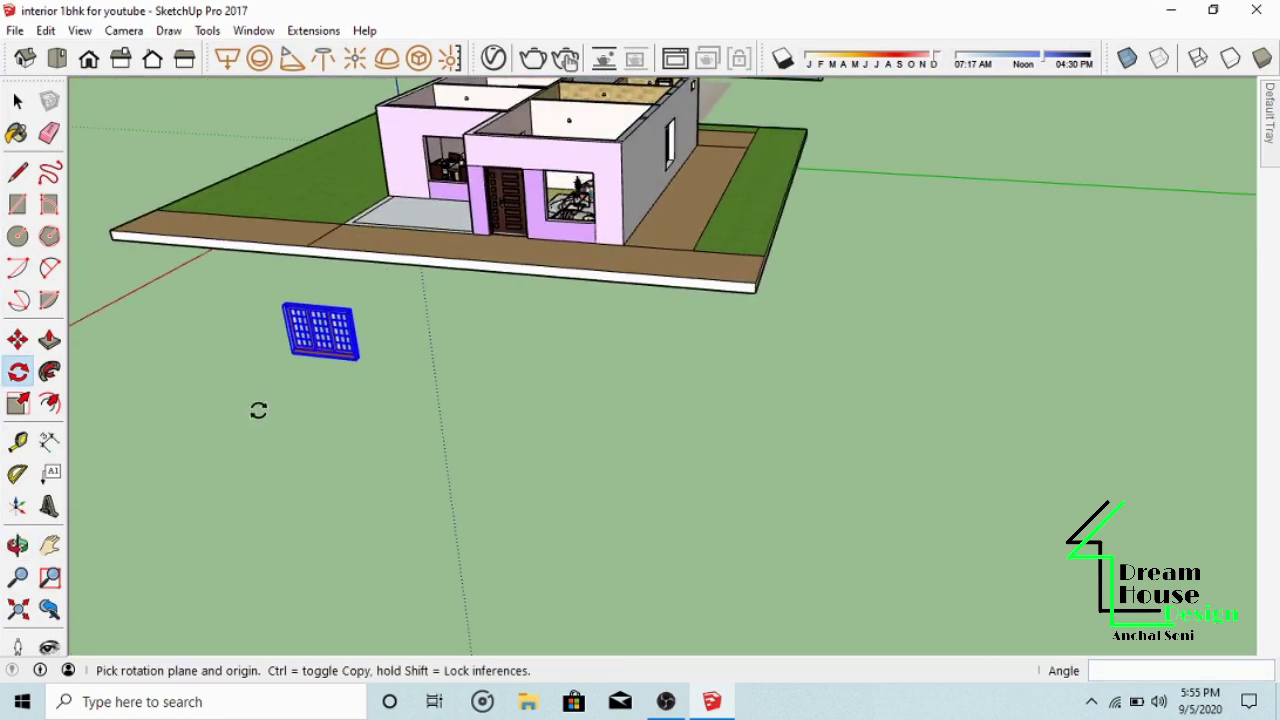
Step: Move the window by its lower outer corner to the lower corner of the opening beside the entrance door
click(18, 340)
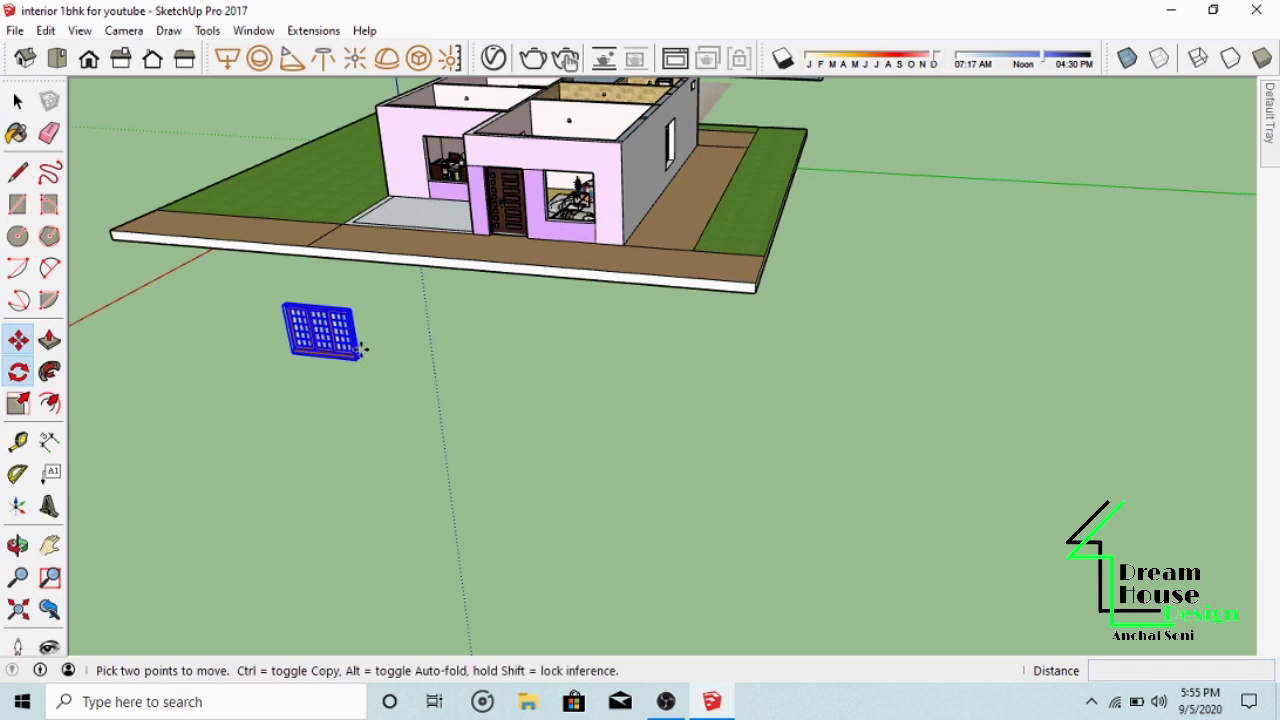
scroll(357, 349, up, 3)
scroll(460, 415, up, 3)
scroll(458, 427, down, 2)
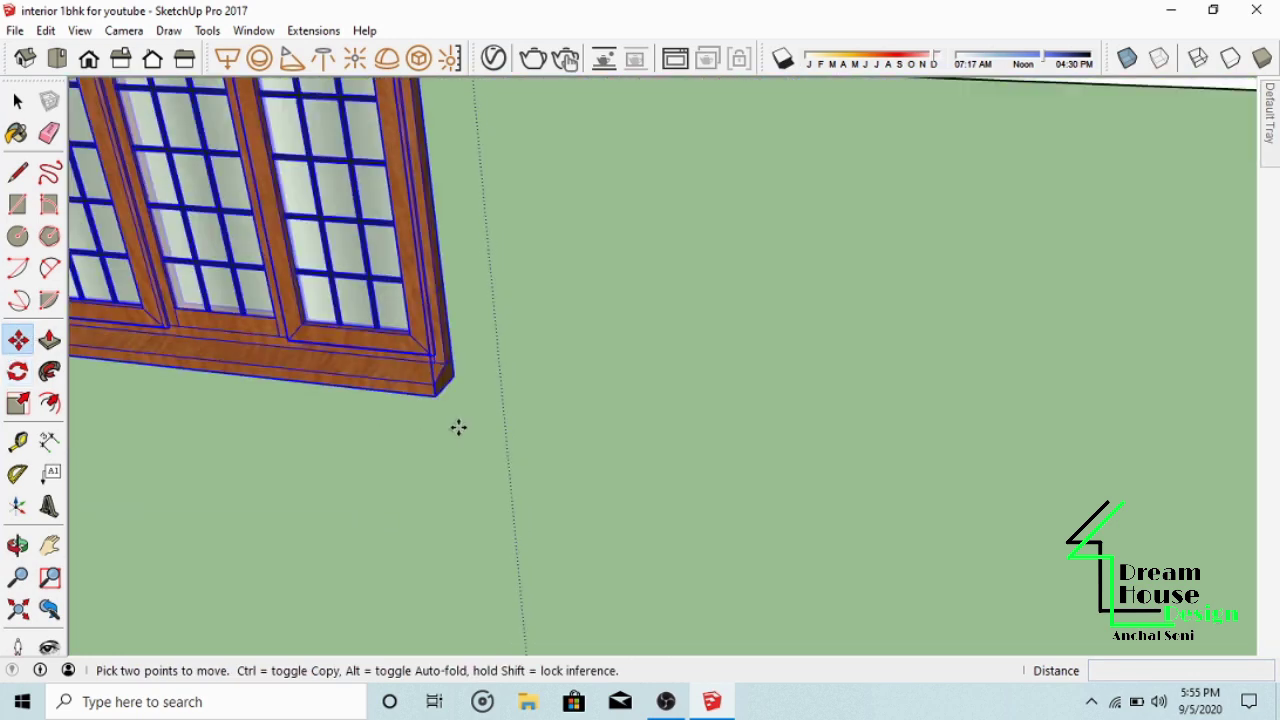
click(436, 395)
scroll(397, 403, down, 5)
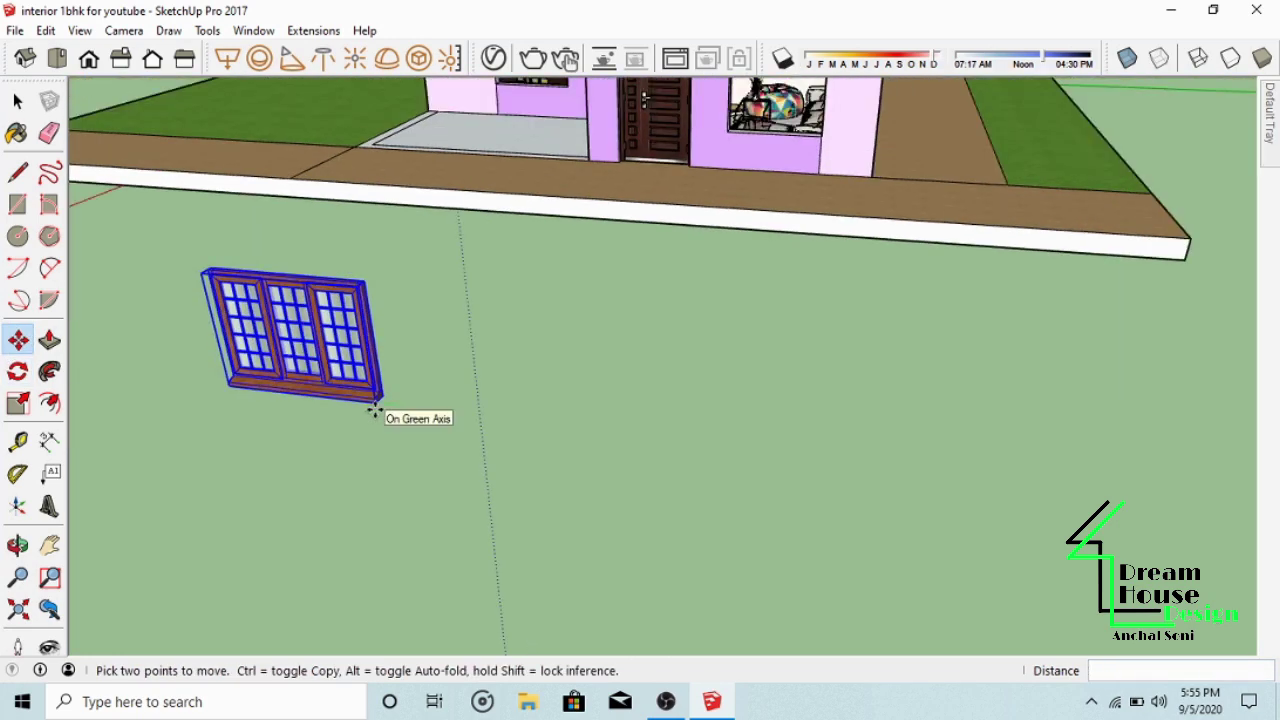
middle_drag(618, 200, 595, 235)
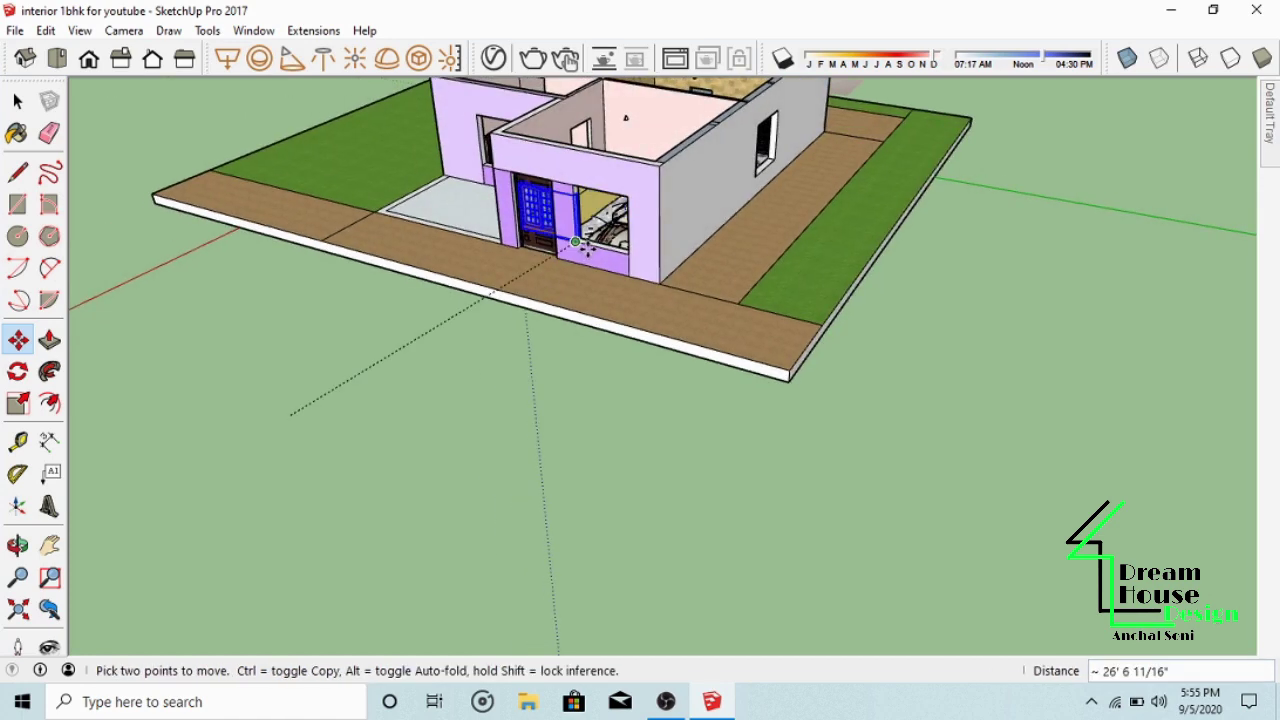
scroll(621, 259, up, 3)
scroll(621, 259, up, 5)
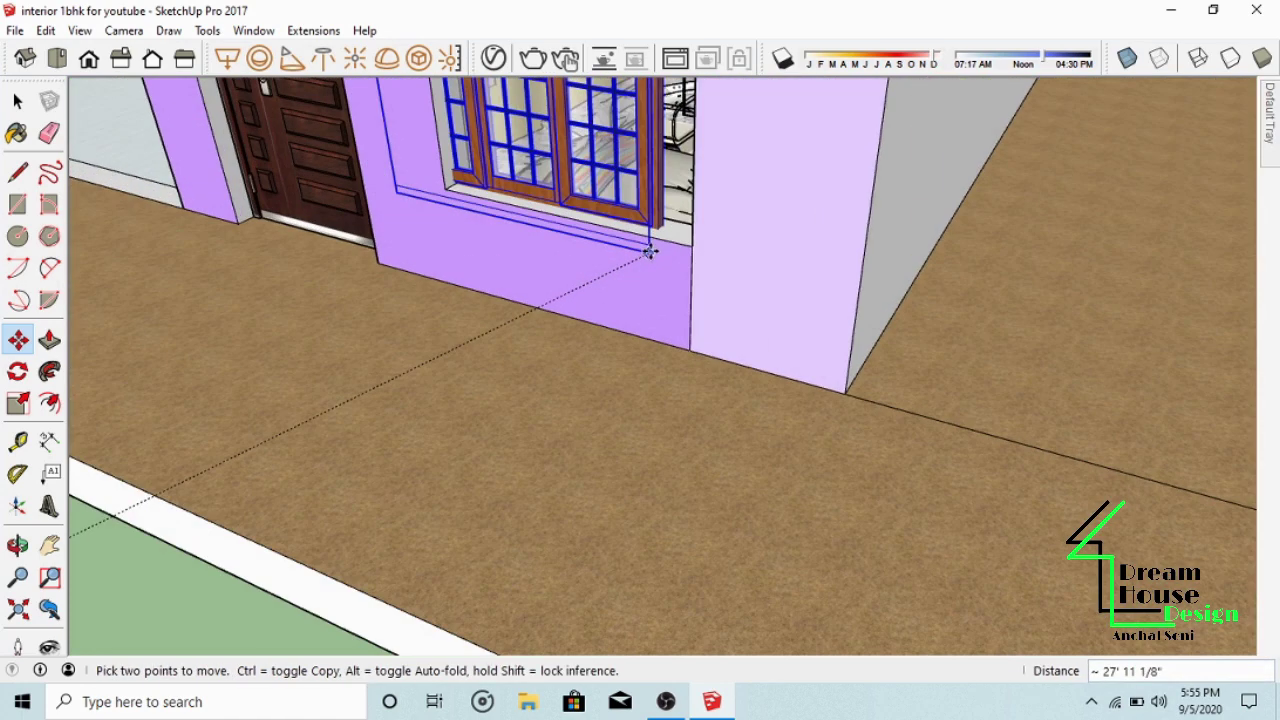
middle_drag(546, 349, 668, 318)
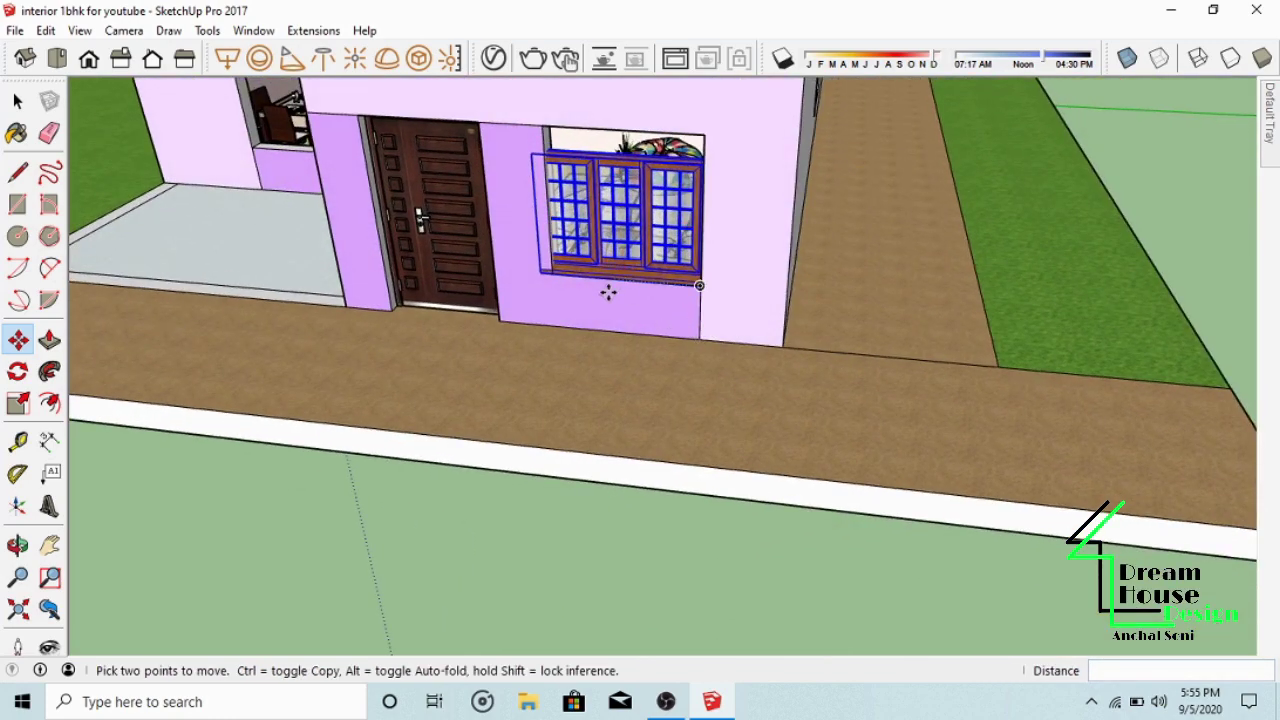
Step: Scale the window's height by about 1.22 so its frame reaches the top edge of the opening
scroll(608, 292, down, 1)
click(17, 403)
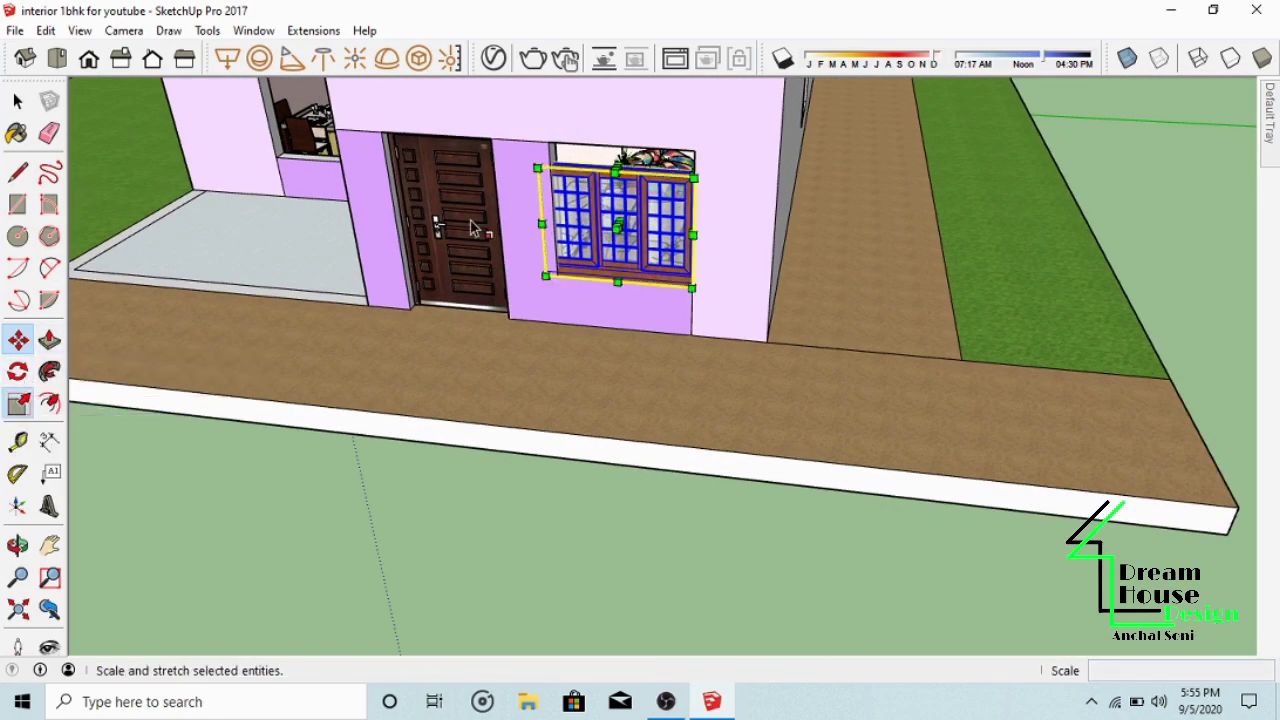
scroll(620, 160, up, 3)
scroll(620, 160, up, 5)
scroll(595, 245, down, 3)
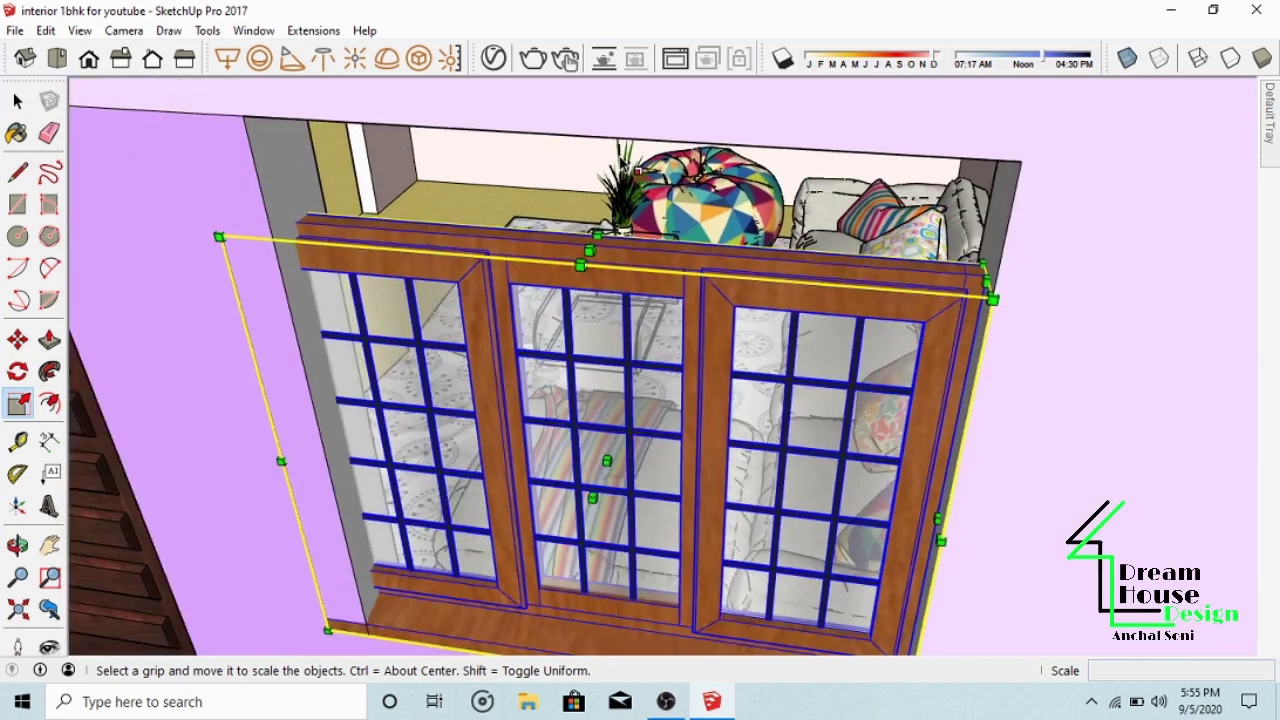
drag(588, 244, 590, 148)
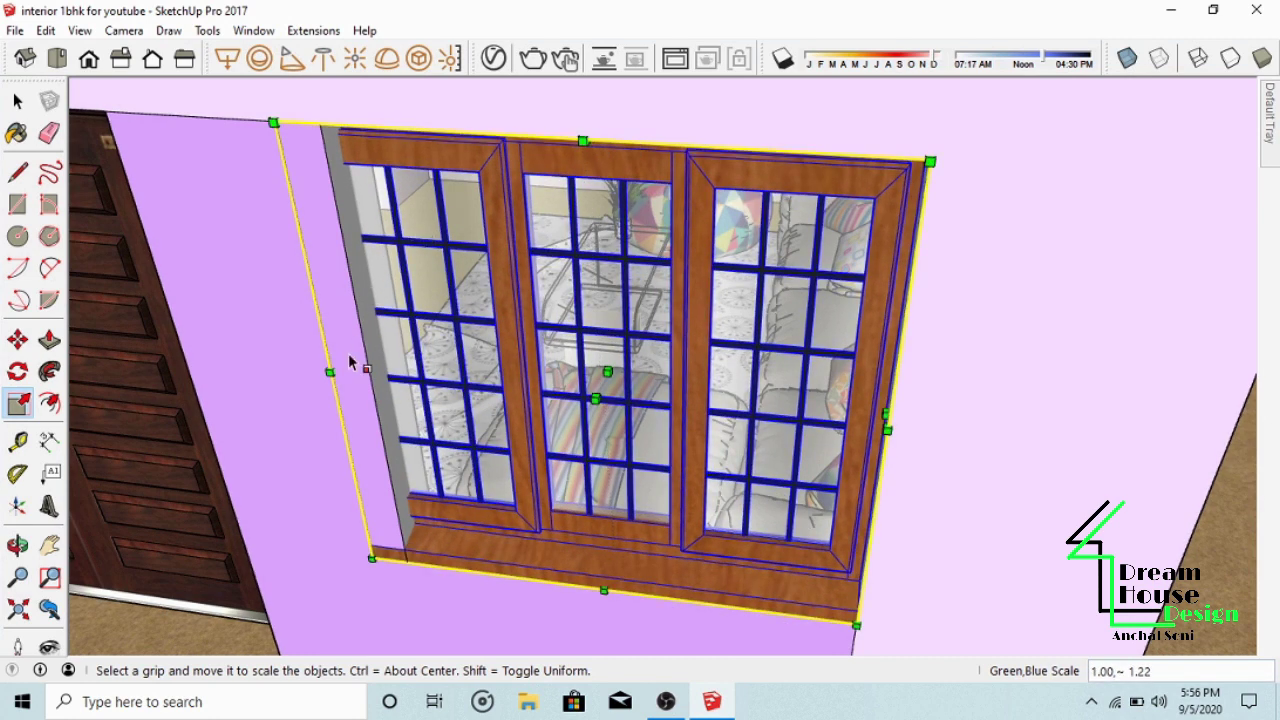
Step: Narrow the window from its door-side edge to match the opening's width, and clear the selection
drag(333, 378, 371, 369)
scroll(537, 493, down, 2)
middle_drag(537, 493, 600, 340)
scroll(650, 323, down, 2)
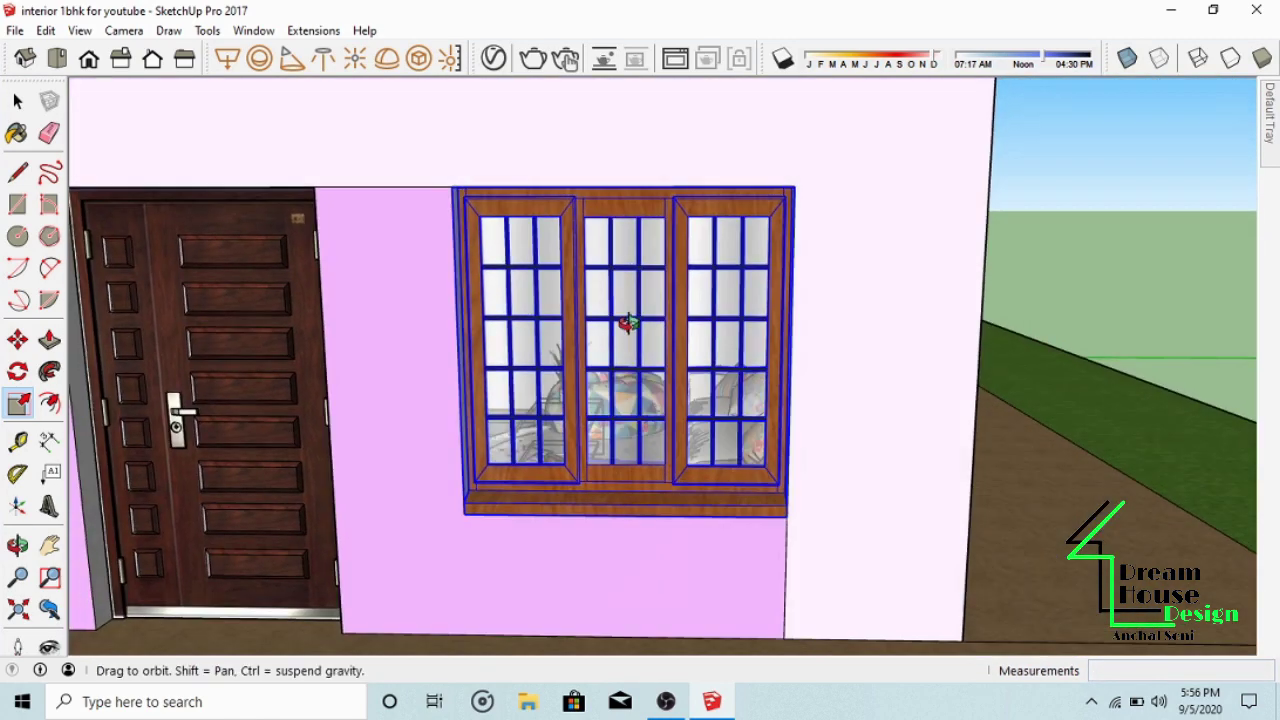
scroll(550, 350, down, 1)
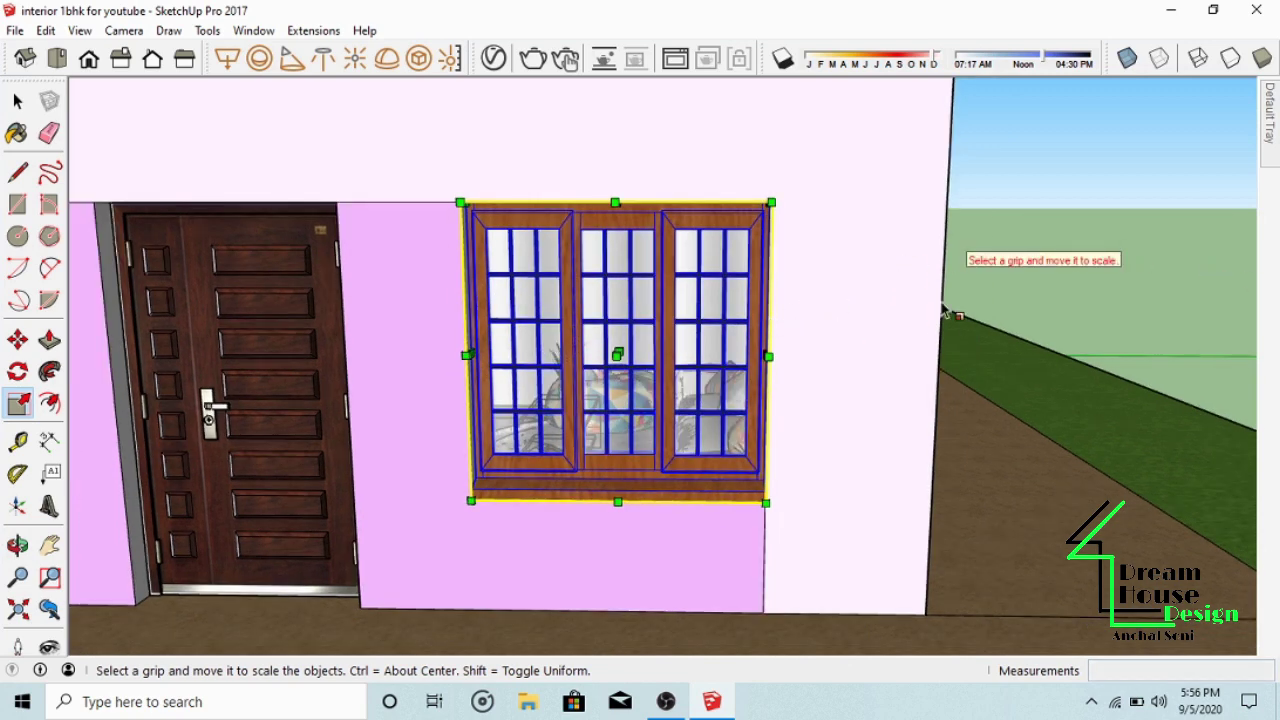
click(17, 101)
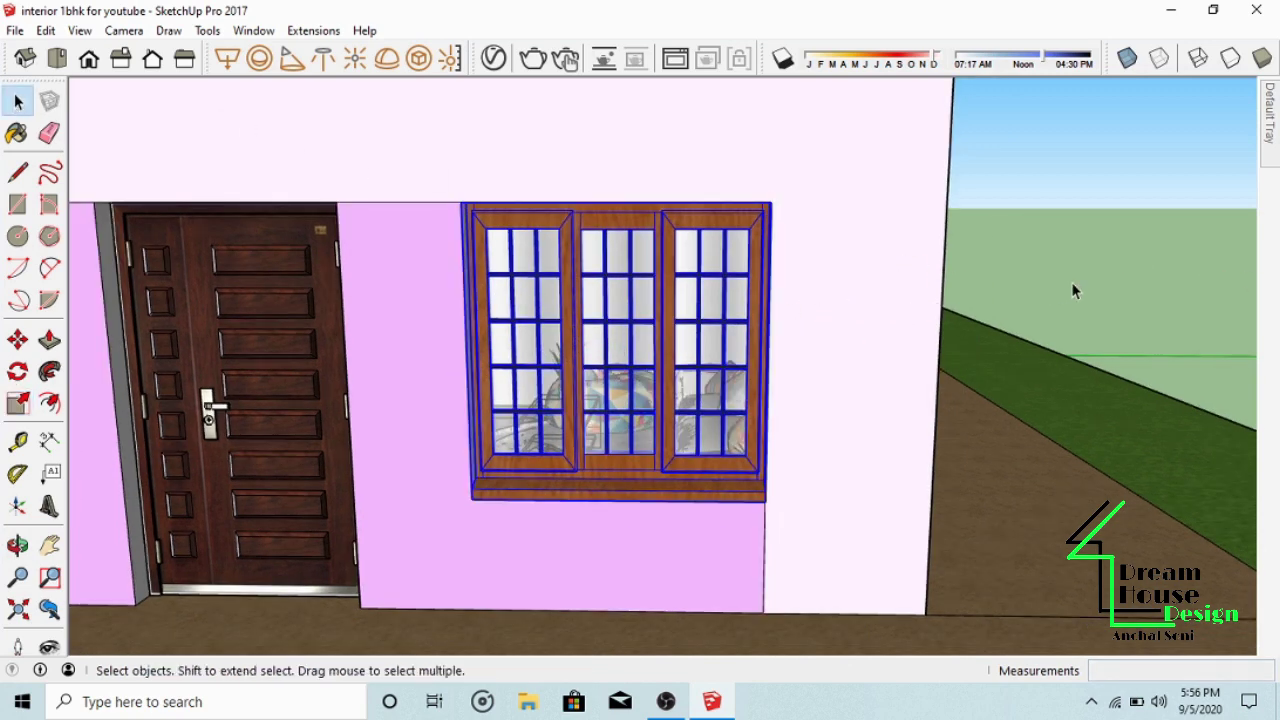
click(1145, 278)
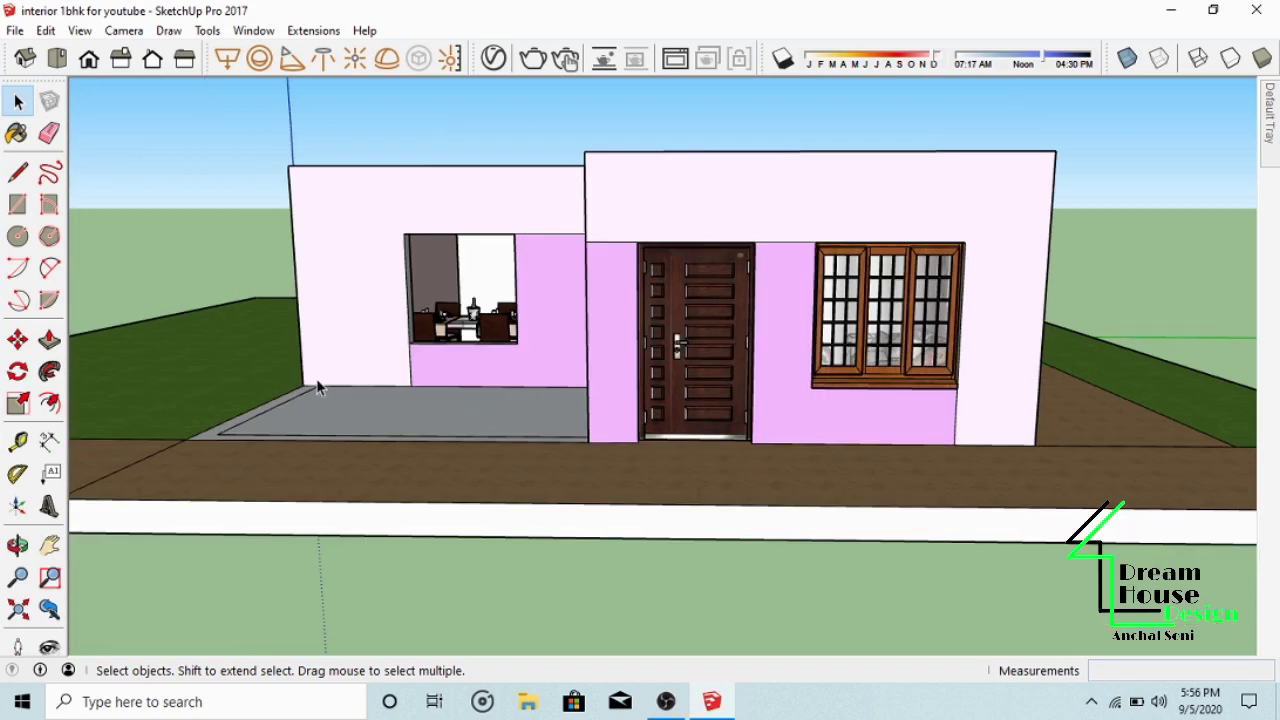
Step: Paste a copy of the fitted wooden window at the lower corner of the dining room's front opening
scroll(707, 343, down, 1)
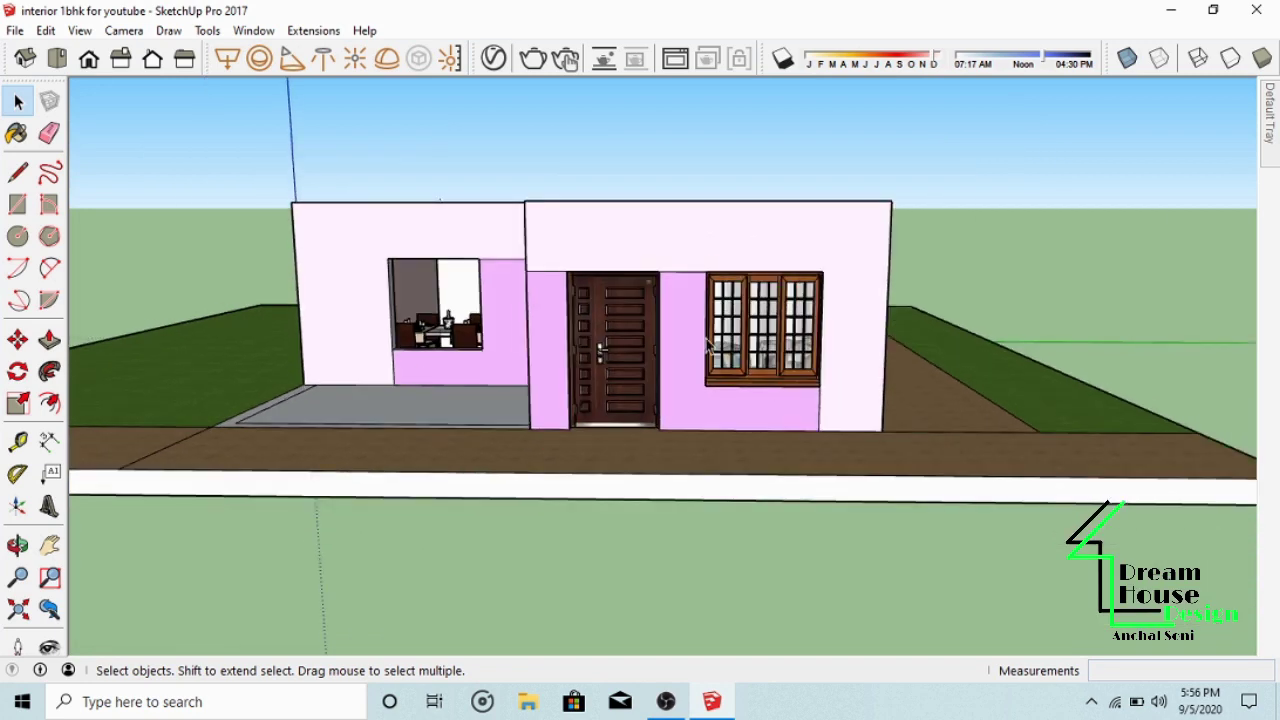
scroll(707, 343, up, 4)
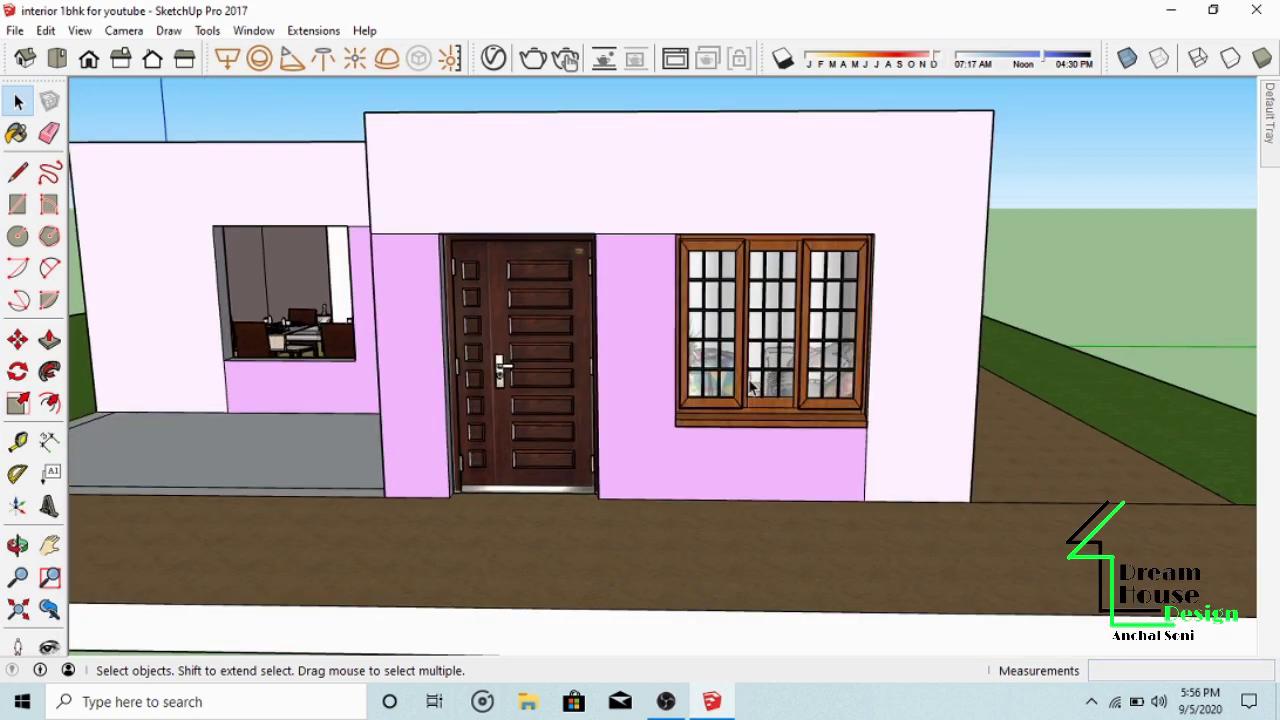
click(752, 387)
key(ctrl+v)
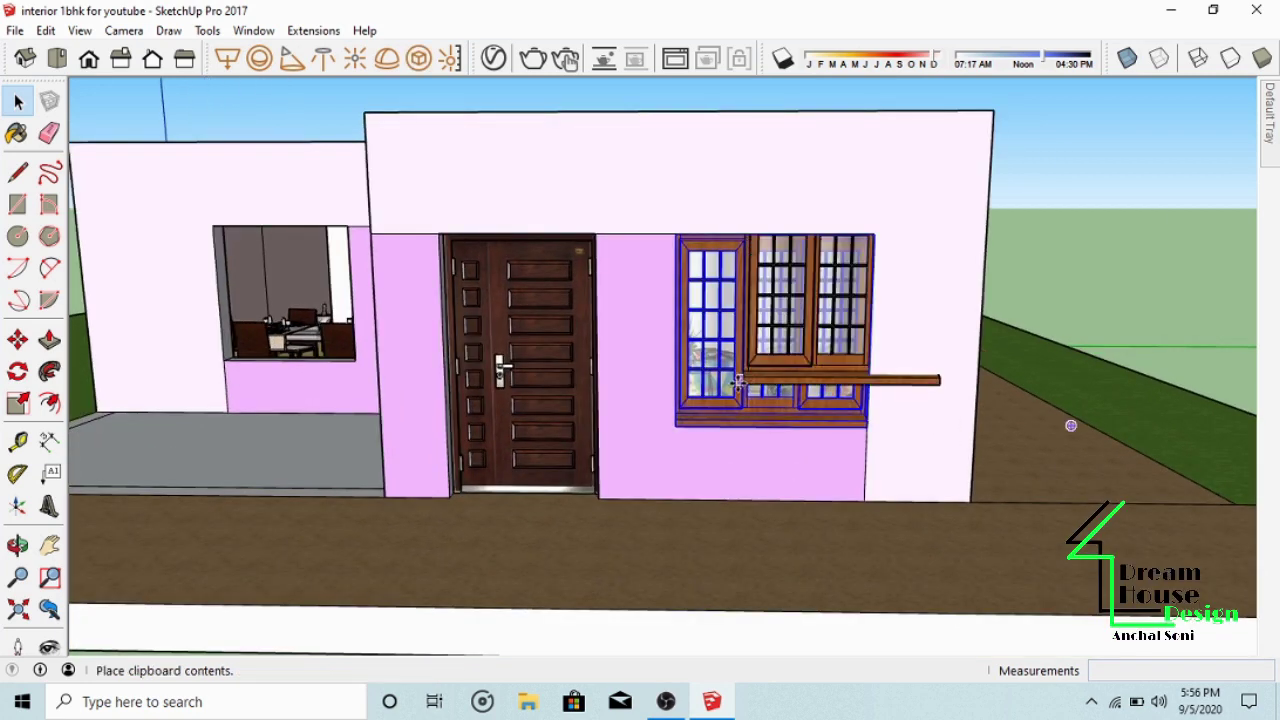
scroll(228, 340, up, 3)
scroll(228, 340, up, 5)
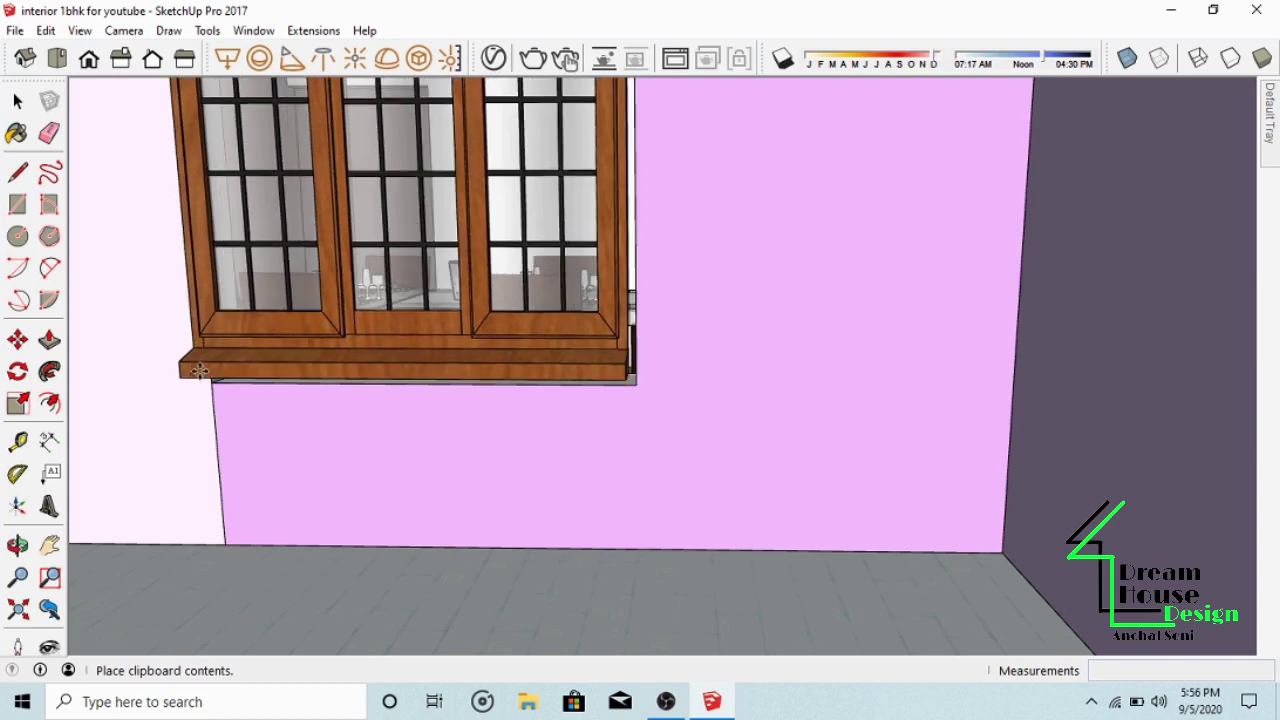
click(212, 381)
Step: Try to align the pasted dining room window with the upper corner of its front opening
middle_drag(538, 408, 780, 406)
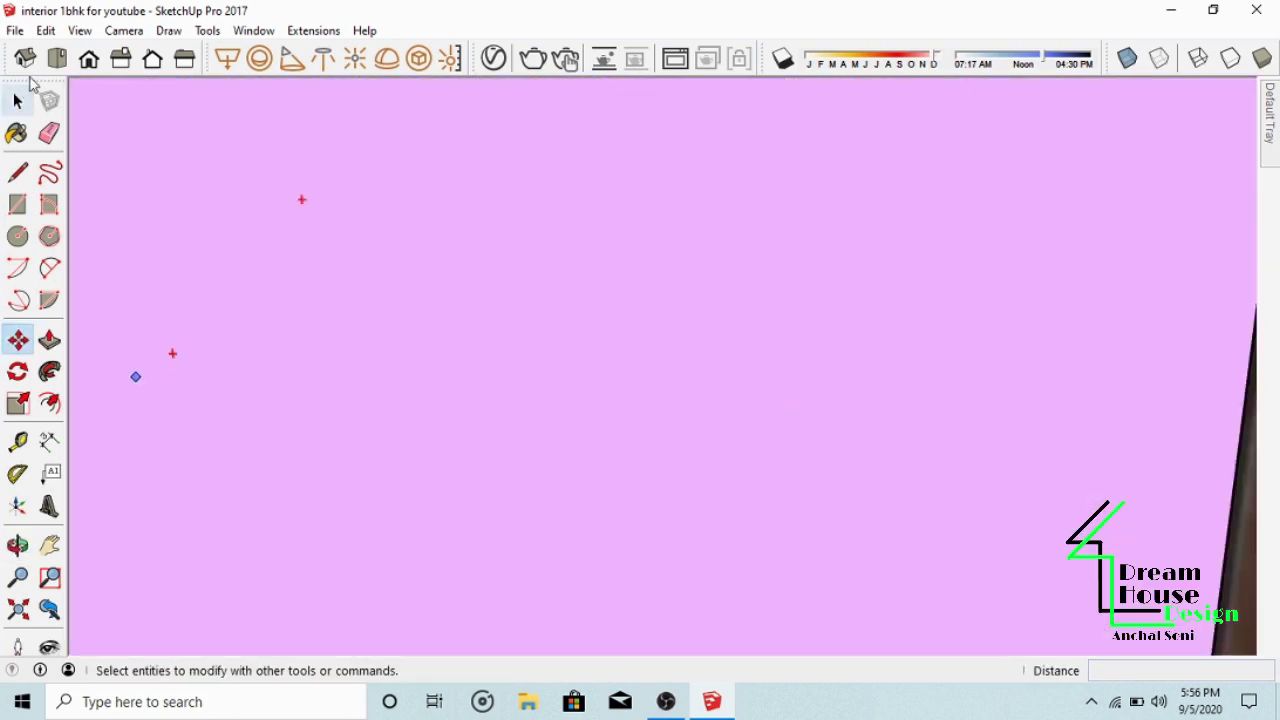
click(89, 58)
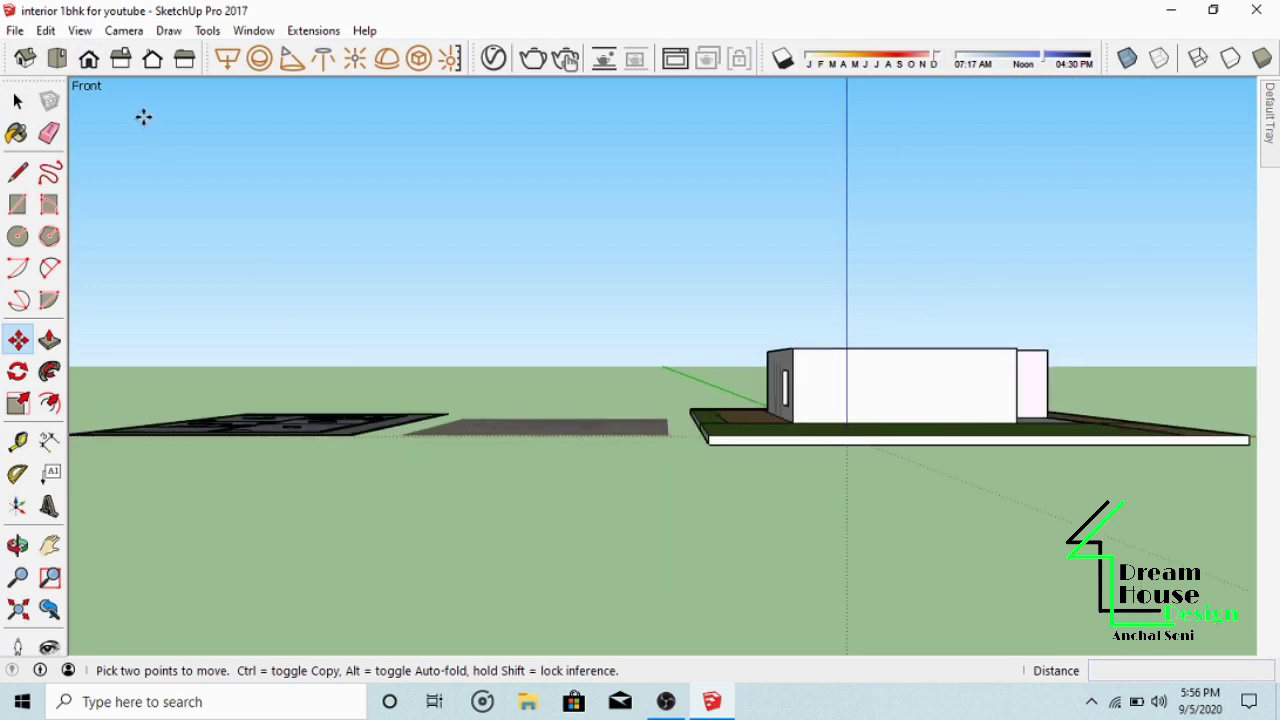
click(58, 59)
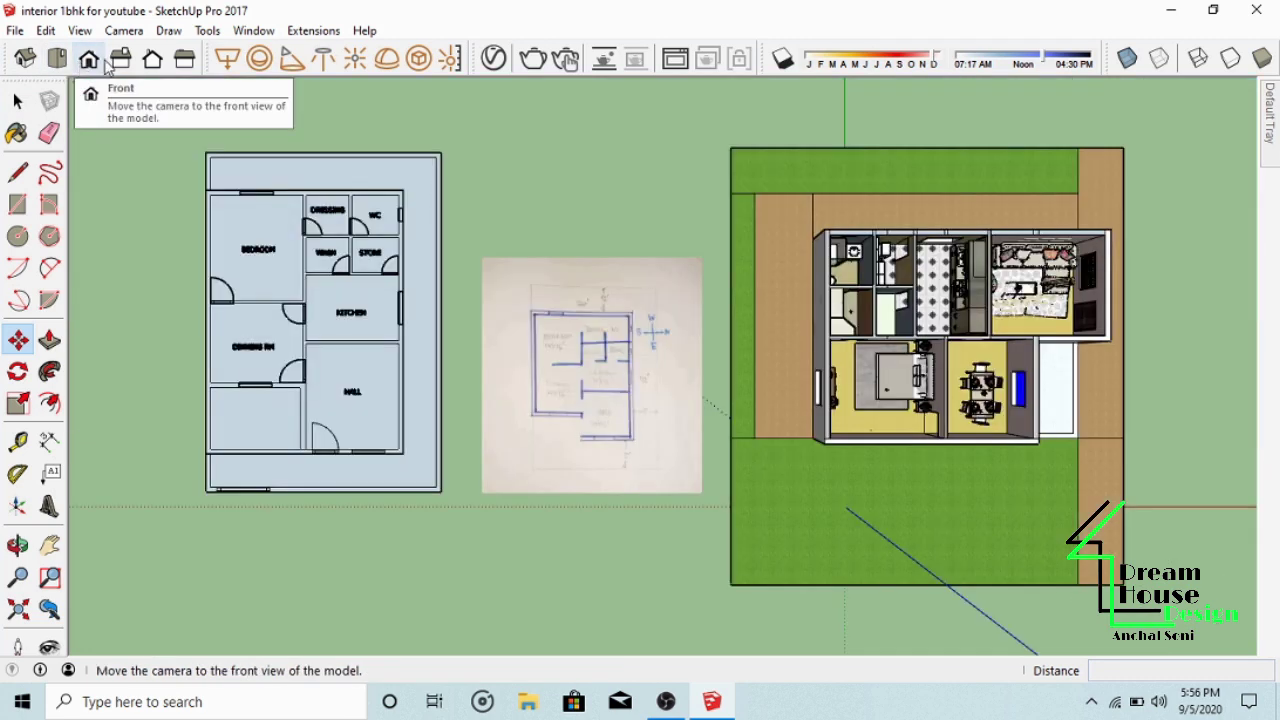
click(104, 60)
click(120, 58)
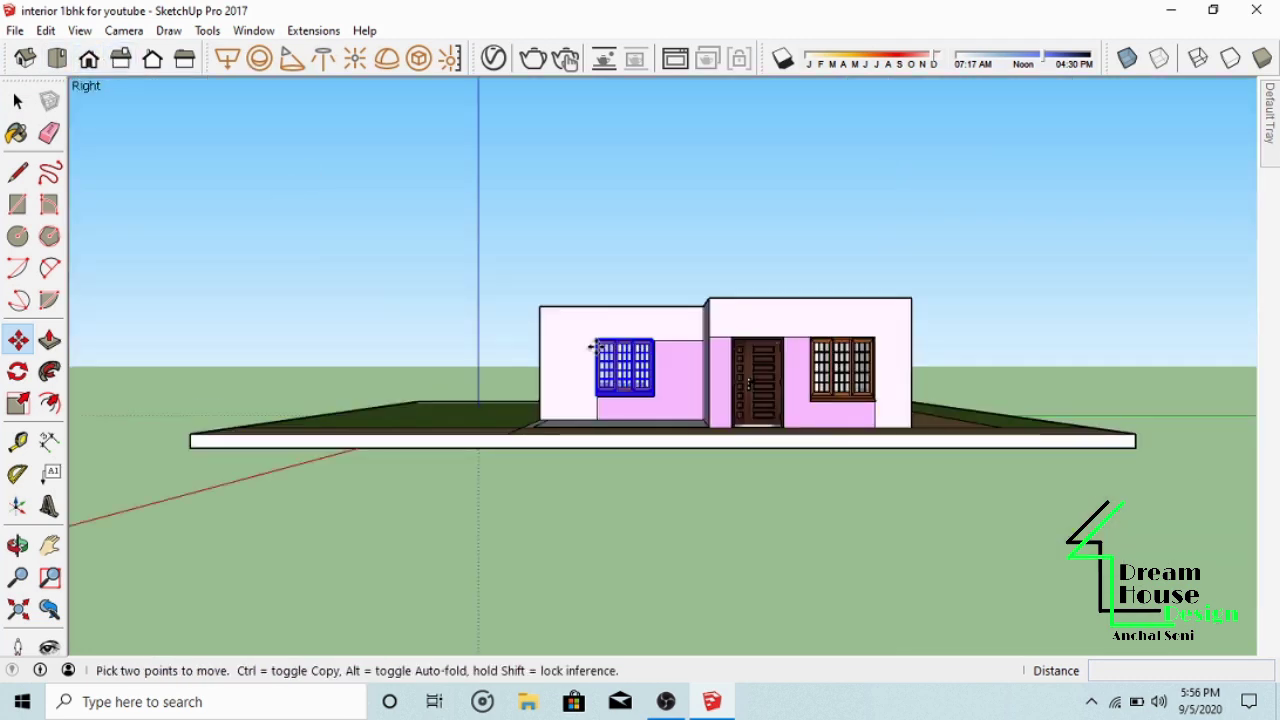
scroll(680, 385, up, 6)
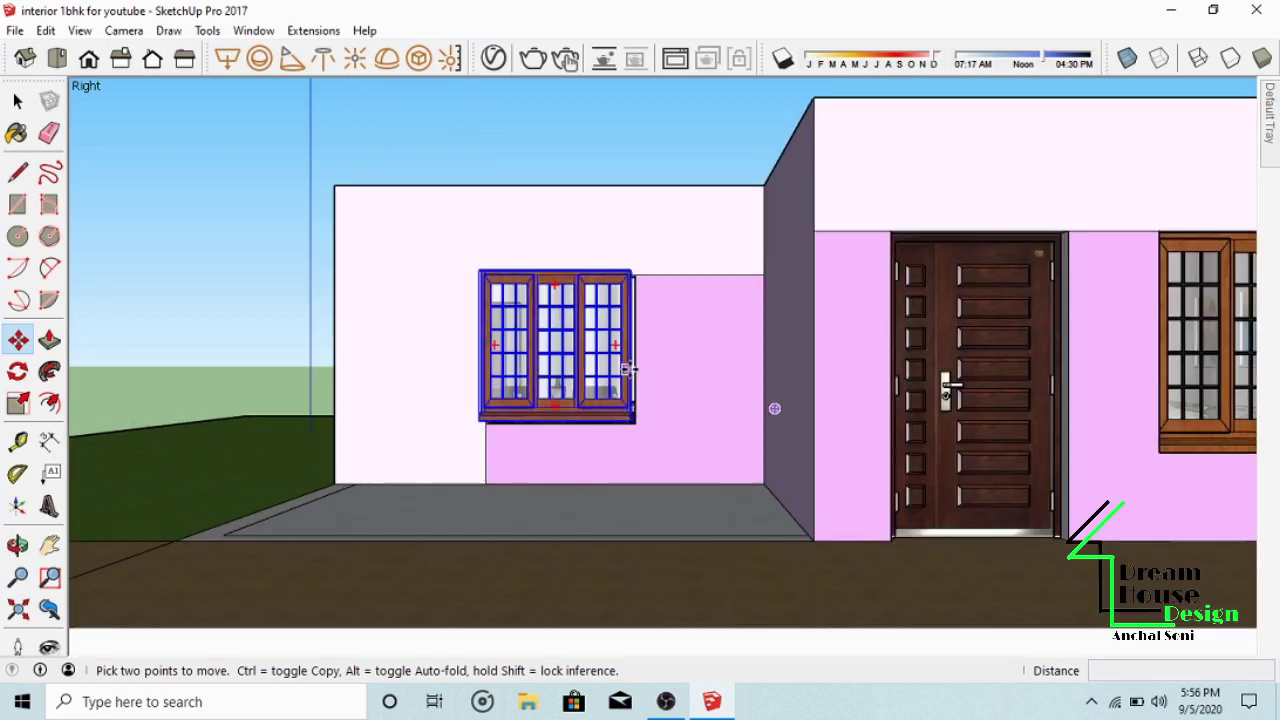
middle_drag(628, 369, 712, 256)
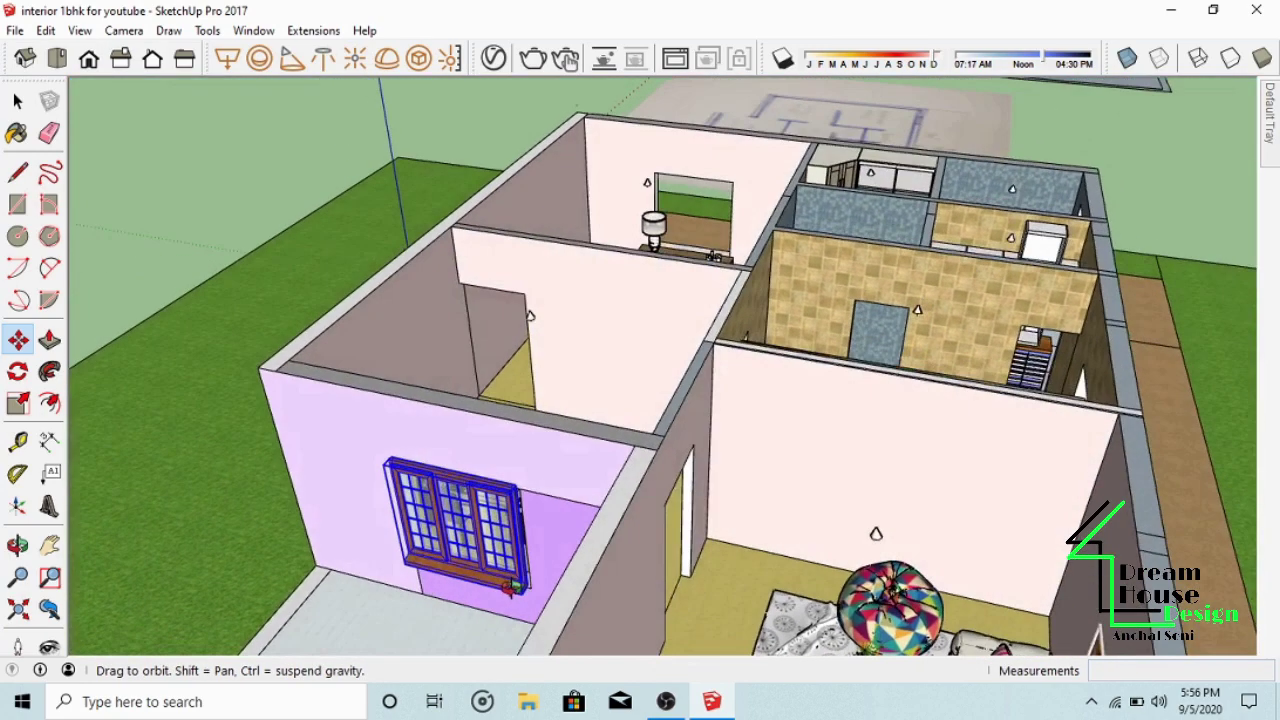
scroll(518, 488, up, 10)
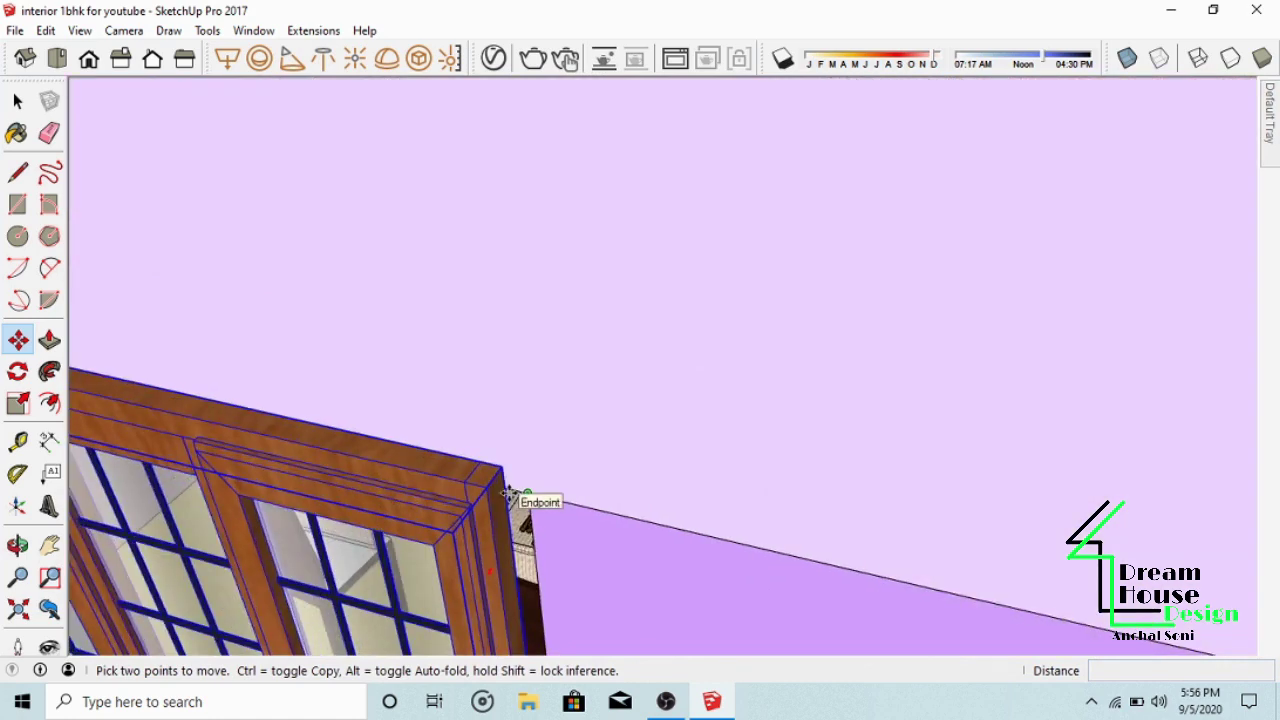
click(527, 494)
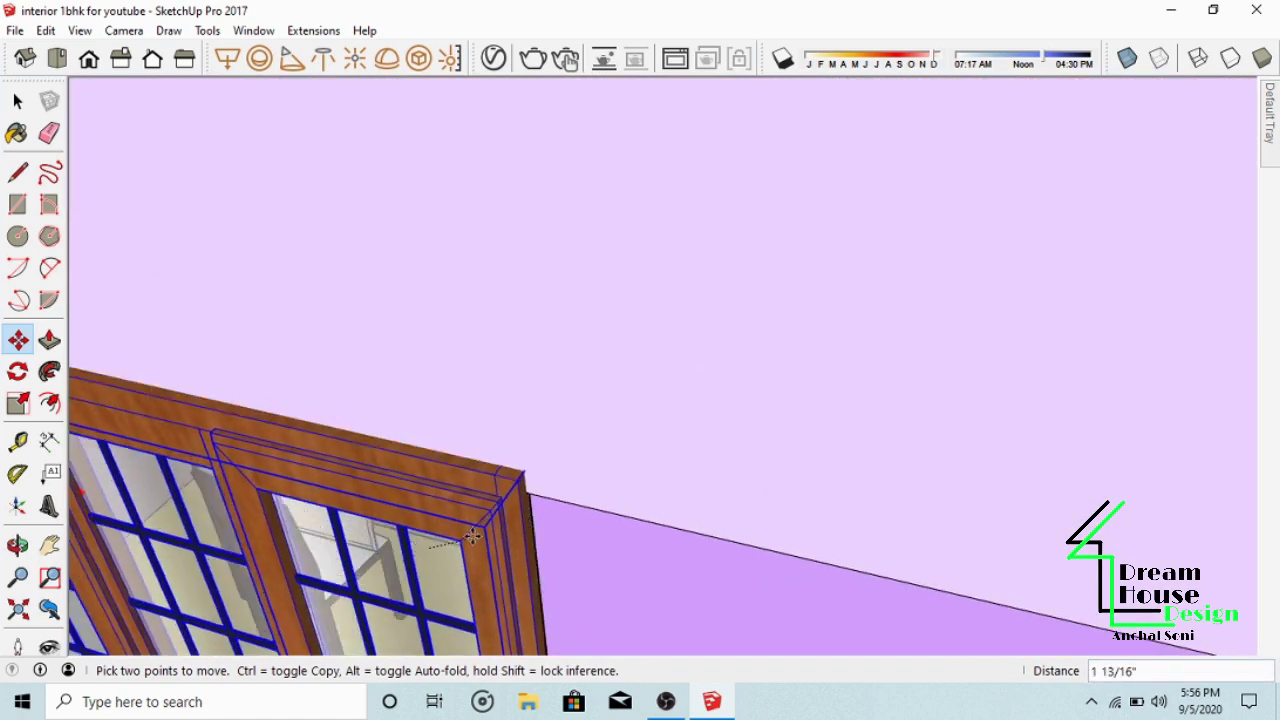
click(530, 495)
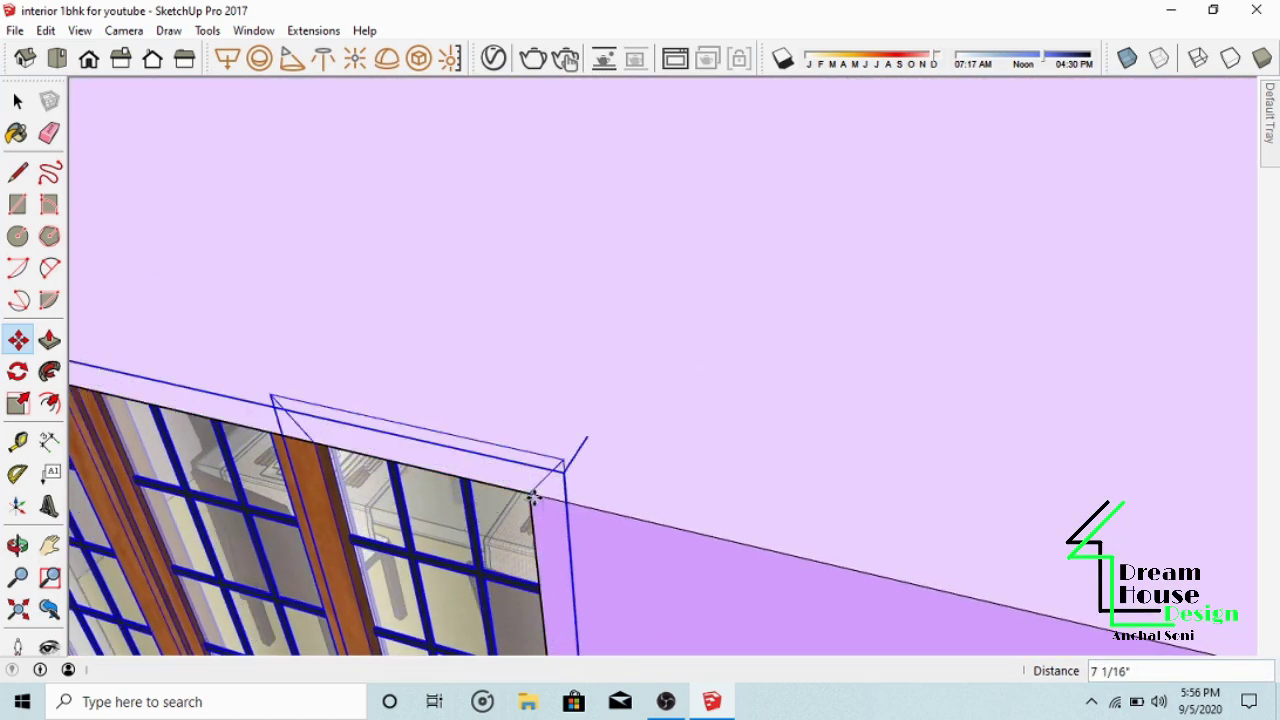
Step: Move the dining room window by its lower outer sill corner to the lower outer corner of the opening
scroll(522, 493, down, 5)
middle_drag(567, 452, 690, 380)
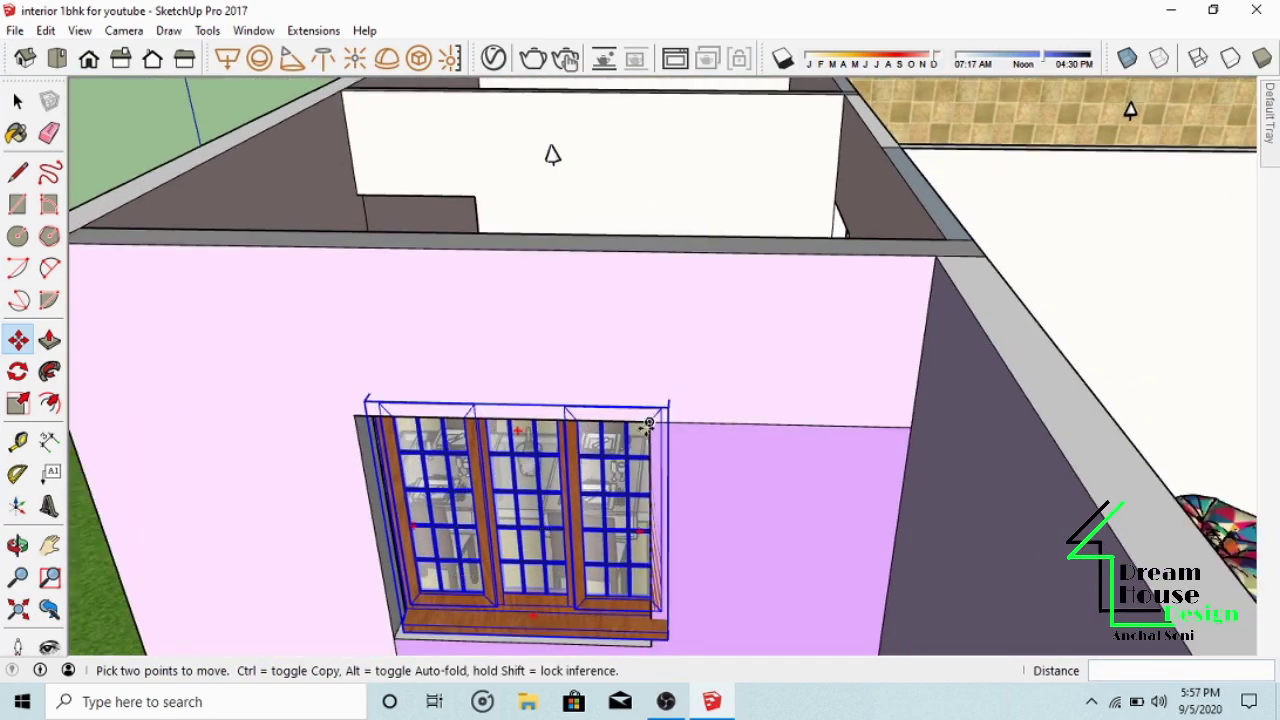
scroll(648, 424, down, 3)
scroll(436, 585, up, 8)
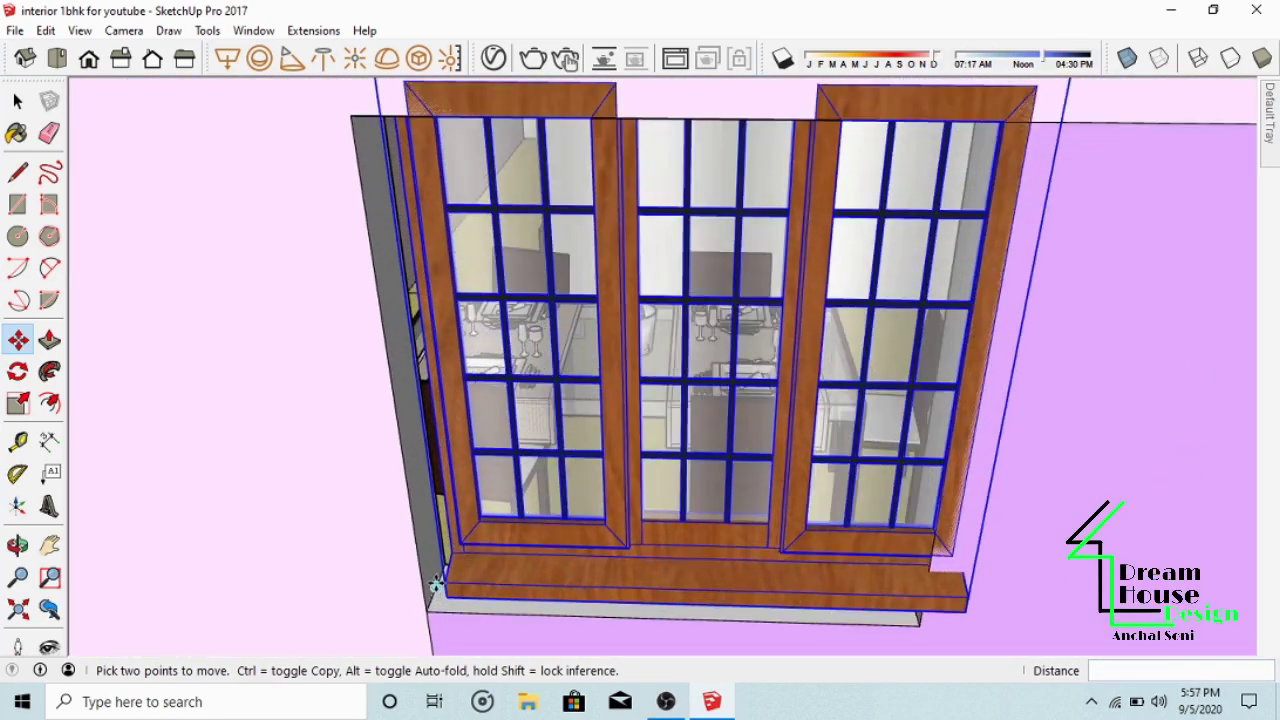
scroll(436, 585, up, 3)
scroll(443, 586, down, 3)
scroll(446, 566, up, 5)
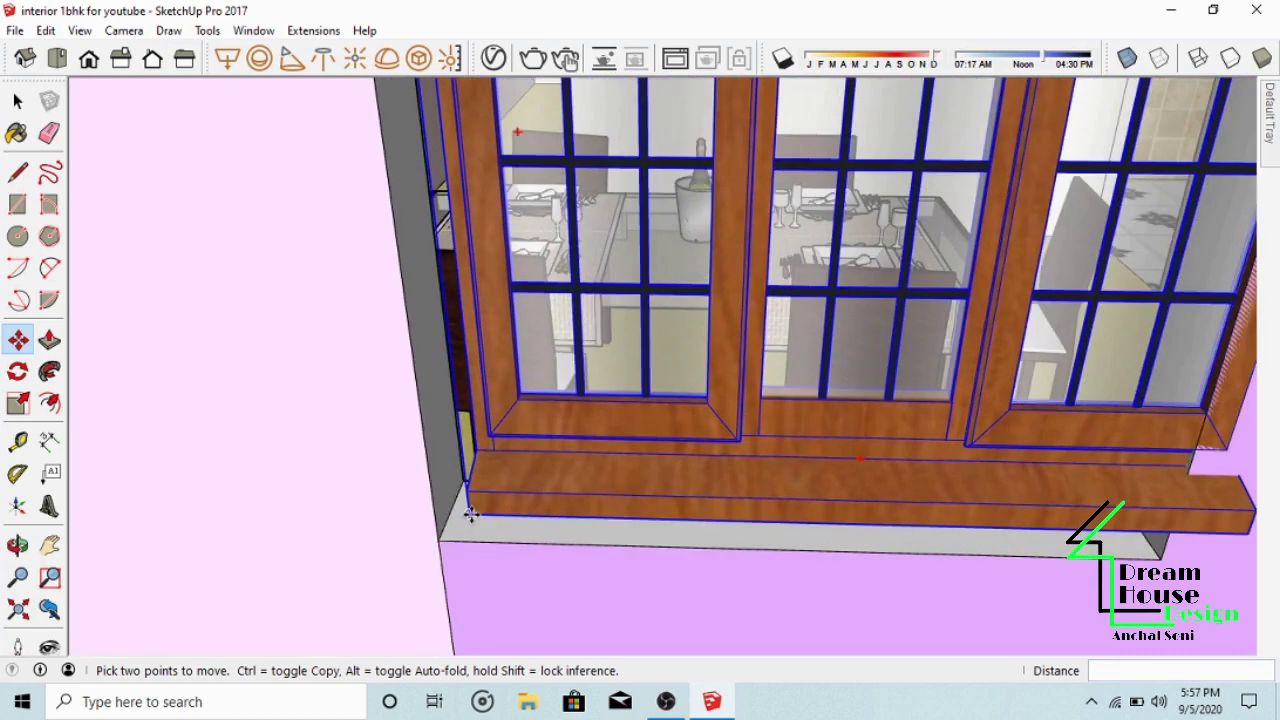
scroll(470, 514, down, 4)
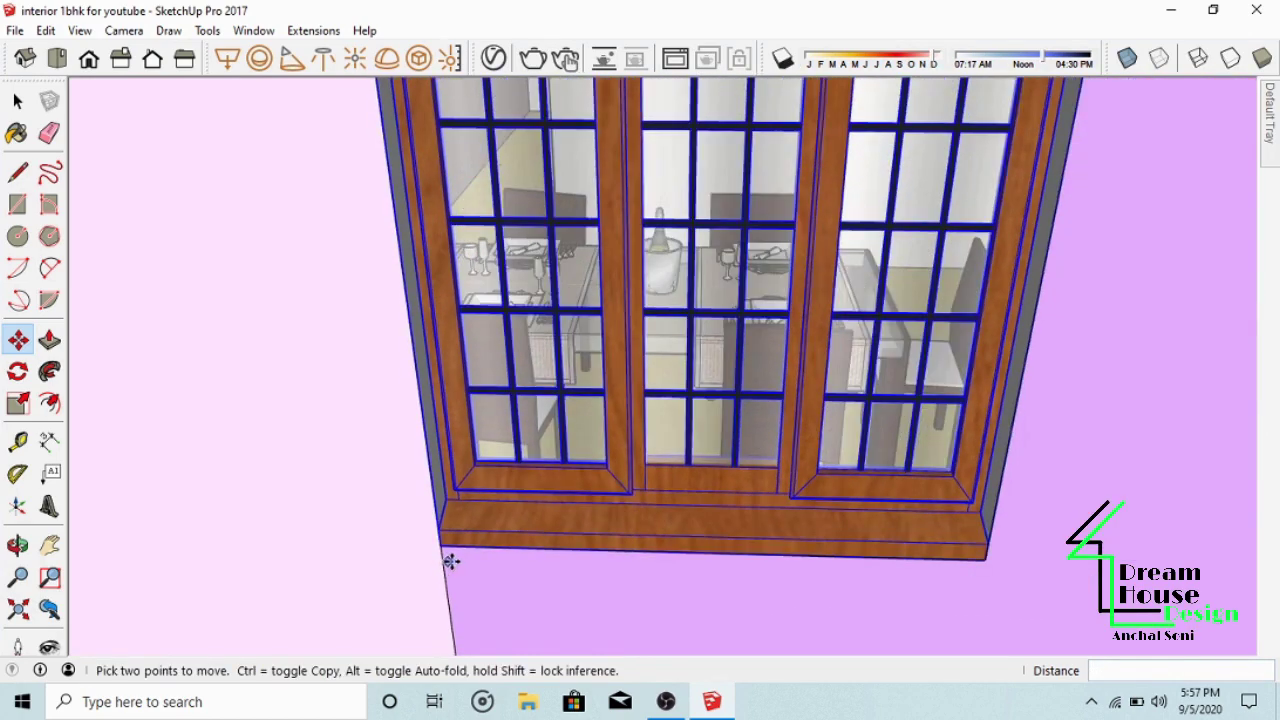
scroll(460, 558, down, 4)
middle_drag(688, 535, 558, 545)
scroll(558, 545, down, 5)
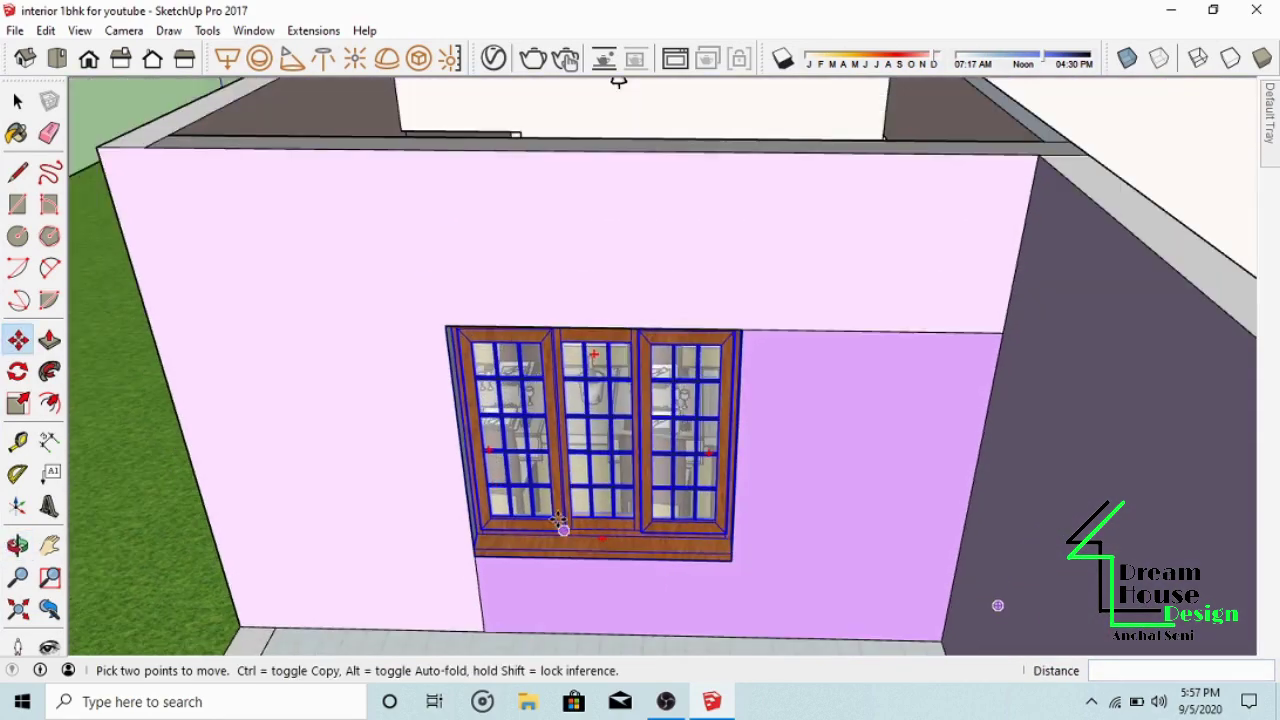
scroll(493, 476, down, 2)
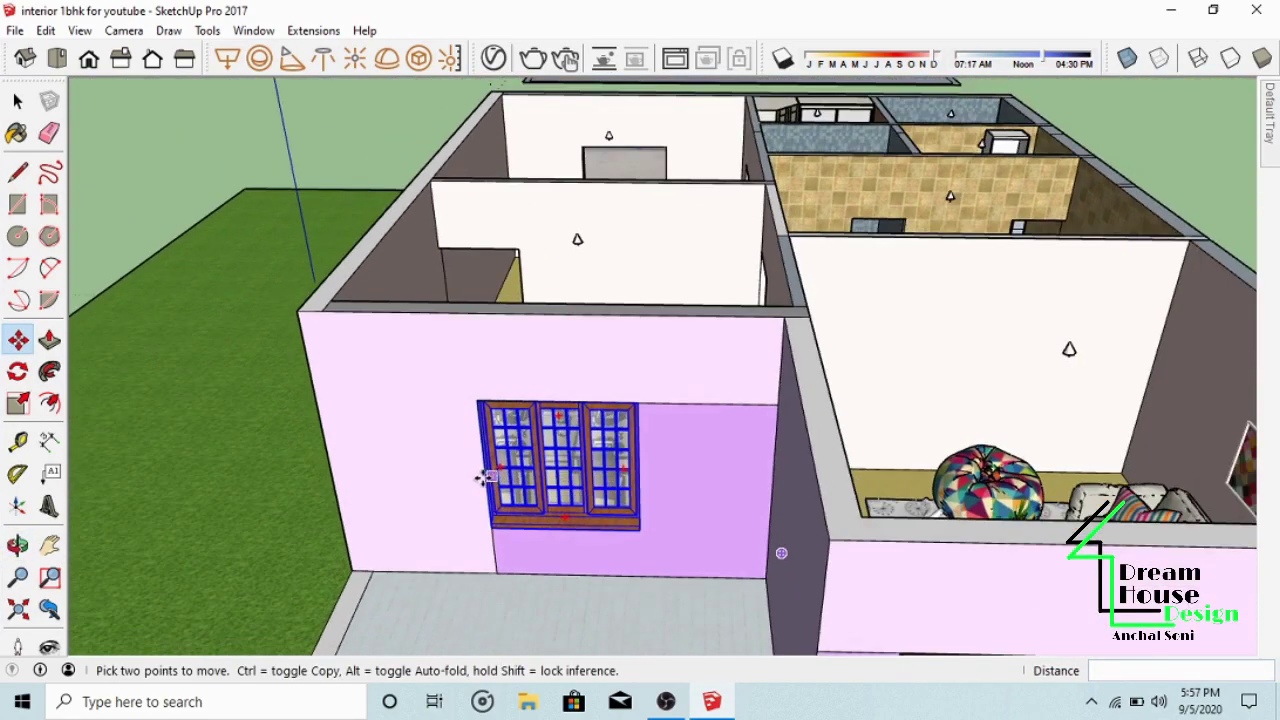
Step: Move the dining room window about 3 1/8" inward so its inner frame corner meets the opening's corner on the room side
middle_drag(491, 486, 992, 714)
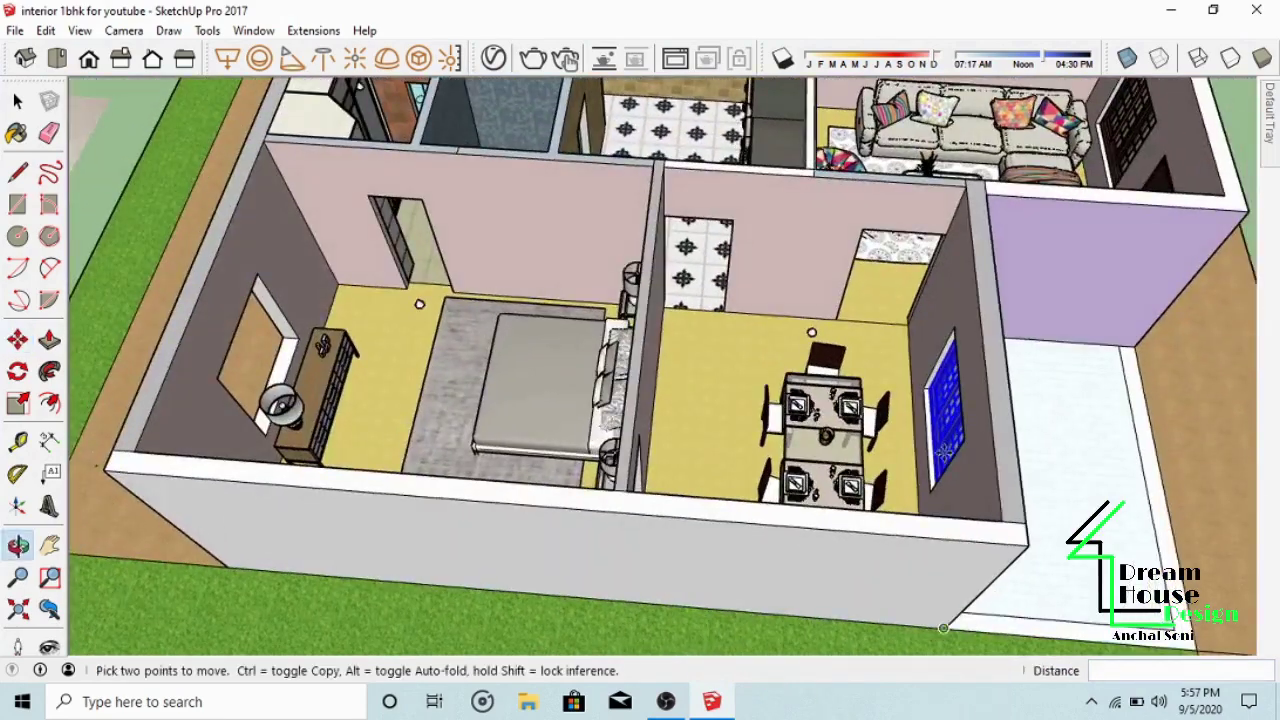
scroll(955, 375, up, 8)
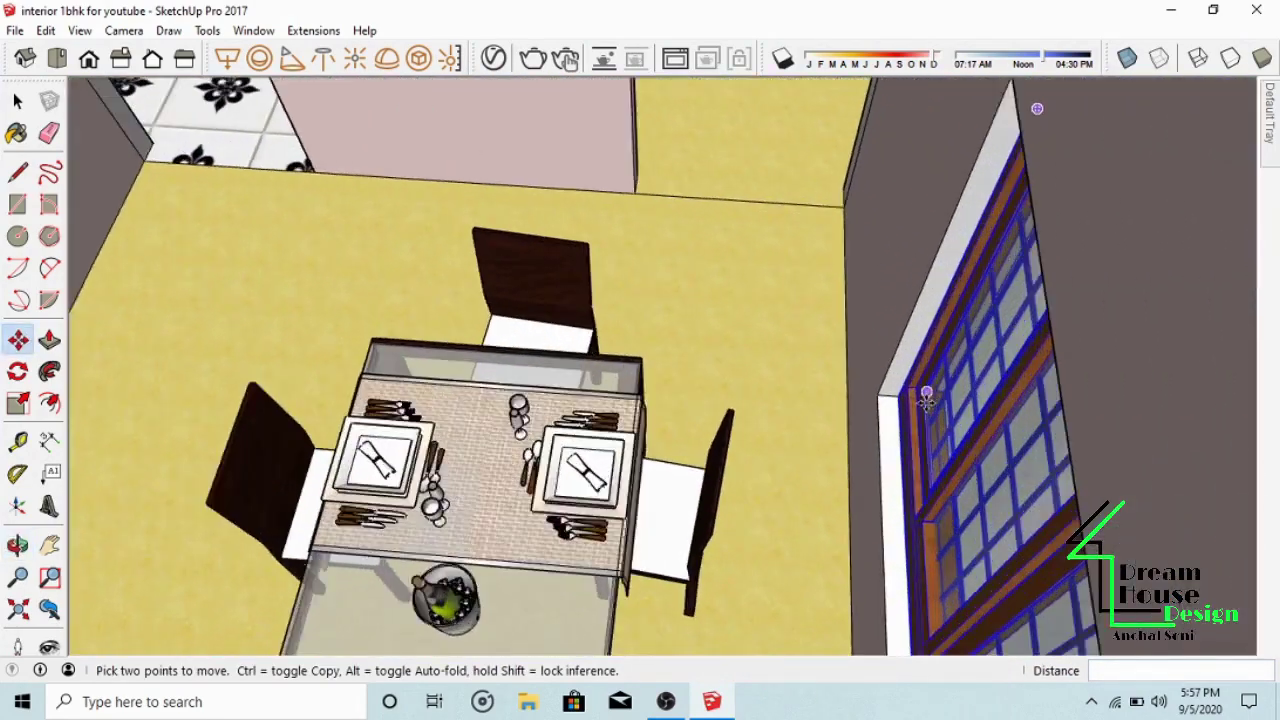
scroll(927, 398, up, 5)
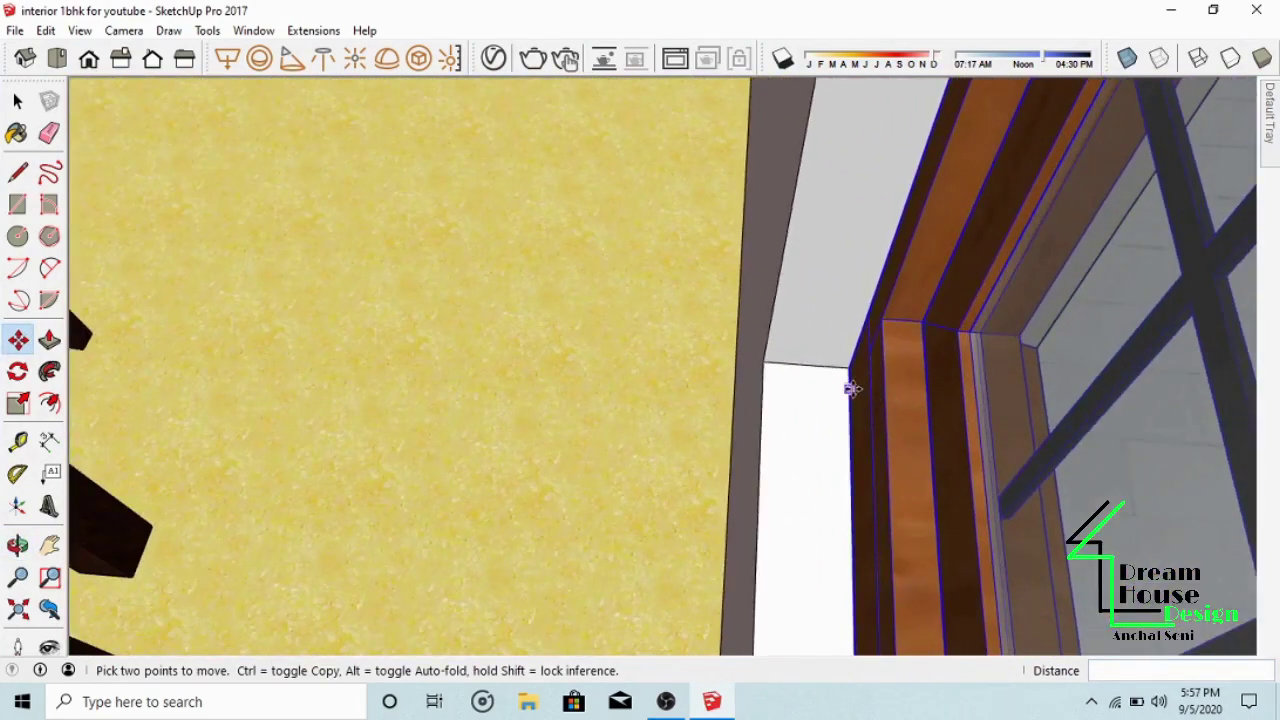
scroll(829, 378, up, 3)
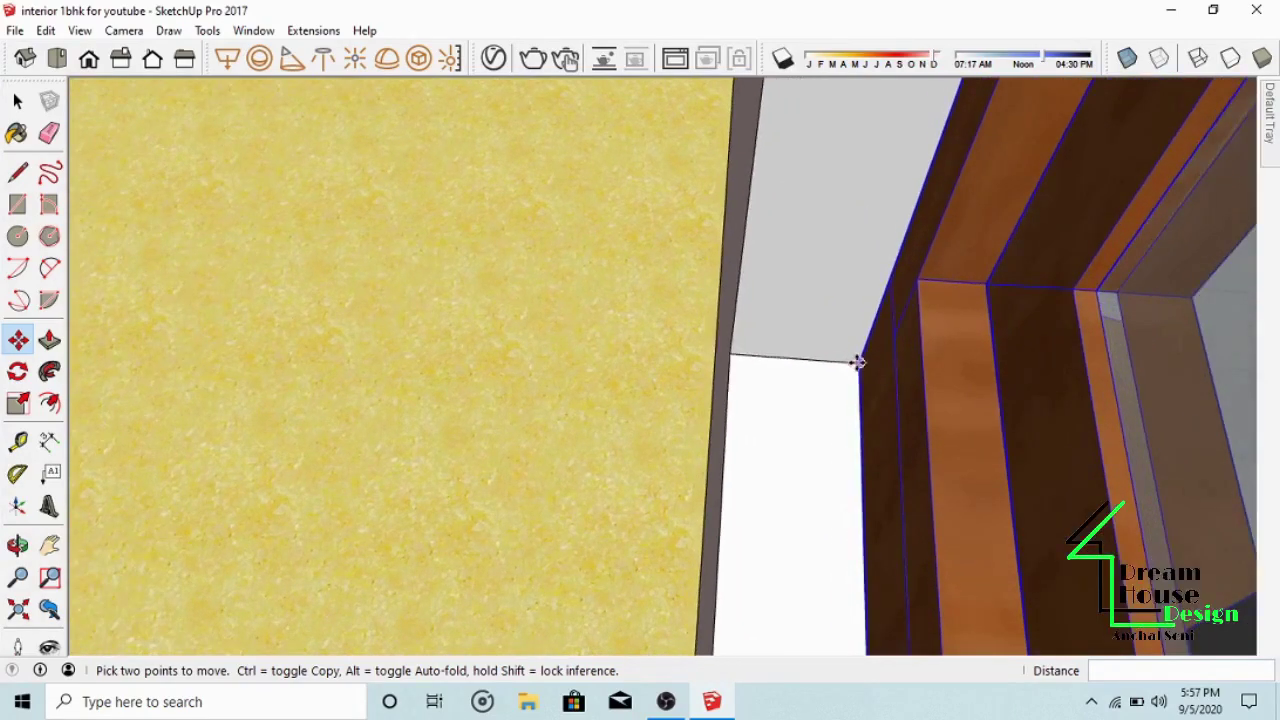
click(858, 363)
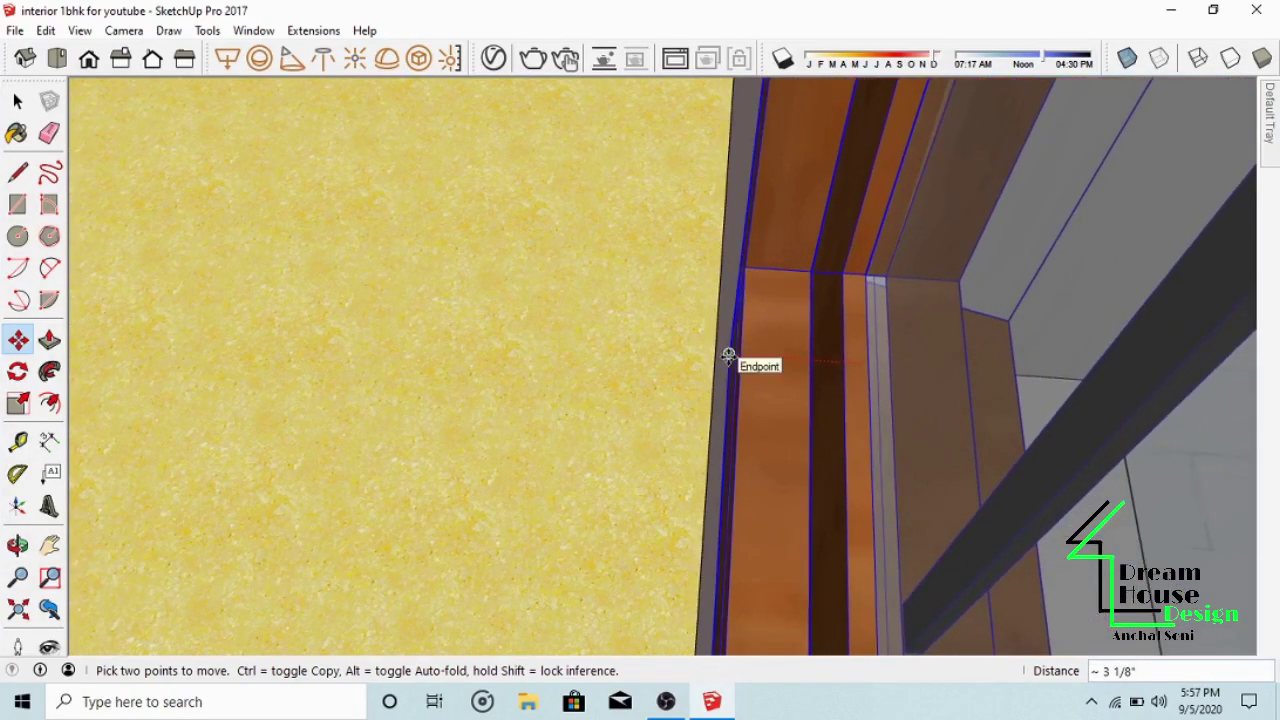
click(728, 356)
Step: Examine from outside how the dining room window sits in its opening compared with the window beside the entrance
mouse_move(728, 356)
middle_down()
mouse_move(511, 334)
mouse_move(566, 309)
mouse_move(672, 311)
middle_up()
click(121, 60)
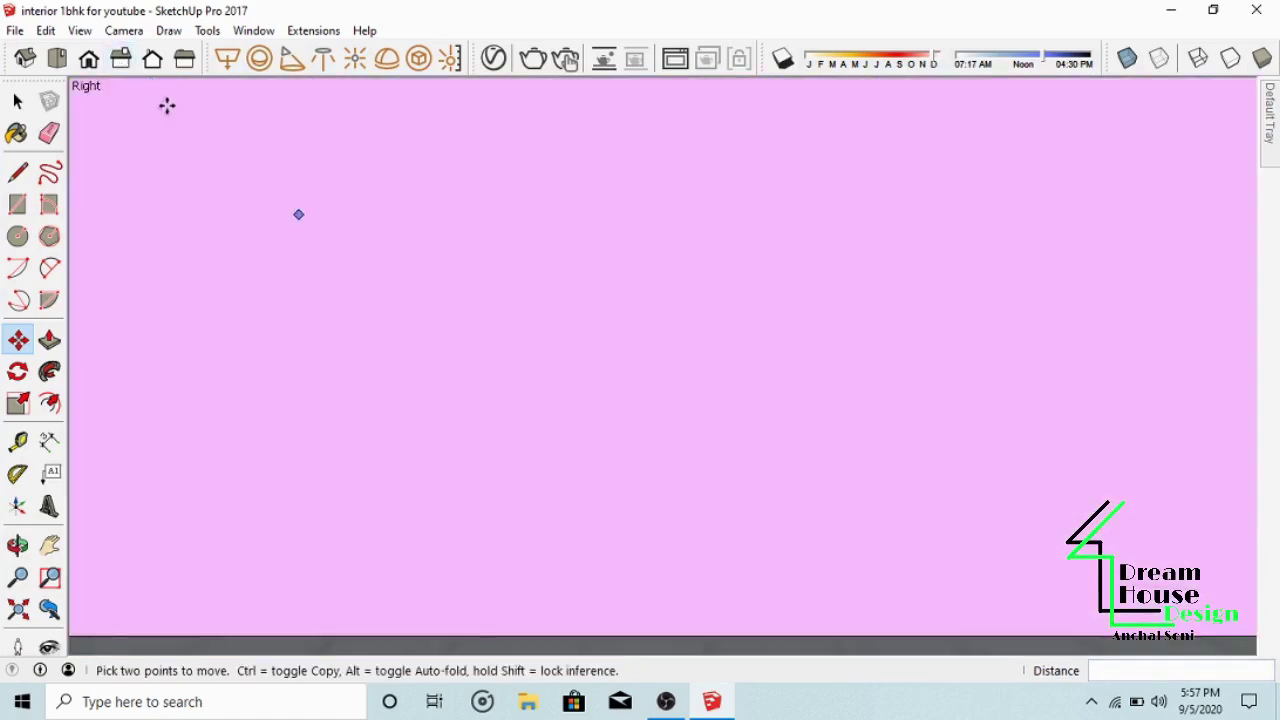
scroll(408, 474, down, 4)
middle_drag(416, 472, 590, 379)
scroll(586, 374, down, 5)
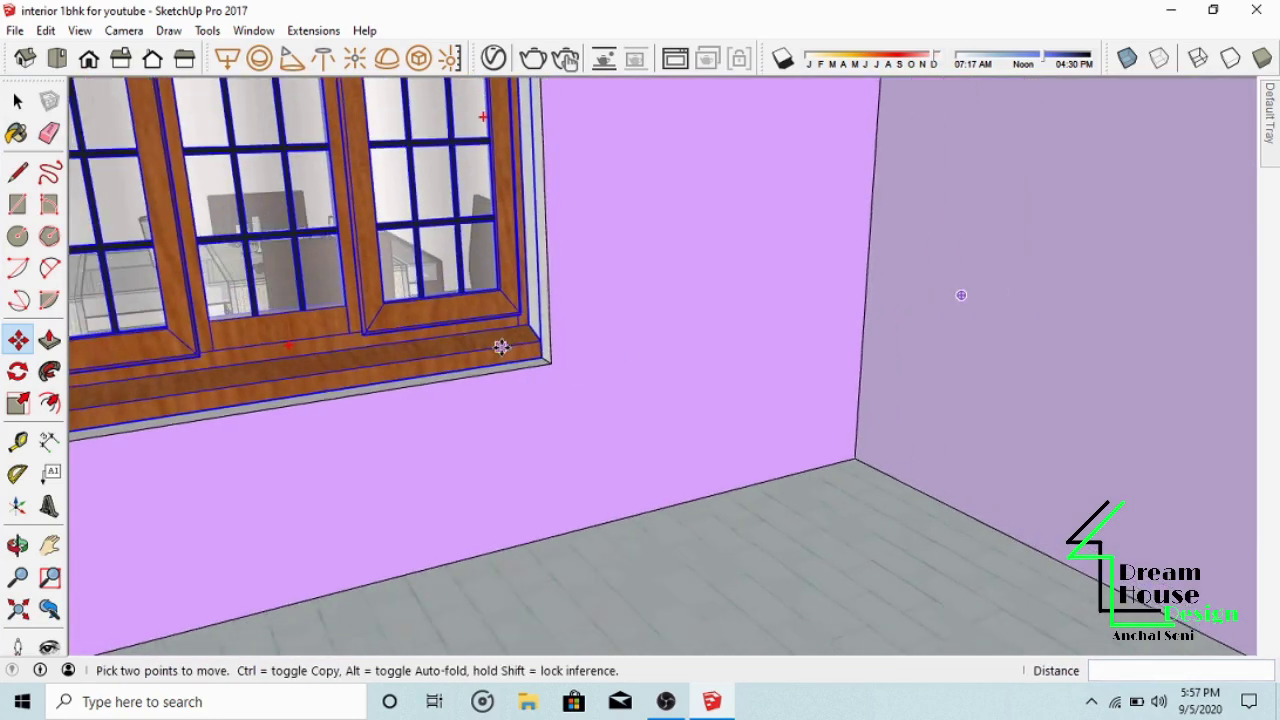
scroll(500, 347, down, 3)
middle_drag(500, 347, 158, 413)
scroll(158, 413, down, 3)
scroll(528, 411, down, 2)
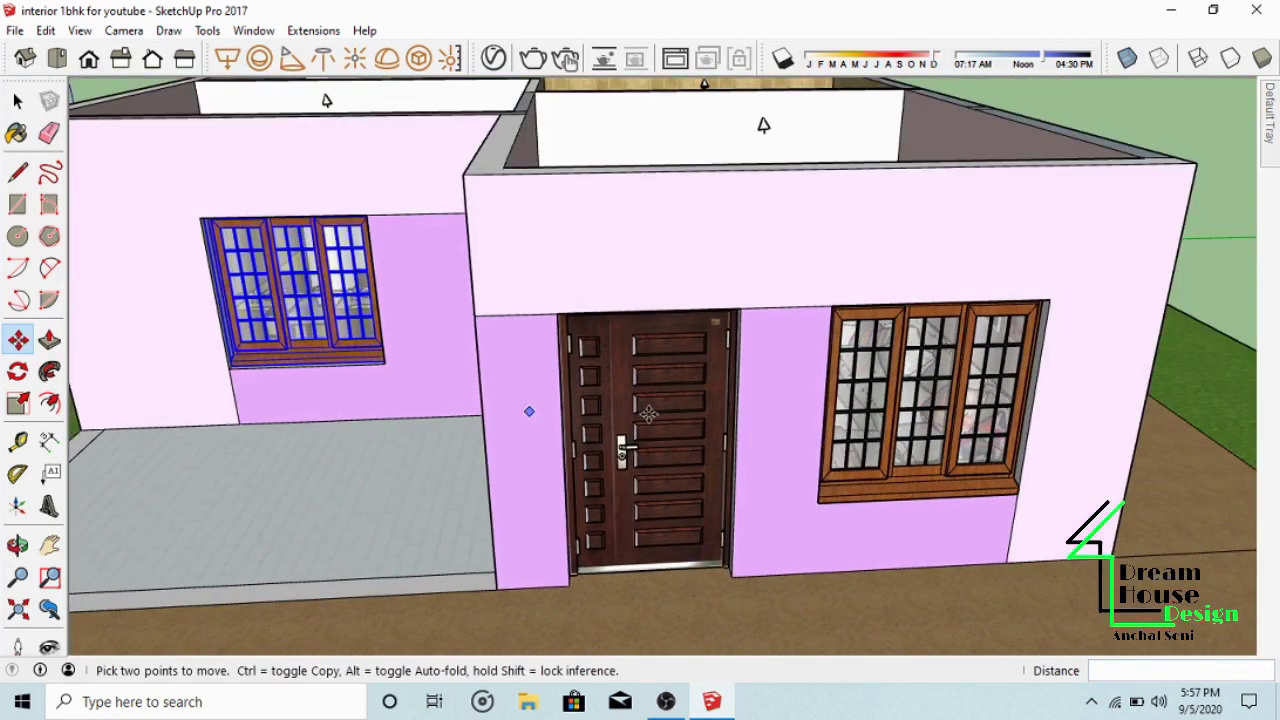
Step: Move the window beside the entrance inward so its inner frame corner meets the opening's corner on the hall side
middle_drag(528, 411, 632, 234)
scroll(626, 271, up, 3)
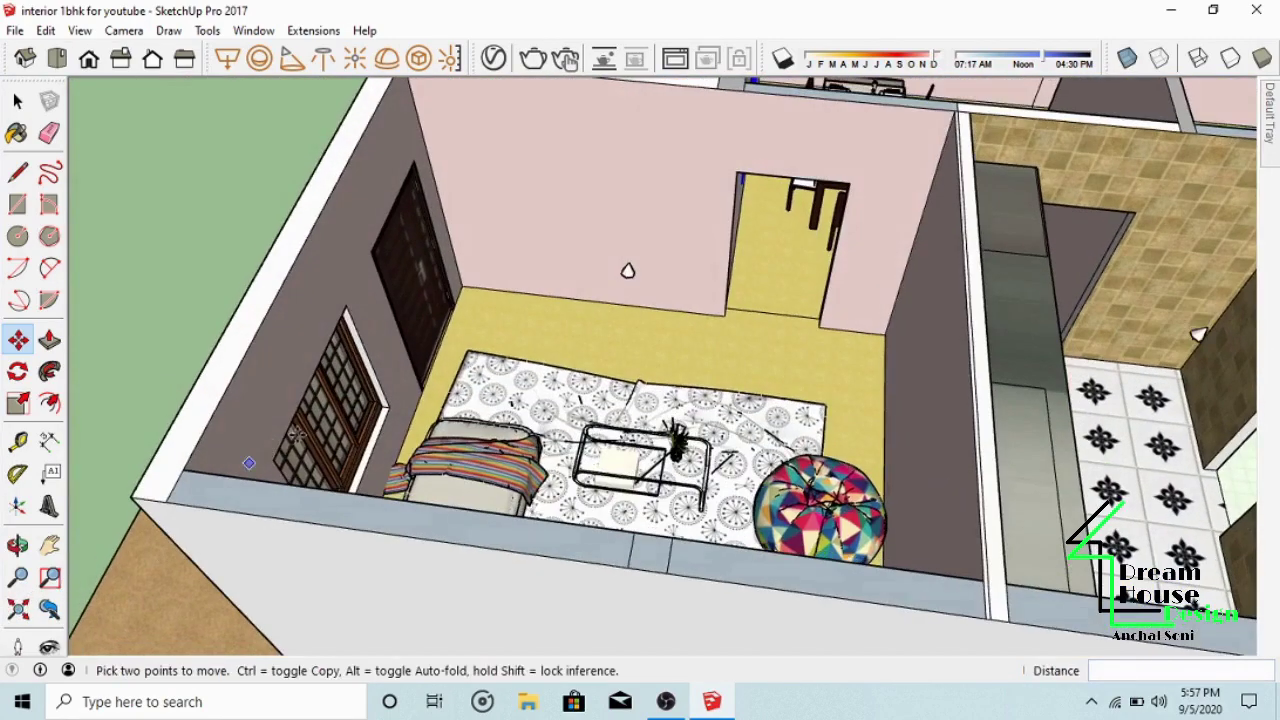
scroll(374, 410, up, 3)
scroll(374, 410, up, 1)
click(17, 104)
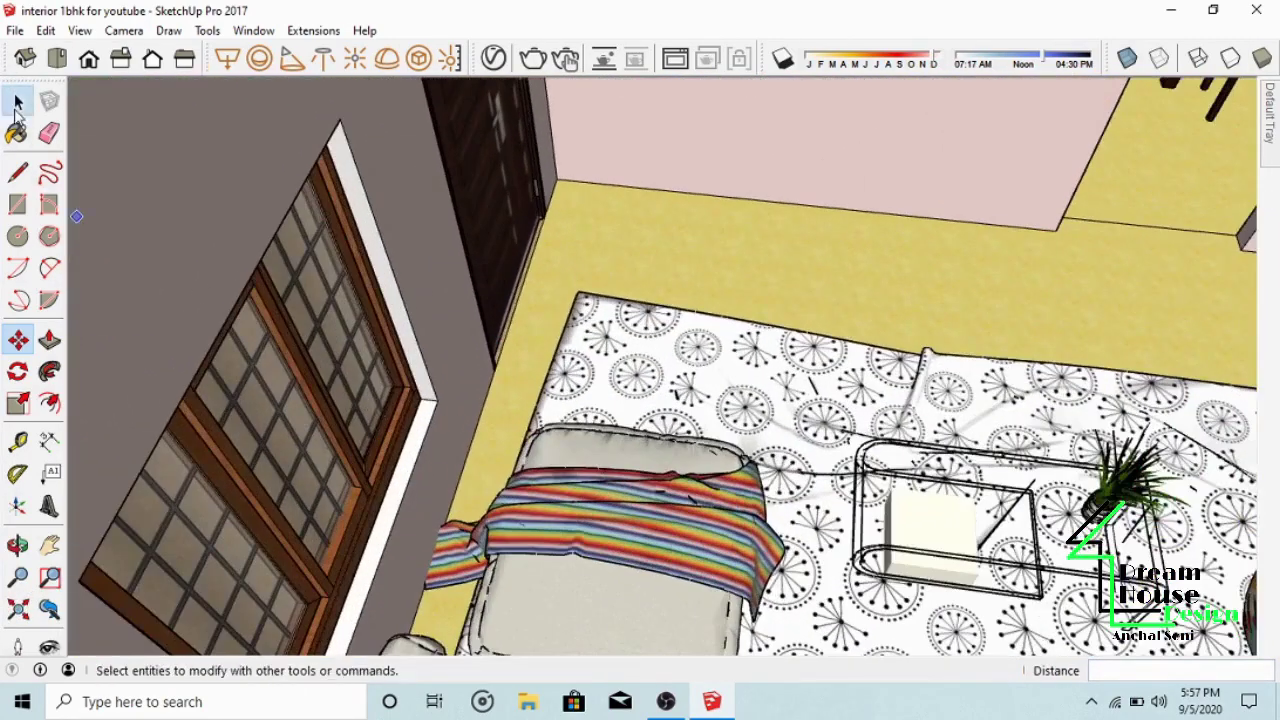
click(190, 415)
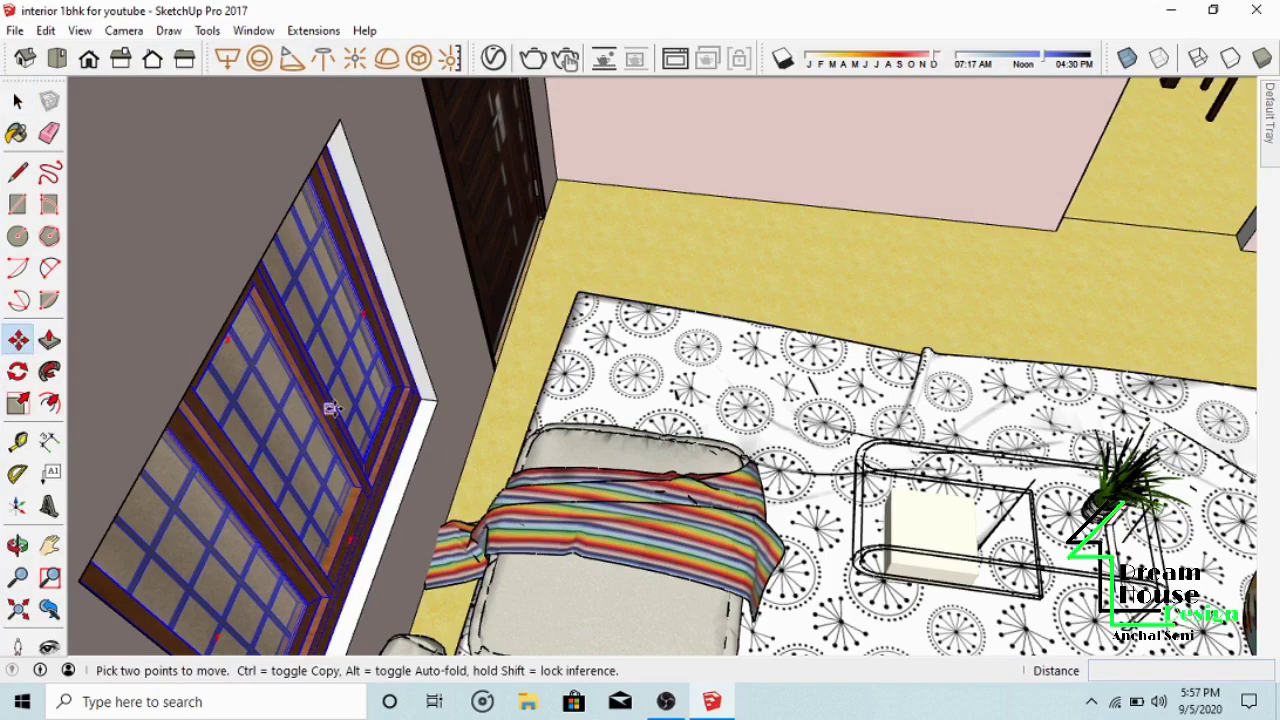
scroll(363, 399, up, 8)
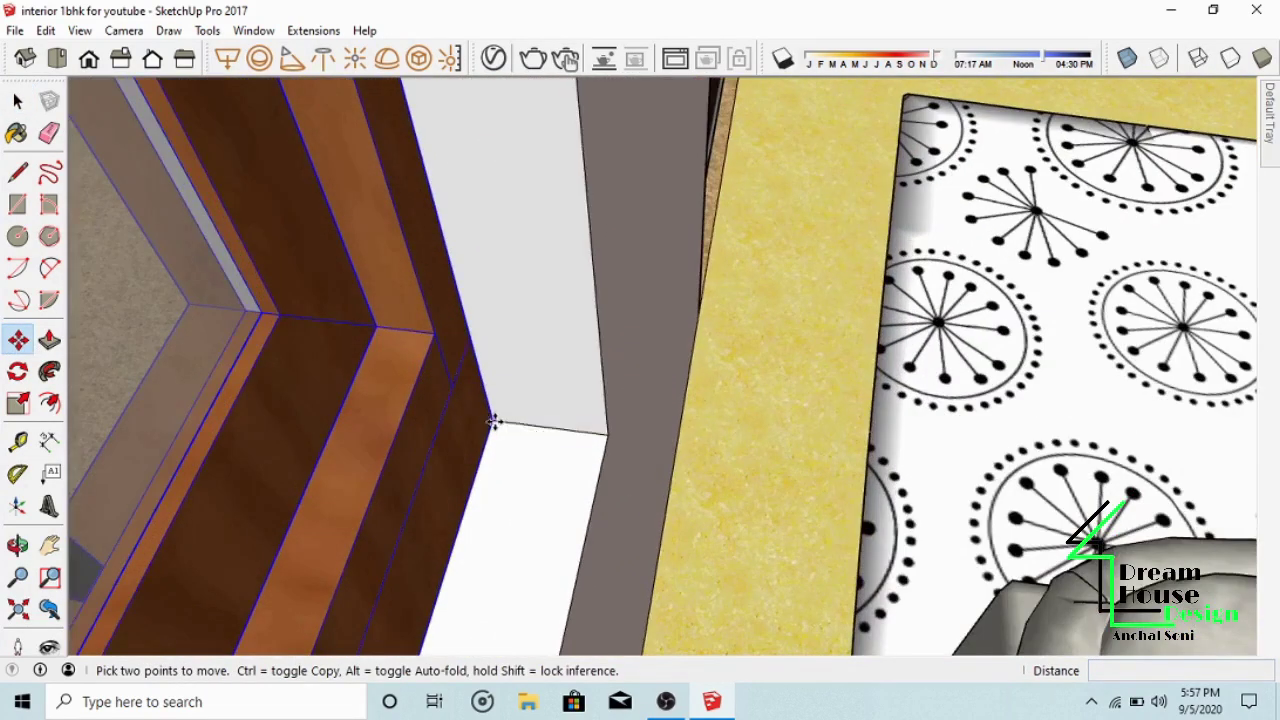
click(493, 422)
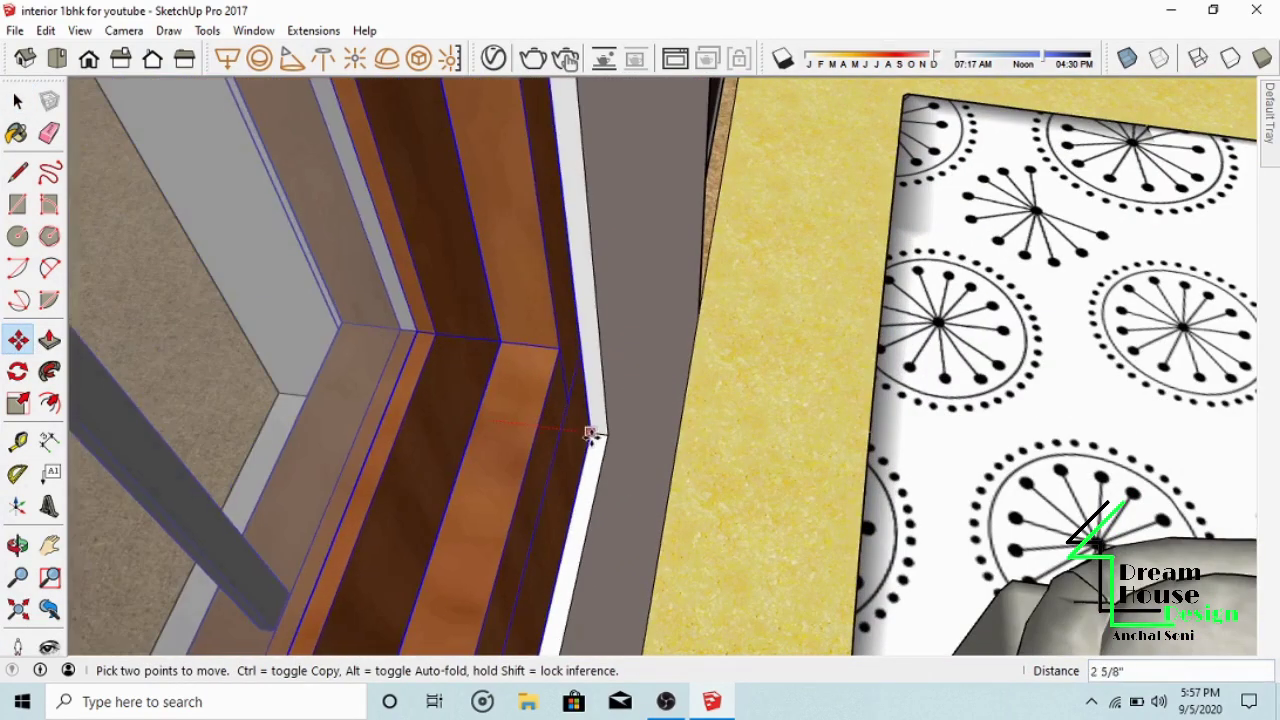
scroll(497, 472, down, 10)
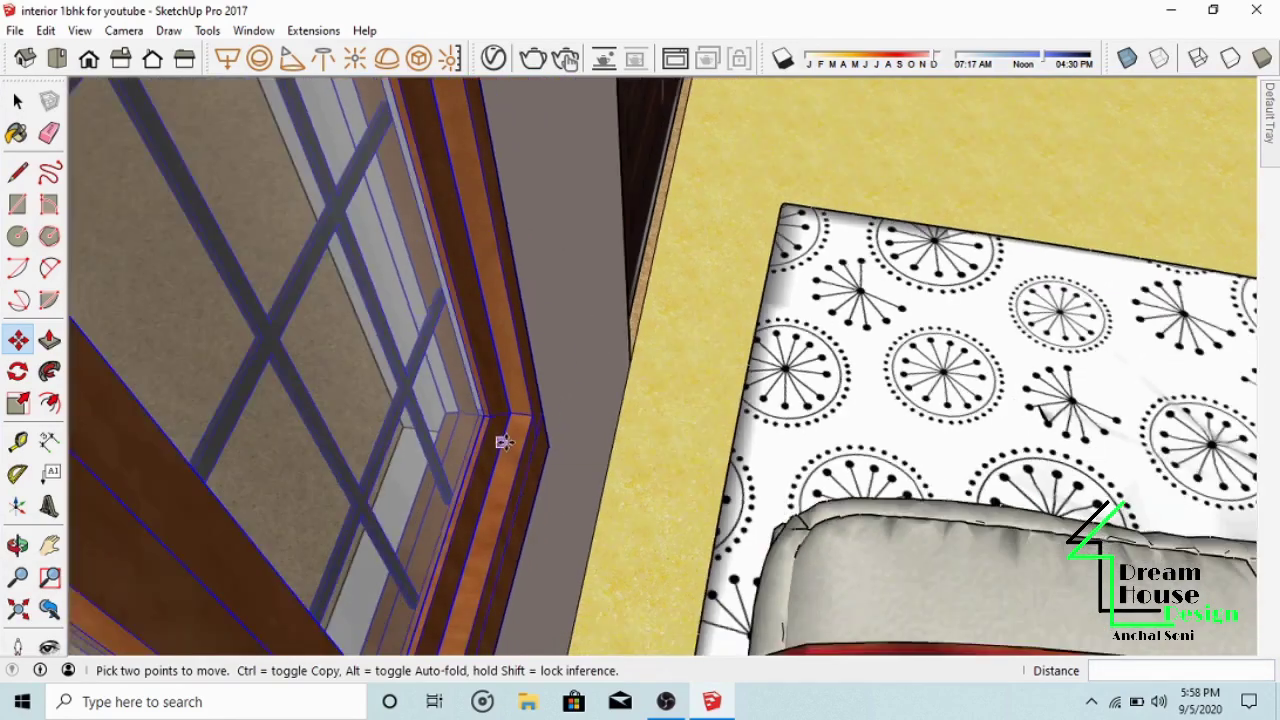
scroll(511, 449, down, 6)
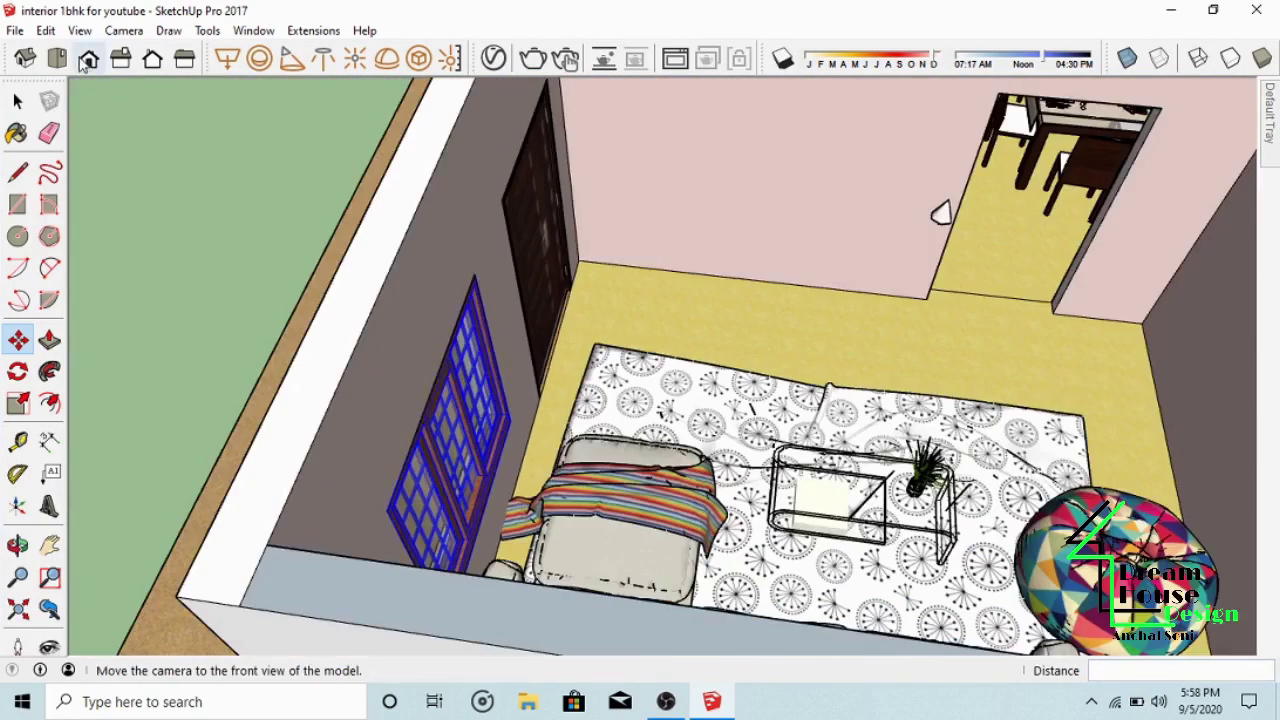
click(88, 60)
click(120, 59)
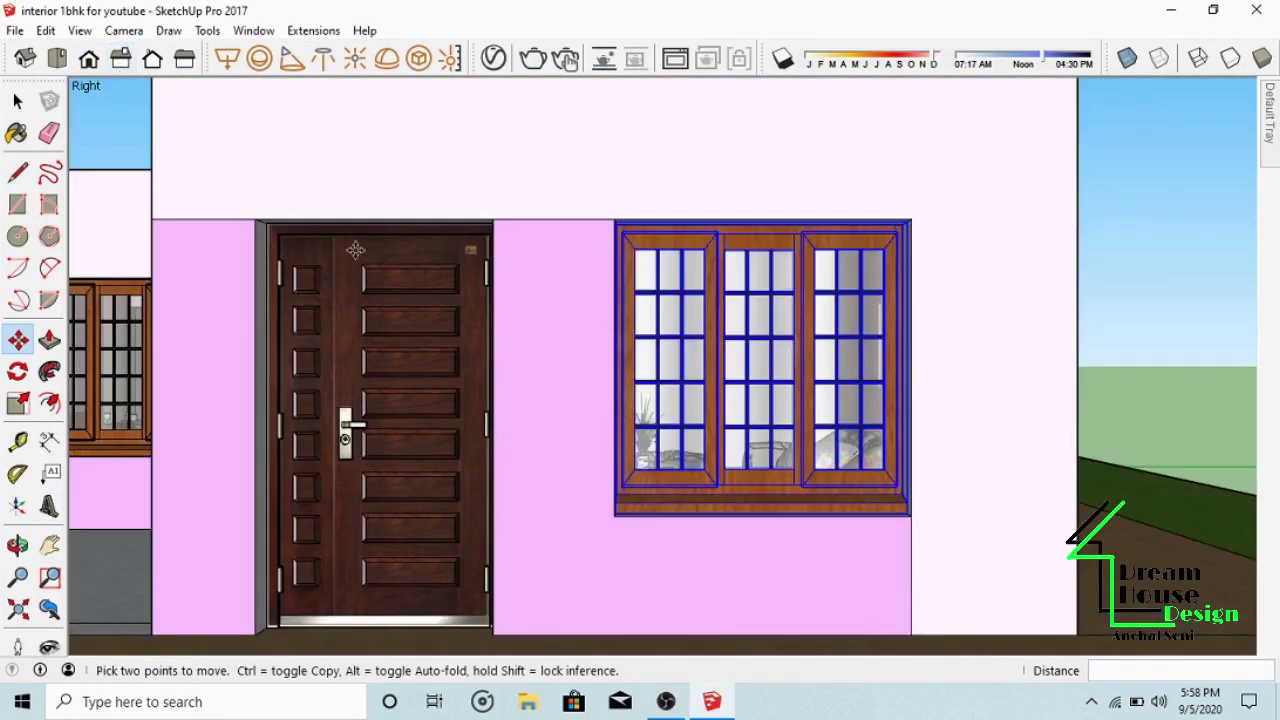
scroll(560, 480, down, 6)
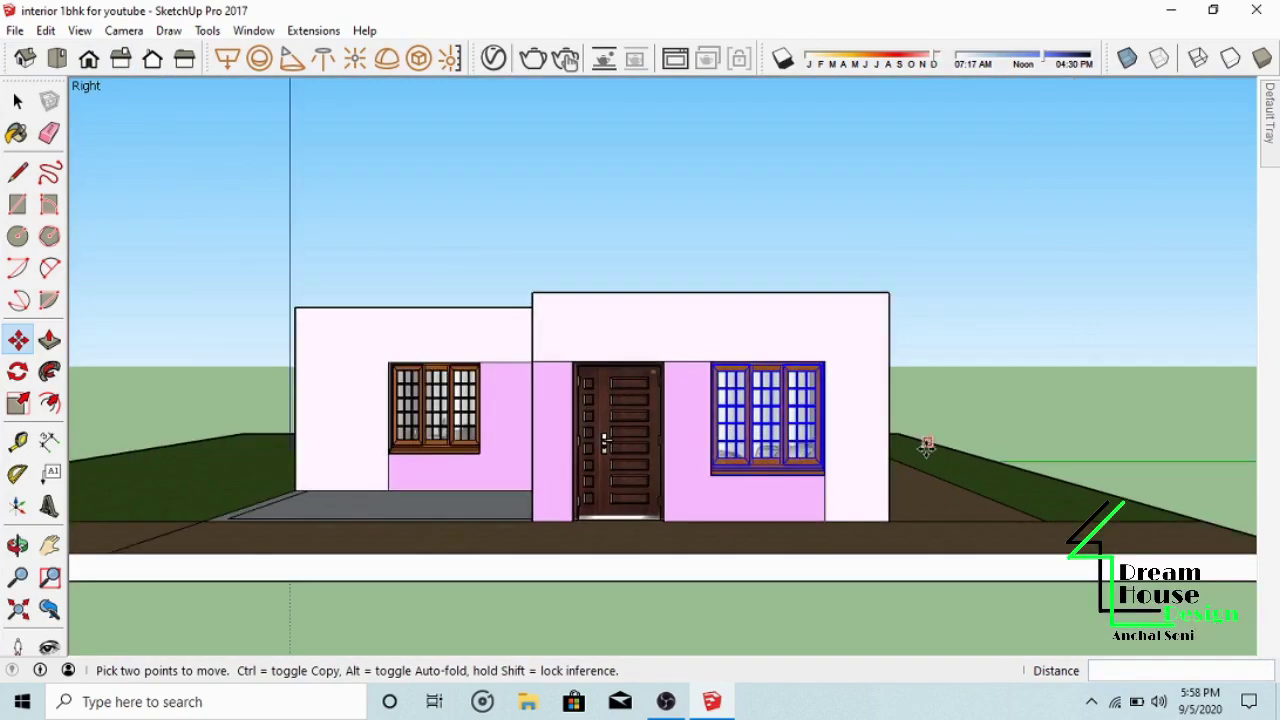
Step: Draw a 5" vertical line up from the bedroom's rear outer wall corner
middle_drag(927, 447, 654, 437)
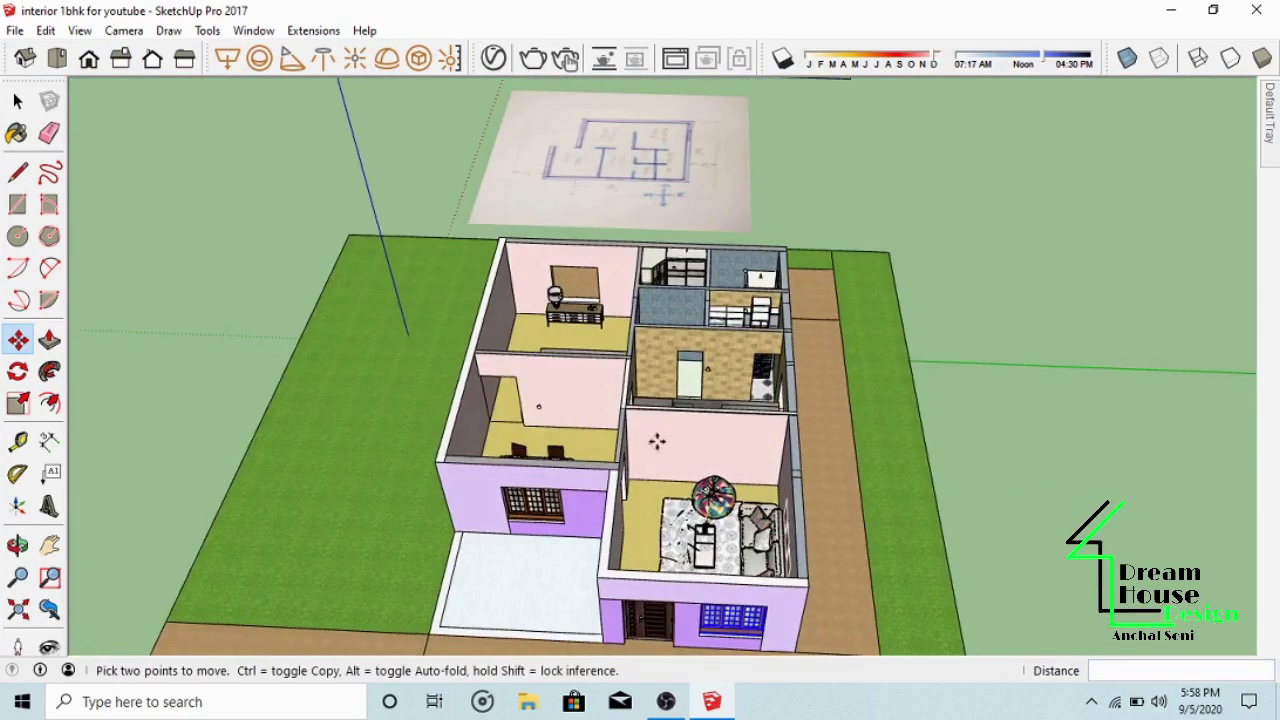
scroll(418, 233, up, 6)
scroll(418, 233, up, 2)
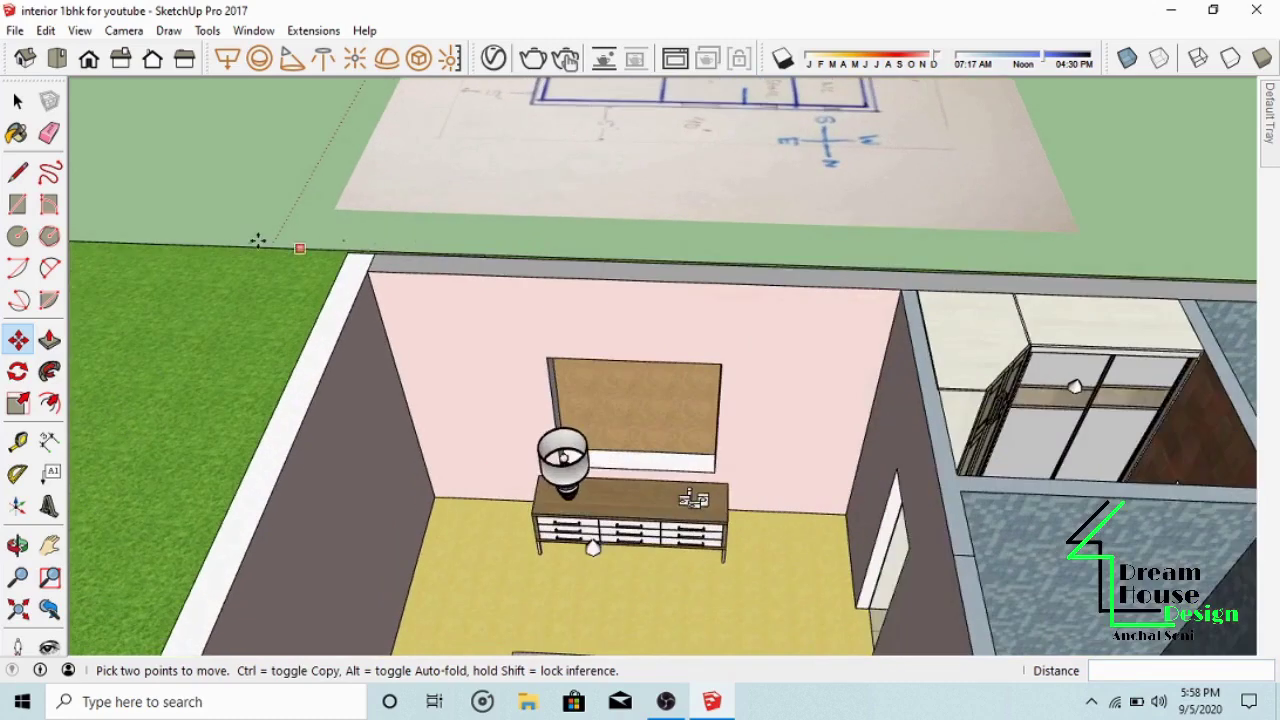
click(18, 172)
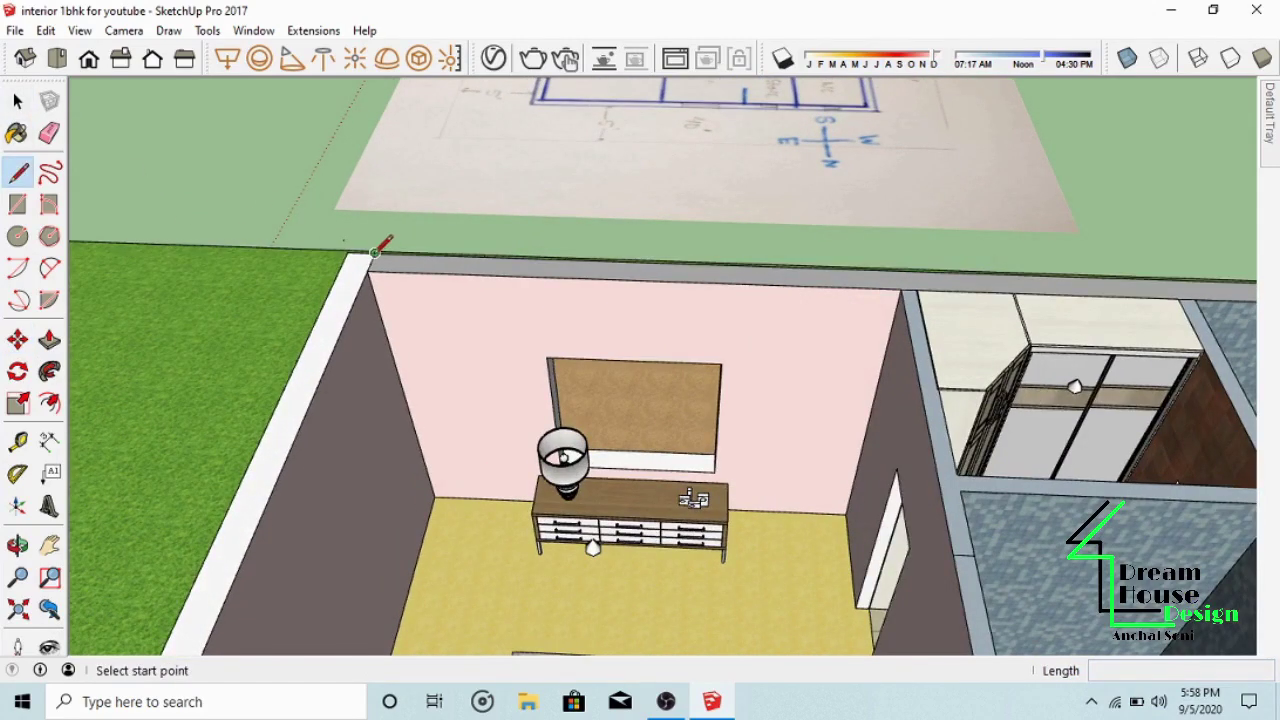
scroll(352, 251, up, 2)
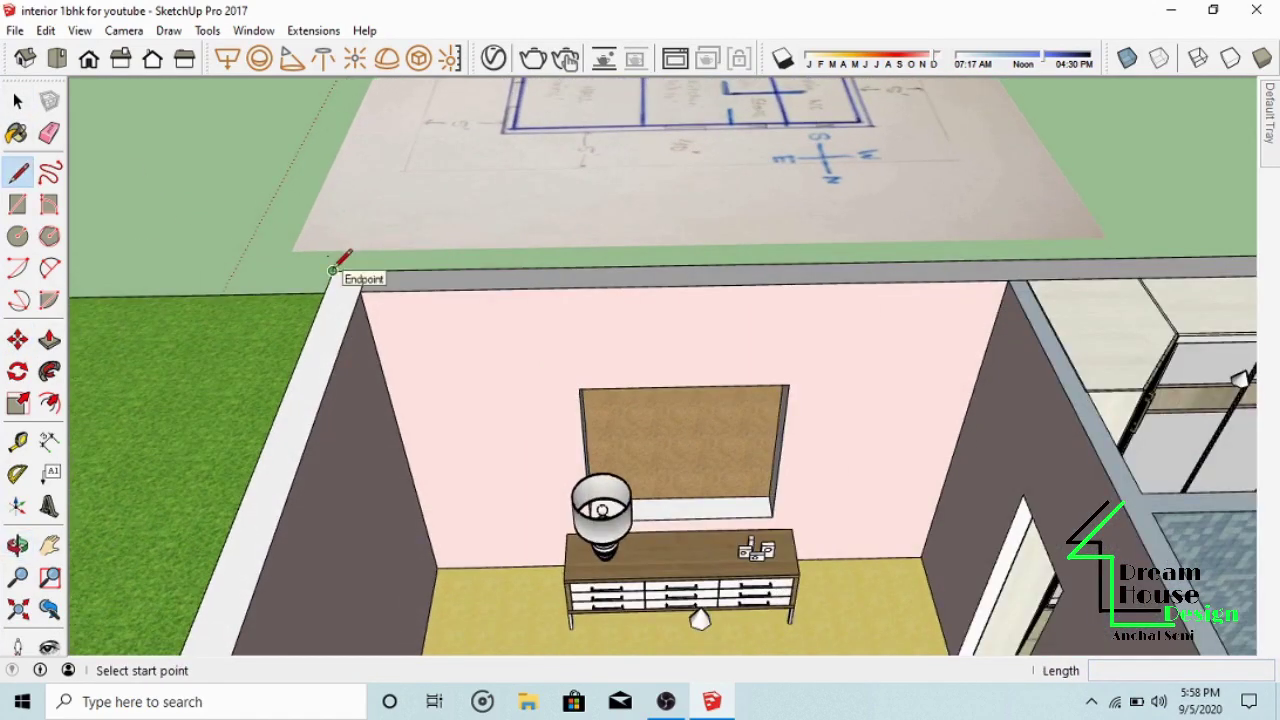
text(5)
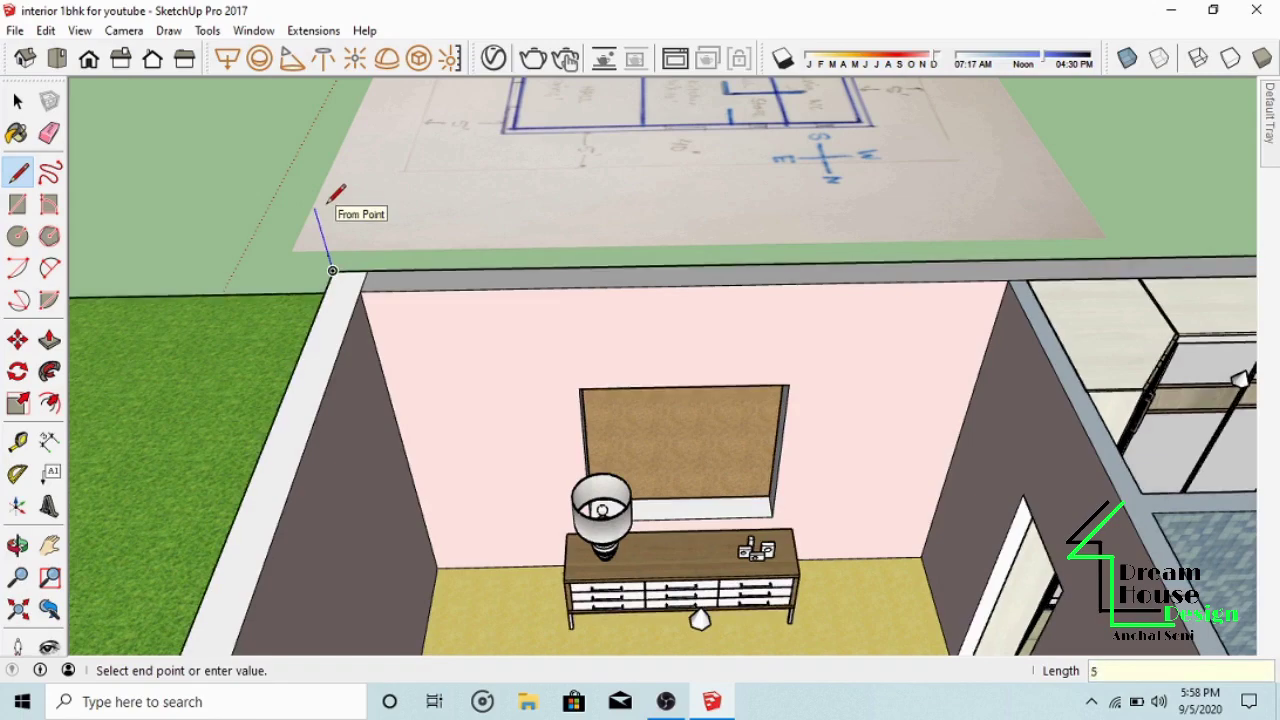
key(Return)
key(Escape)
scroll(320, 190, down, 3)
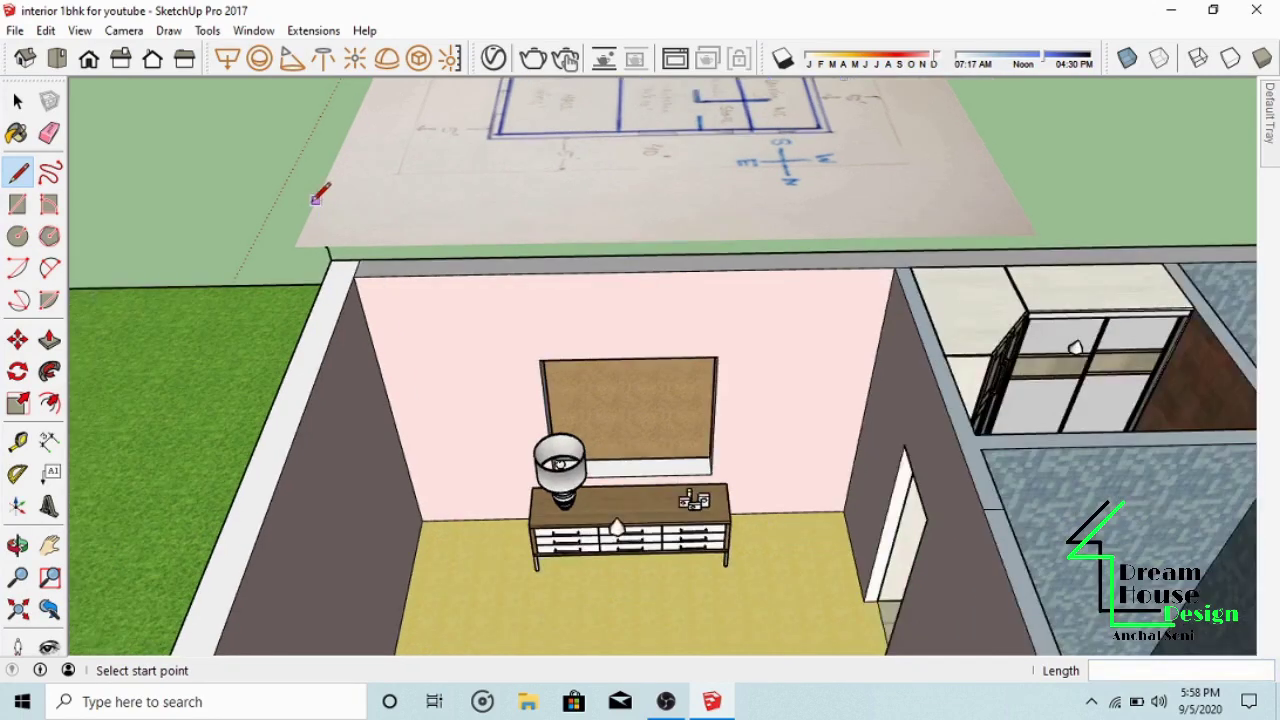
Step: Draw a matching 5" vertical line at the bathroom's rear outer corner and join both tops with a 30' line along the rear wall
middle_drag(320, 190, 1071, 209)
scroll(878, 210, up, 3)
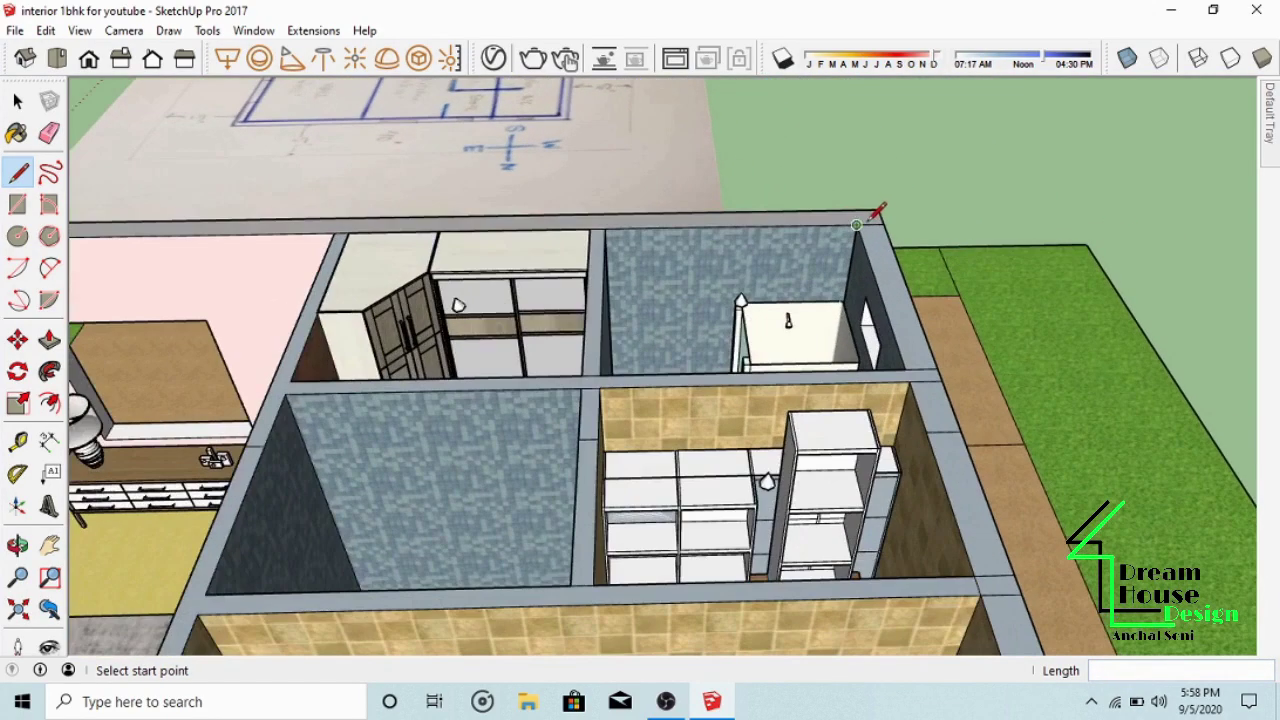
scroll(885, 200, up, 2)
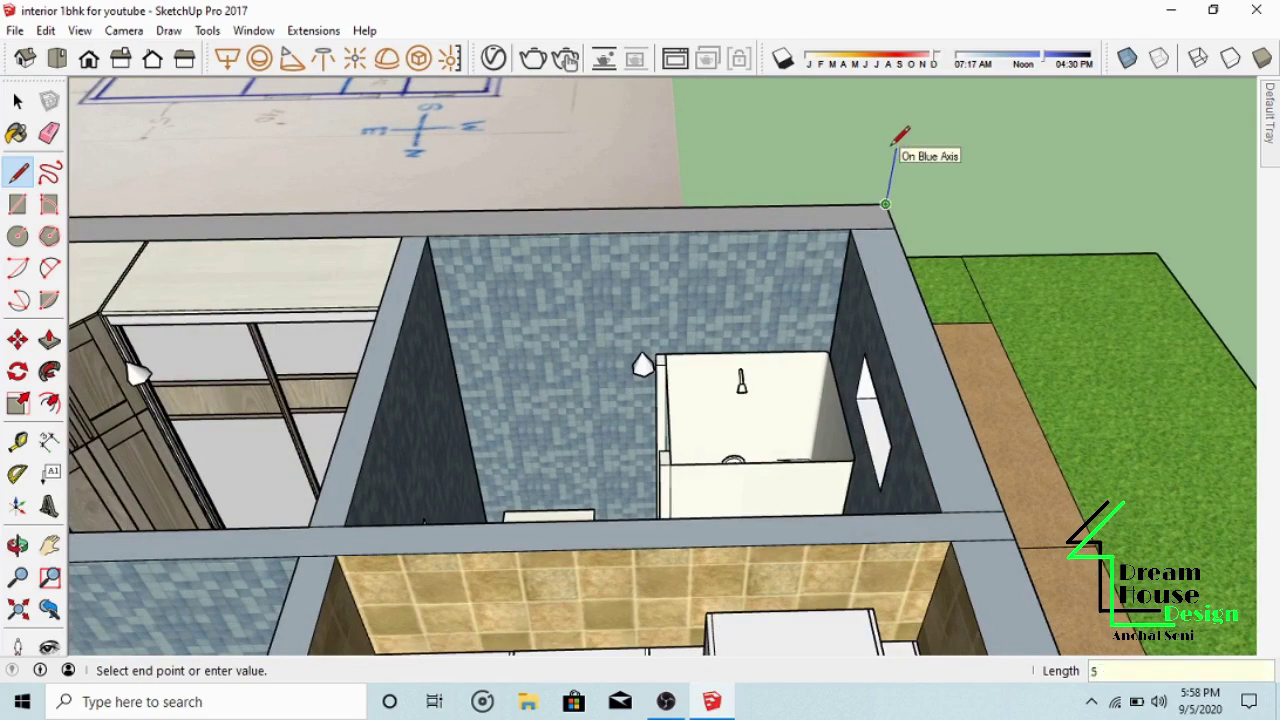
scroll(893, 143, down, 2)
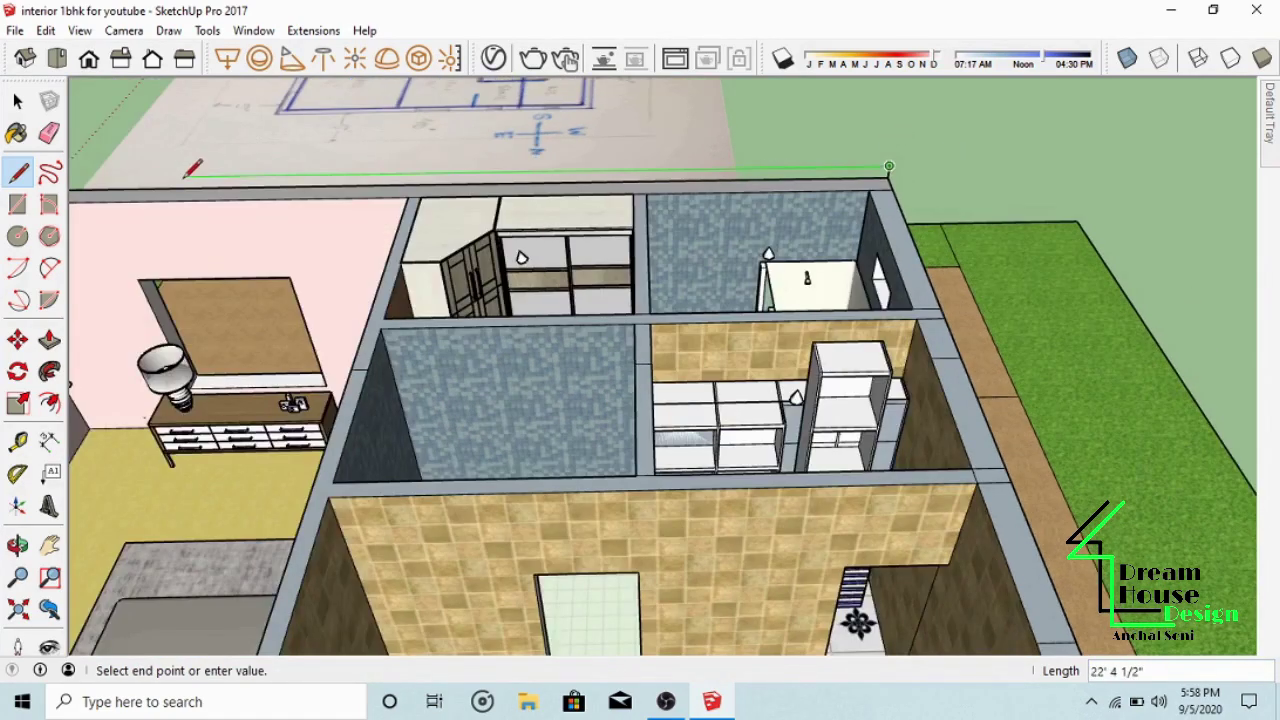
scroll(484, 194, down, 5)
scroll(202, 183, up, 3)
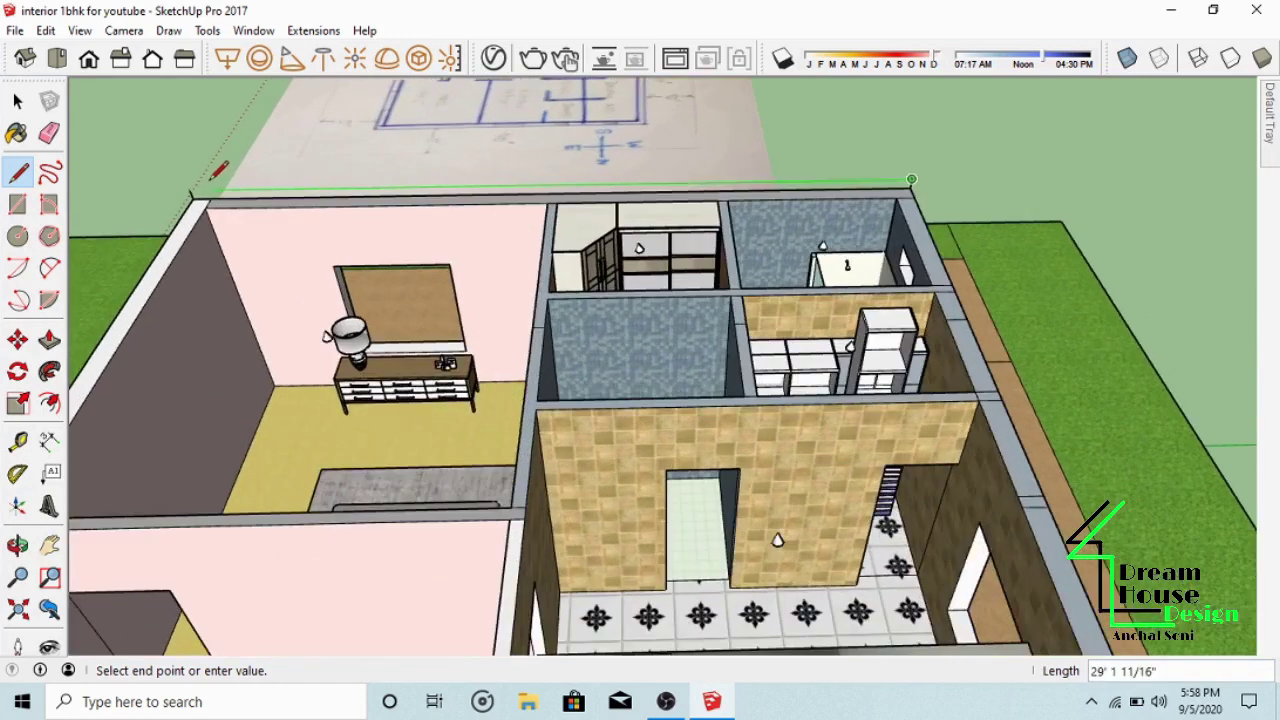
click(192, 189)
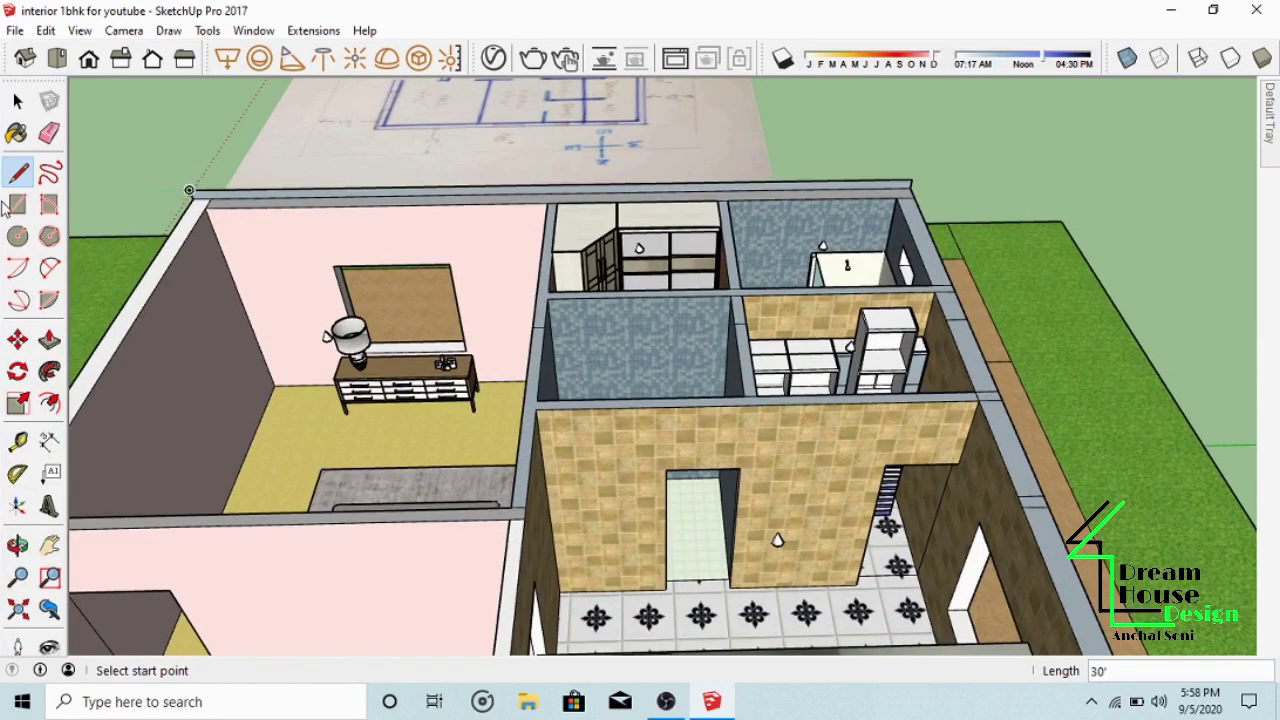
Step: Push/Pull the 5" strip above the rear wall 40' forward to the house's front corner, forming a roof slab
click(49, 341)
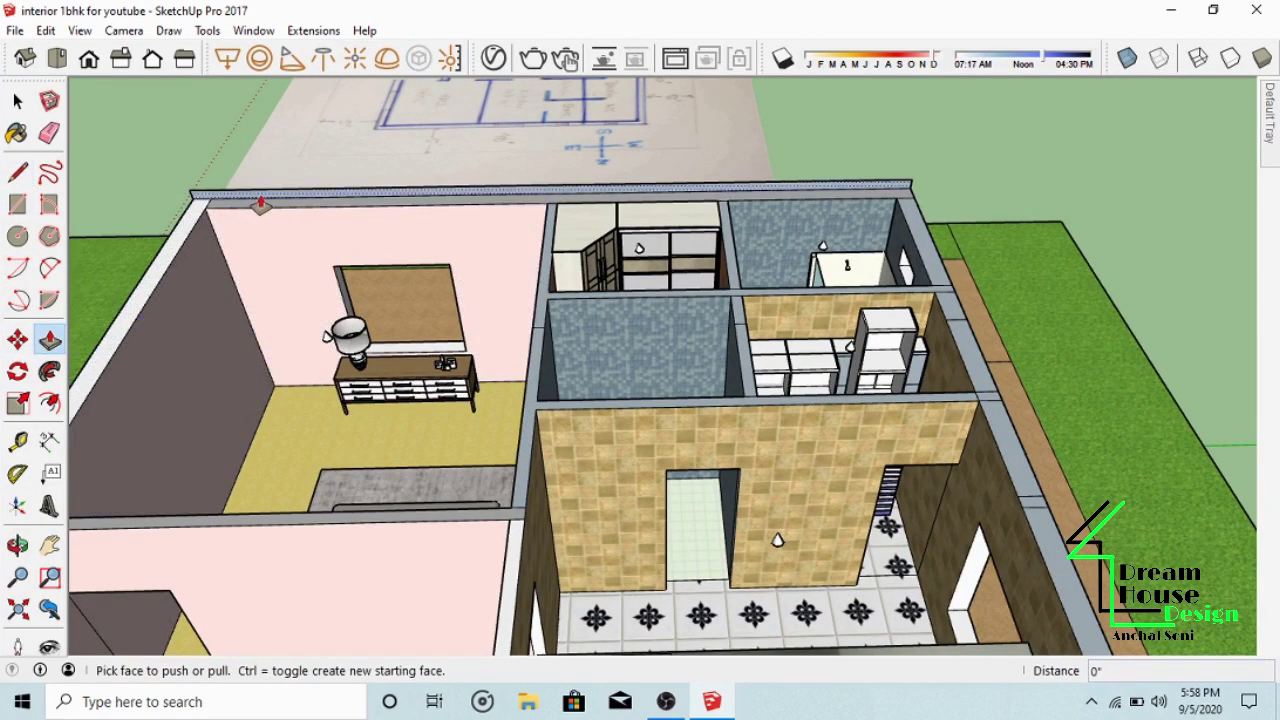
click(260, 205)
scroll(300, 250, down, 5)
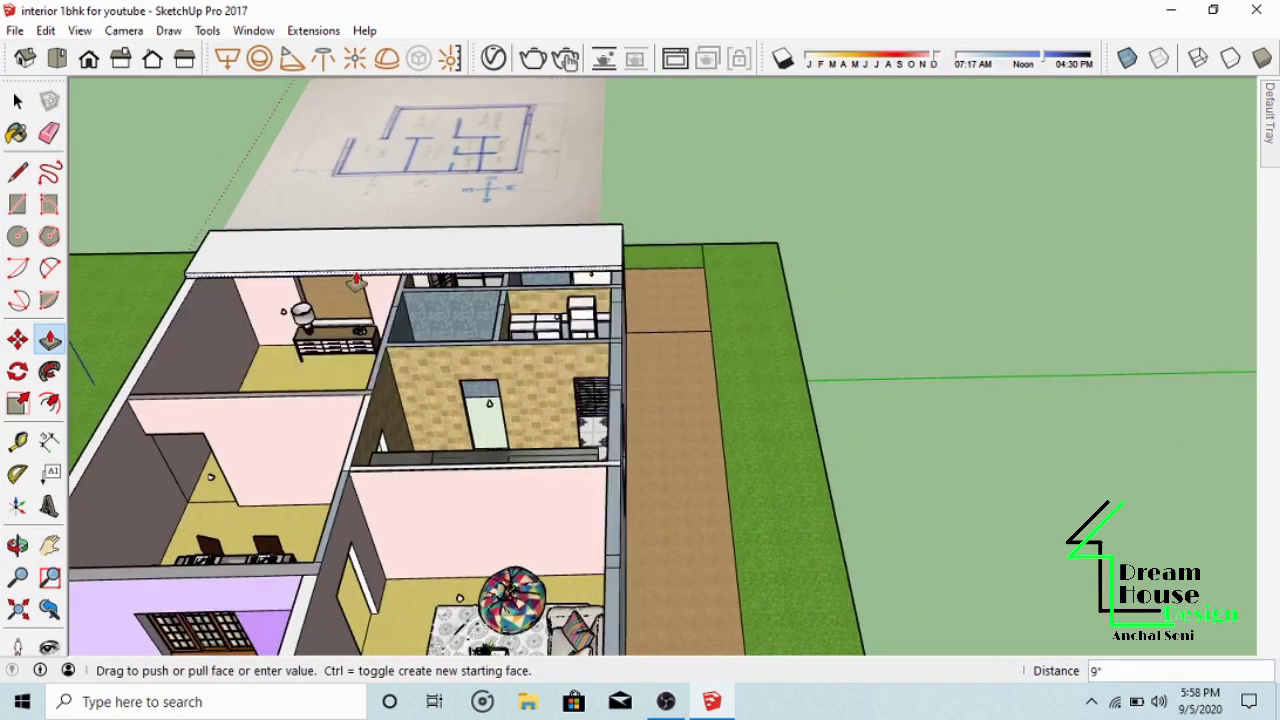
scroll(445, 220, down, 8)
scroll(458, 345, up, 2)
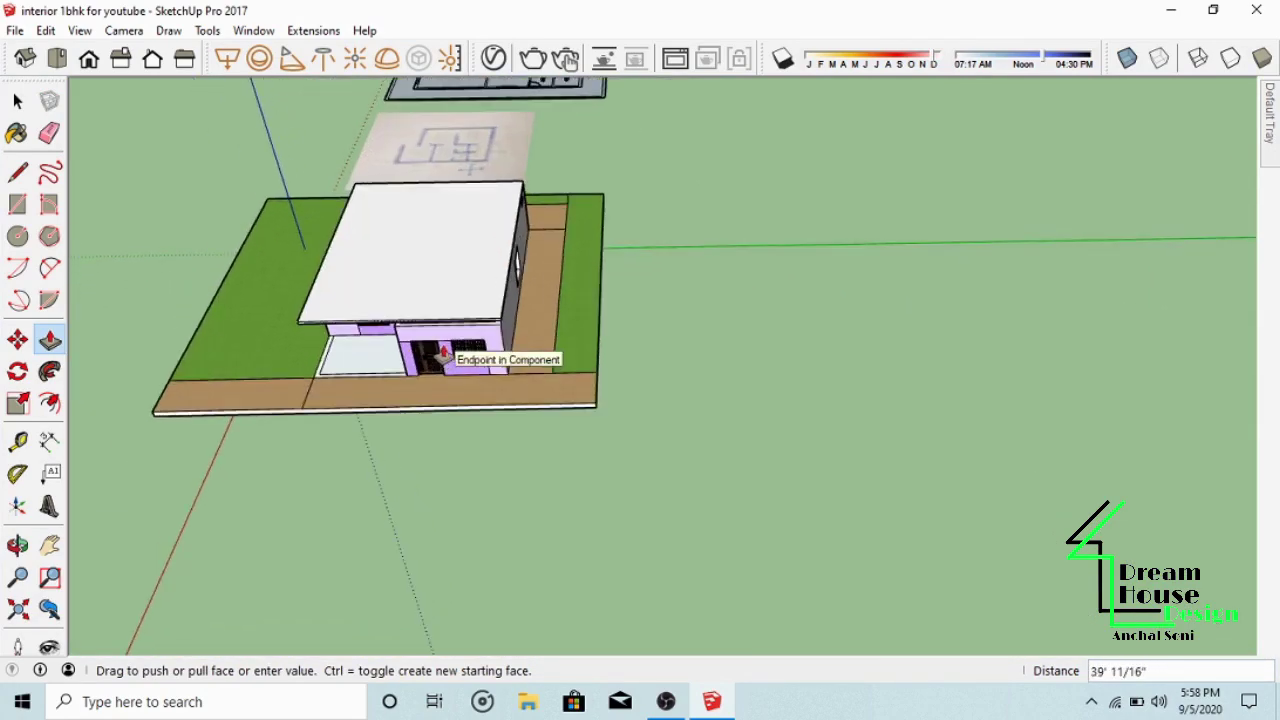
scroll(450, 340, up, 2)
middle_drag(460, 329, 429, 297)
scroll(448, 291, up, 3)
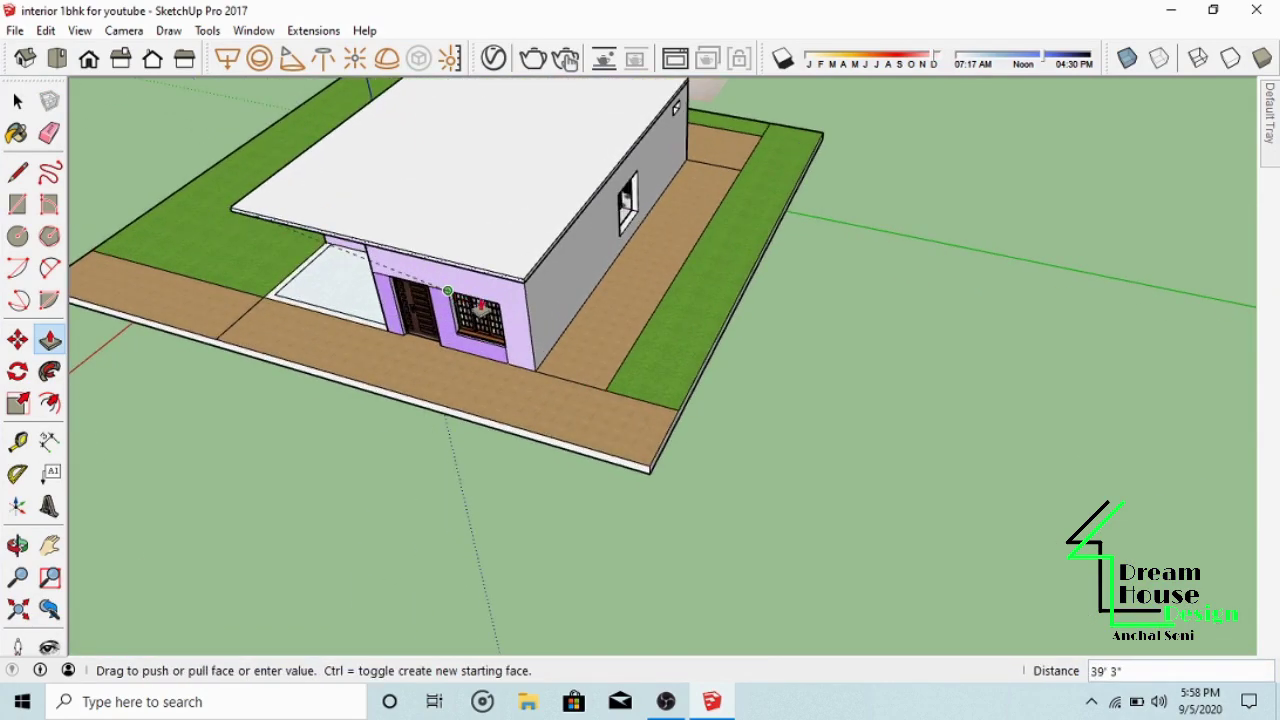
scroll(480, 310, up, 4)
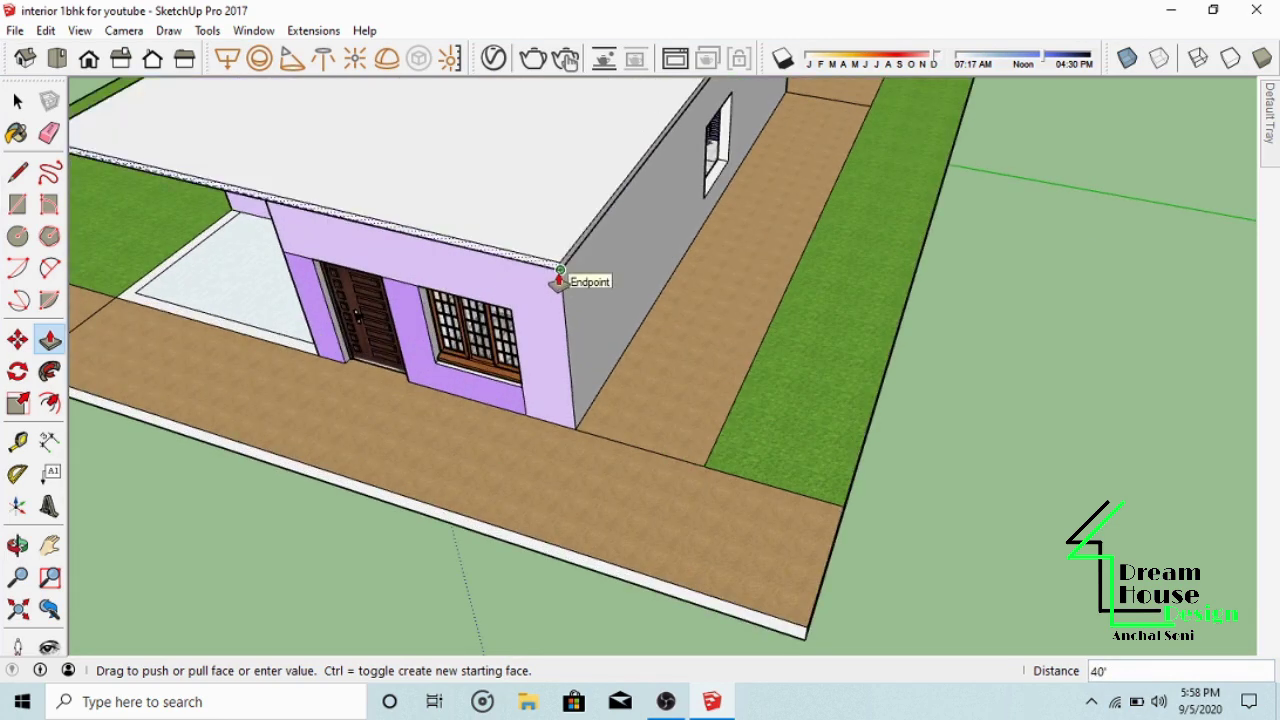
click(562, 281)
Step: Try to trim the roof slab over the porch by splitting its side edge at the wall corner and pushing that part inward 9"
scroll(600, 349, down, 4)
middle_drag(600, 349, 935, 193)
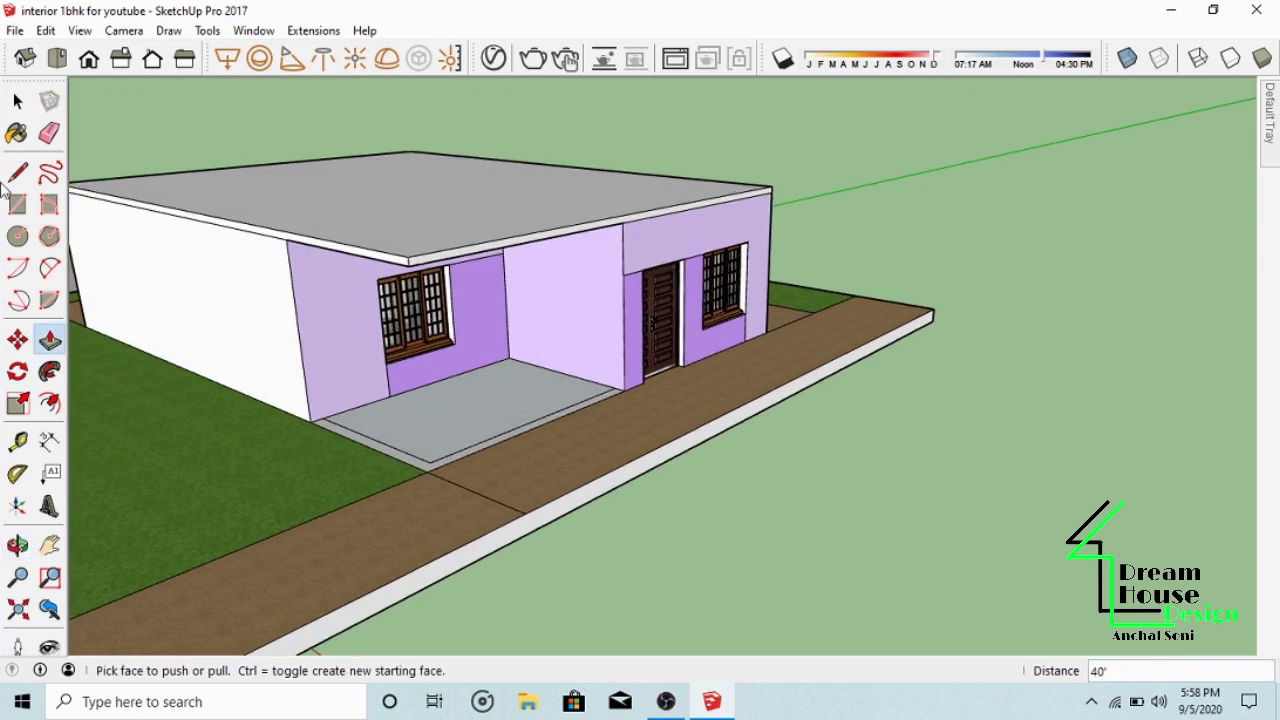
click(17, 176)
middle_drag(510, 235, 363, 271)
scroll(280, 295, up, 2)
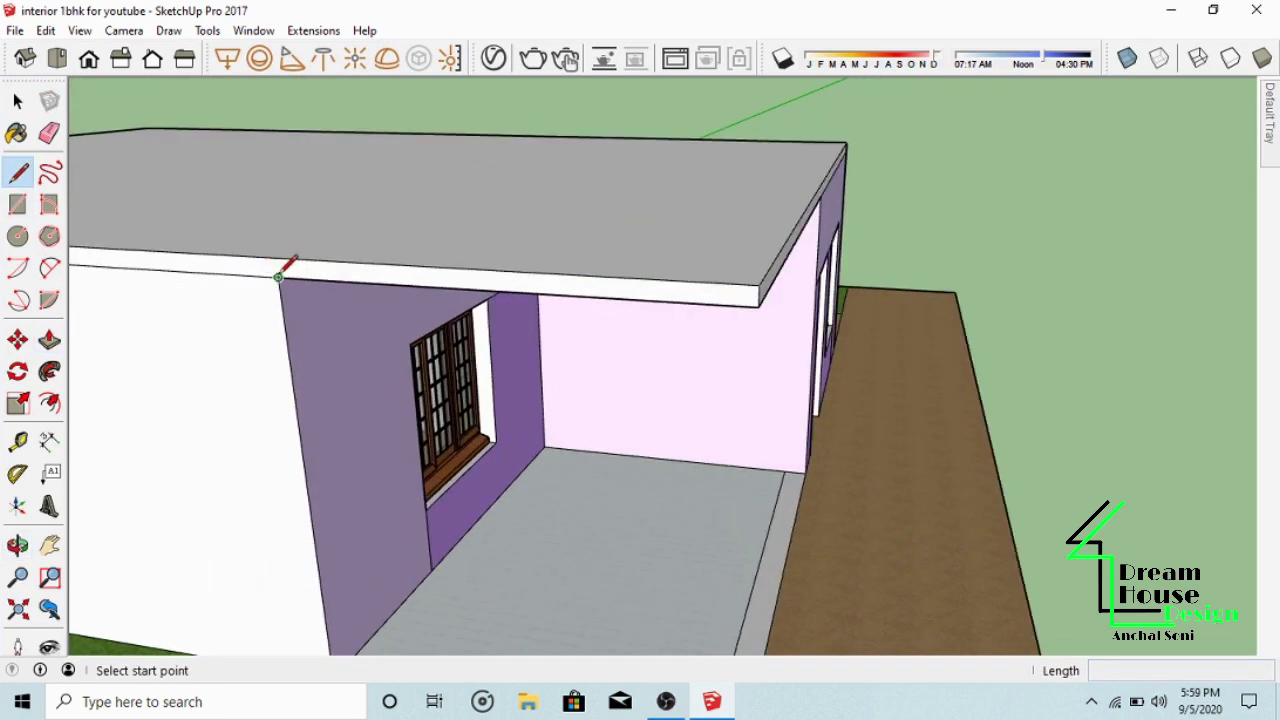
click(279, 277)
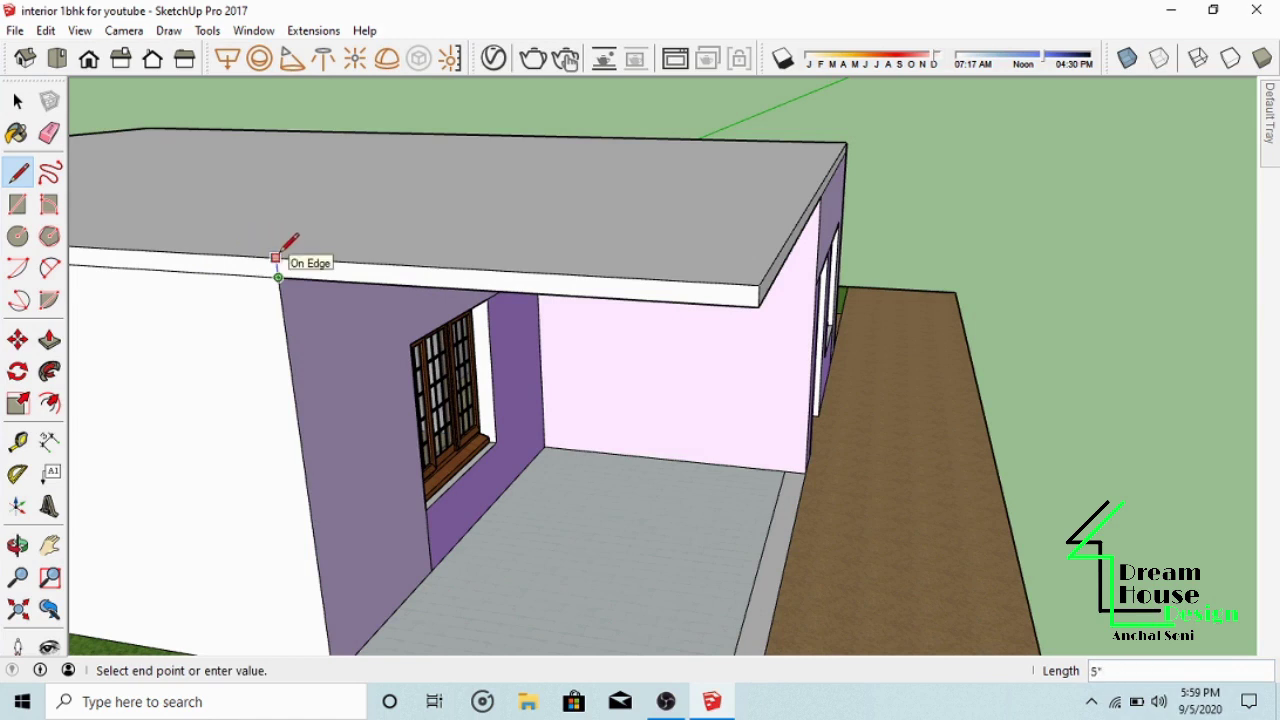
click(48, 345)
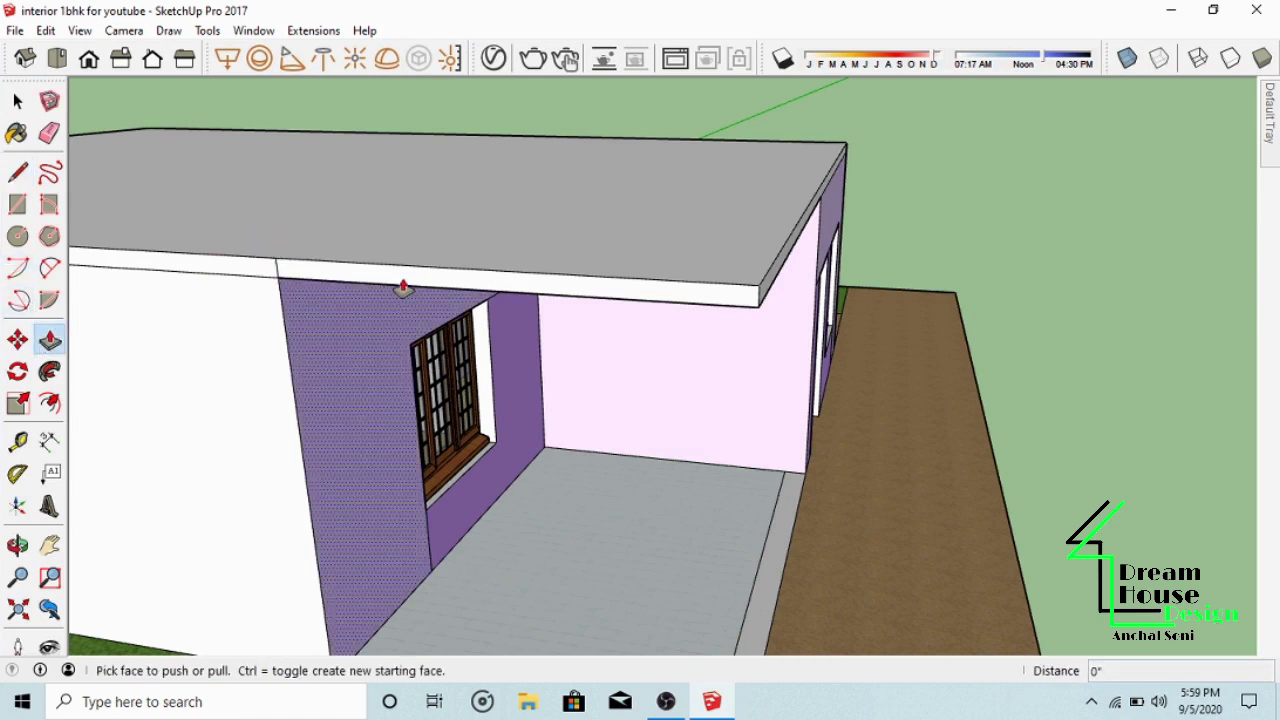
click(401, 286)
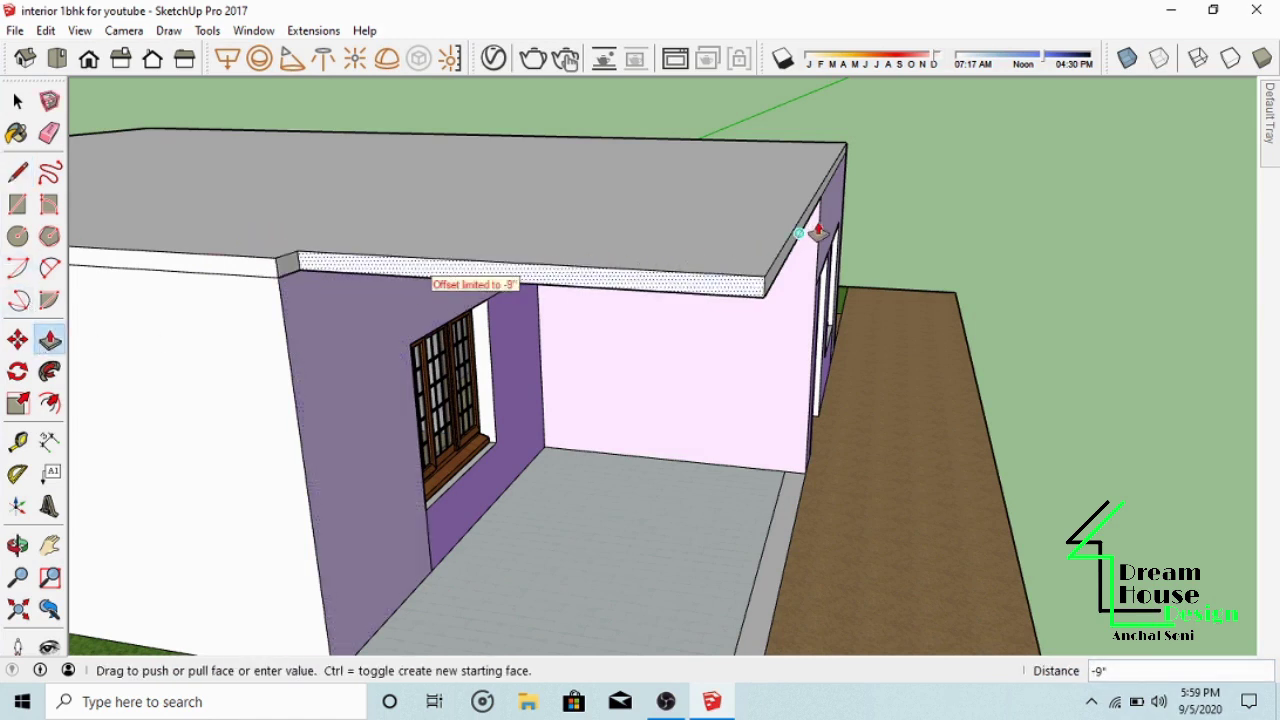
middle_drag(840, 213, 494, 373)
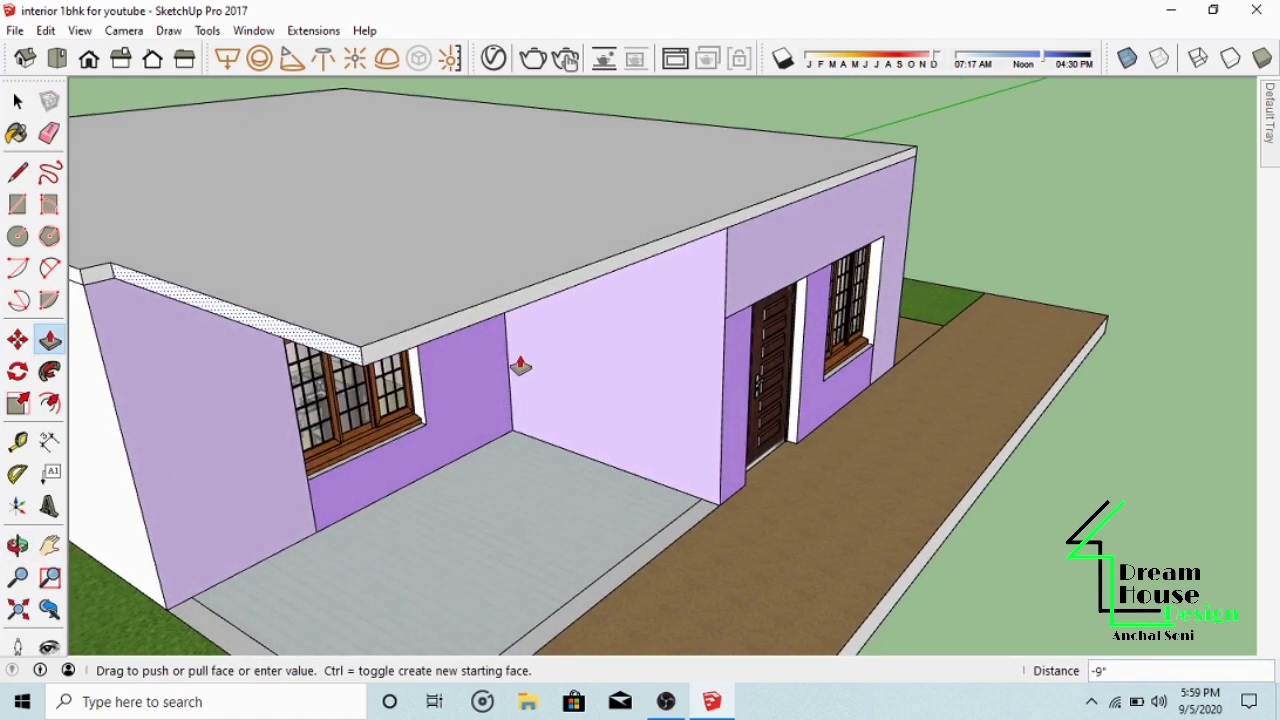
click(520, 366)
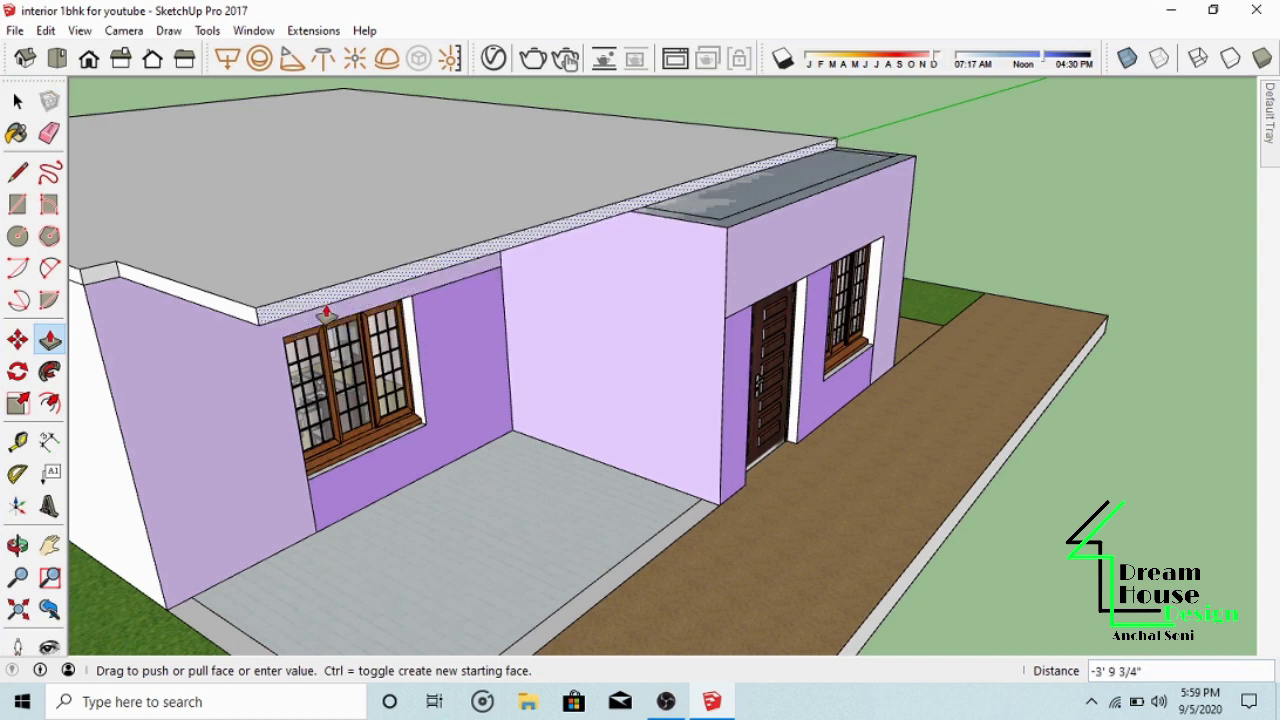
key(Escape)
key(ctrl+z)
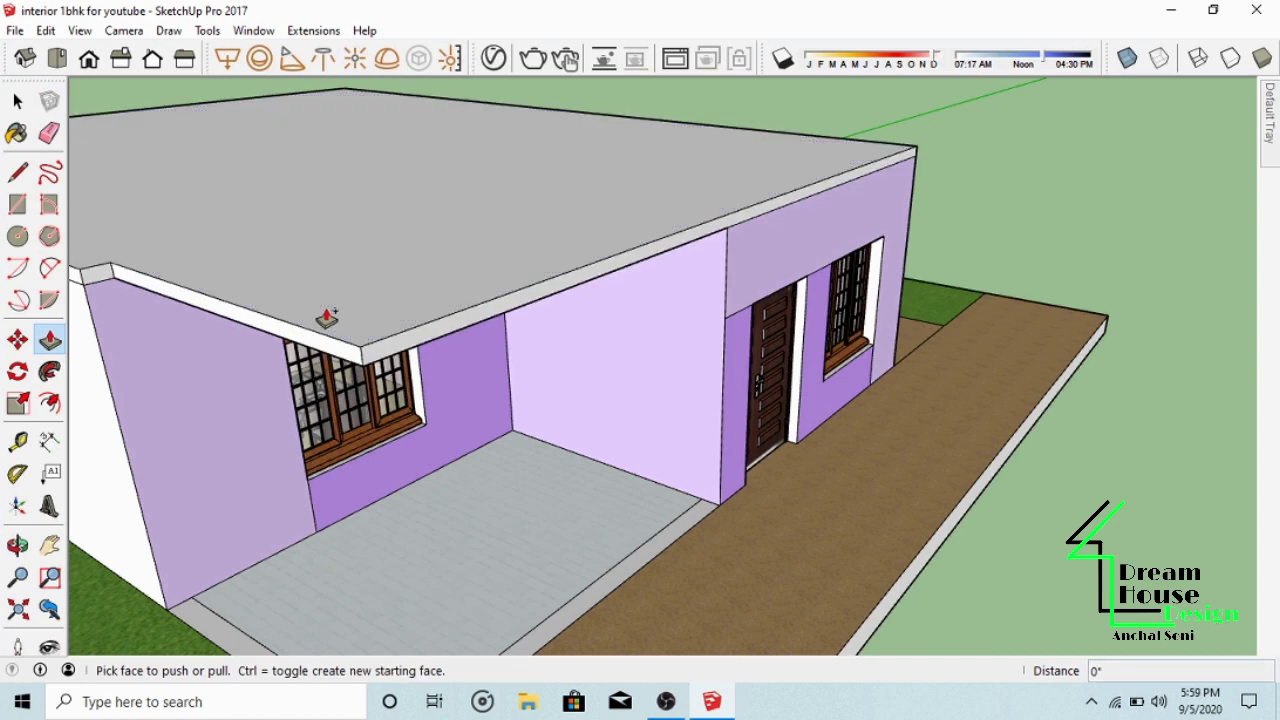
Step: Split the slab's front edge with a 5" line above the entrance block's porch-side corner and push the porch portion back 10' 1"
key(l)
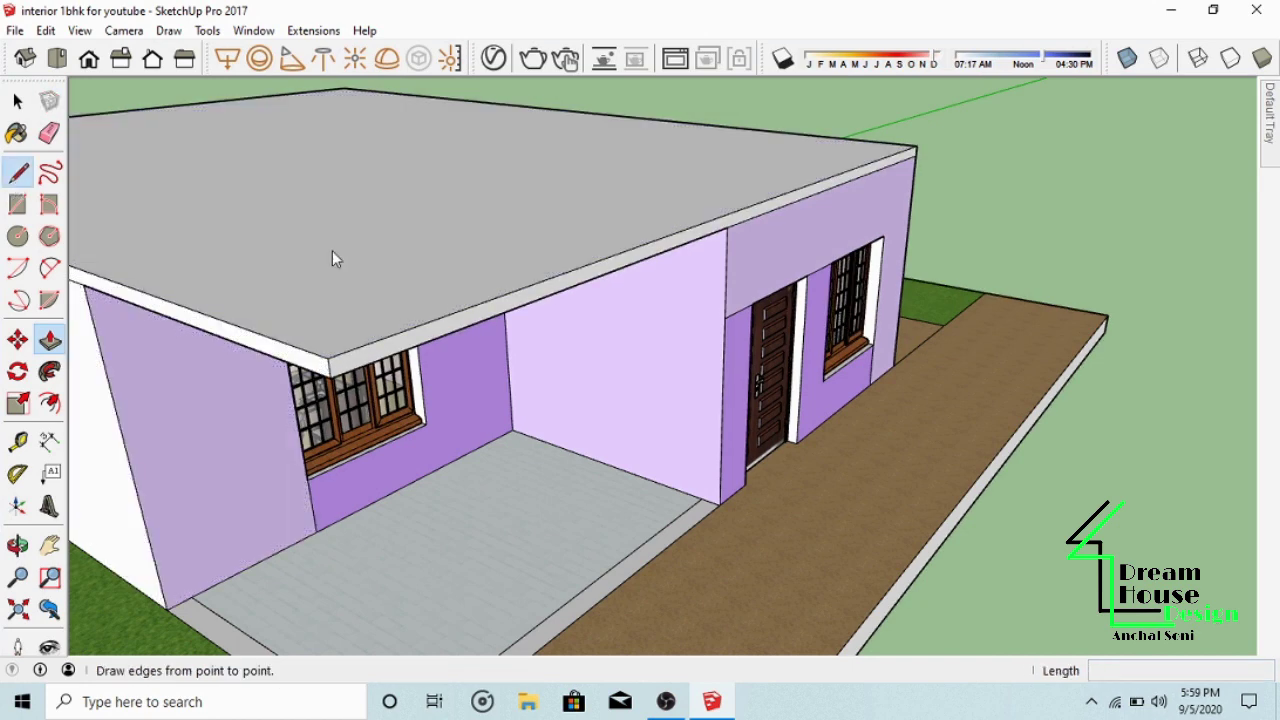
middle_drag(332, 252, 517, 233)
scroll(628, 240, up, 4)
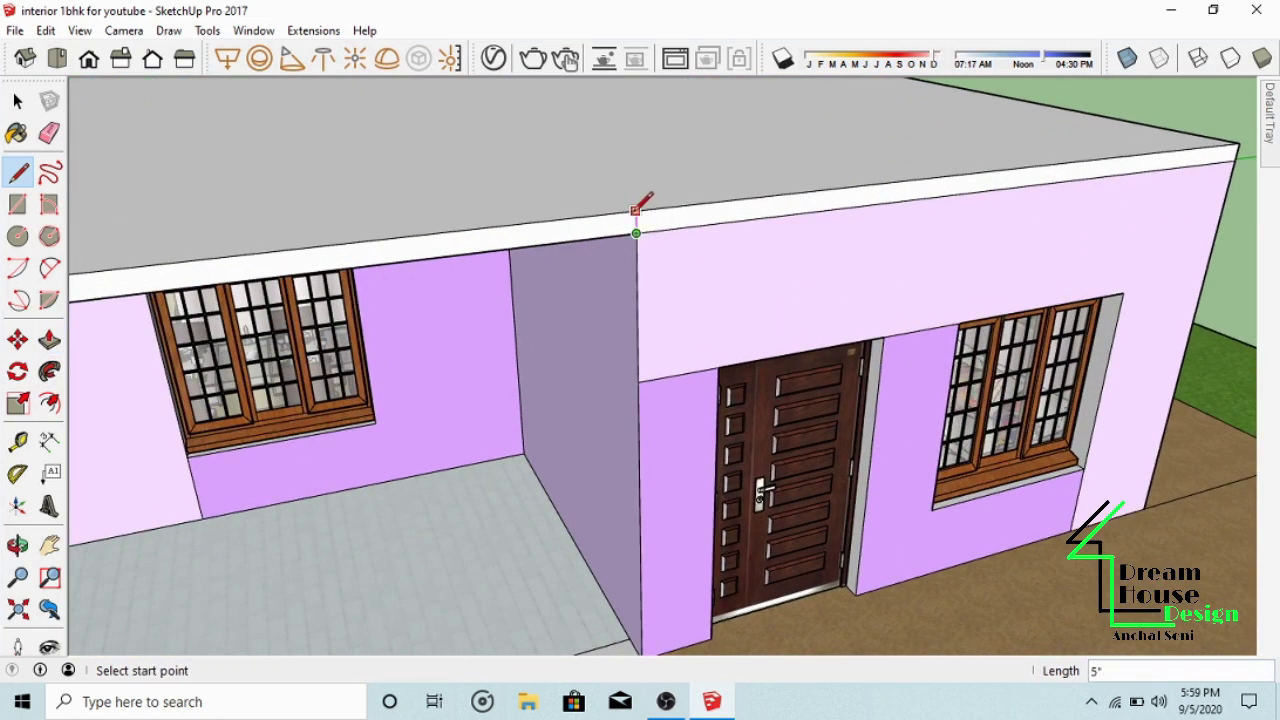
click(49, 340)
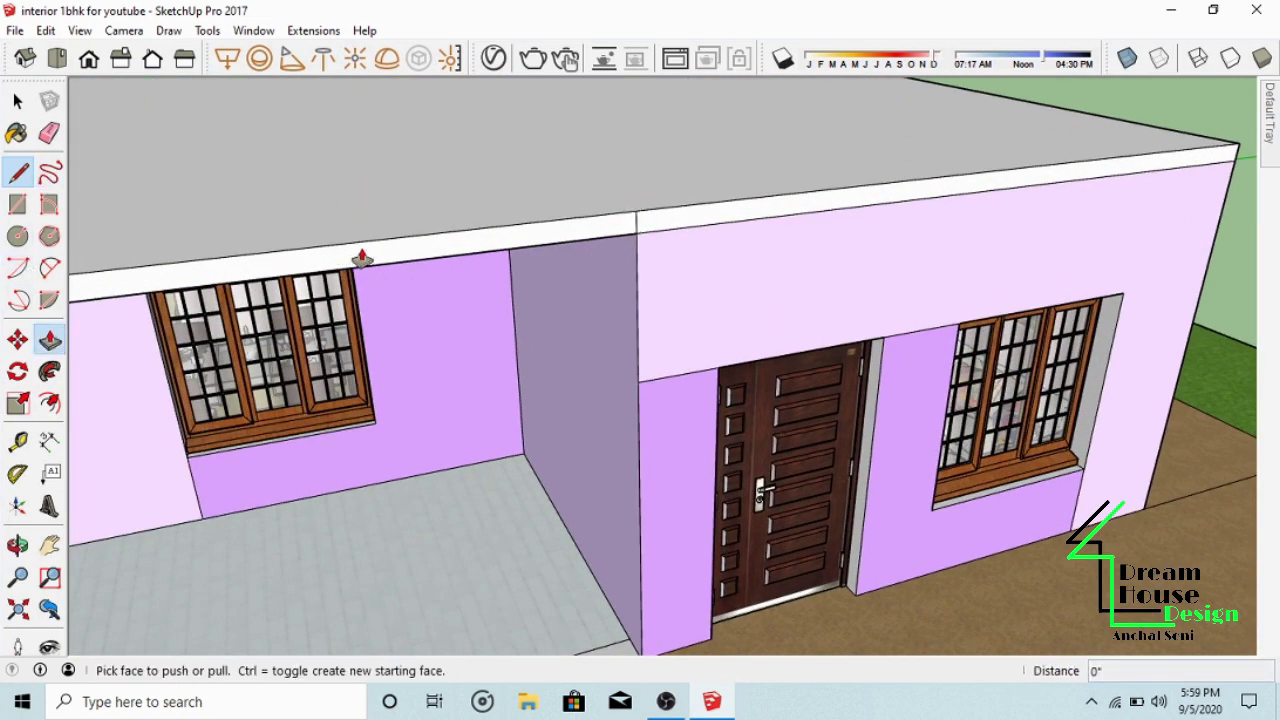
click(363, 255)
scroll(339, 204, down, 1)
scroll(339, 204, down, 2)
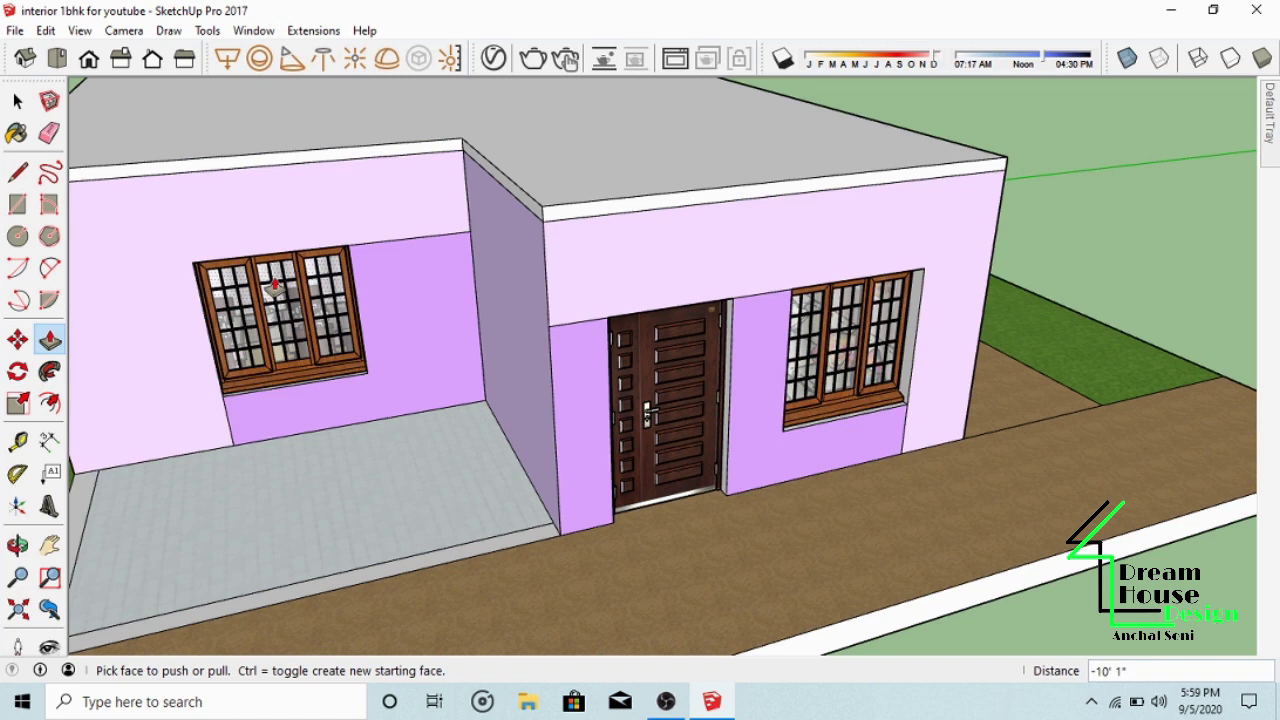
scroll(966, 286, down, 5)
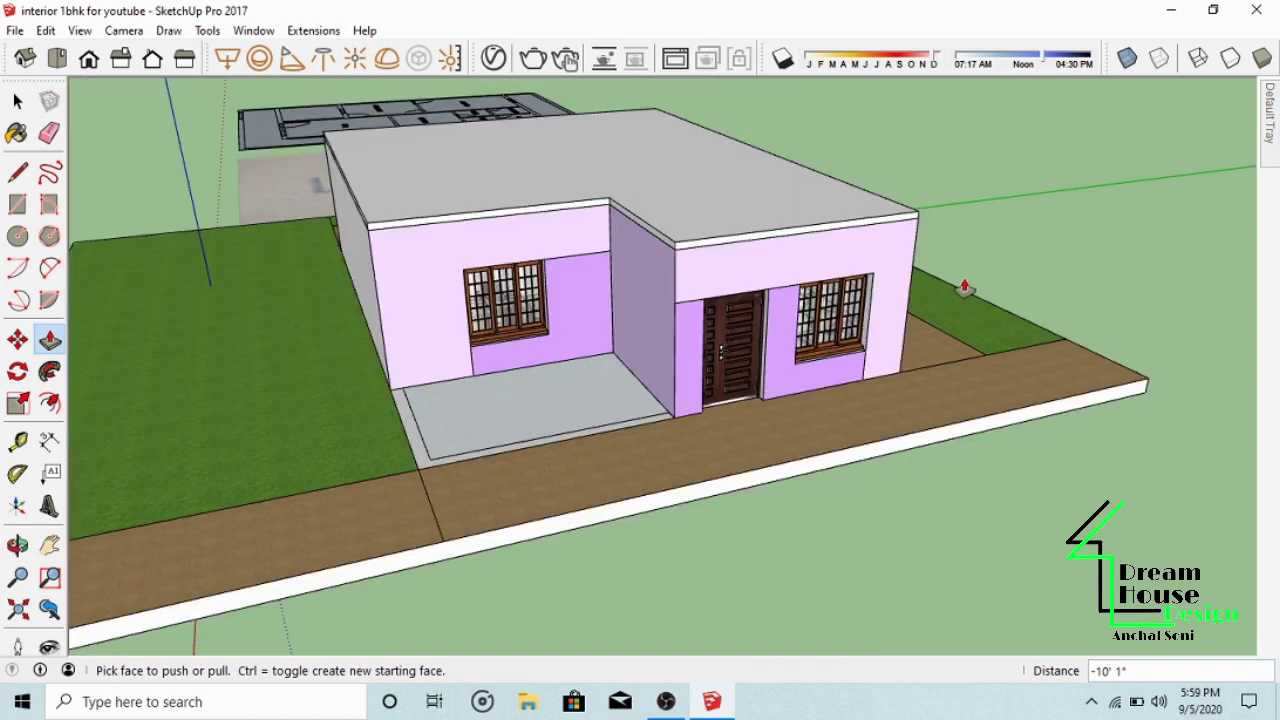
middle_drag(966, 286, 929, 260)
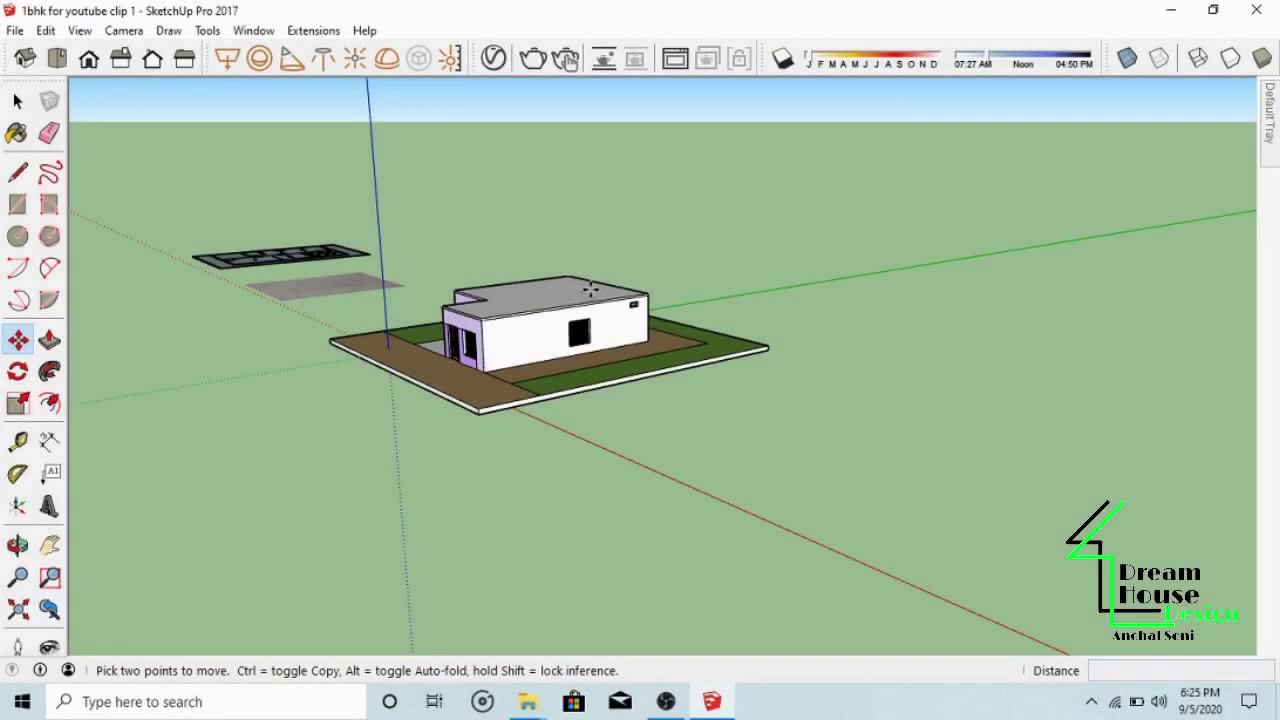
Step: Open 3D Warehouse and browse the ventilation search results for a louvred ventilator that suits the bathroom's wall opening
click(15, 30)
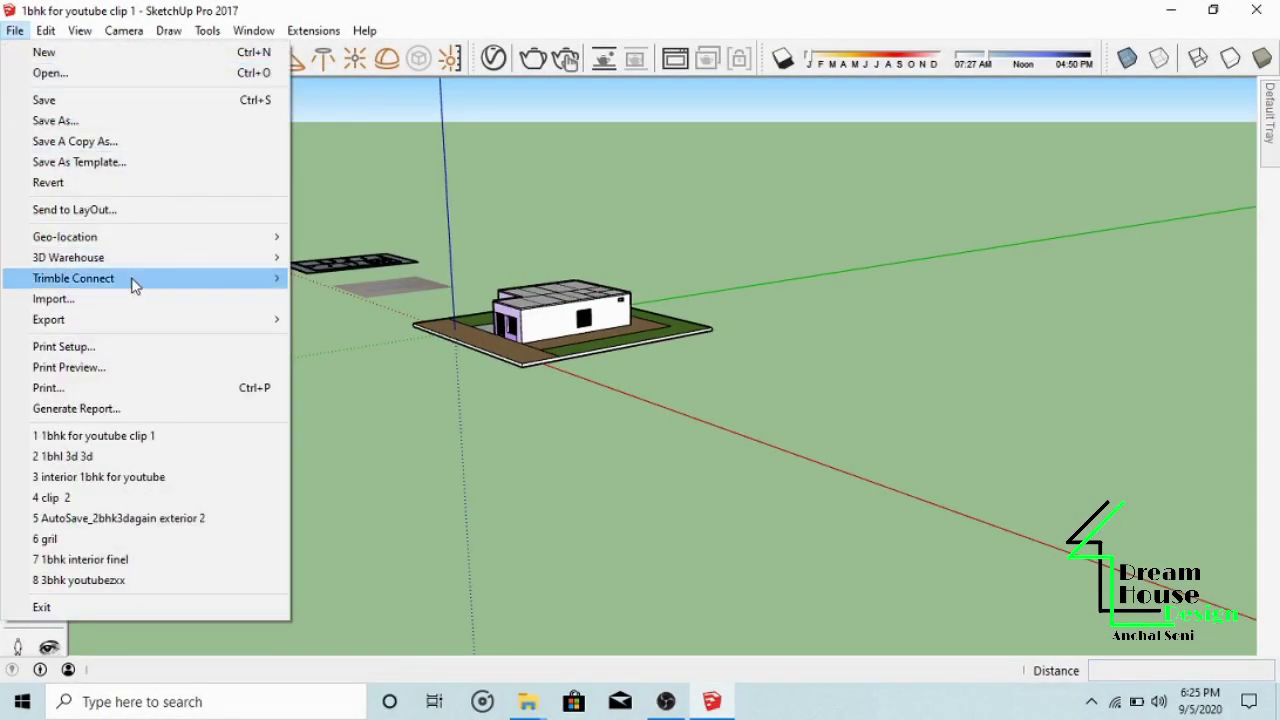
mouse_move(281, 265)
click(326, 259)
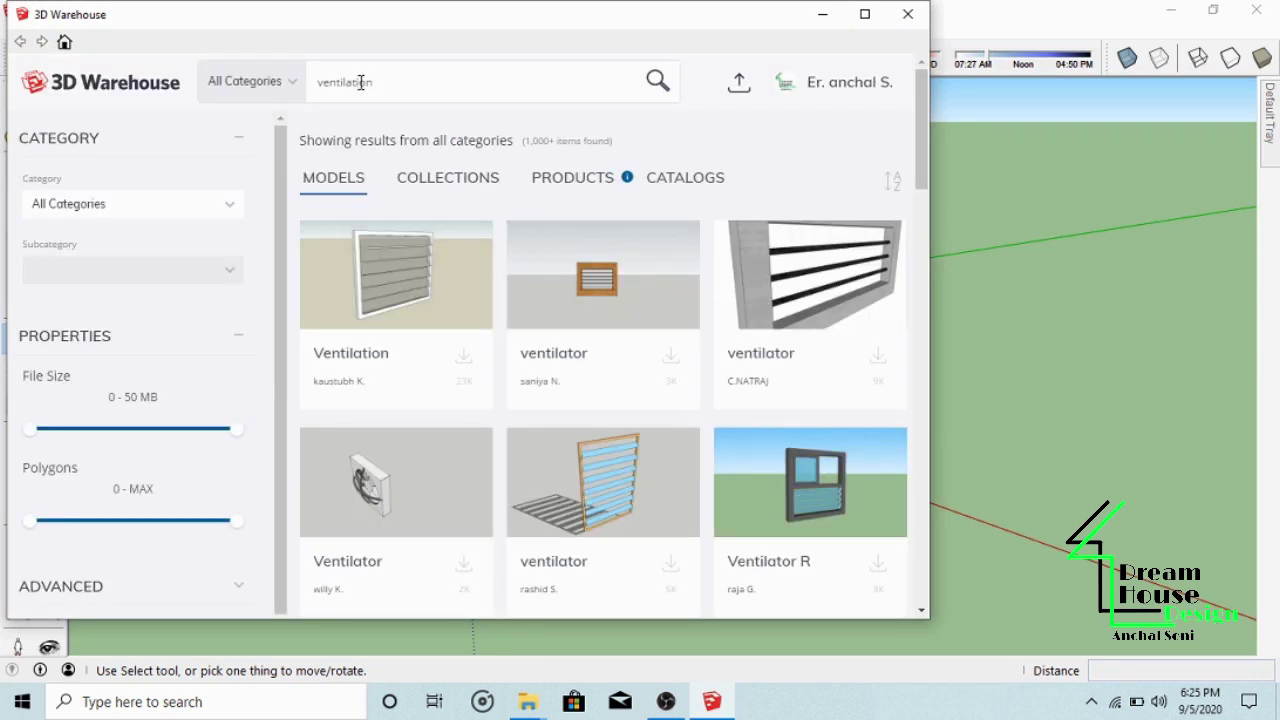
scroll(519, 297, down, 4)
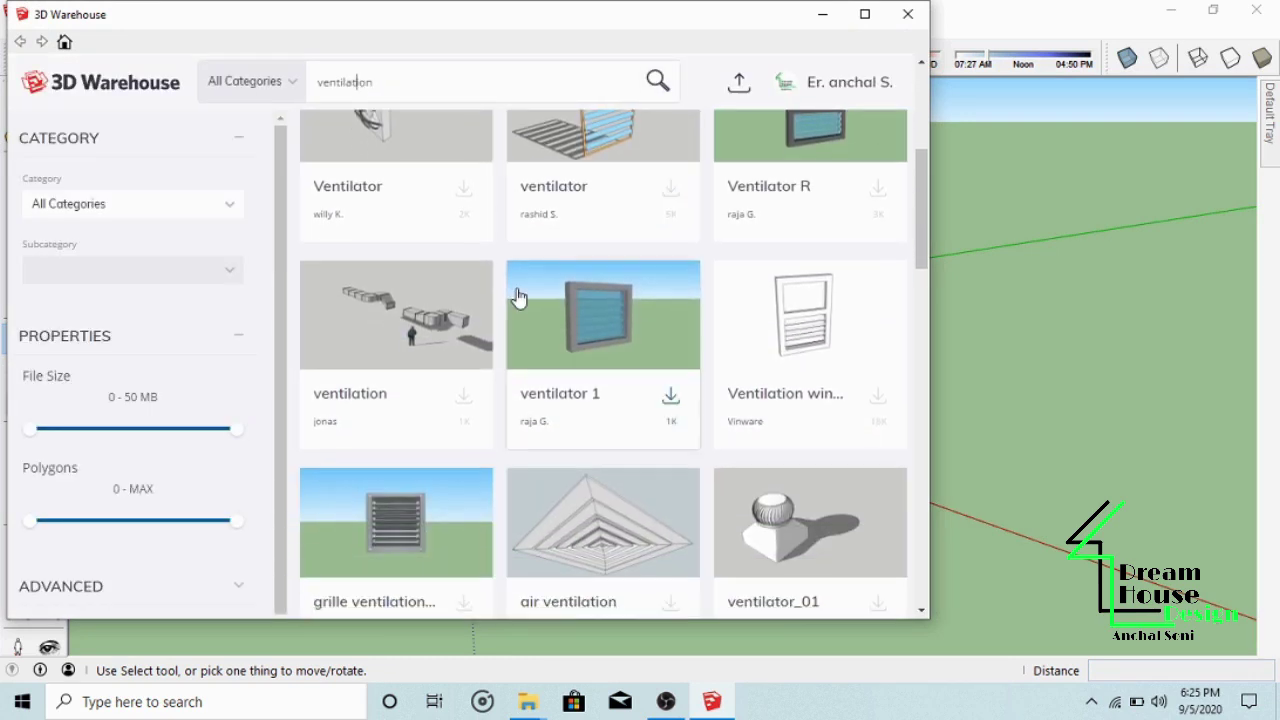
scroll(520, 294, up, 2)
scroll(572, 335, down, 8)
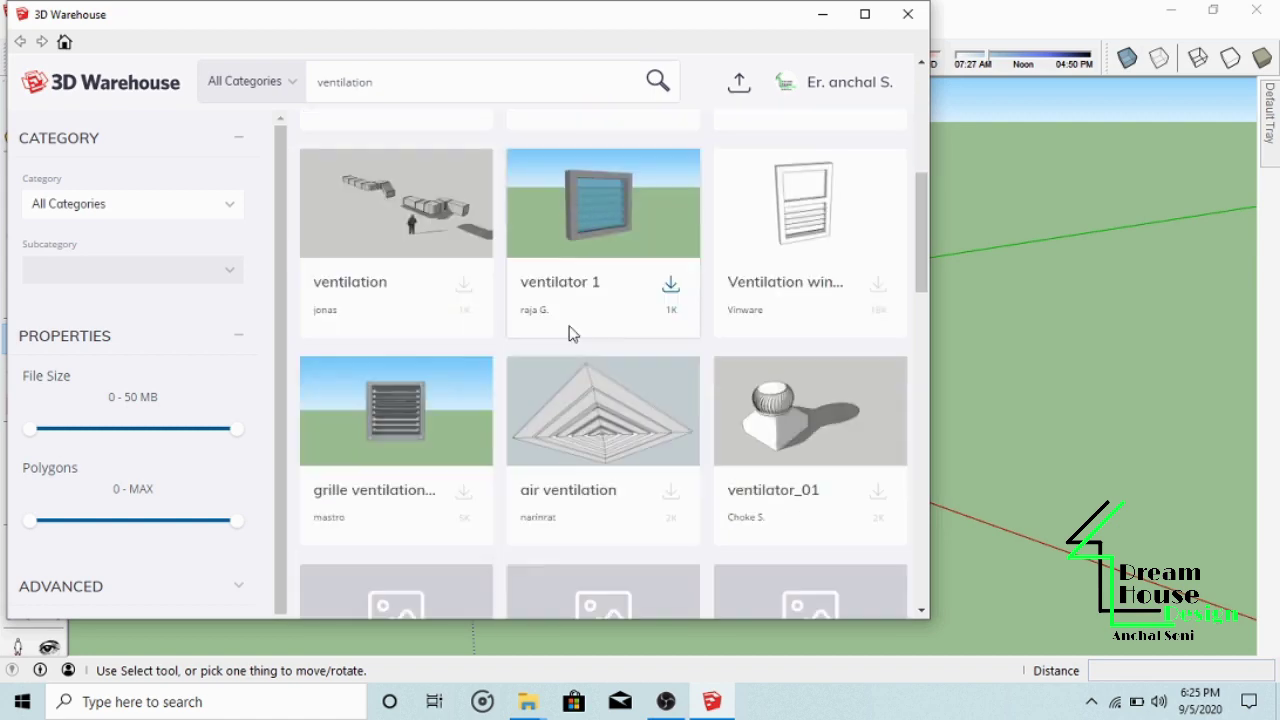
scroll(572, 335, down, 8)
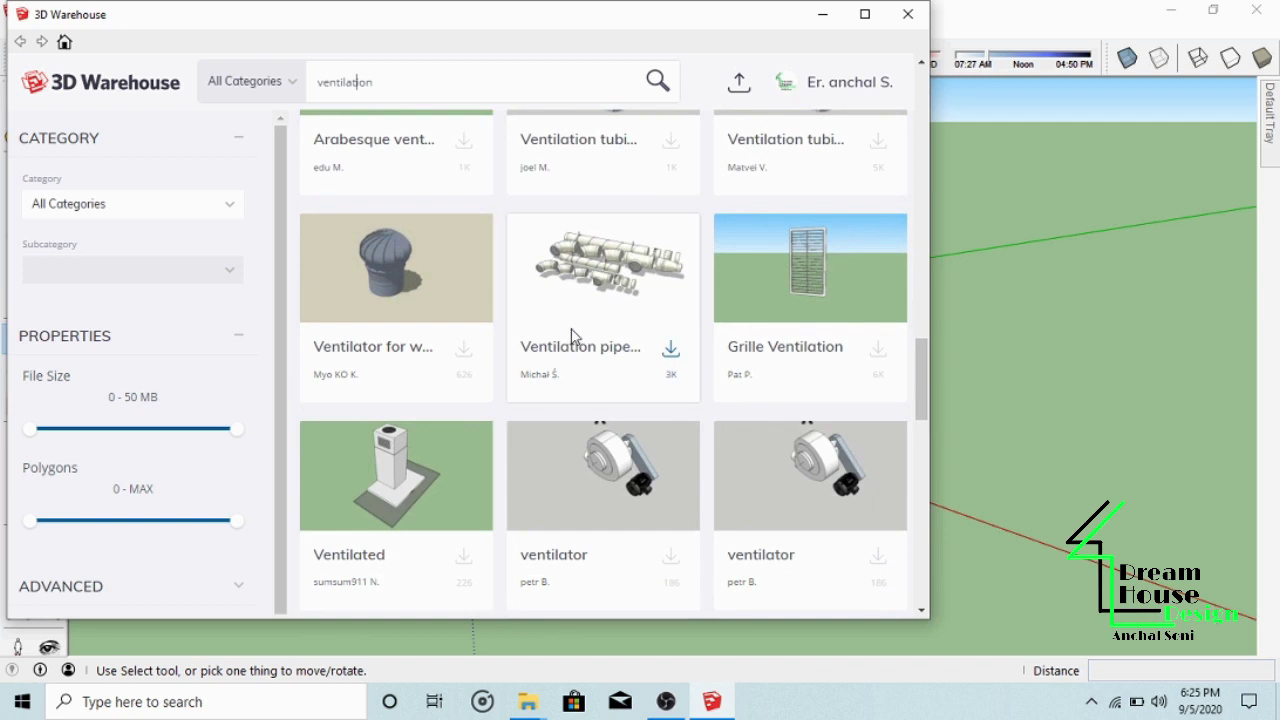
scroll(572, 335, down, 6)
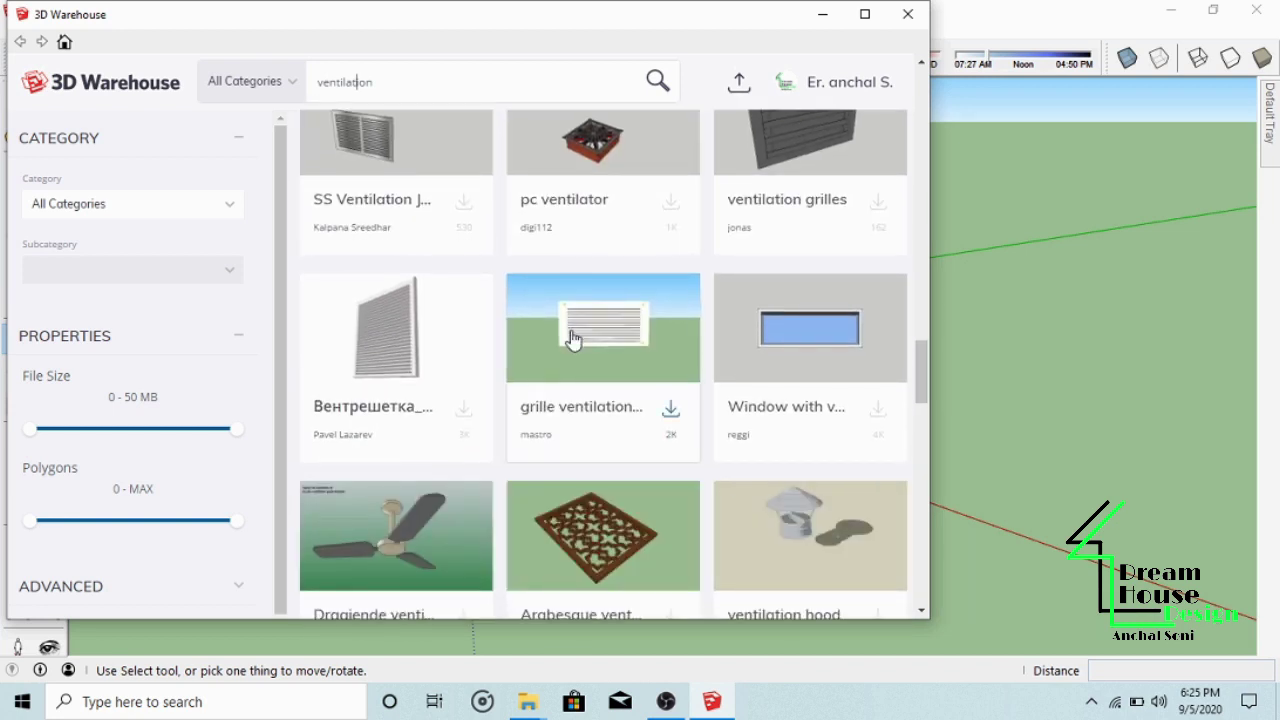
scroll(572, 338, down, 3)
scroll(572, 338, up, 2)
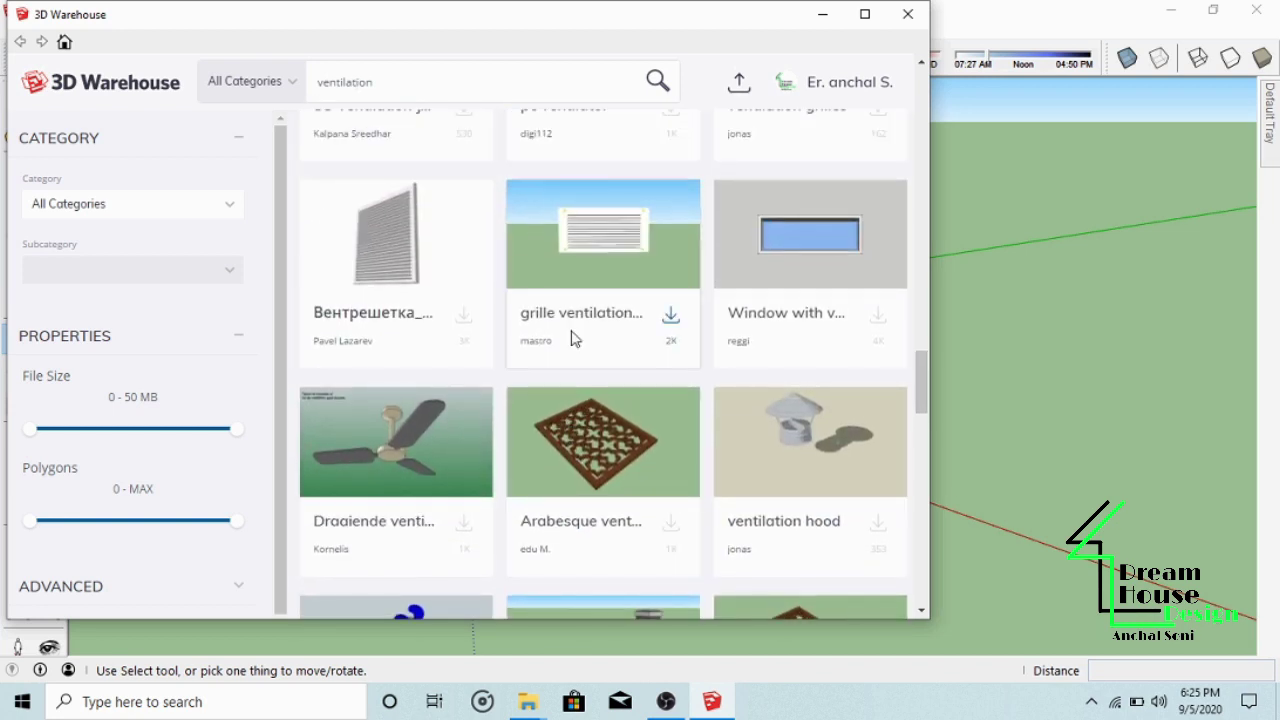
scroll(572, 338, down, 5)
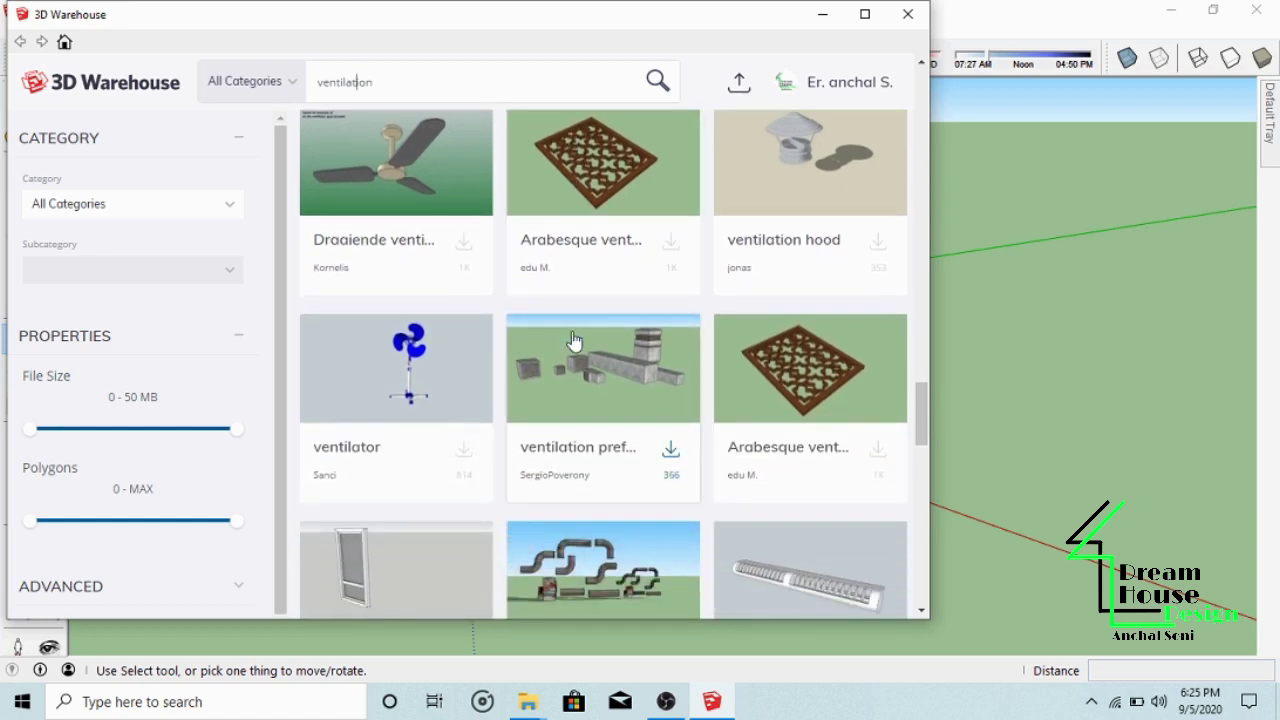
scroll(572, 338, down, 6)
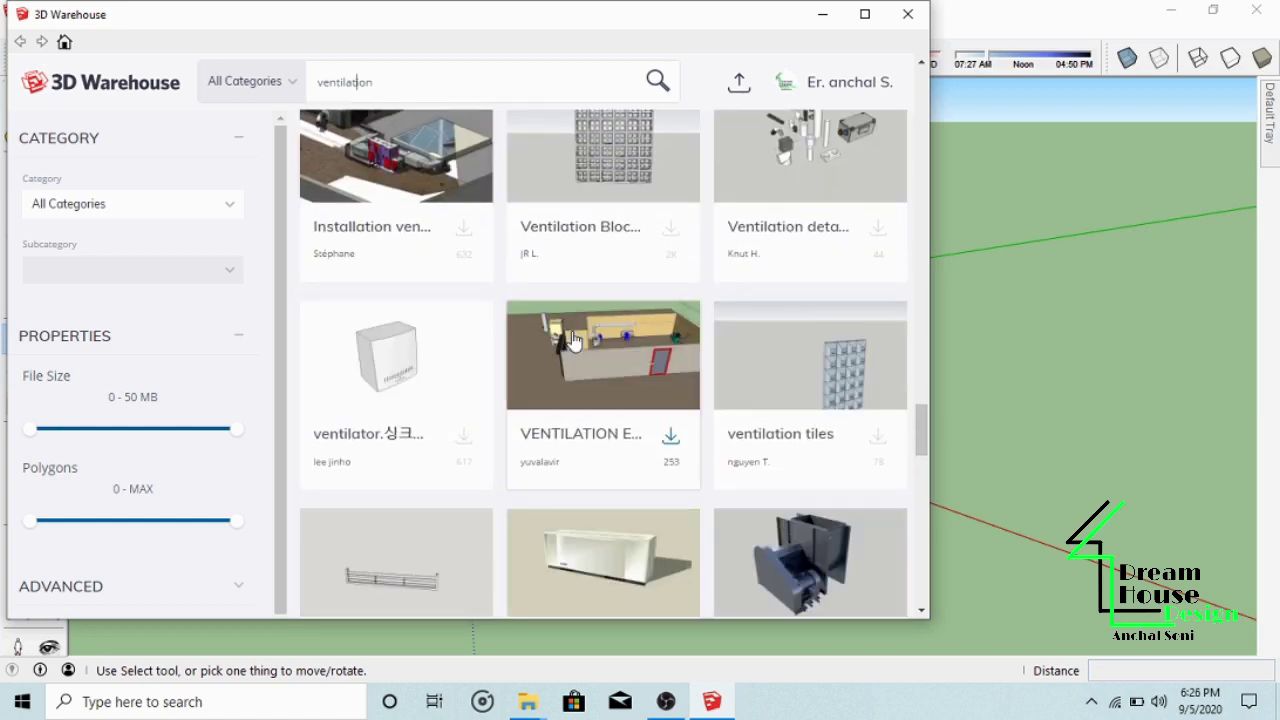
scroll(572, 341, down, 5)
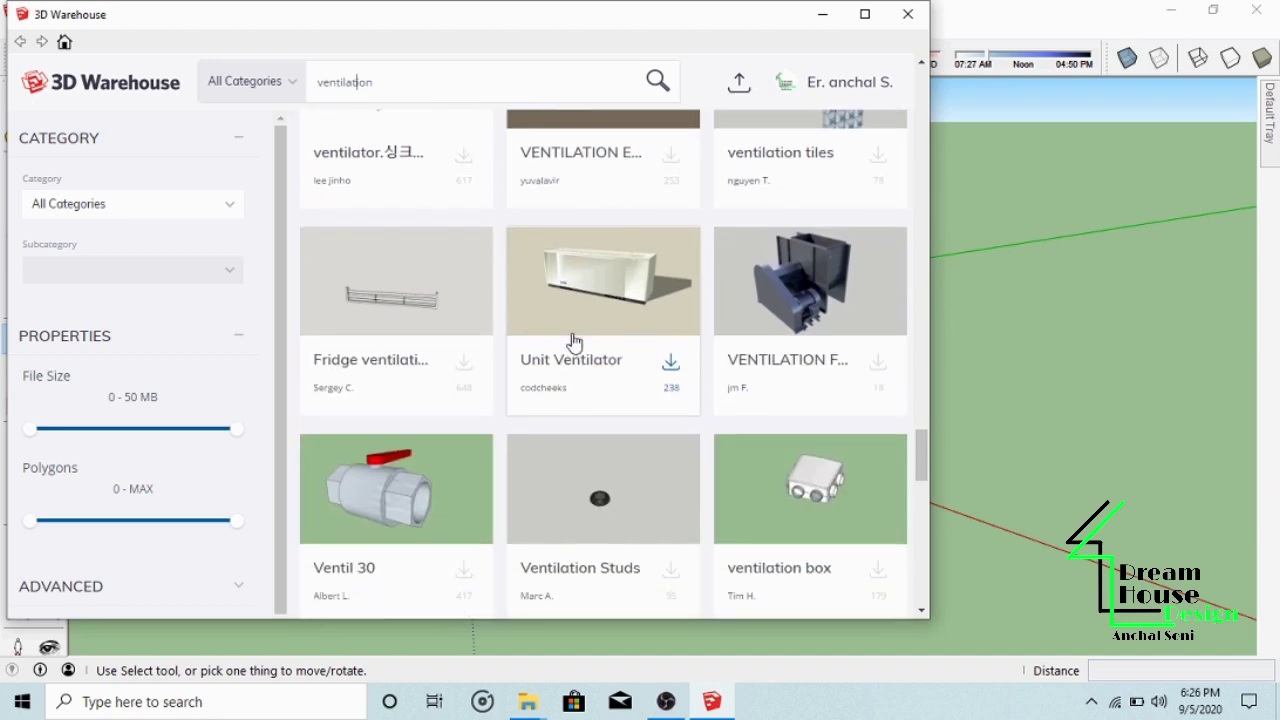
scroll(575, 342, up, 15)
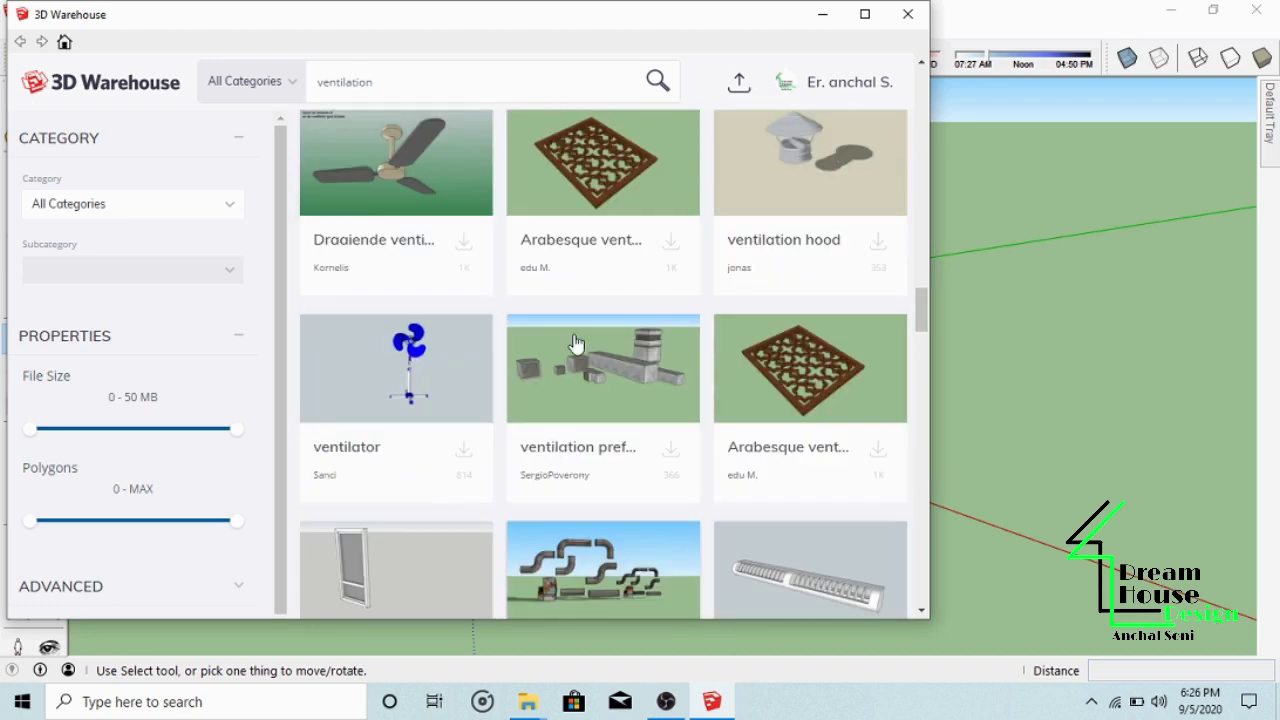
scroll(575, 342, up, 12)
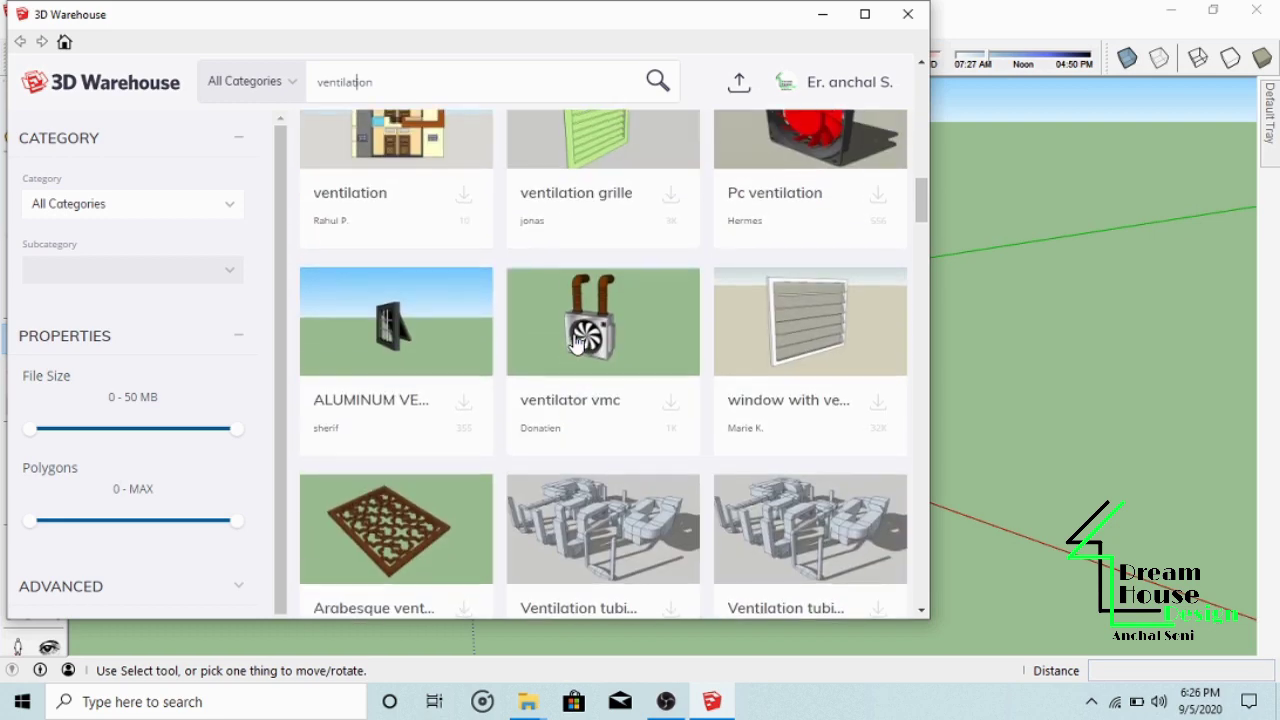
scroll(575, 344, down, 3)
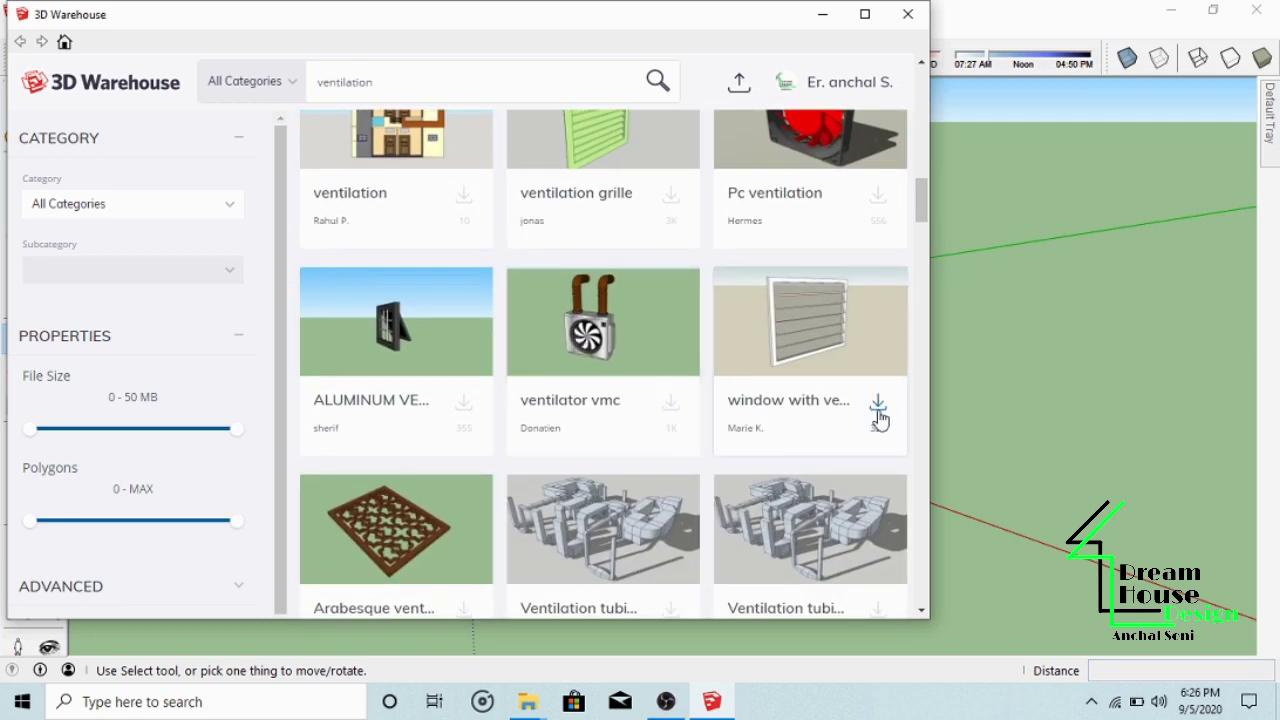
Step: Load the white louvred ventilation window directly into the model and place it on the outer wall beside the bathroom's small opening
click(878, 403)
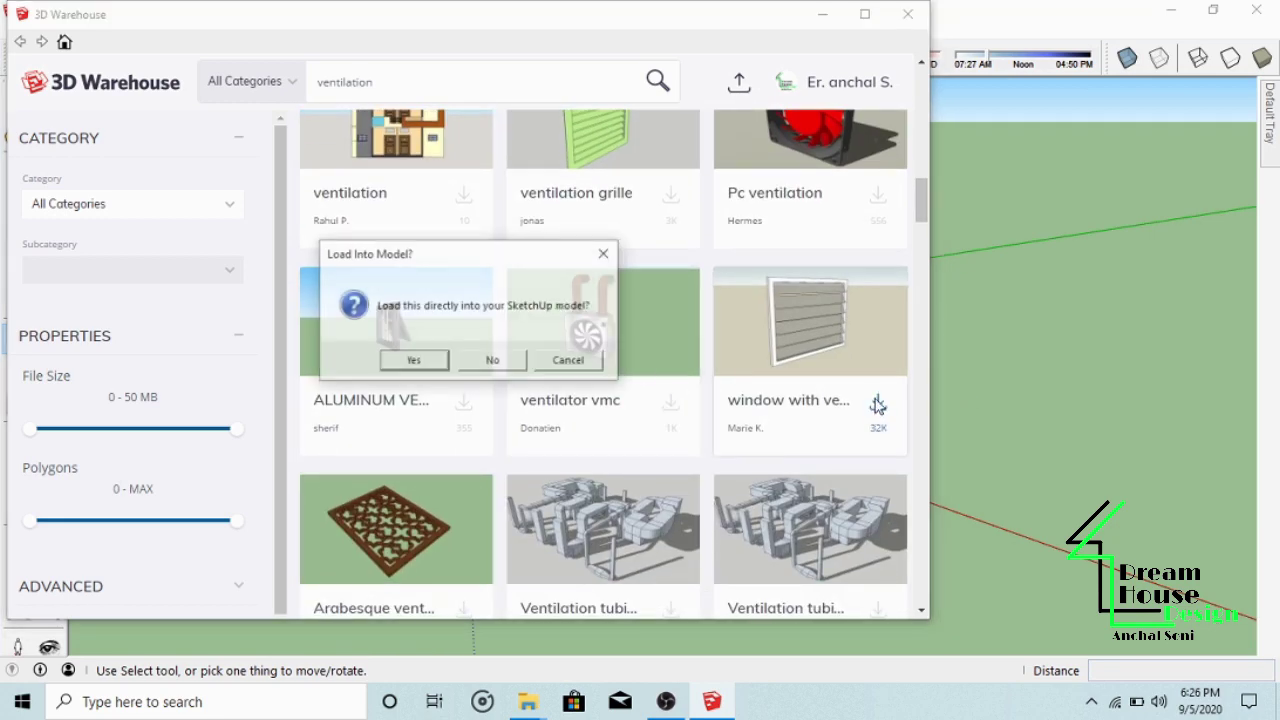
click(411, 361)
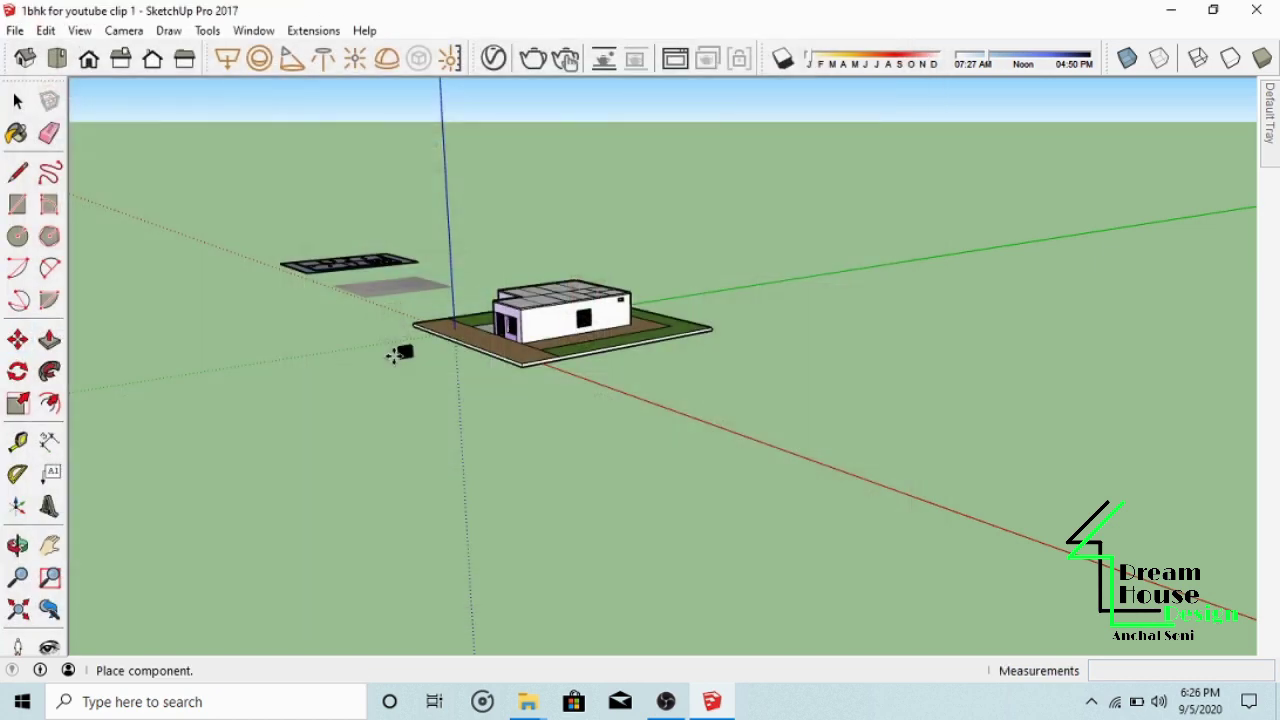
scroll(600, 315, up, 10)
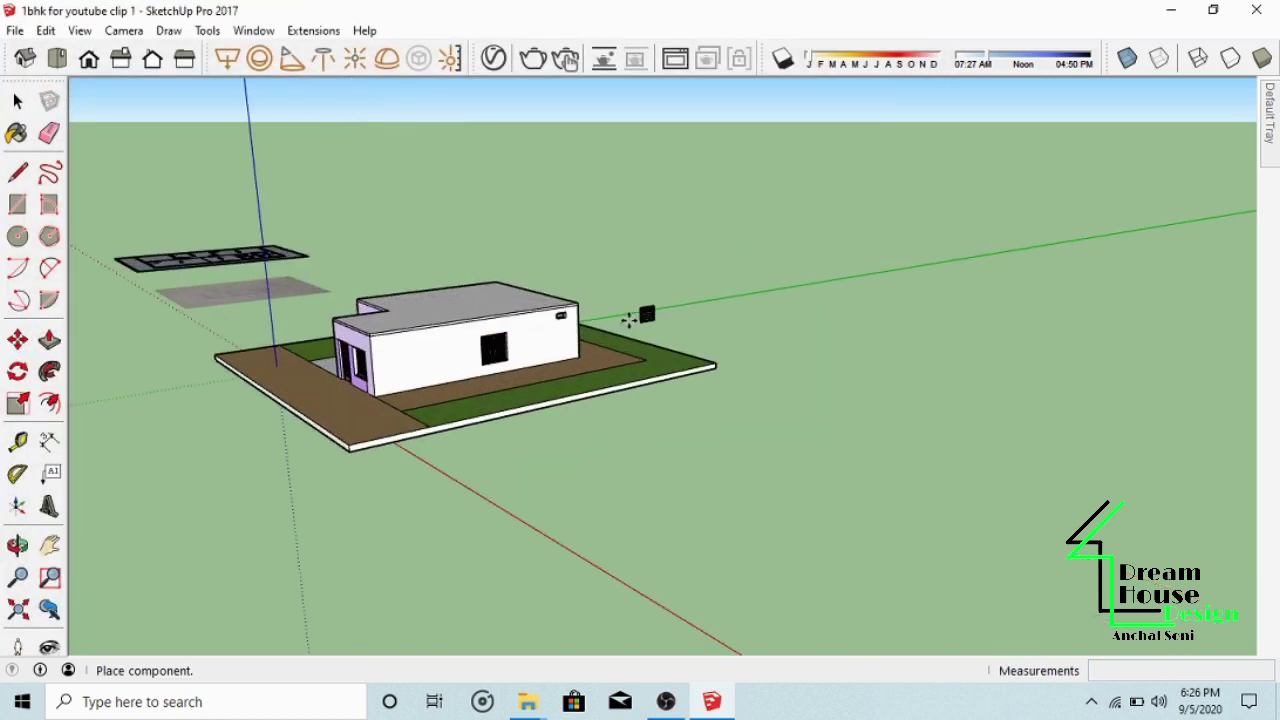
scroll(537, 318, up, 2)
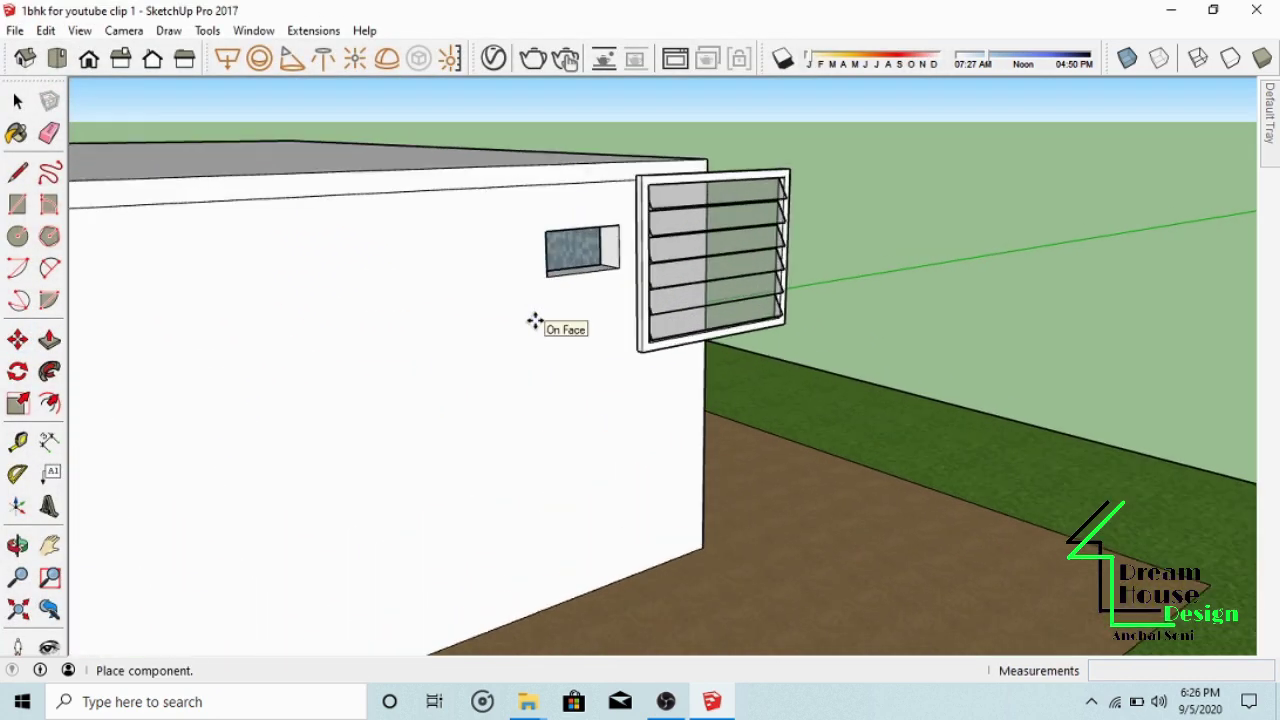
middle_drag(537, 323, 259, 329)
click(290, 330)
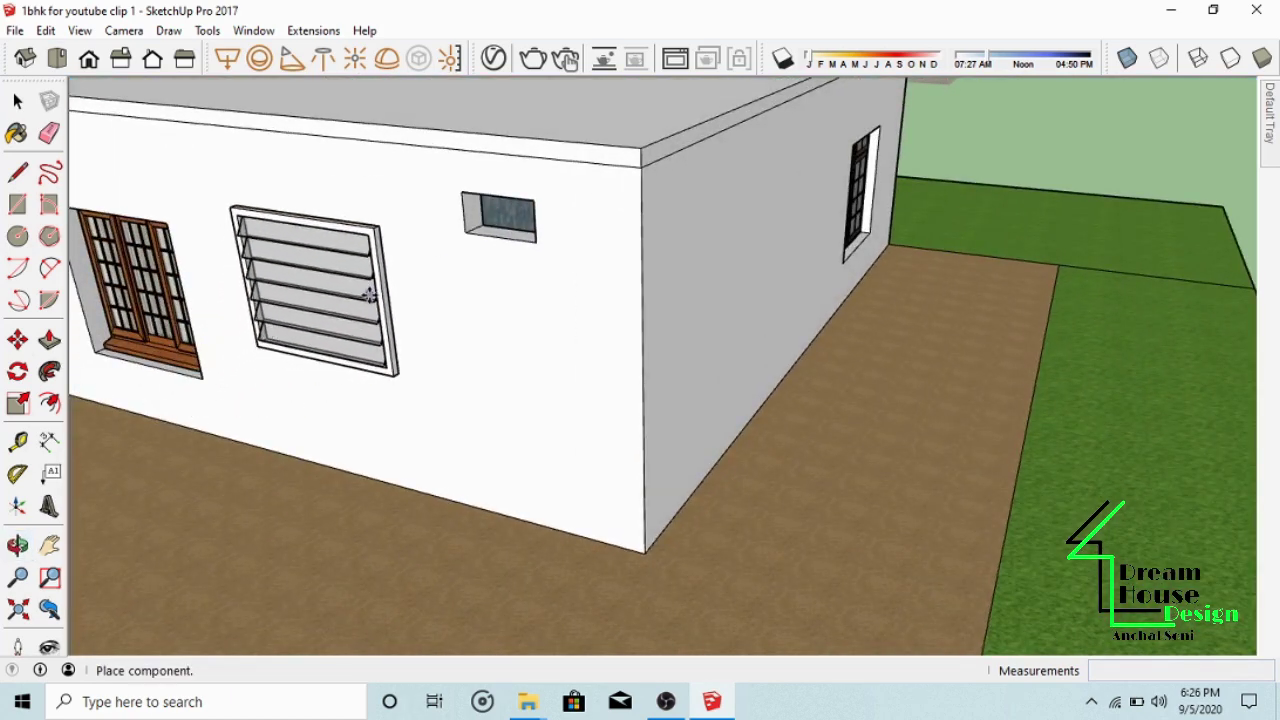
Step: Move the louvred ventilator by its lower outer corner onto the matching lower corner of the bathroom's wall opening
key(m)
middle_drag(437, 357, 252, 430)
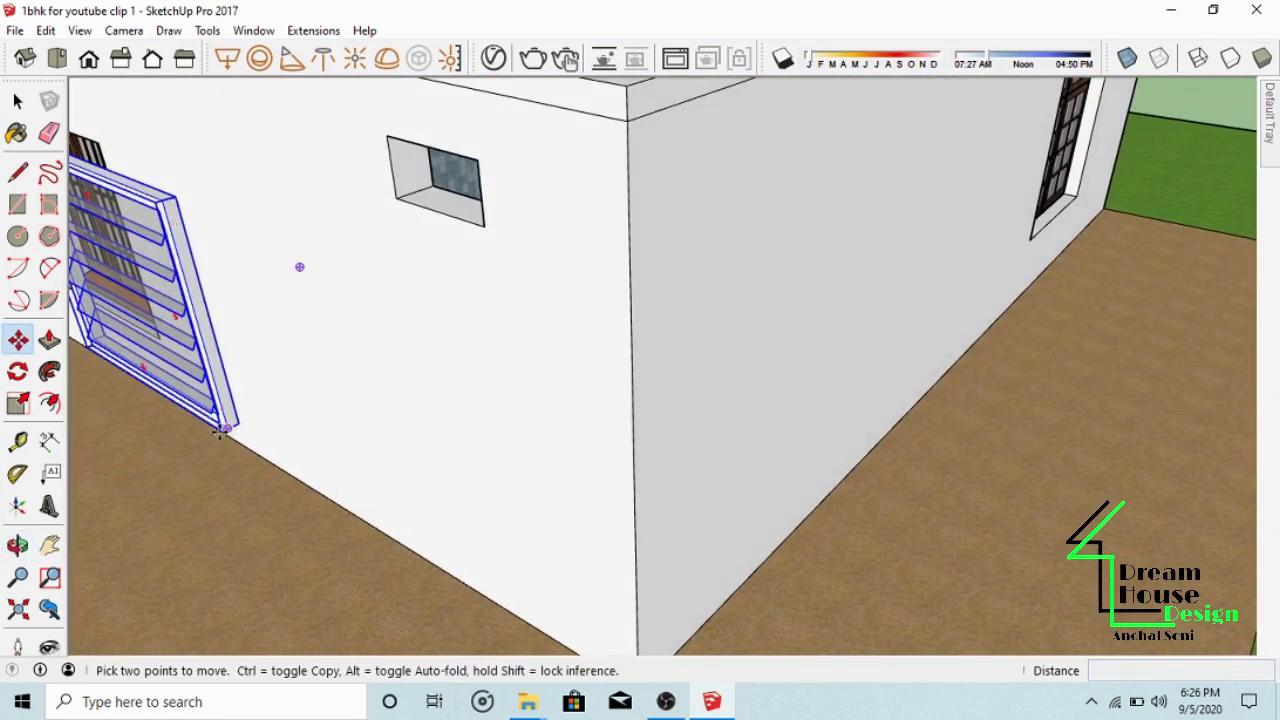
scroll(217, 428, up, 3)
scroll(280, 447, down, 2)
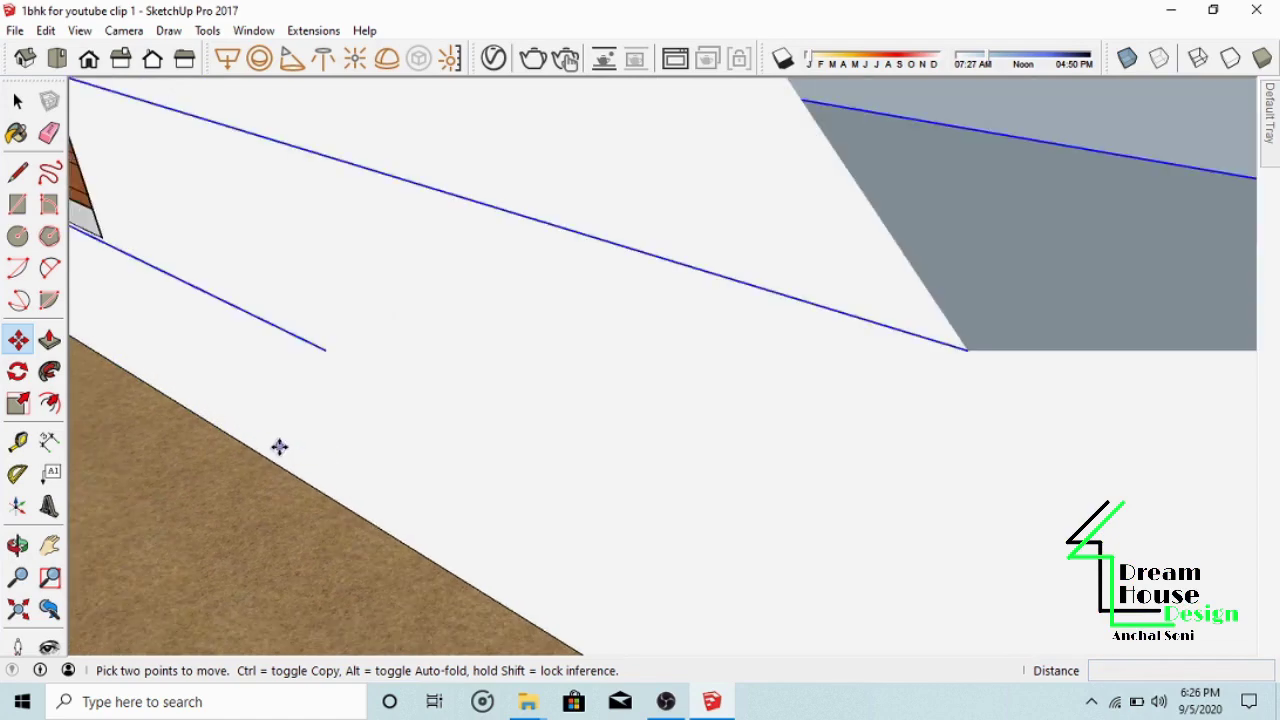
click(368, 485)
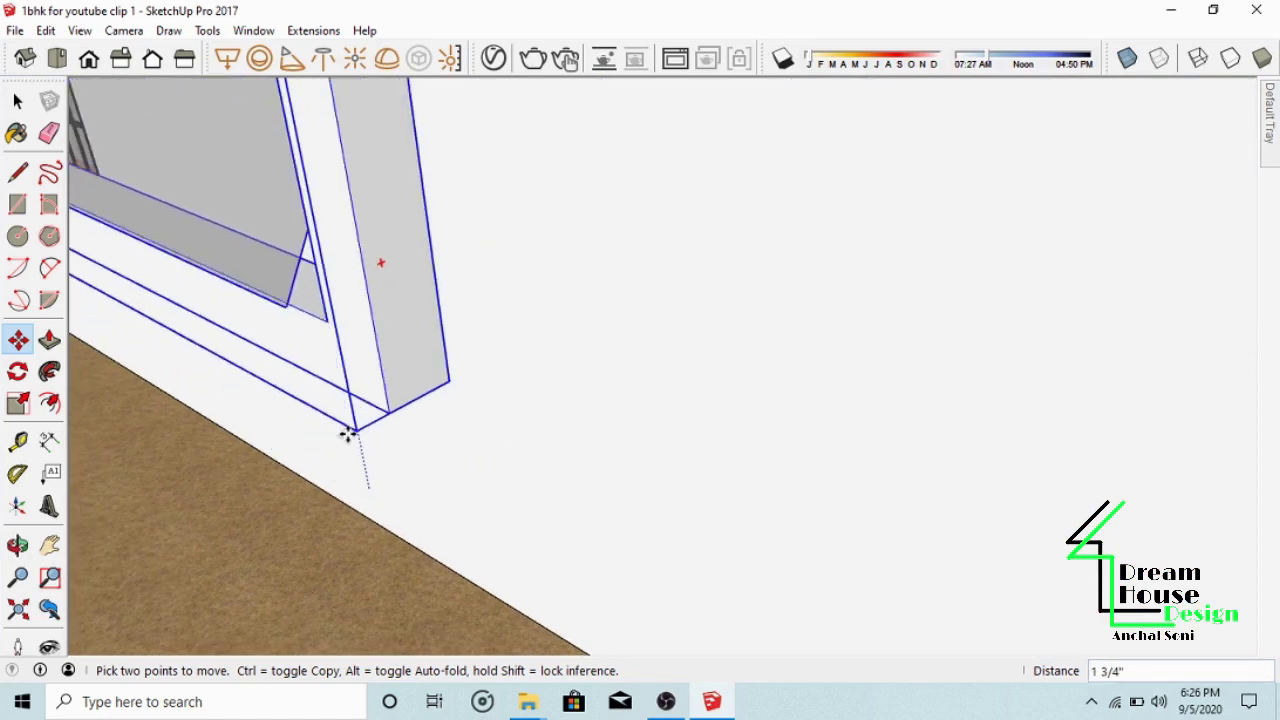
scroll(351, 437, down, 4)
scroll(569, 286, up, 4)
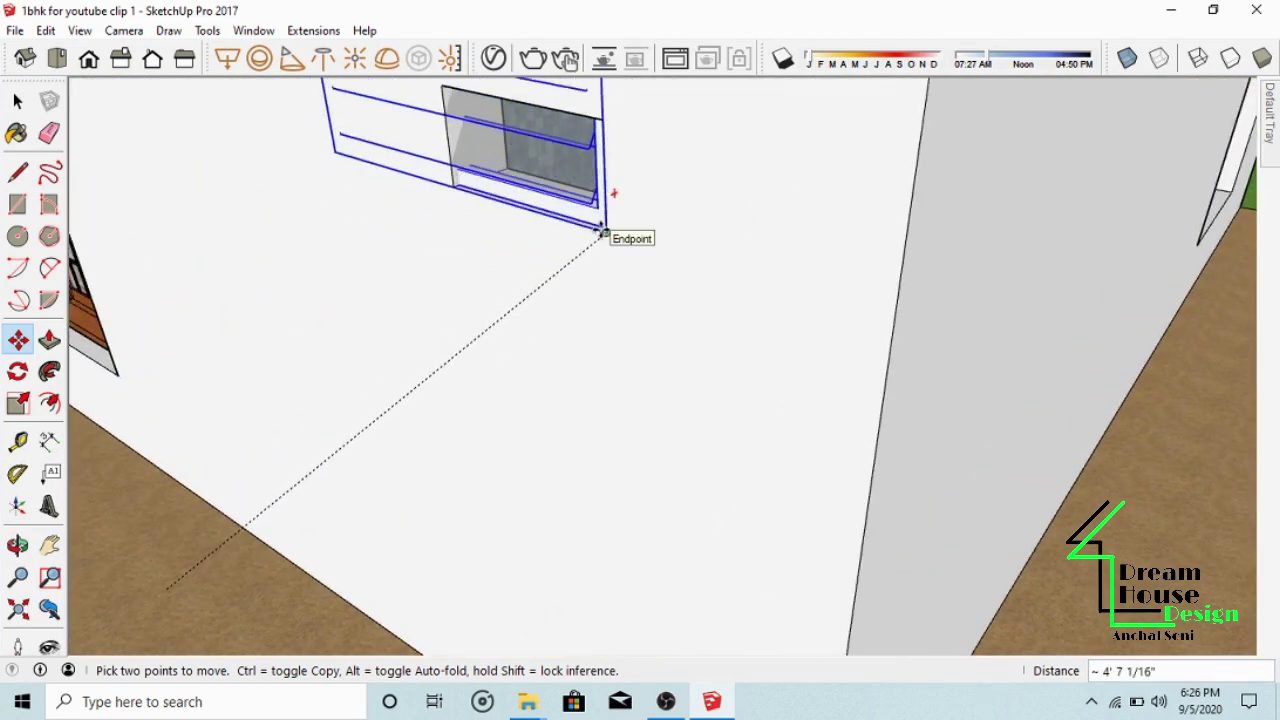
click(605, 232)
scroll(517, 354, down, 4)
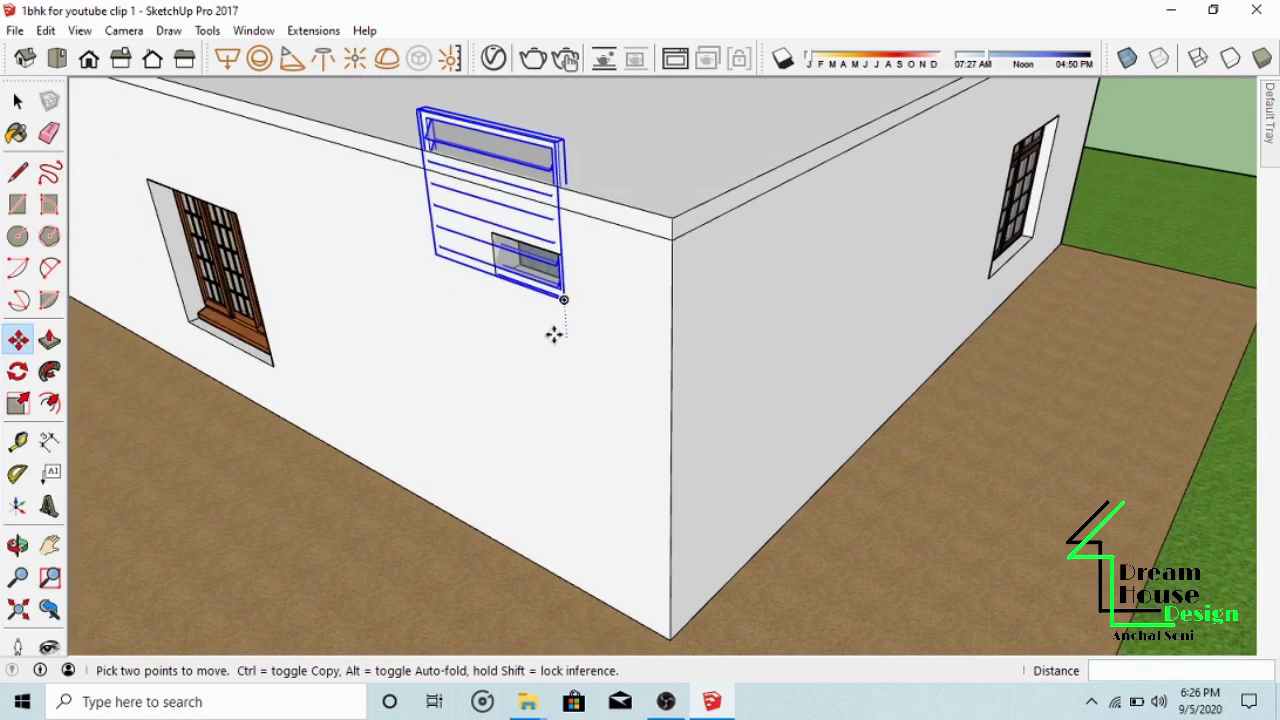
Step: Scale the ventilator's height and width down to fit the bathroom opening, using about 0.51 for the width, and clear the selection
scroll(740, 320, up, 4)
click(22, 405)
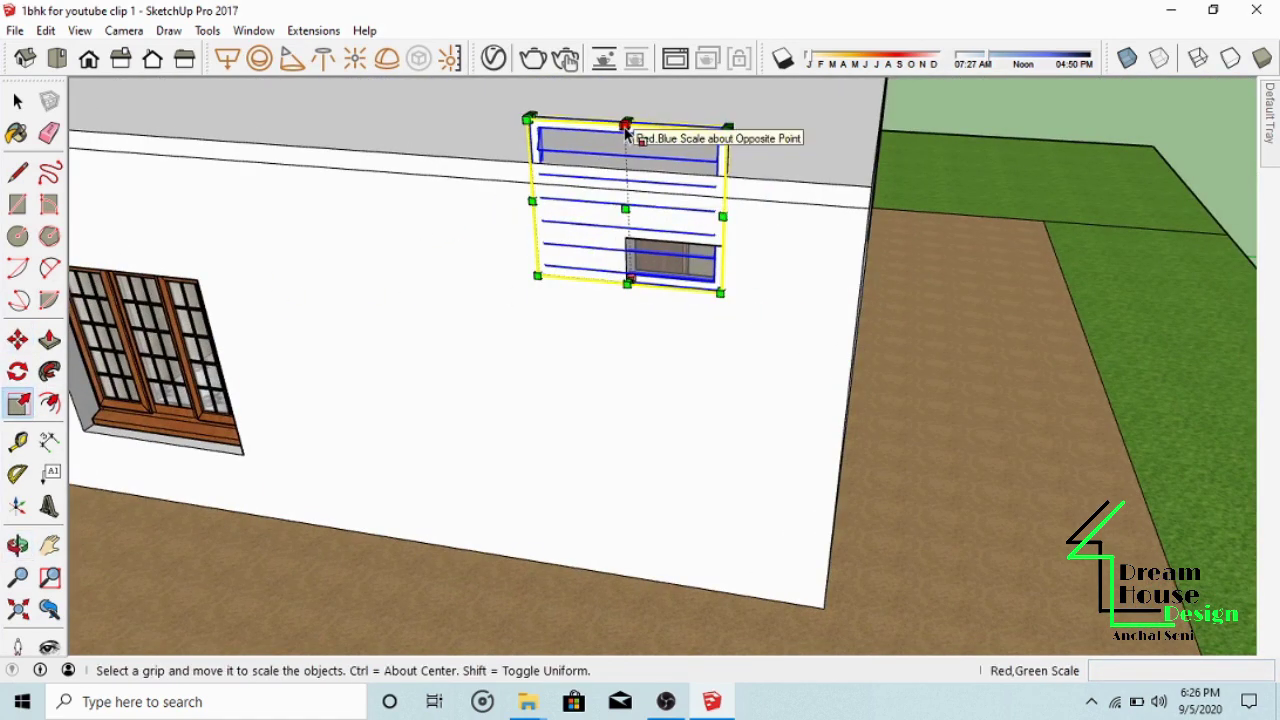
drag(625, 130, 630, 262)
scroll(576, 255, up, 3)
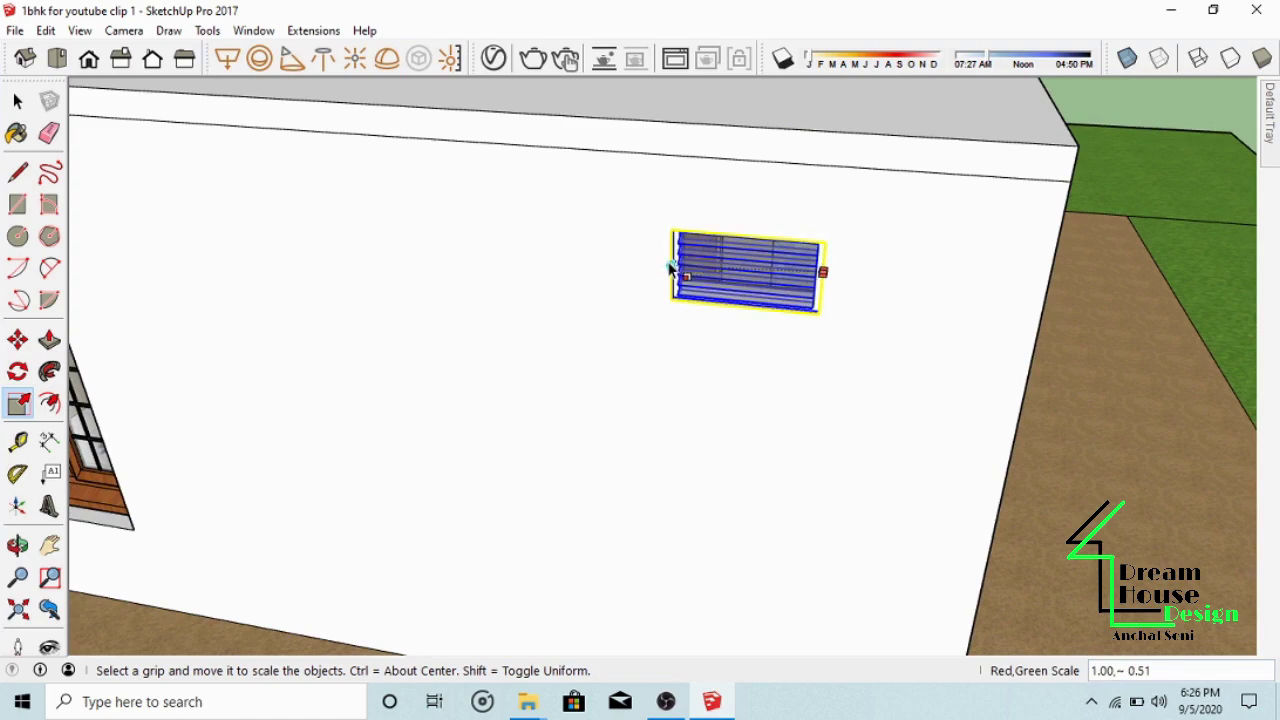
middle_drag(670, 268, 802, 161)
scroll(560, 285, up, 5)
drag(560, 148, 1006, 177)
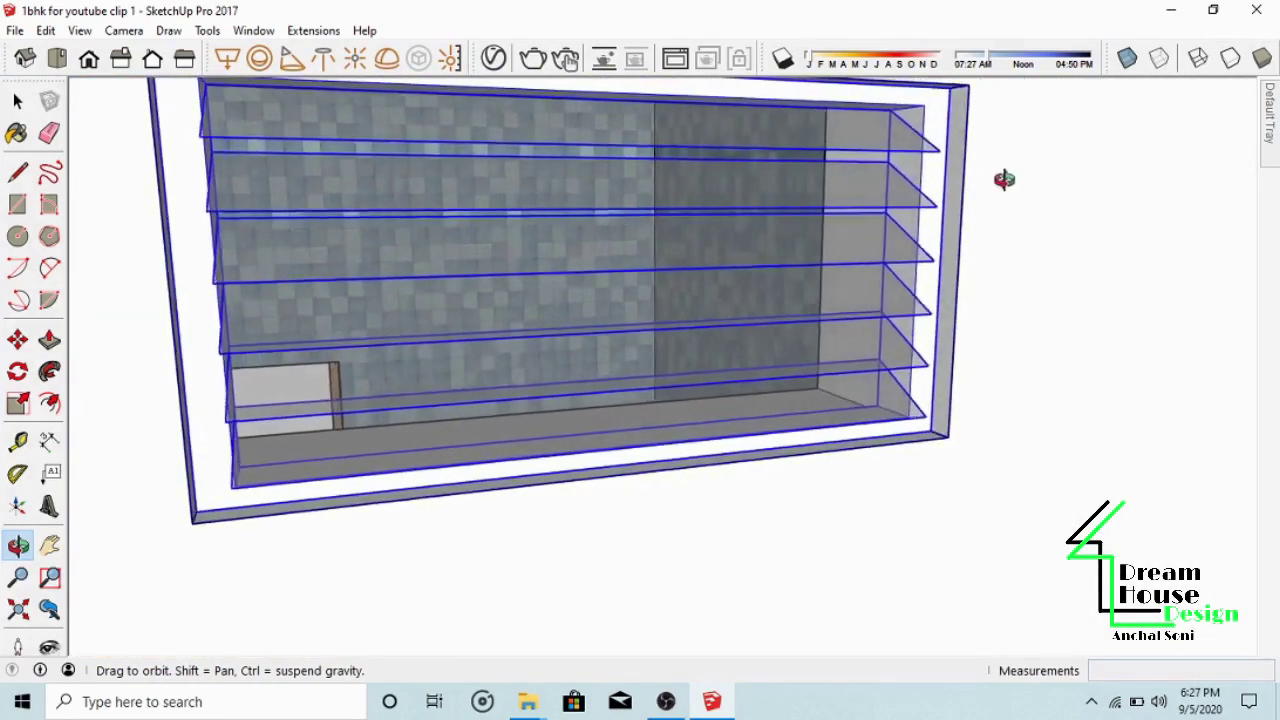
key(s)
scroll(700, 340, down, 5)
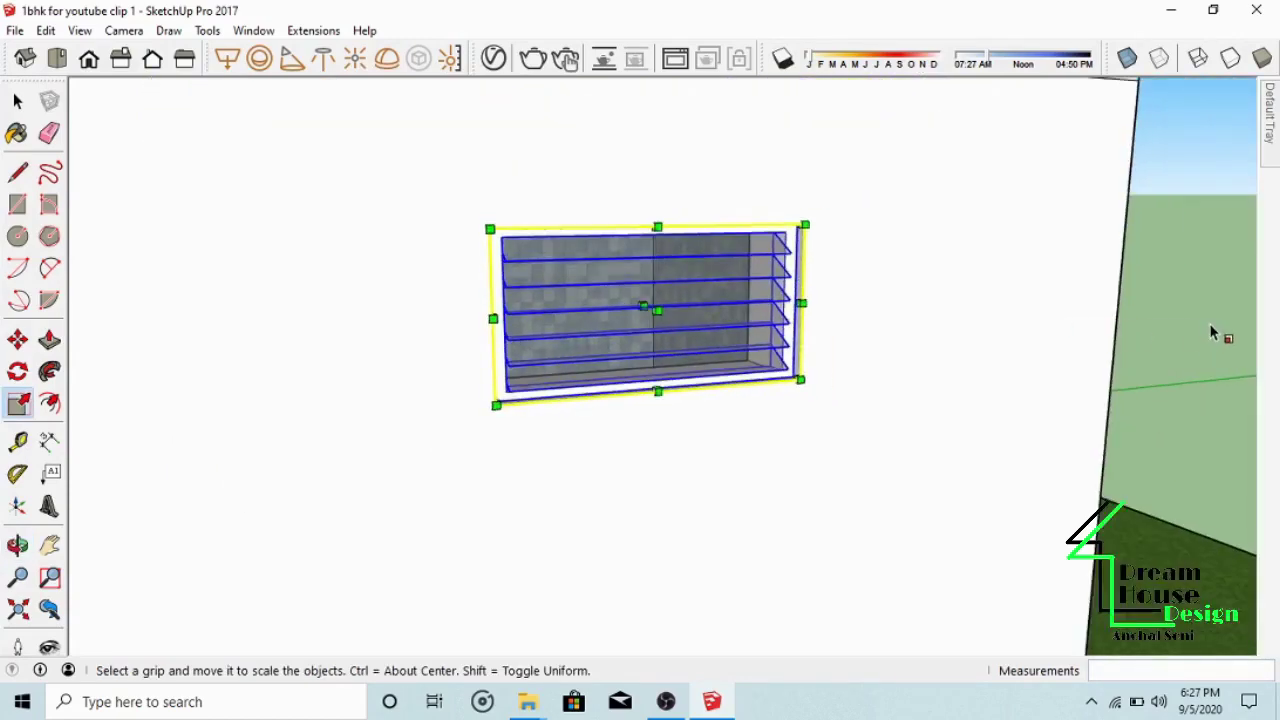
key(Escape)
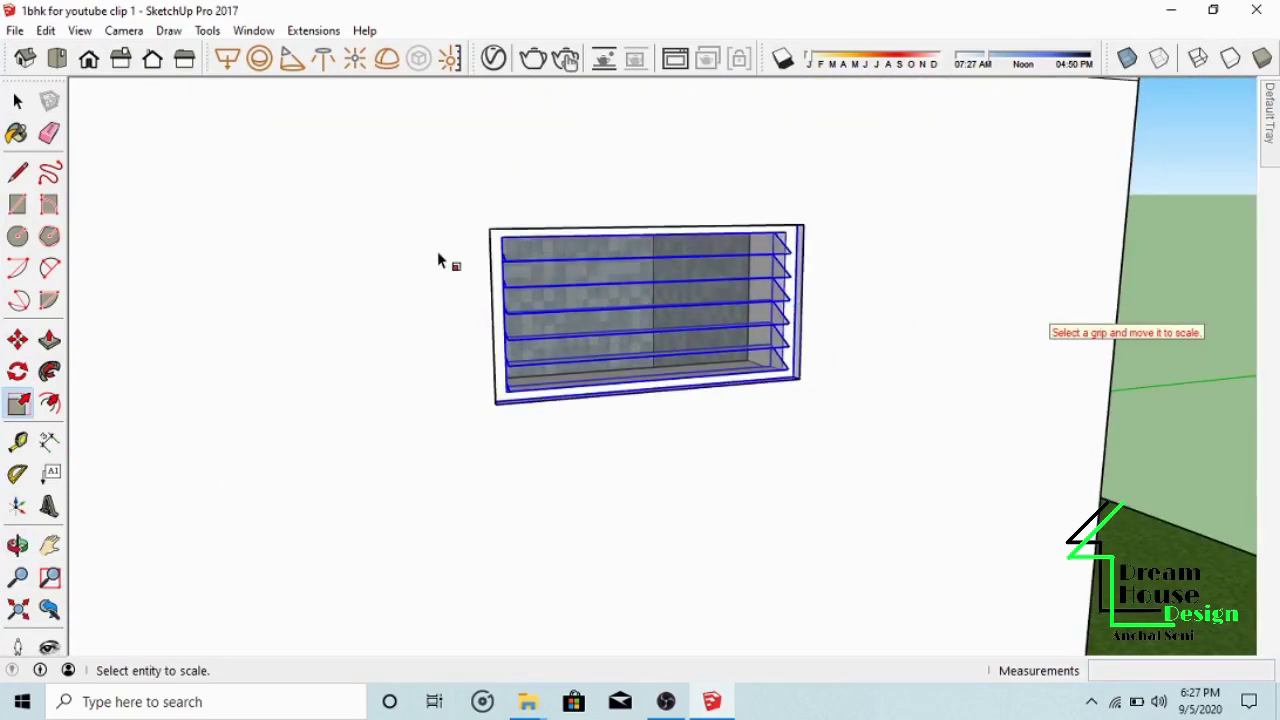
click(18, 101)
click(823, 326)
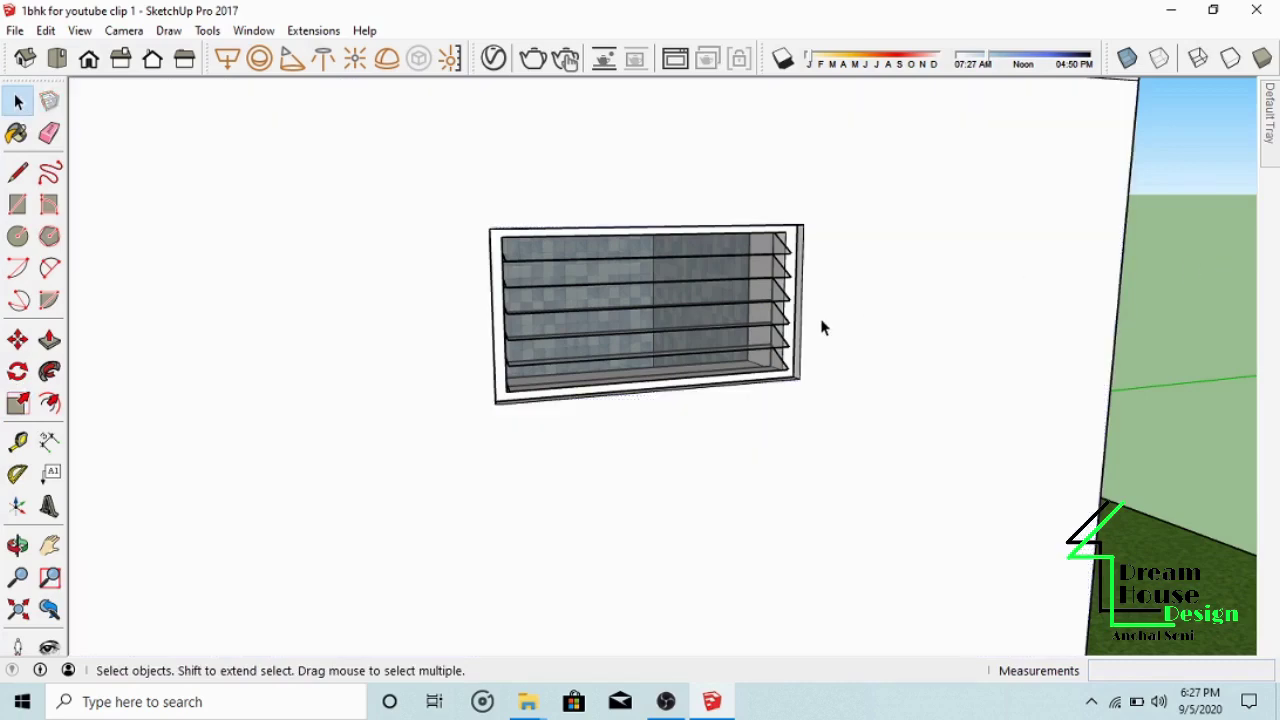
Step: Move the louvred ventilator 5" inward from the outer wall face into the bathroom opening
scroll(823, 326, up, 5)
middle_drag(823, 326, 755, 405)
click(755, 405)
scroll(755, 405, up, 1)
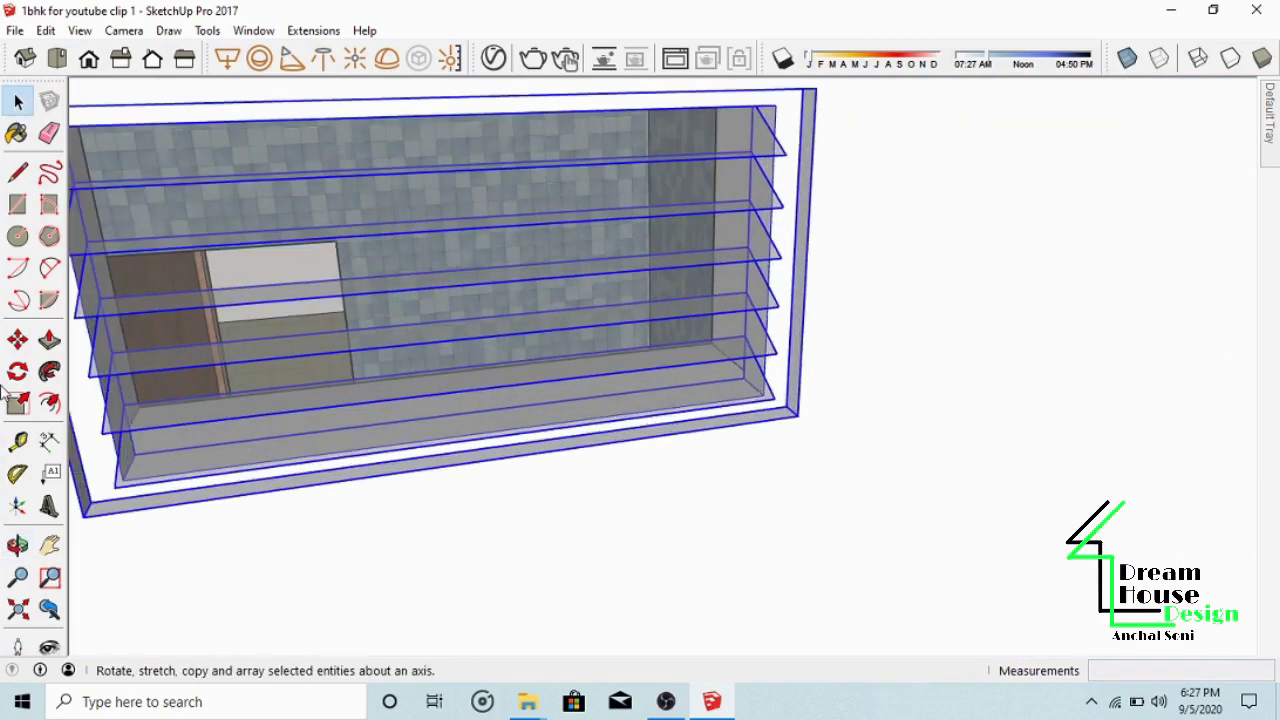
click(18, 341)
scroll(728, 432, up, 2)
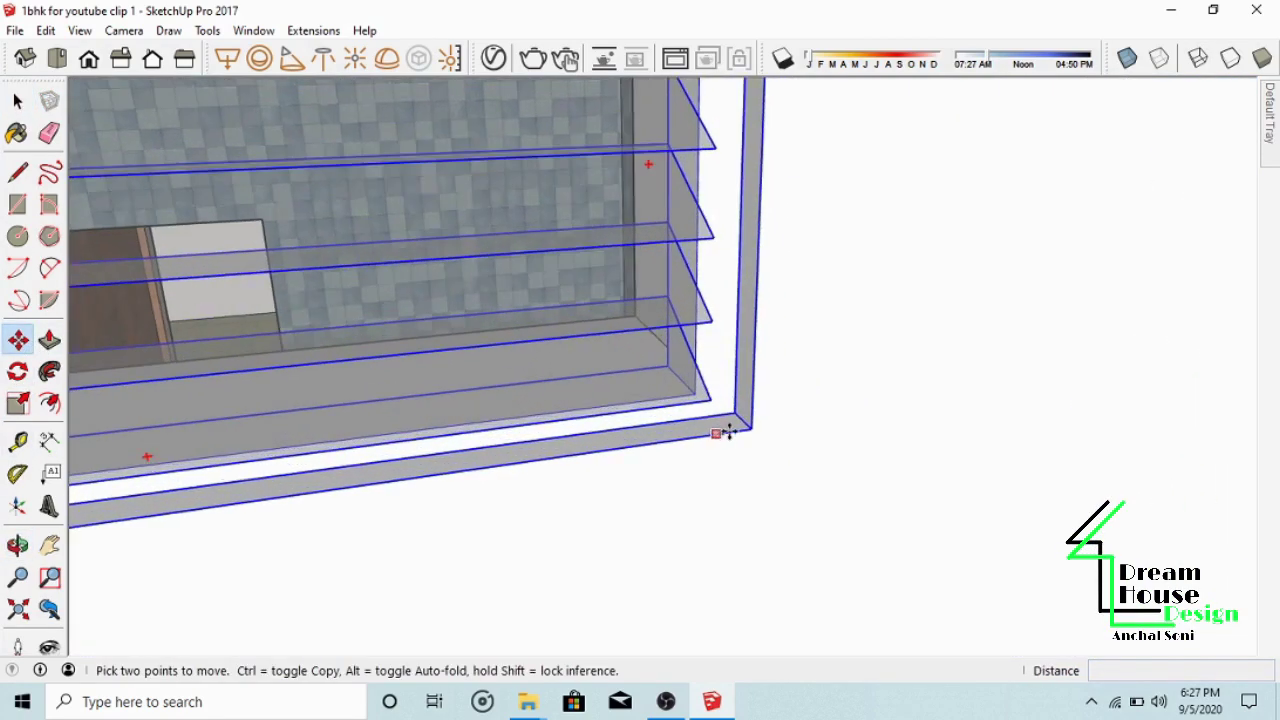
click(748, 427)
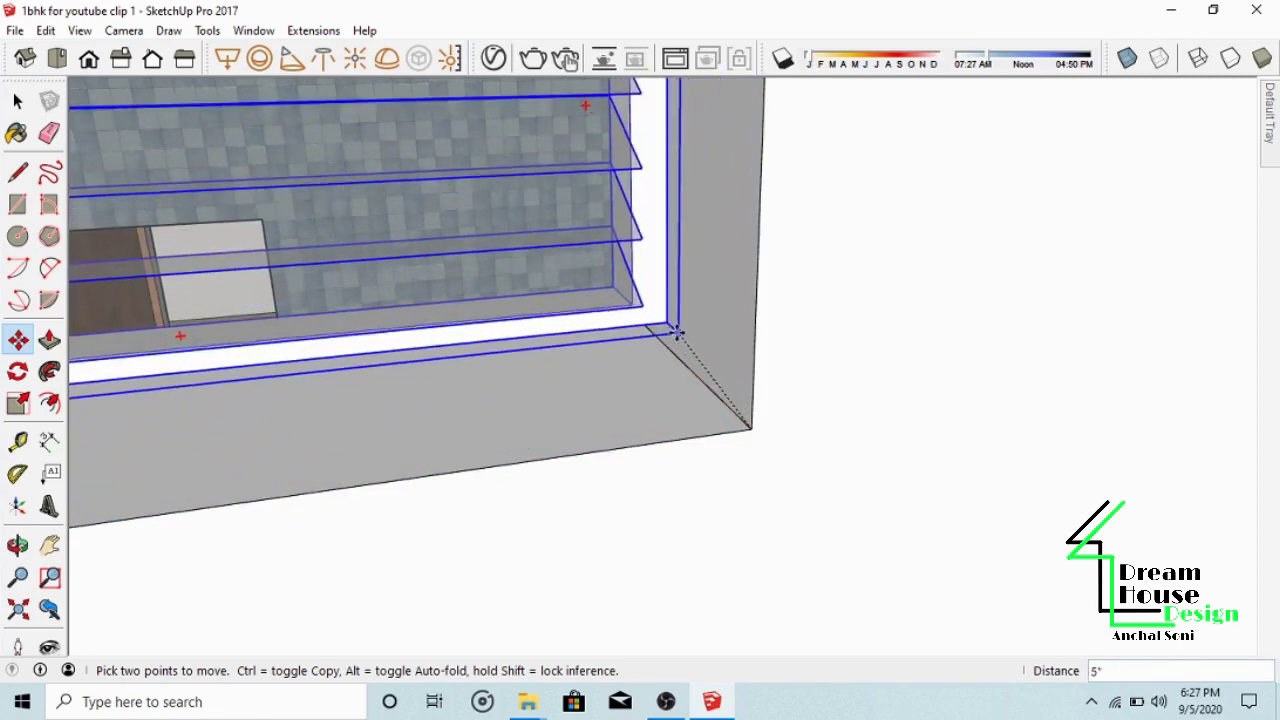
click(675, 360)
scroll(788, 432, down, 8)
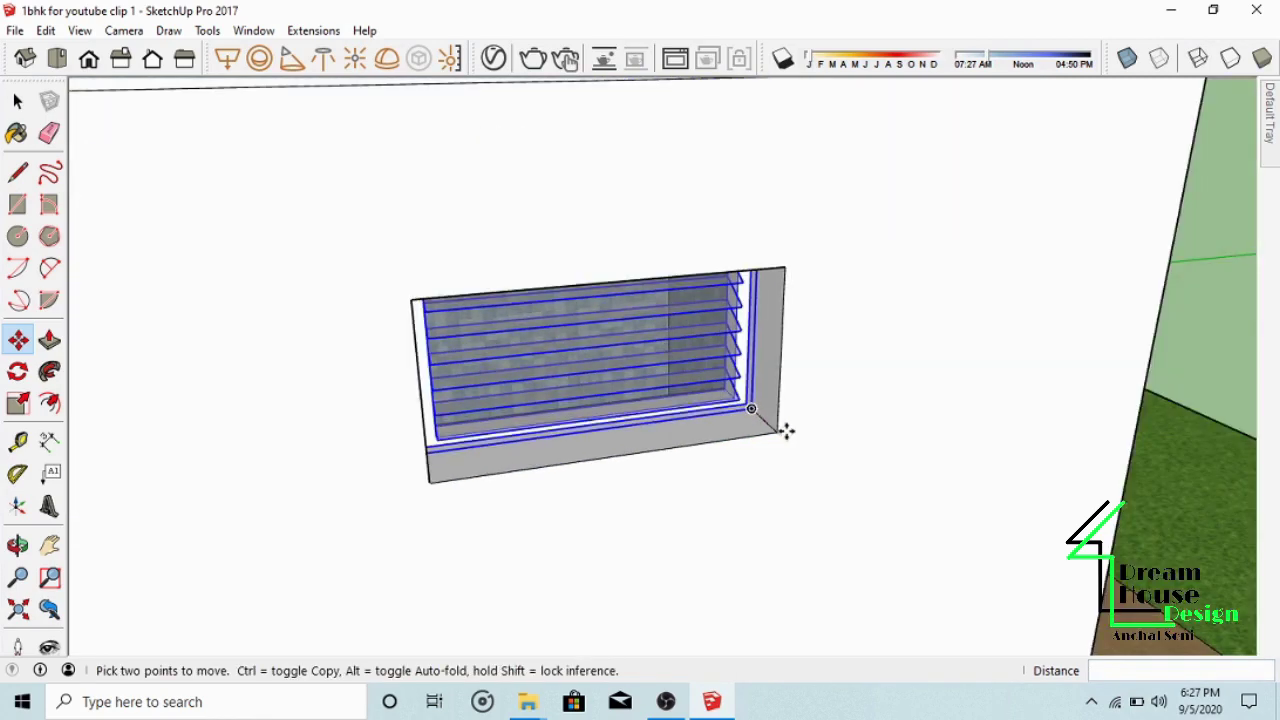
Step: Move the recessed ventilator 2 1/4" back toward the outer wall face within the opening
mouse_move(740, 402)
middle_down()
mouse_move(452, 294)
mouse_move(280, 323)
mouse_move(143, 397)
mouse_move(274, 349)
mouse_move(766, 337)
mouse_move(674, 346)
mouse_move(526, 331)
middle_up()
scroll(762, 392, up, 8)
scroll(790, 404, up, 2)
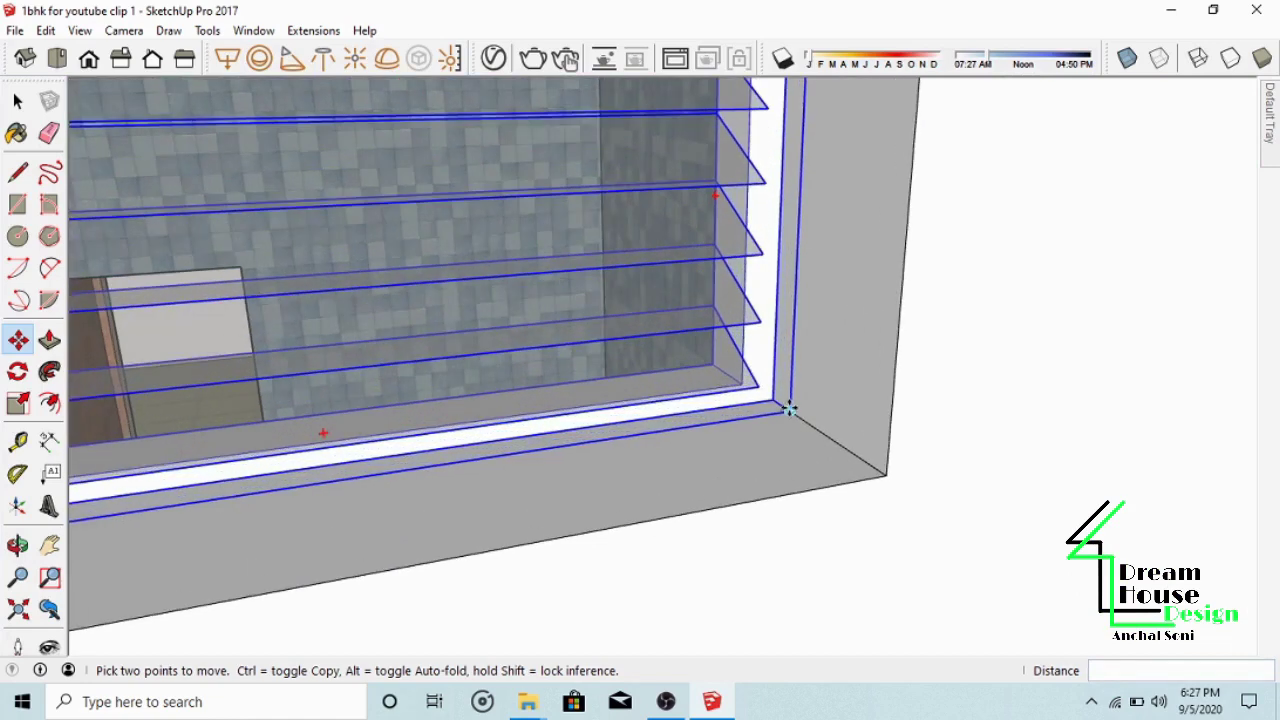
click(790, 410)
scroll(831, 440, down, 8)
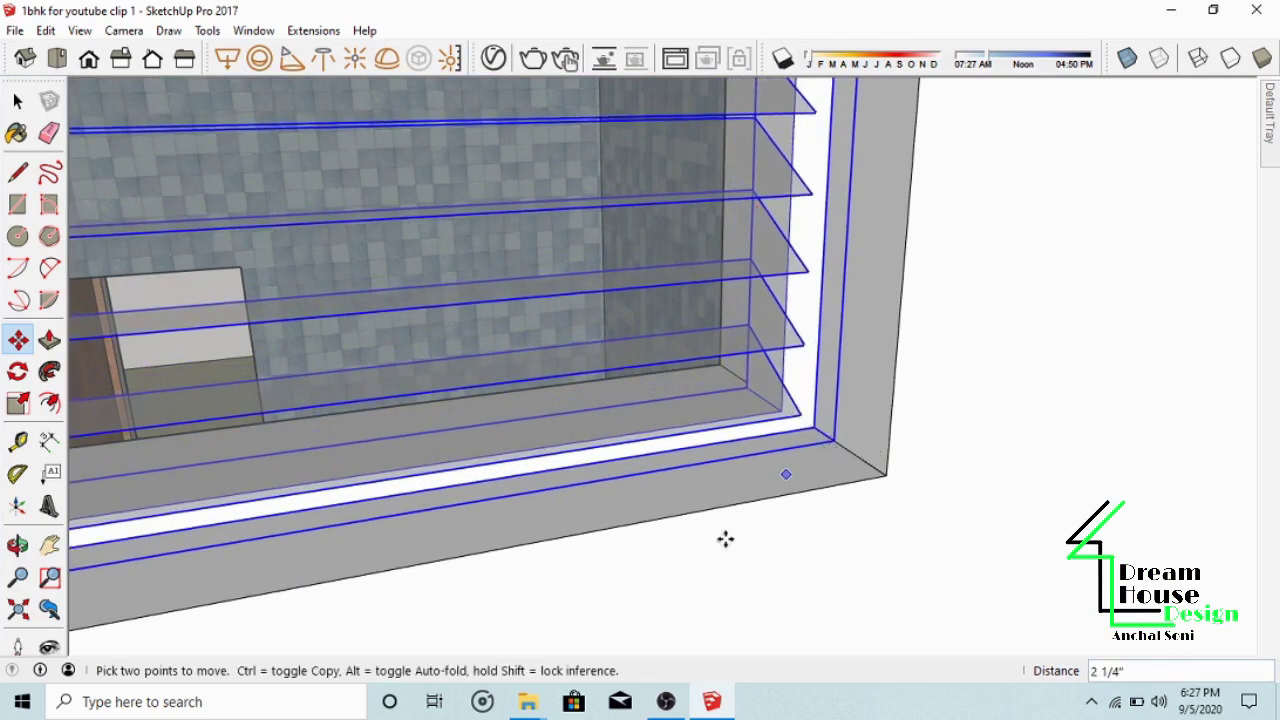
Step: Examine the whole house from outside, from the ventilator wall around to the front elevation and the roof slab
key(Escape)
scroll(683, 260, down, 10)
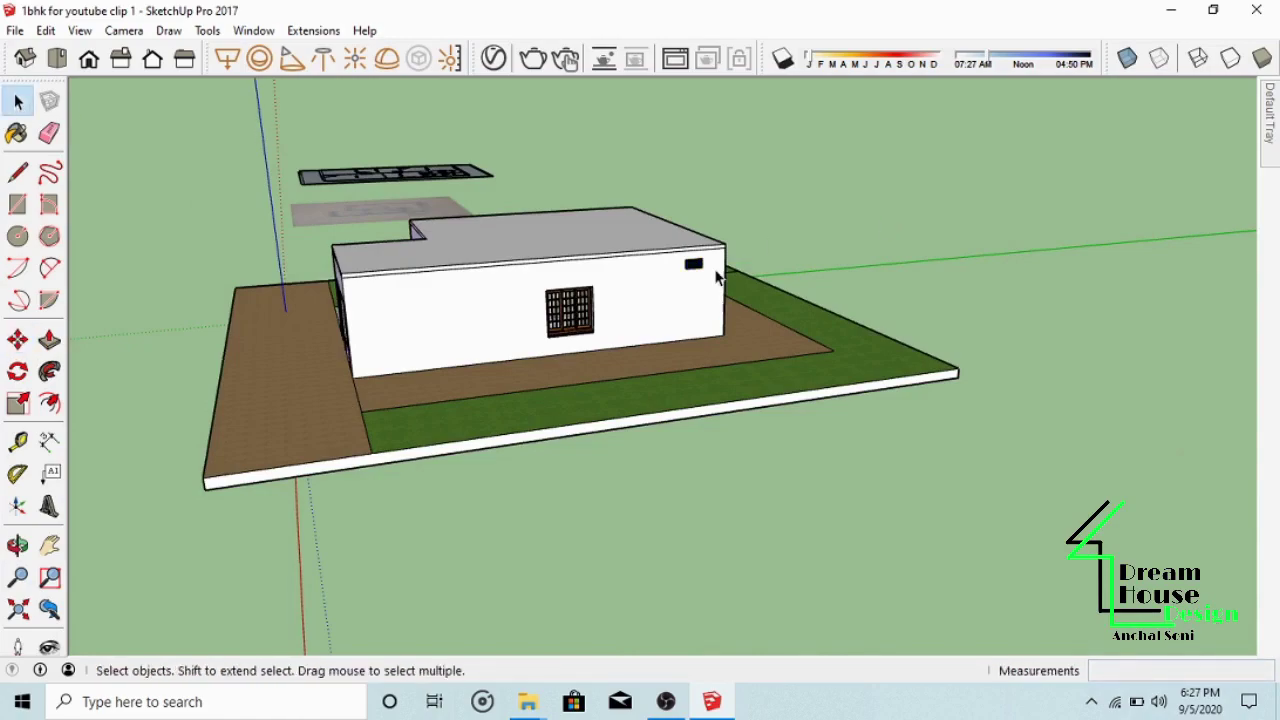
scroll(589, 349, up, 4)
middle_drag(589, 349, 1272, 305)
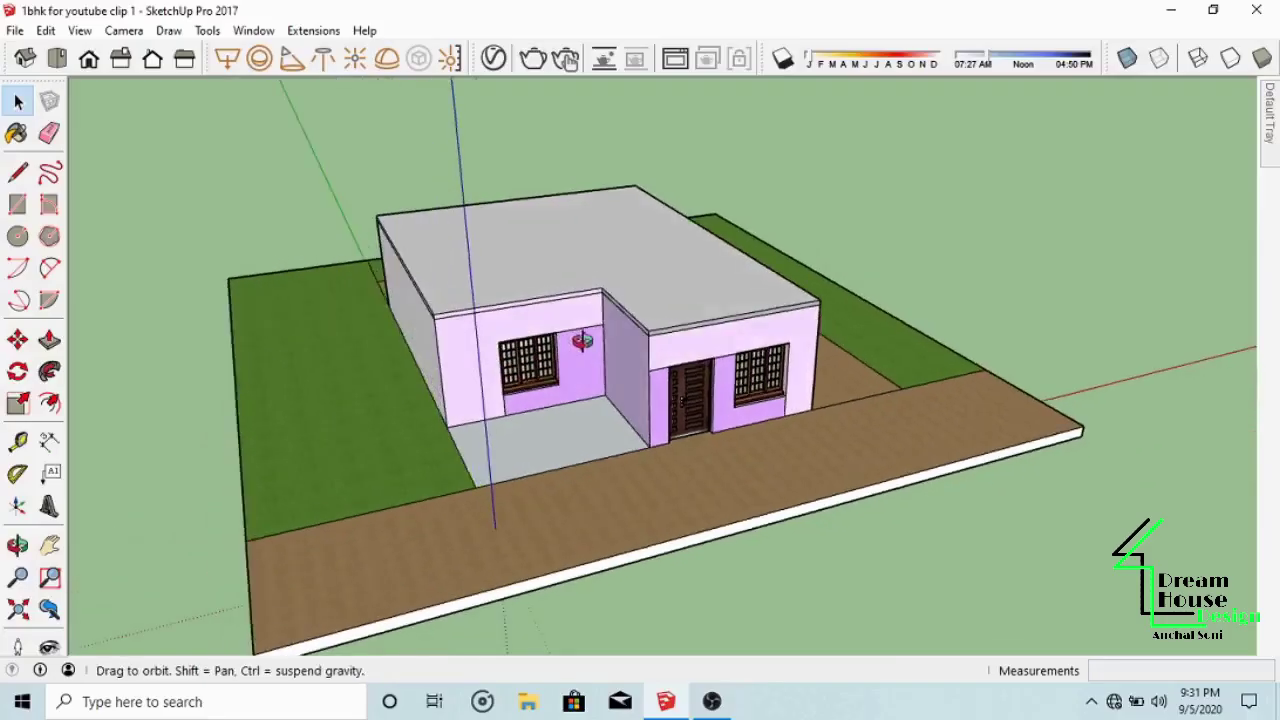
mouse_move(560, 340)
mouse_down()
mouse_move(206, 334)
mouse_move(415, 340)
mouse_up()
middle_drag(415, 340, 480, 414)
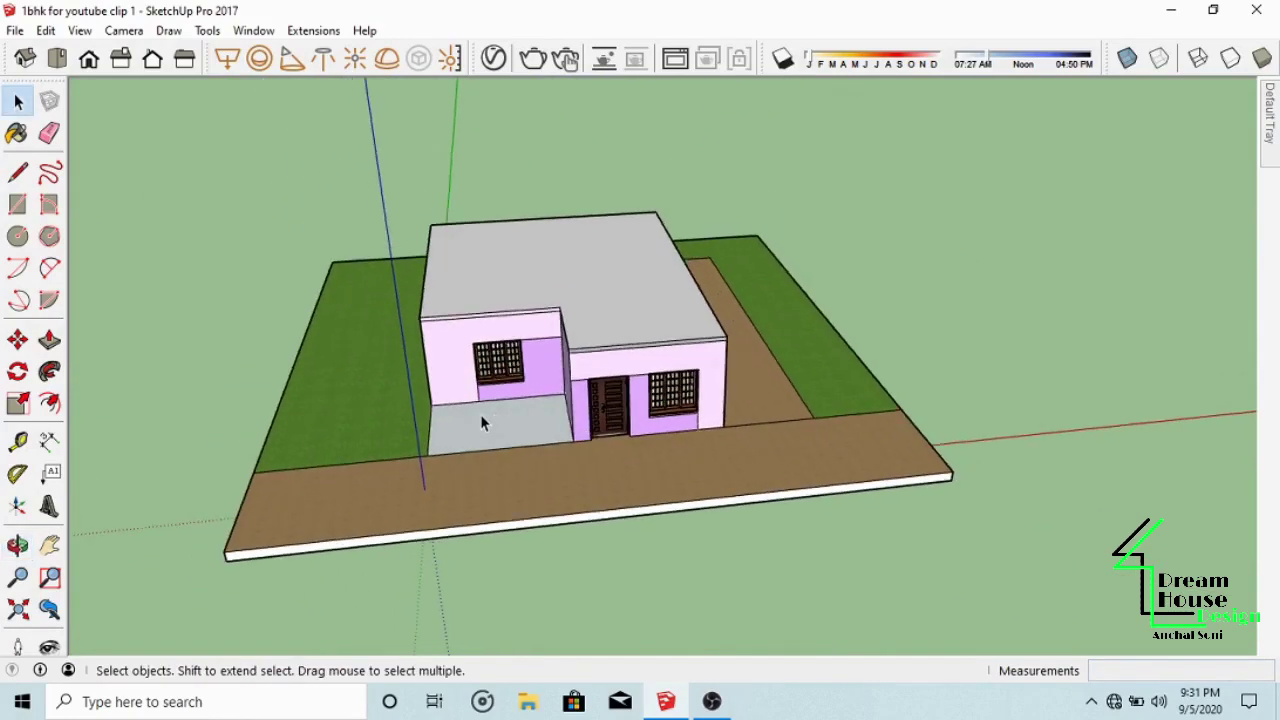
middle_drag(595, 345, 572, 423)
middle_drag(684, 290, 491, 423)
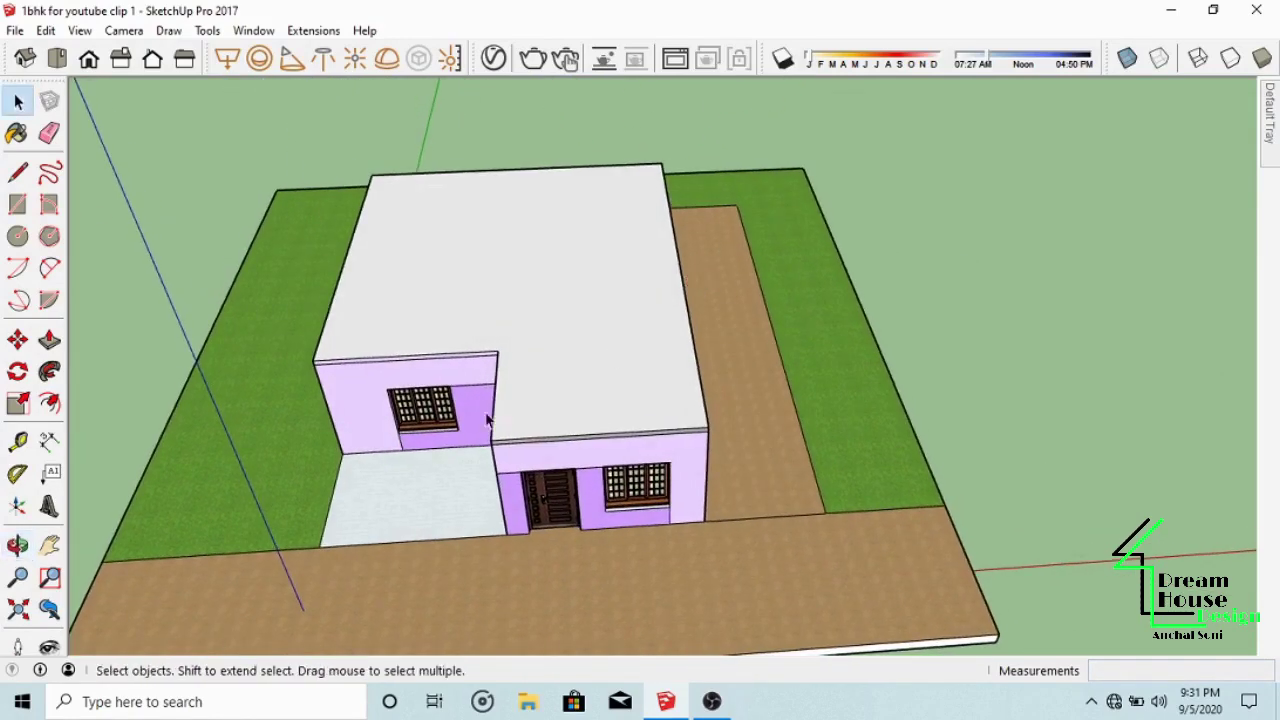
Step: Offset the roof slab's outline inward to form a narrow parapet border around the roof
click(49, 402)
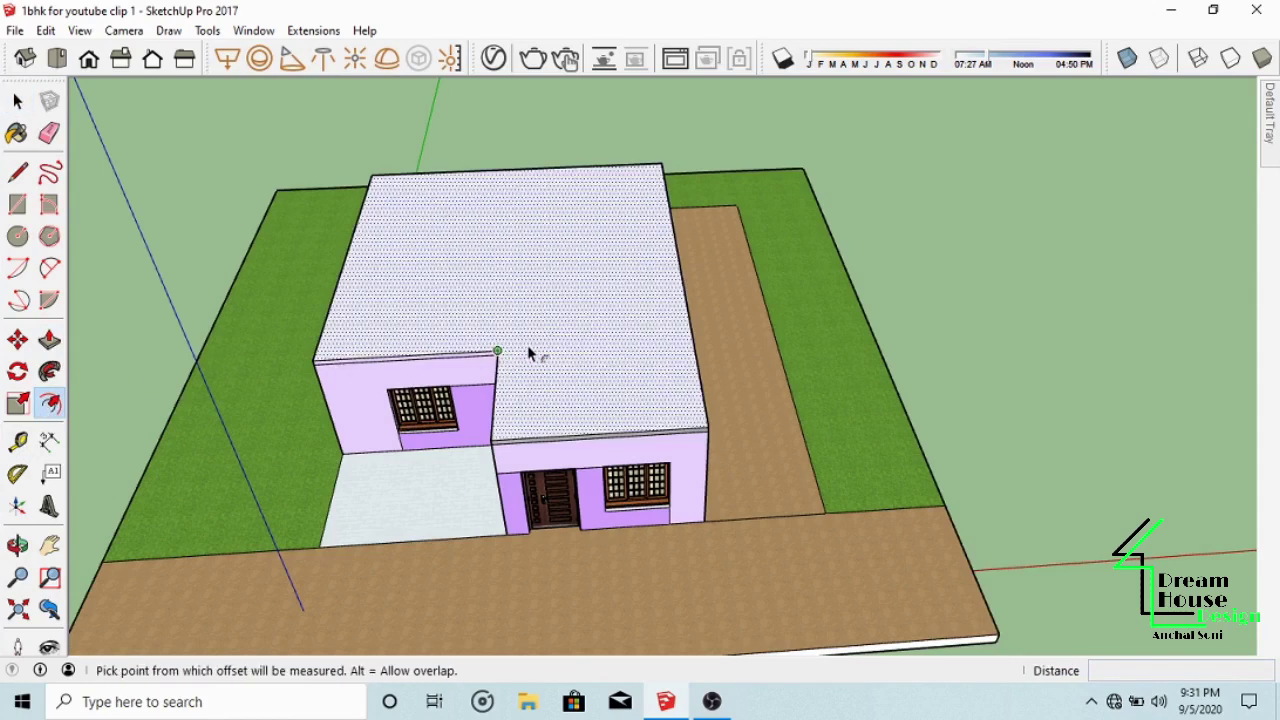
click(497, 351)
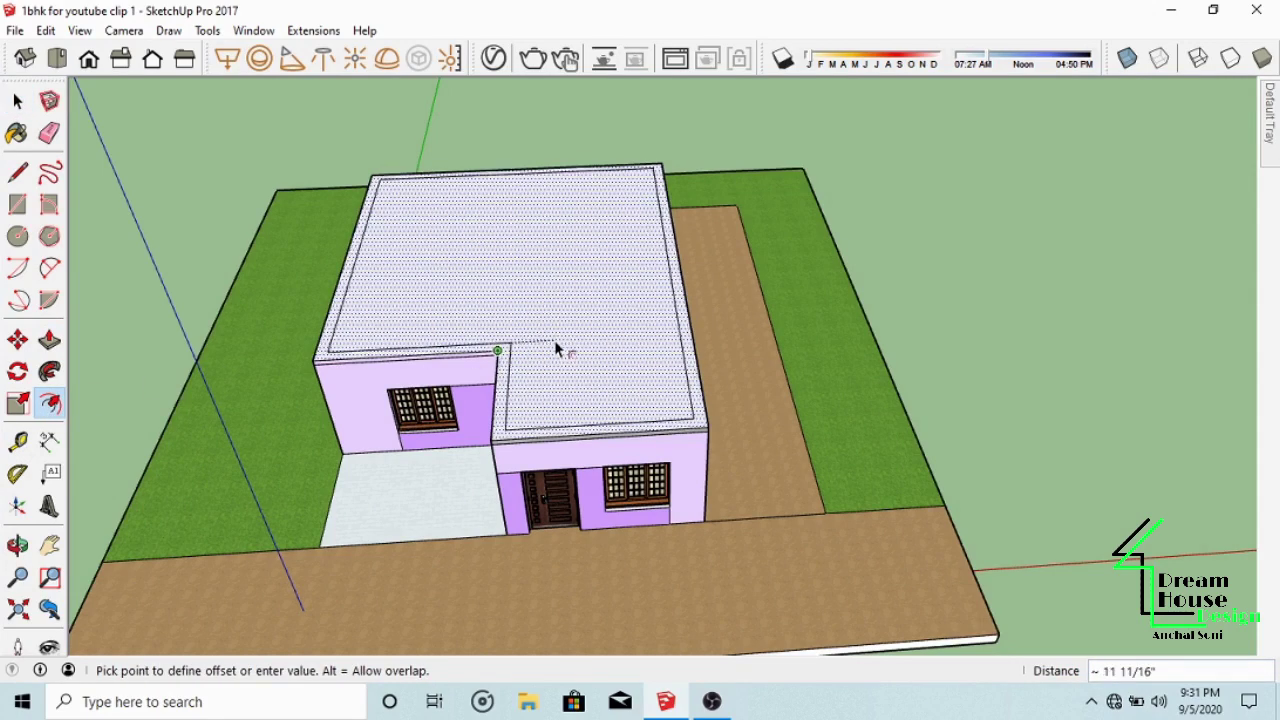
key(Return)
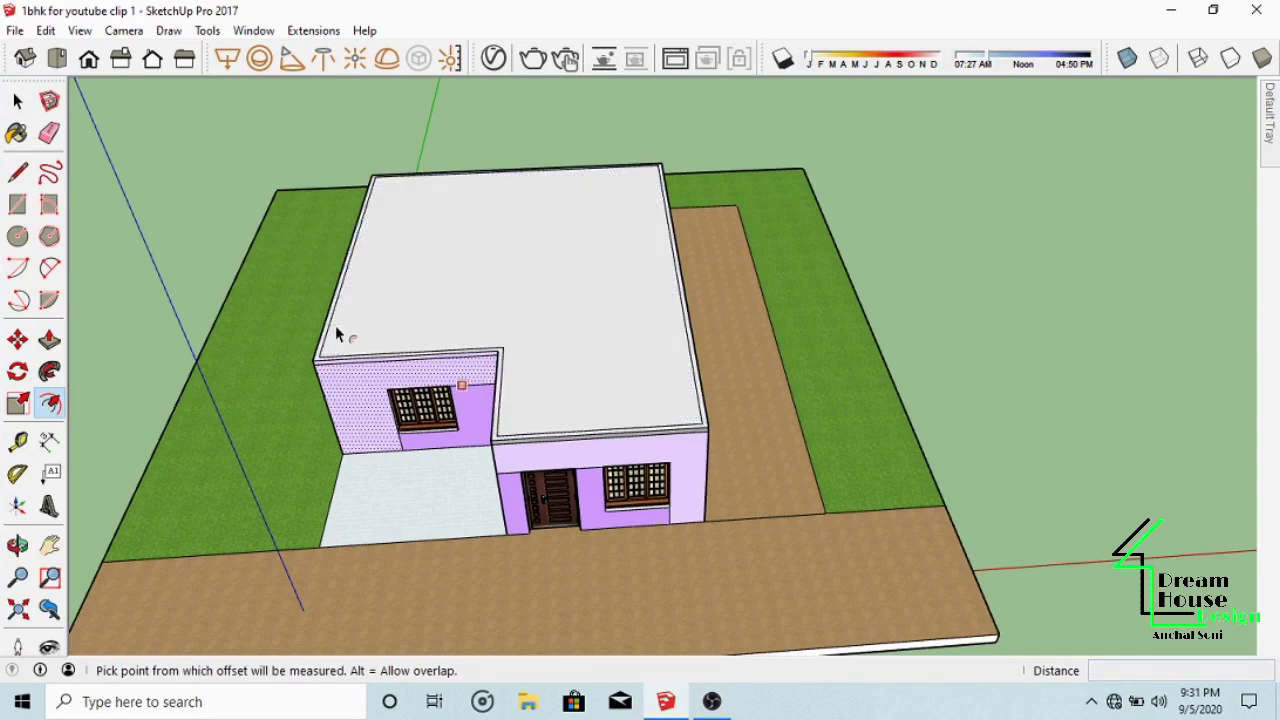
Step: Split the roof border with a line from the front recess corner toward the rear, and erase the excess line across the slab
click(17, 172)
scroll(537, 316, up, 3)
scroll(440, 321, up, 3)
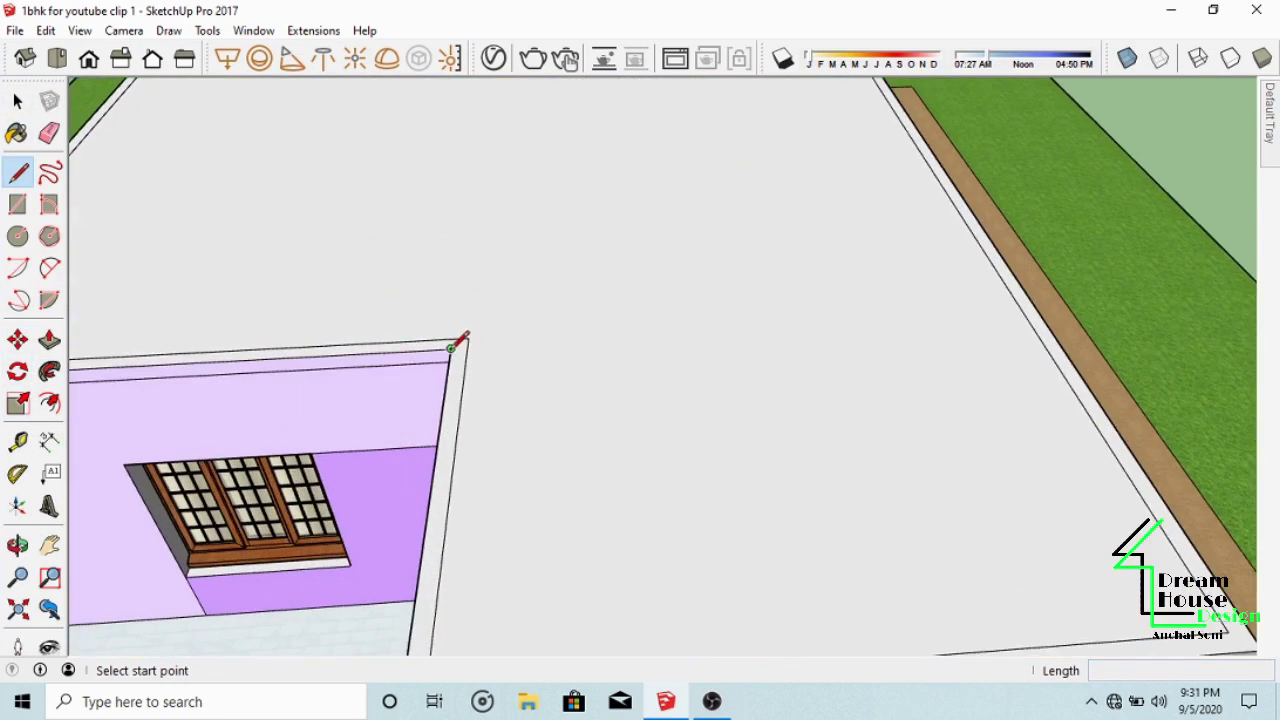
click(453, 346)
scroll(455, 343, down, 5)
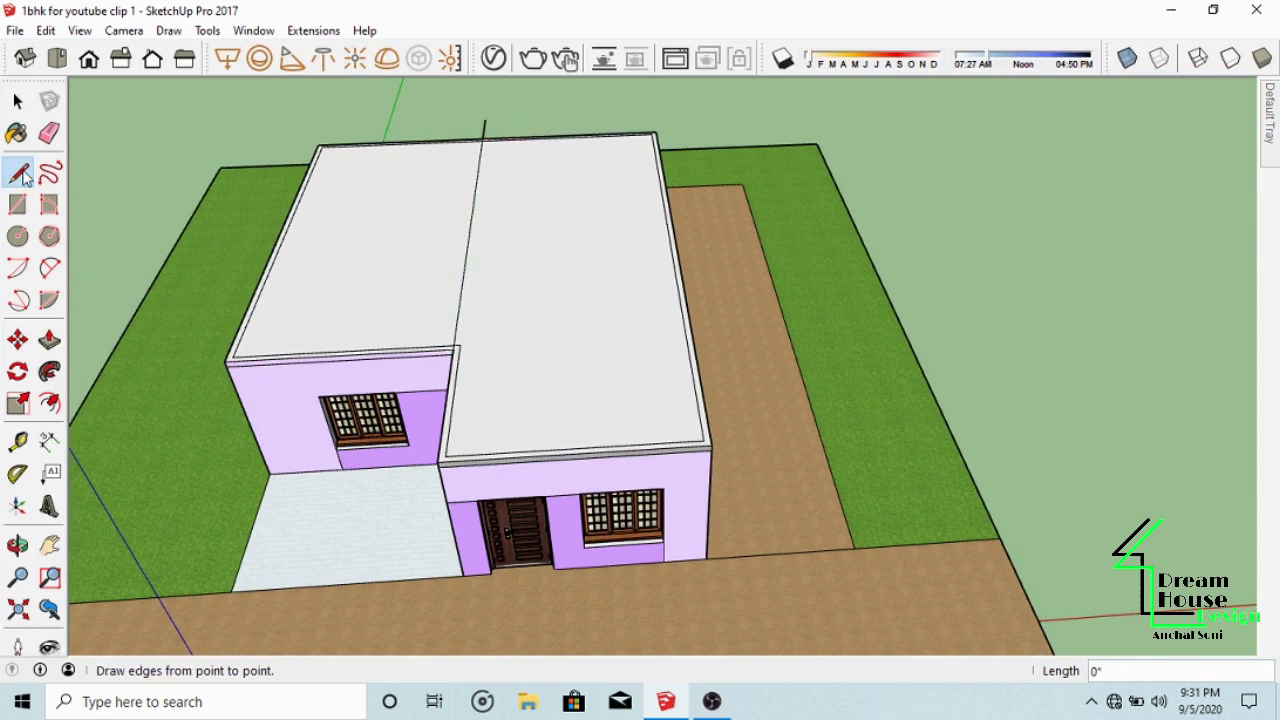
click(49, 133)
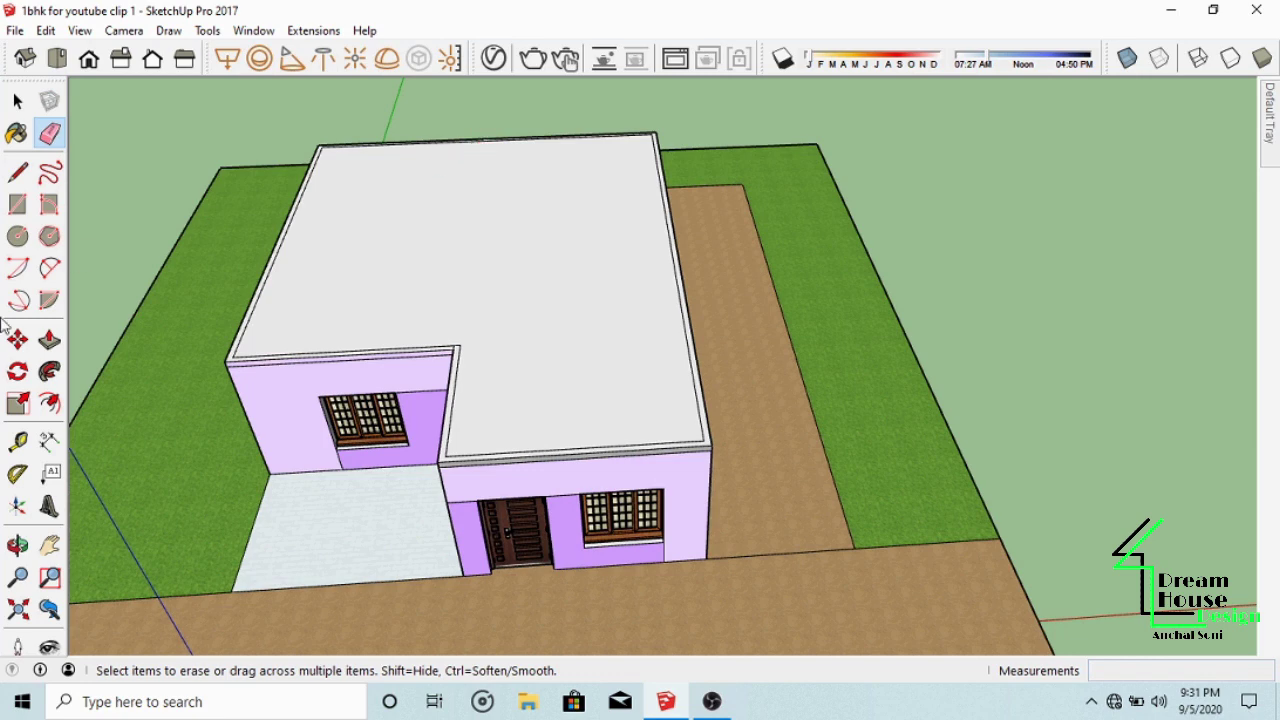
Step: Push/Pull the roof border around the entrance-door section up 4' as a parapet
click(49, 340)
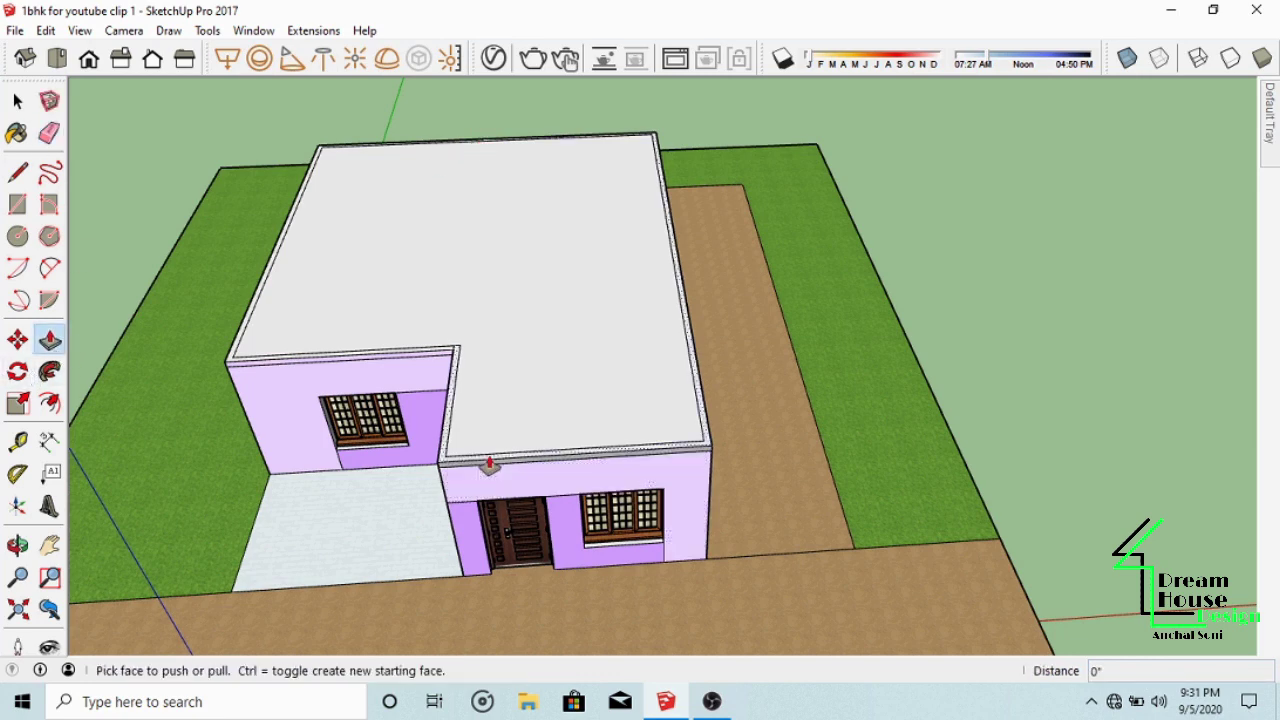
click(489, 465)
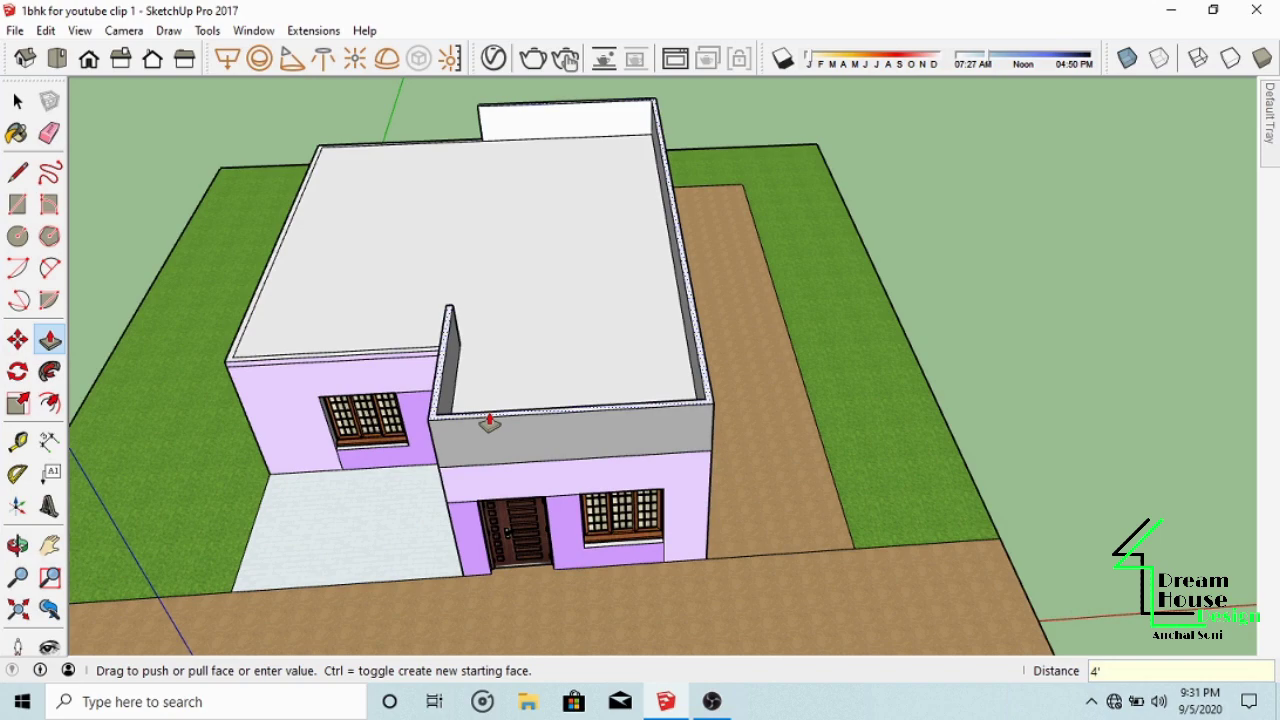
text(4')
key(Return)
Step: Push/Pull the remaining roof border, around the section above the recessed front window, up 3' as a lower parapet
scroll(668, 306, down, 2)
middle_drag(668, 306, 942, 228)
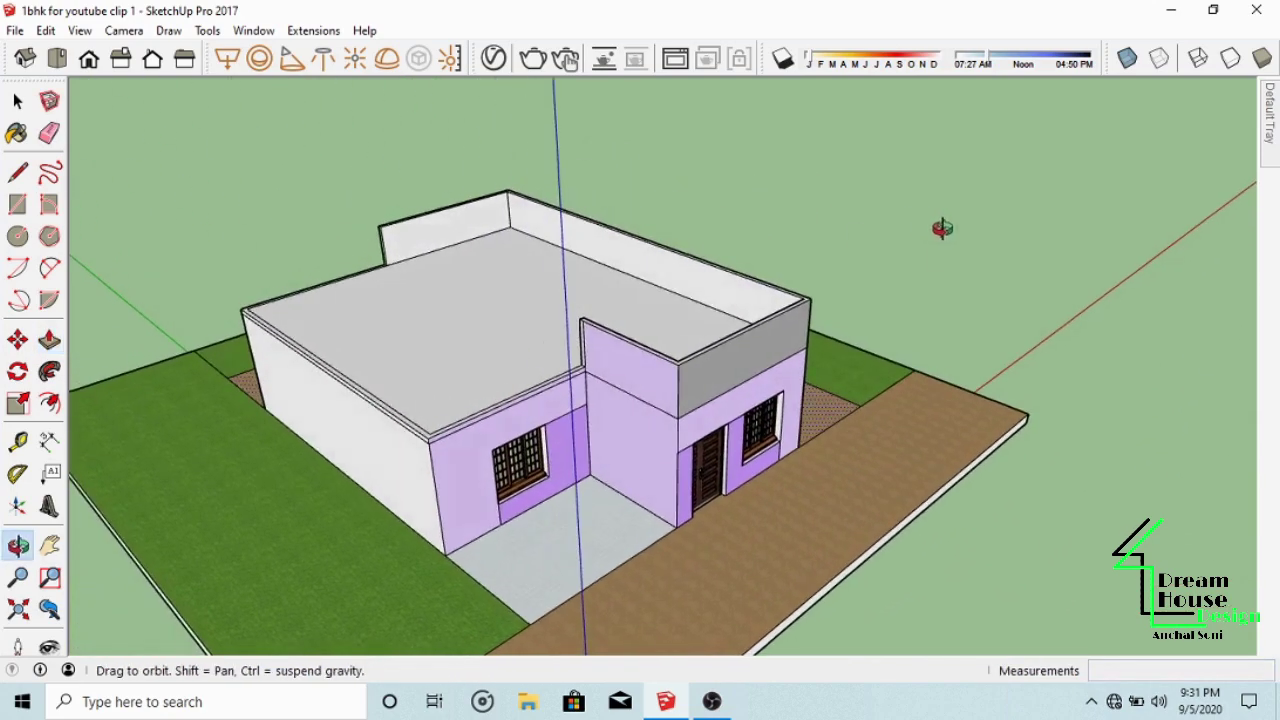
scroll(490, 405, up, 2)
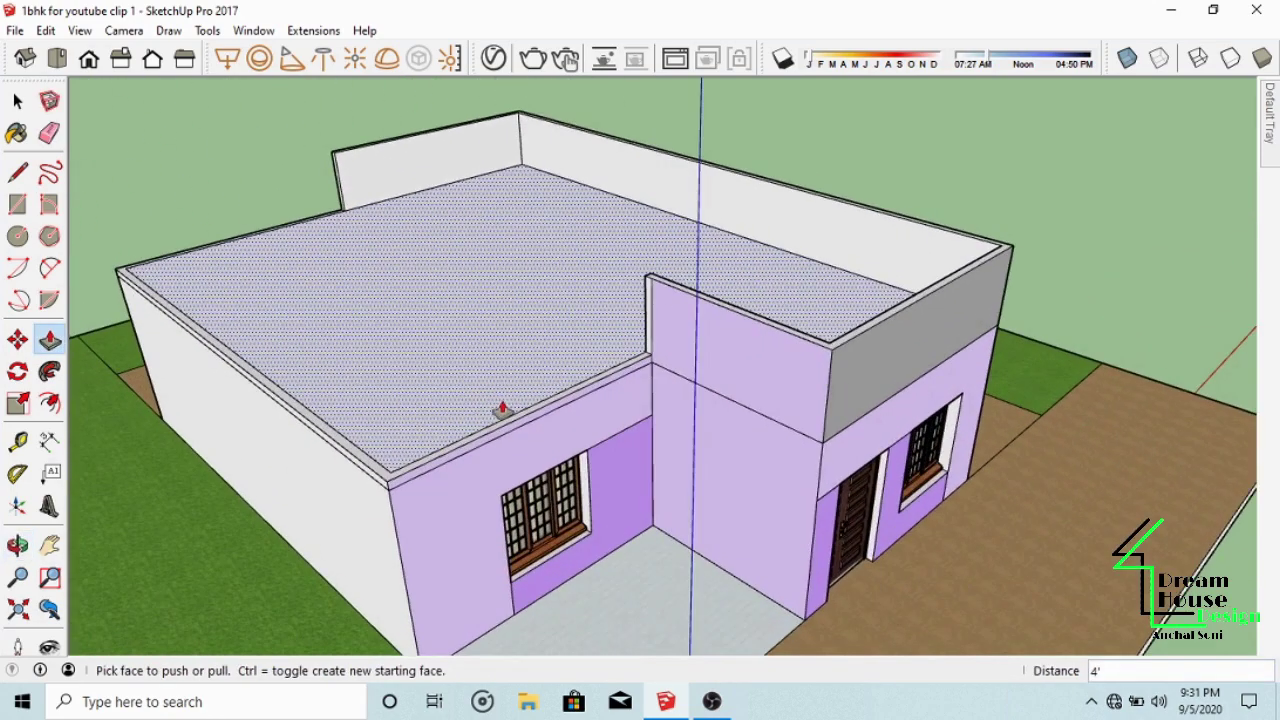
click(503, 427)
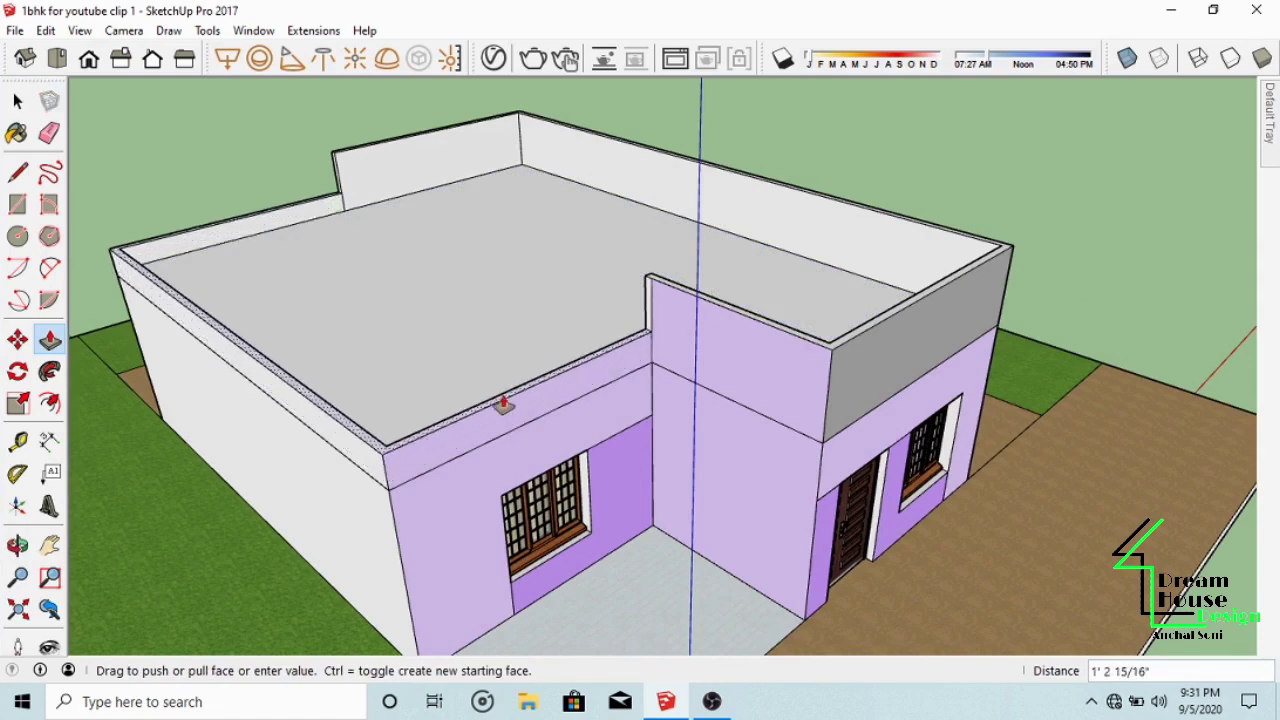
key(Return)
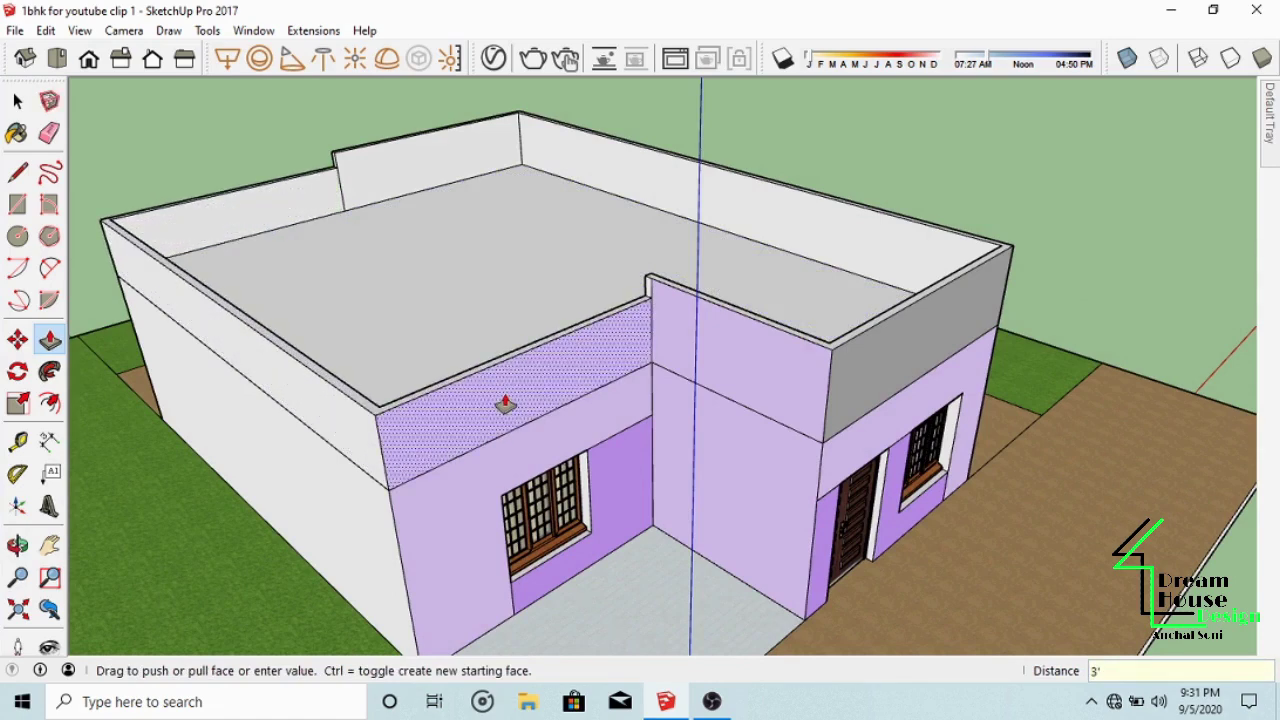
Step: Draw a horizontal line across the entrance-side front wall, 5" below the base of the parapet
mouse_move(503, 403)
middle_down()
mouse_move(340, 390)
mouse_move(497, 340)
mouse_move(517, 367)
mouse_move(234, 363)
mouse_move(177, 383)
mouse_move(500, 392)
middle_up()
middle_drag(625, 380, 494, 357)
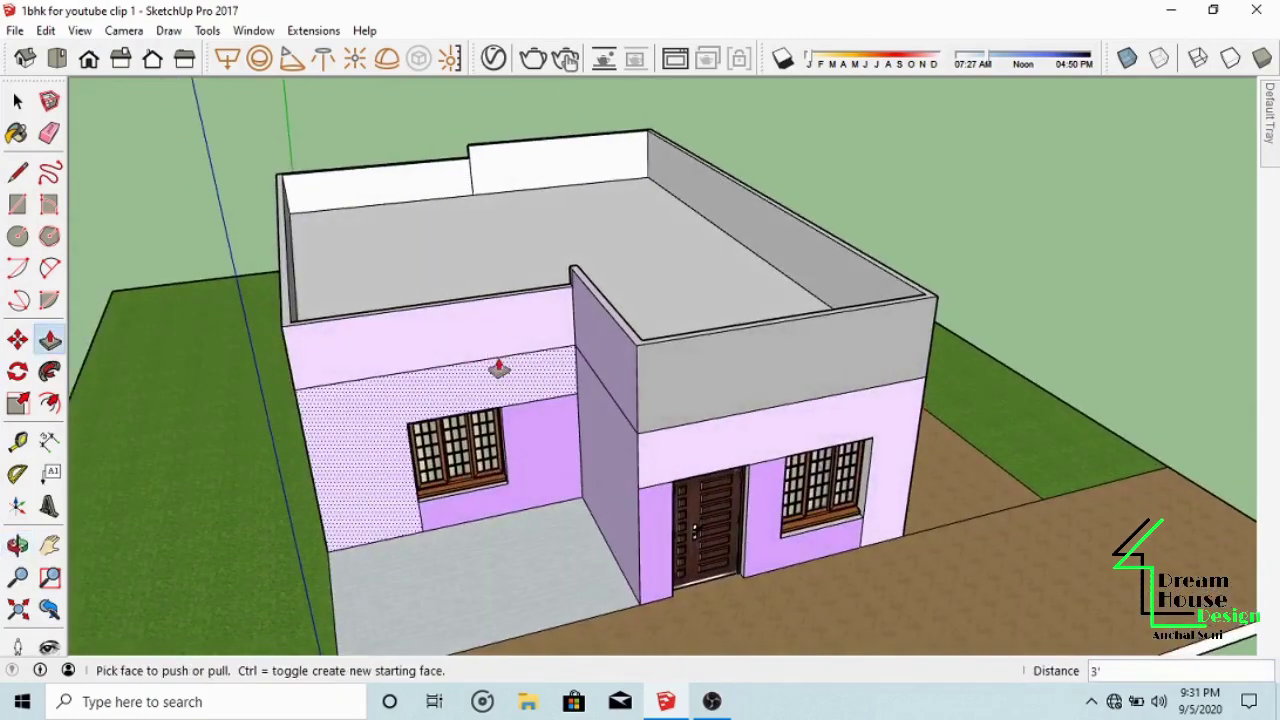
click(17, 172)
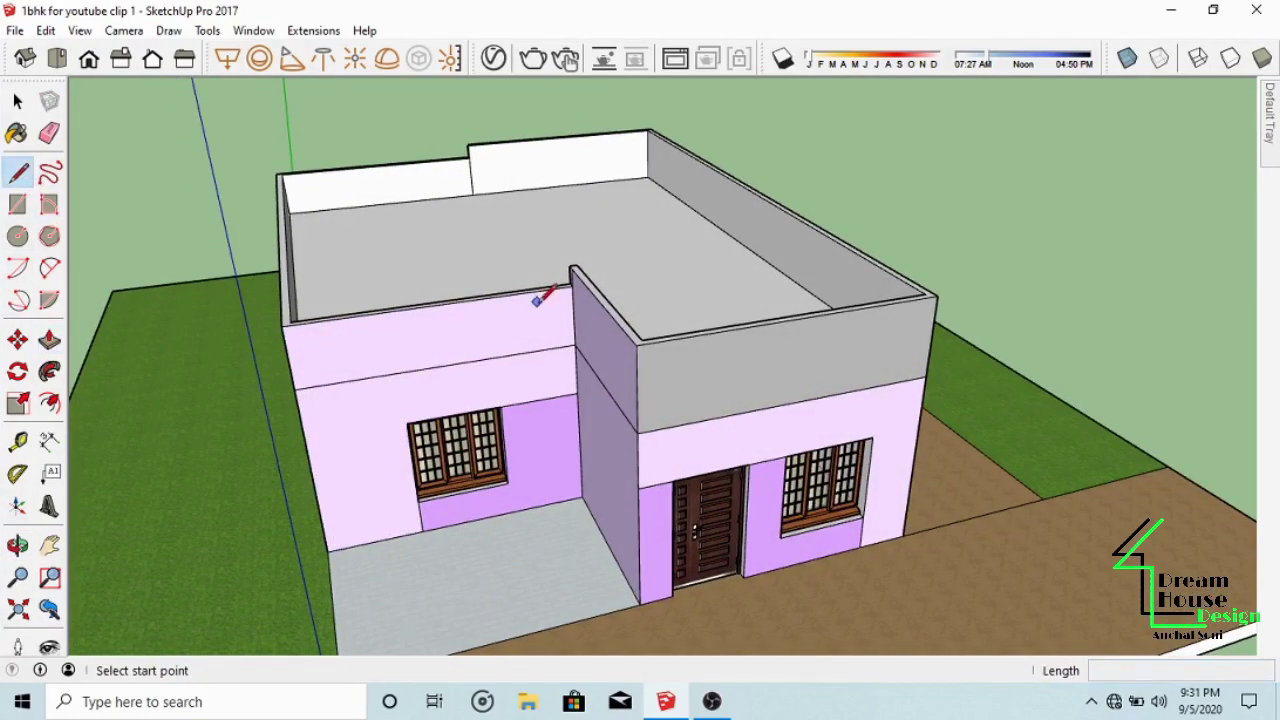
scroll(551, 323, up, 3)
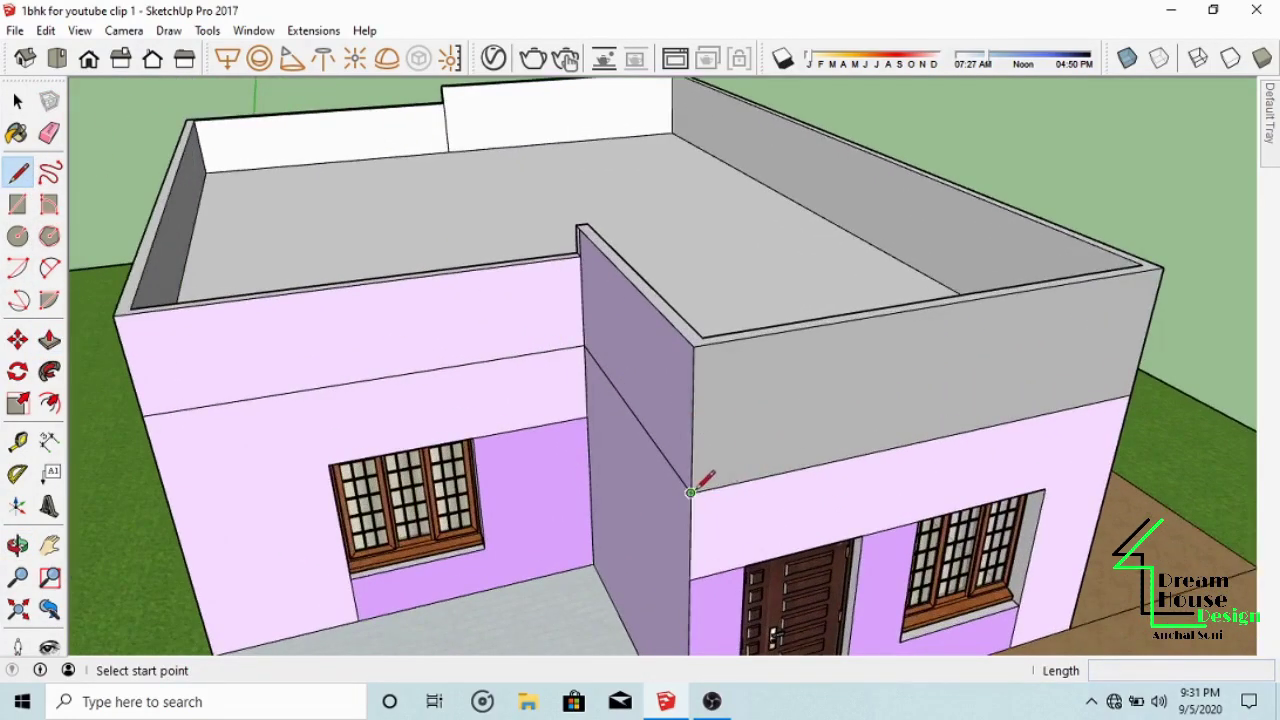
mouse_move(690, 492)
middle_down()
mouse_move(677, 434)
mouse_move(546, 346)
mouse_move(594, 354)
mouse_move(574, 417)
mouse_move(580, 405)
middle_up()
scroll(590, 412, up, 2)
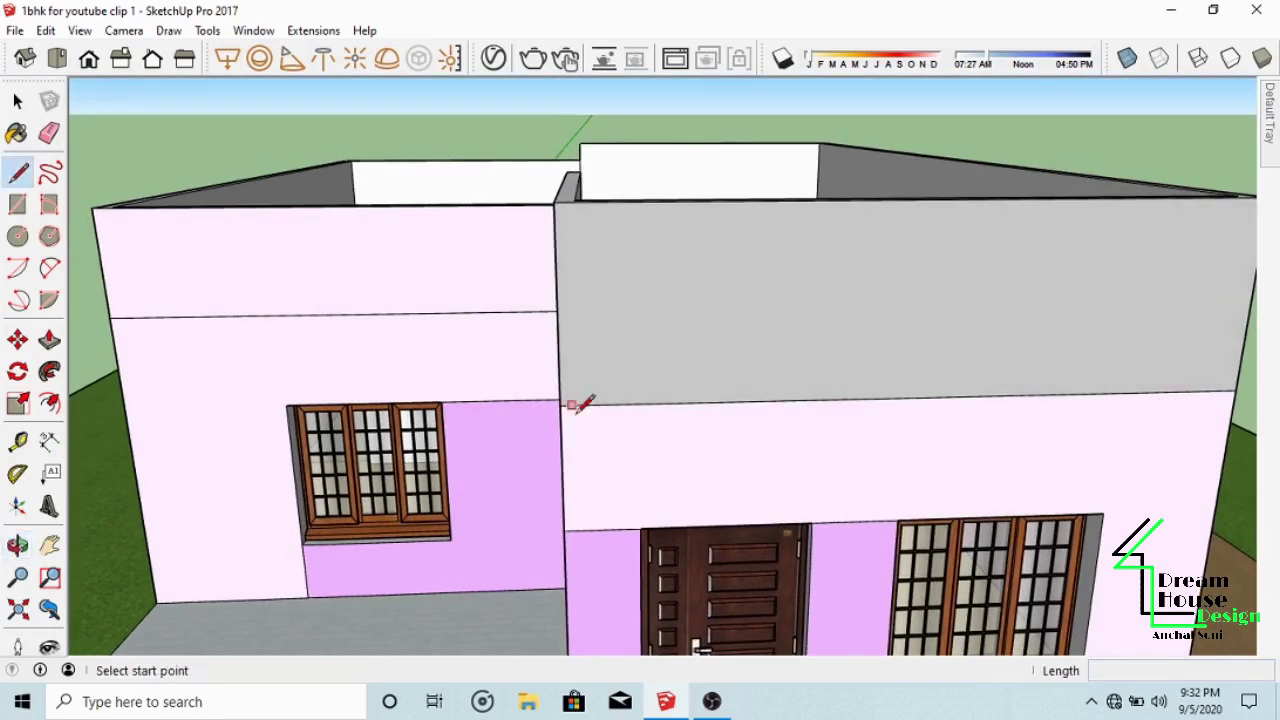
click(560, 405)
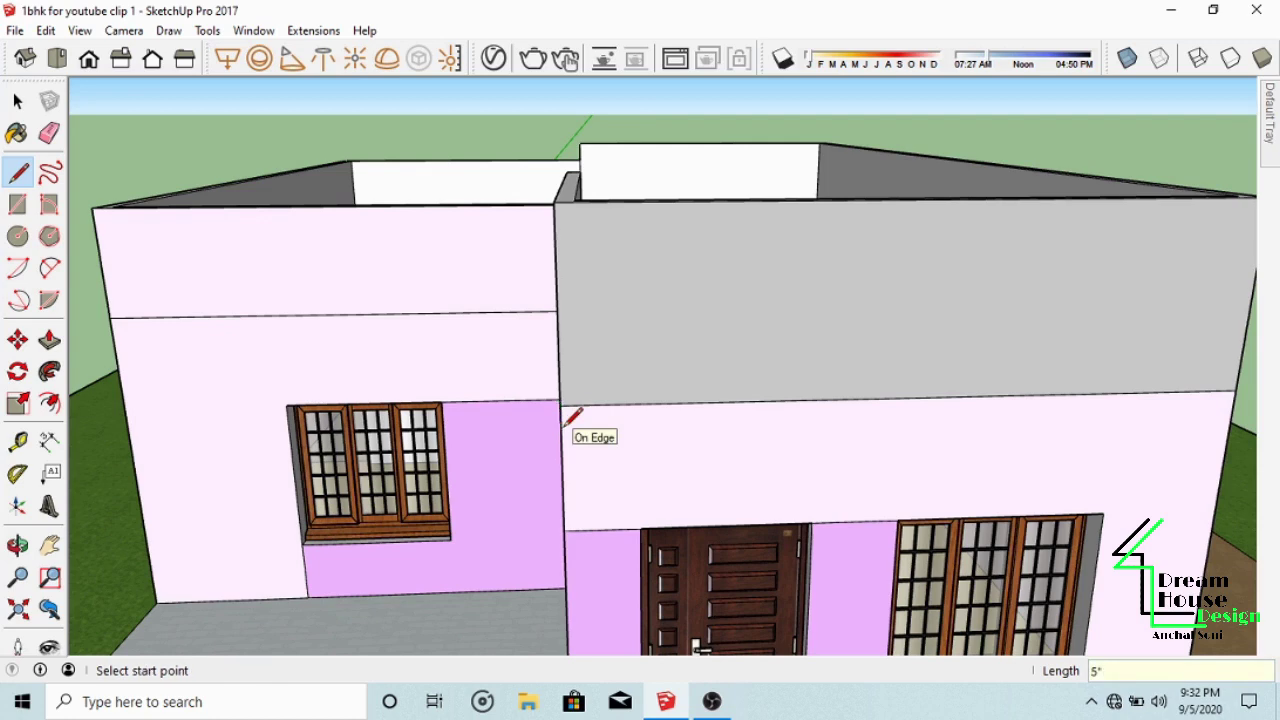
click(1234, 407)
Step: Continue the band line along the side wall of the front recess and across the recessed front wall above its window
middle_drag(675, 429, 848, 410)
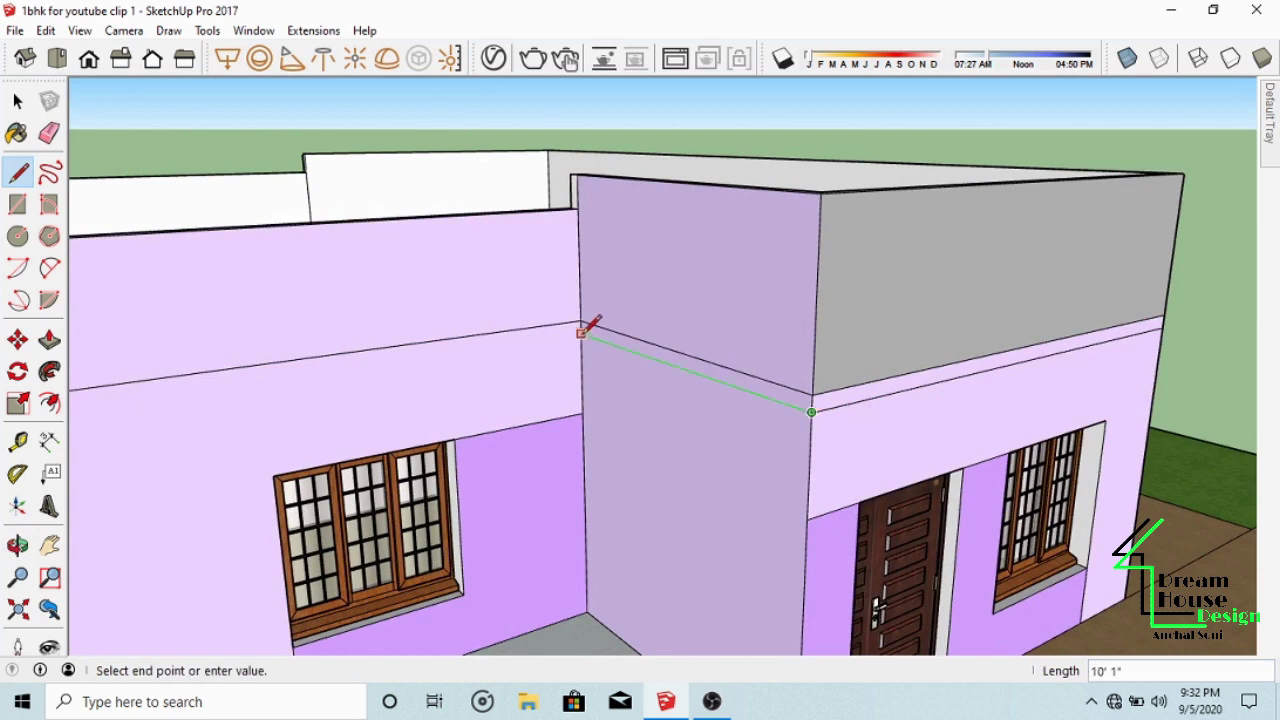
scroll(490, 355, down, 3)
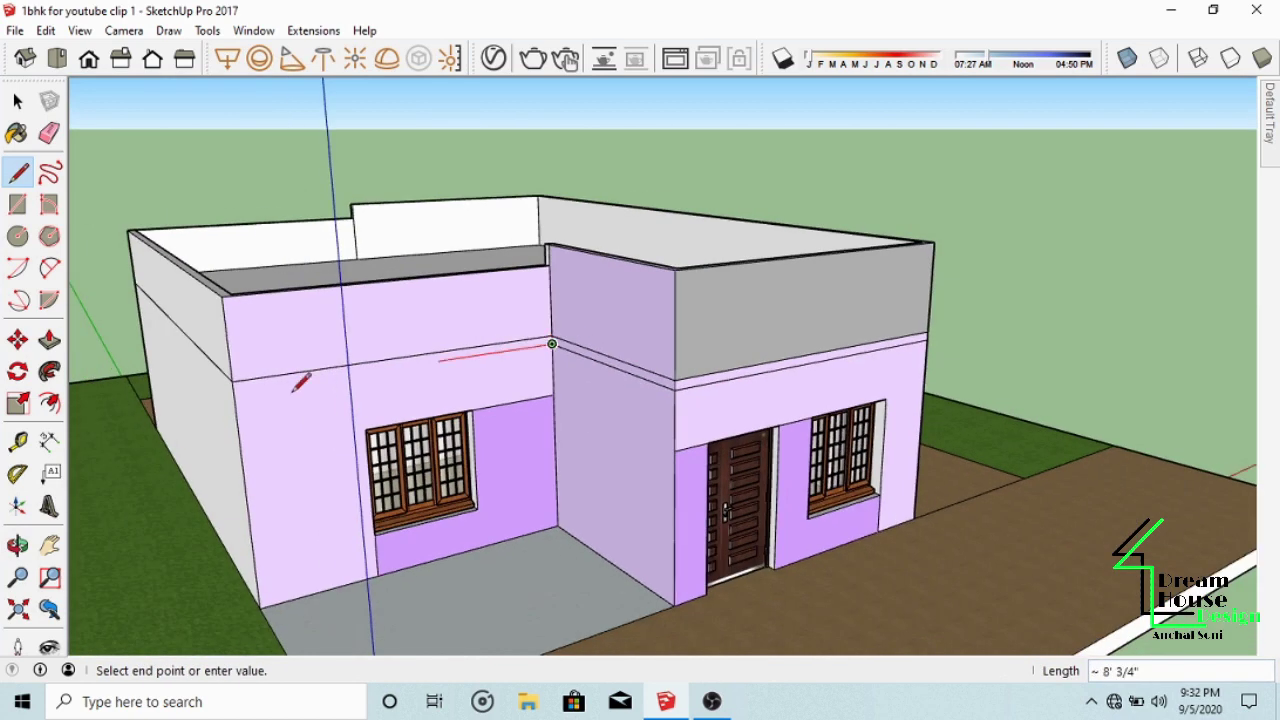
click(243, 390)
Step: Extend the band line along the windowless side wall to its rear corner
middle_drag(243, 390, 352, 385)
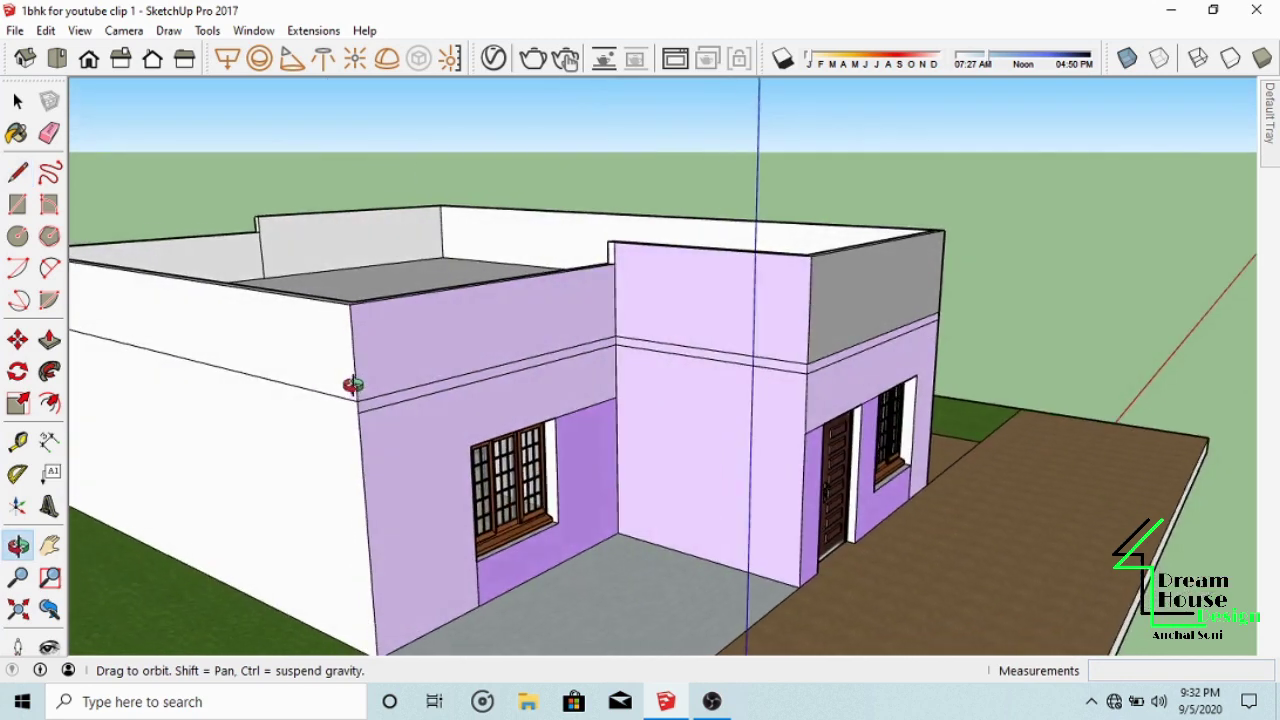
scroll(580, 371, down, 4)
scroll(466, 389, up, 4)
click(477, 395)
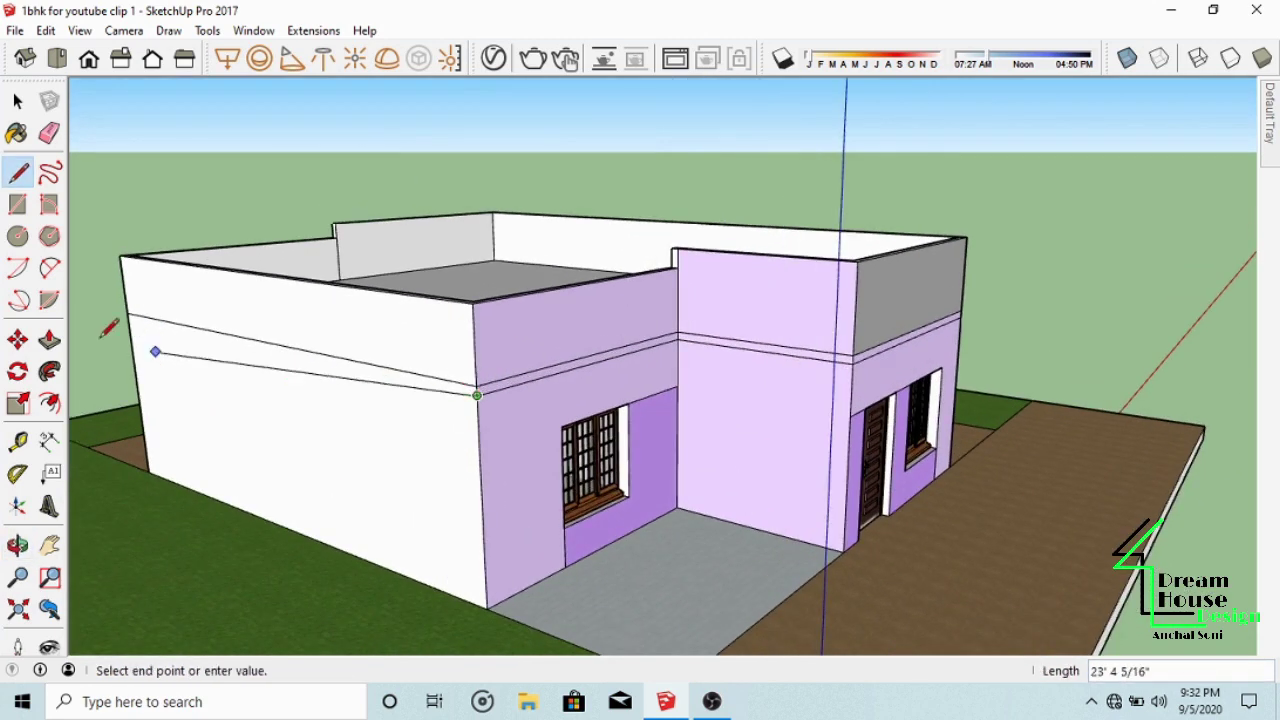
click(128, 313)
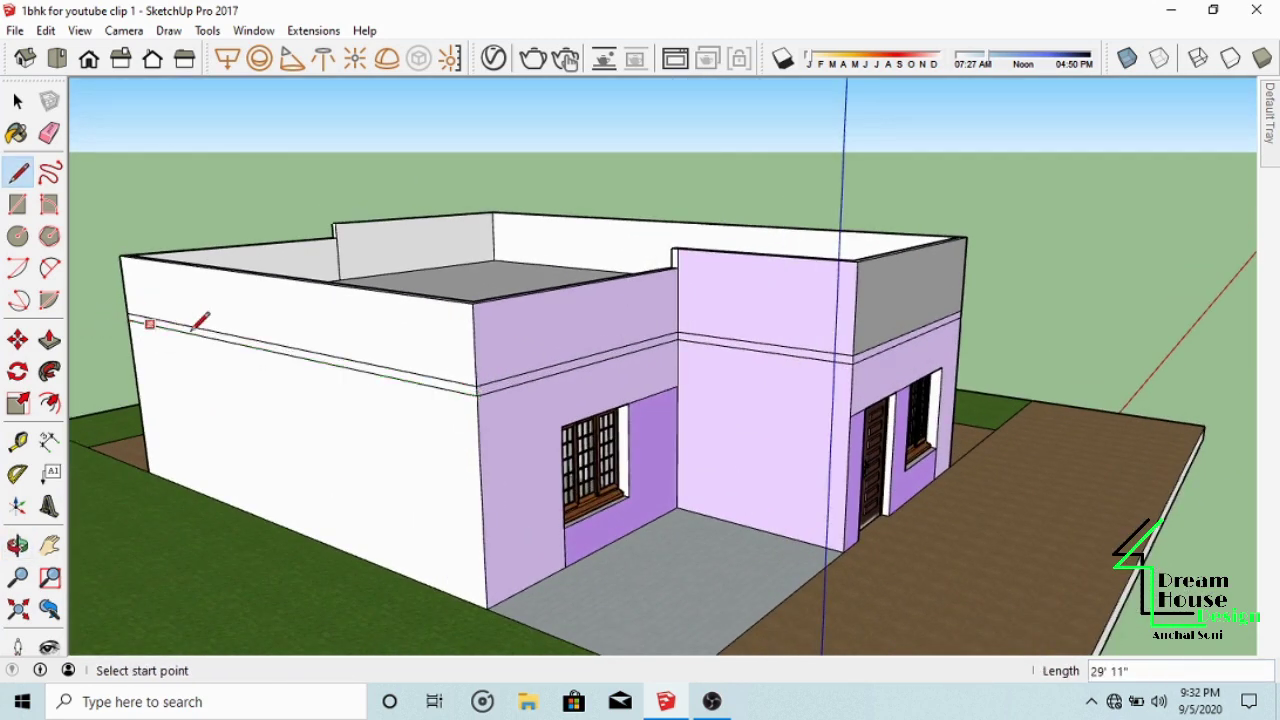
Step: Extend the band line across the rear wall above its window to the opposite corner
middle_drag(194, 320, 845, 343)
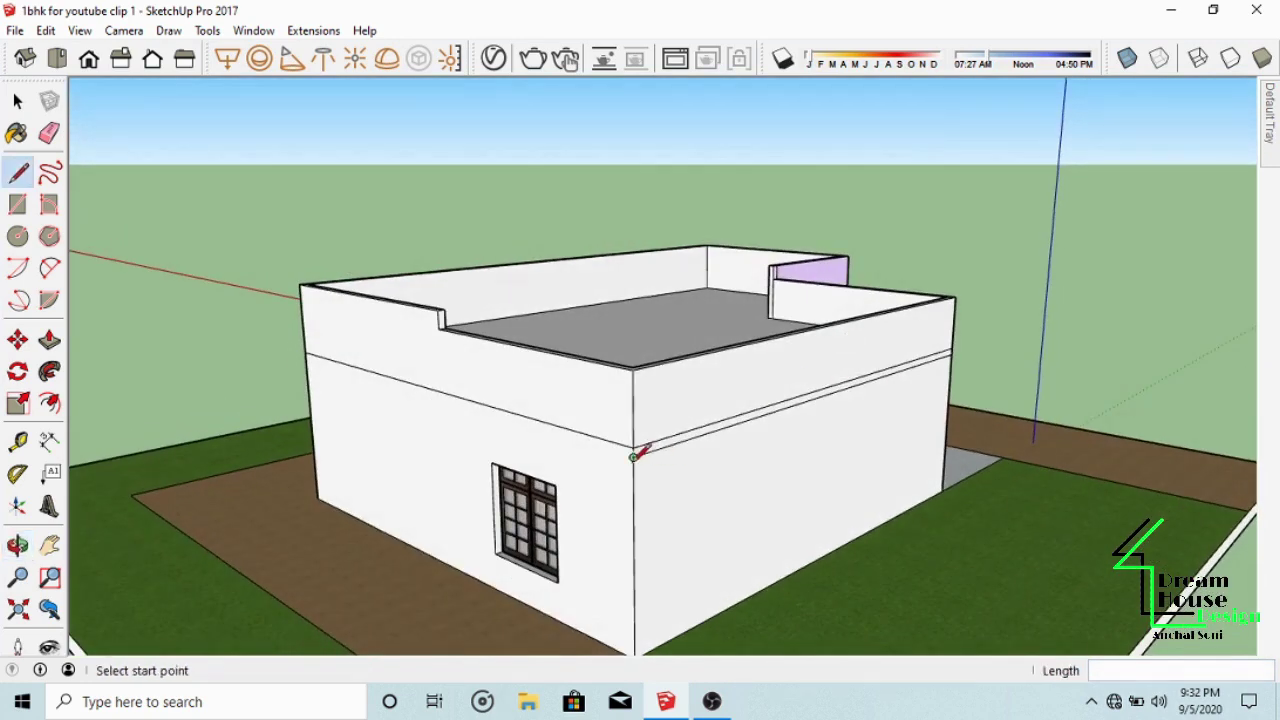
scroll(634, 450, up, 2)
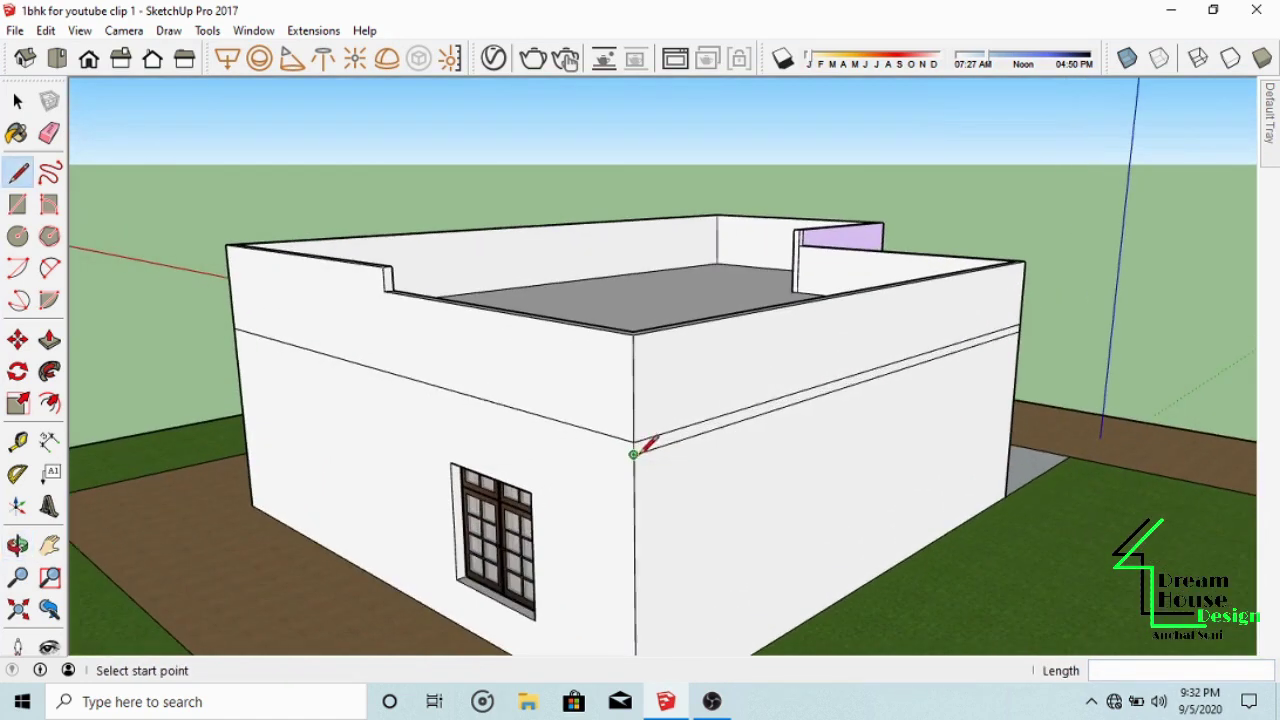
click(236, 335)
Step: Draw the closing band line along the side wall with the ventilator, from the rear corner to the front corner
scroll(677, 286, down, 4)
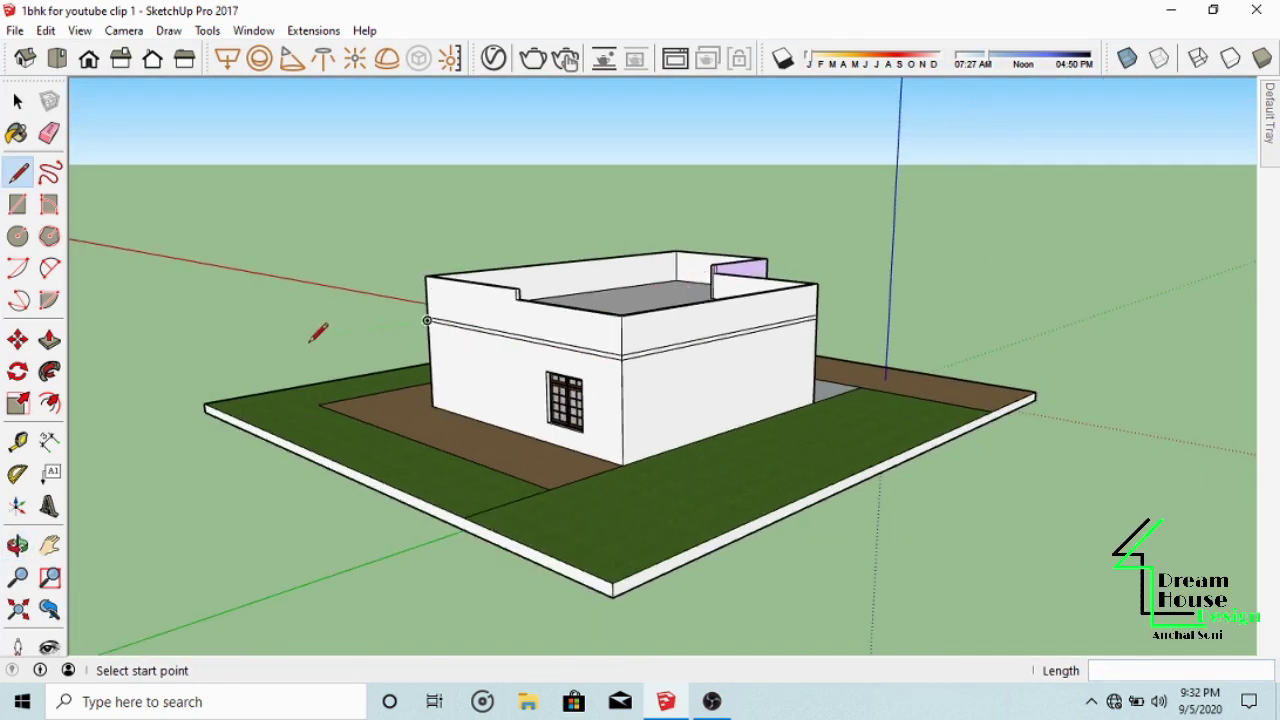
middle_drag(317, 330, 837, 377)
scroll(770, 375, up, 3)
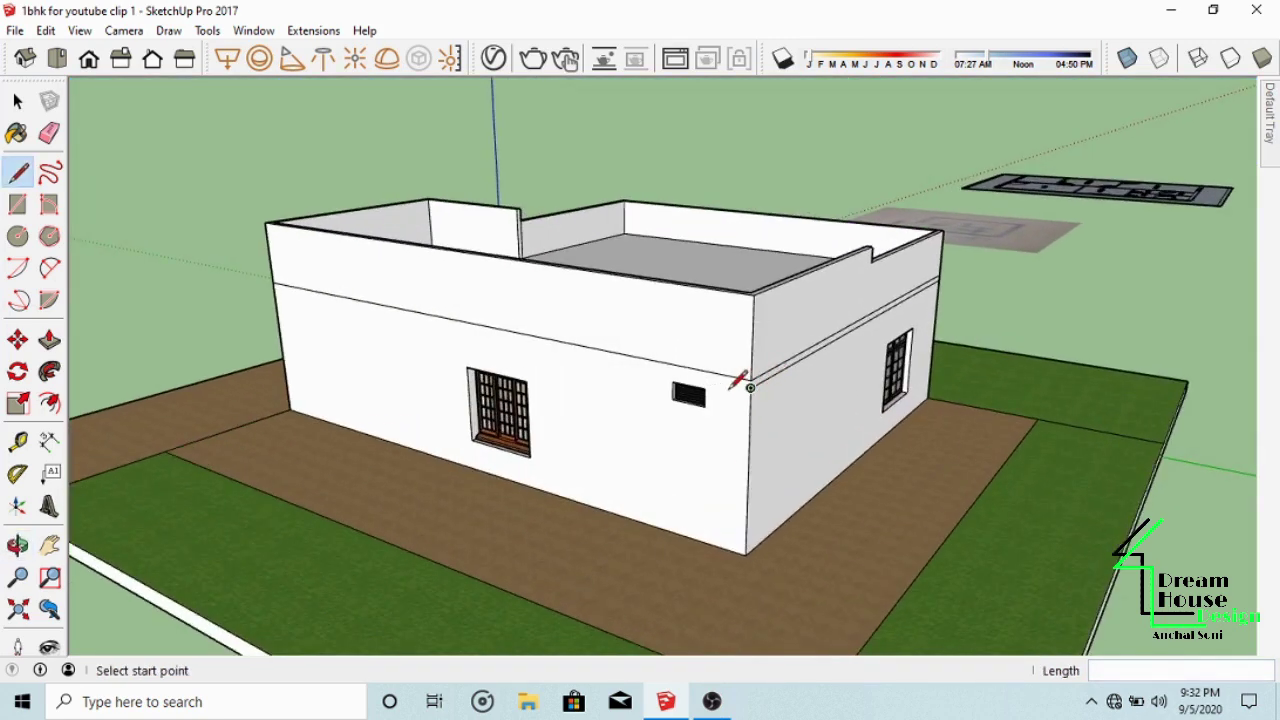
scroll(750, 387, up, 2)
click(766, 384)
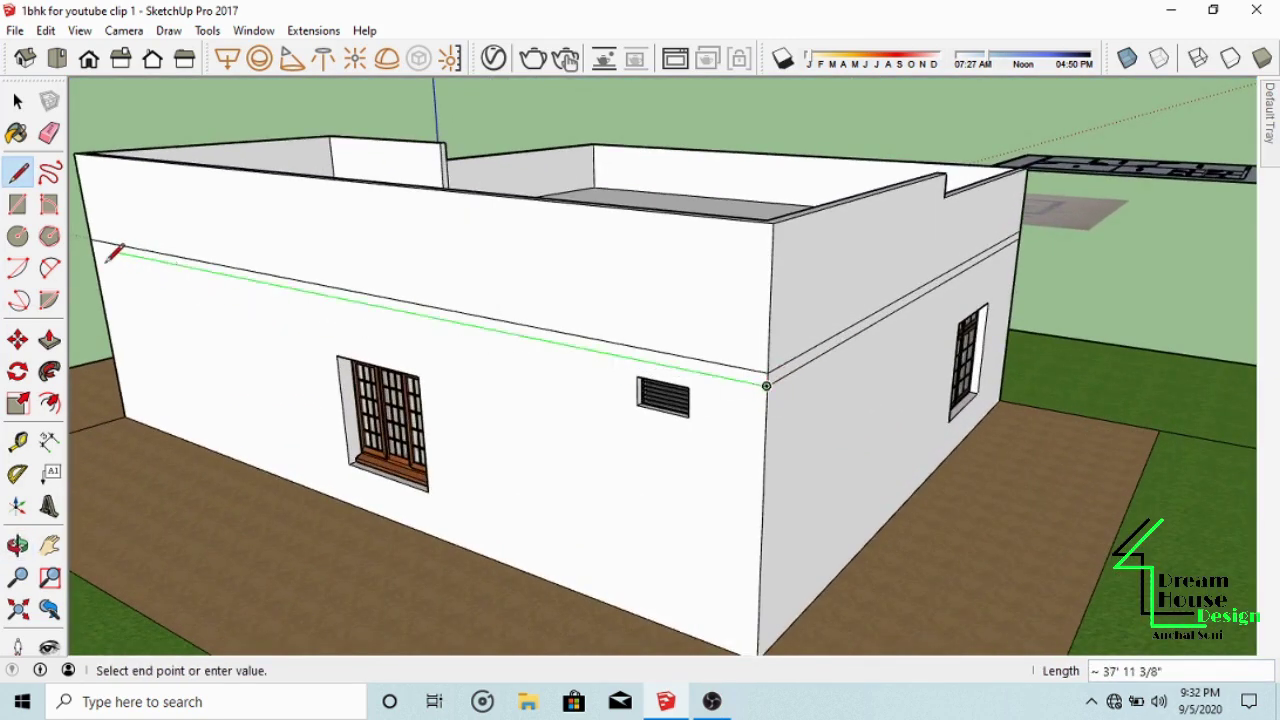
text(40)
key(Return)
Step: Draw a narrow 3' long rectangle on the paved ground at the front wall's outer corner, projecting forward from the wall
scroll(729, 294, down, 5)
middle_drag(729, 294, 306, 320)
middle_drag(986, 382, 764, 356)
scroll(799, 367, down, 1)
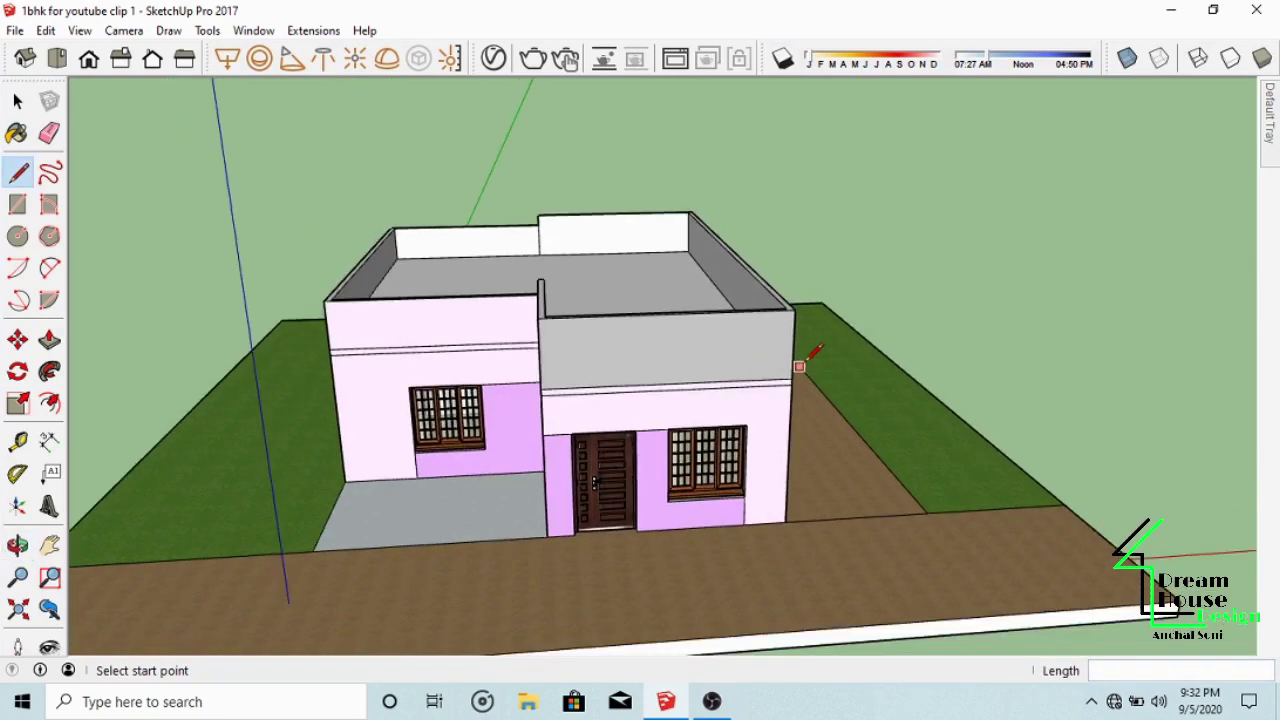
middle_drag(597, 369, 694, 362)
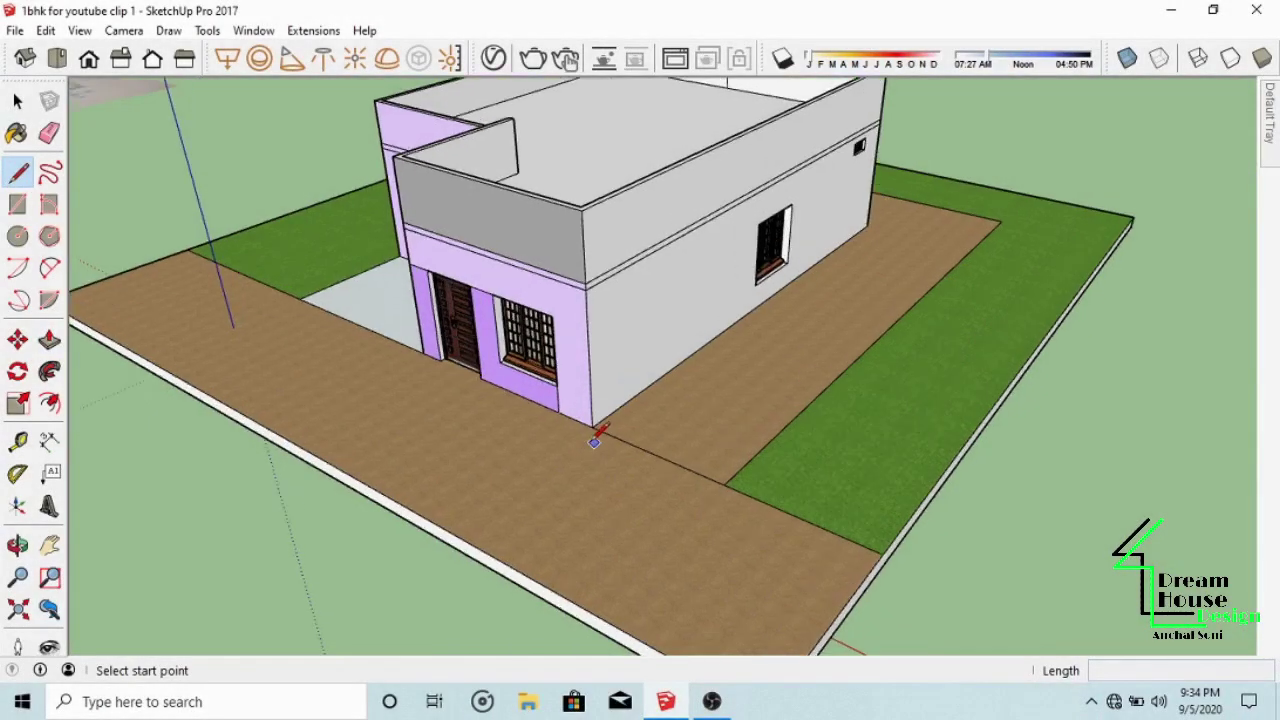
scroll(594, 441, up, 3)
click(594, 440)
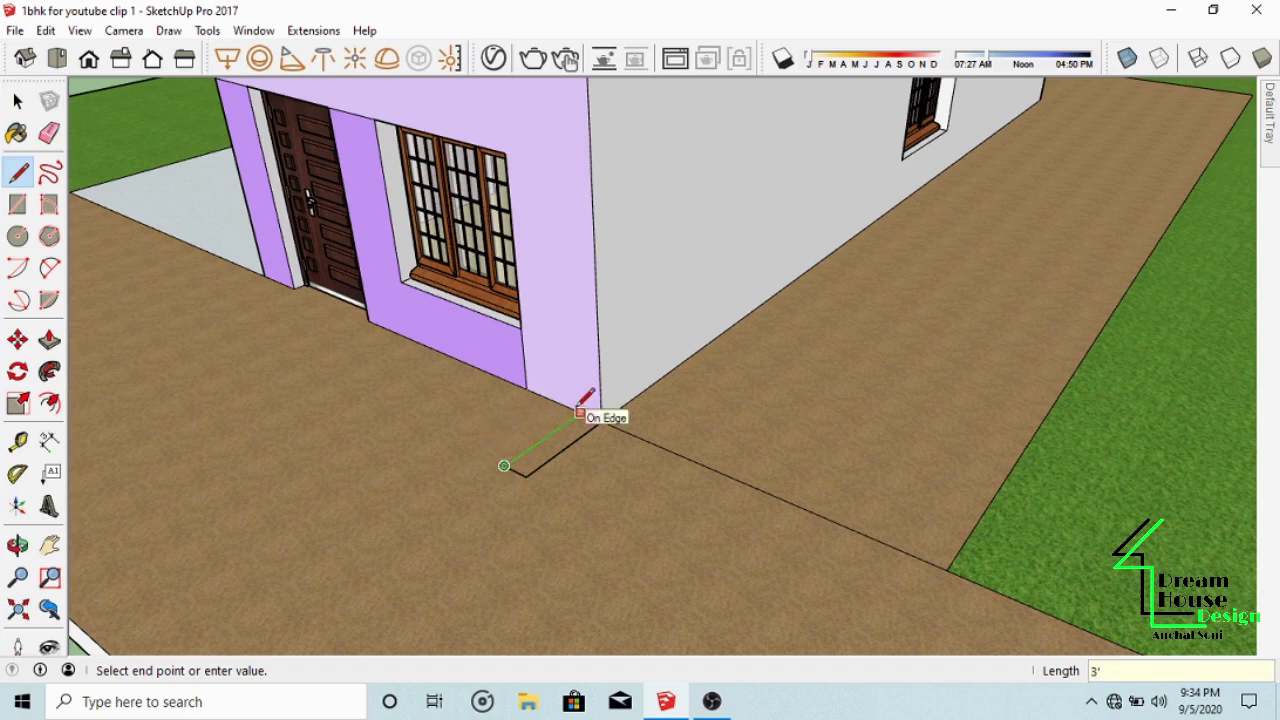
mouse_move(1268, 160)
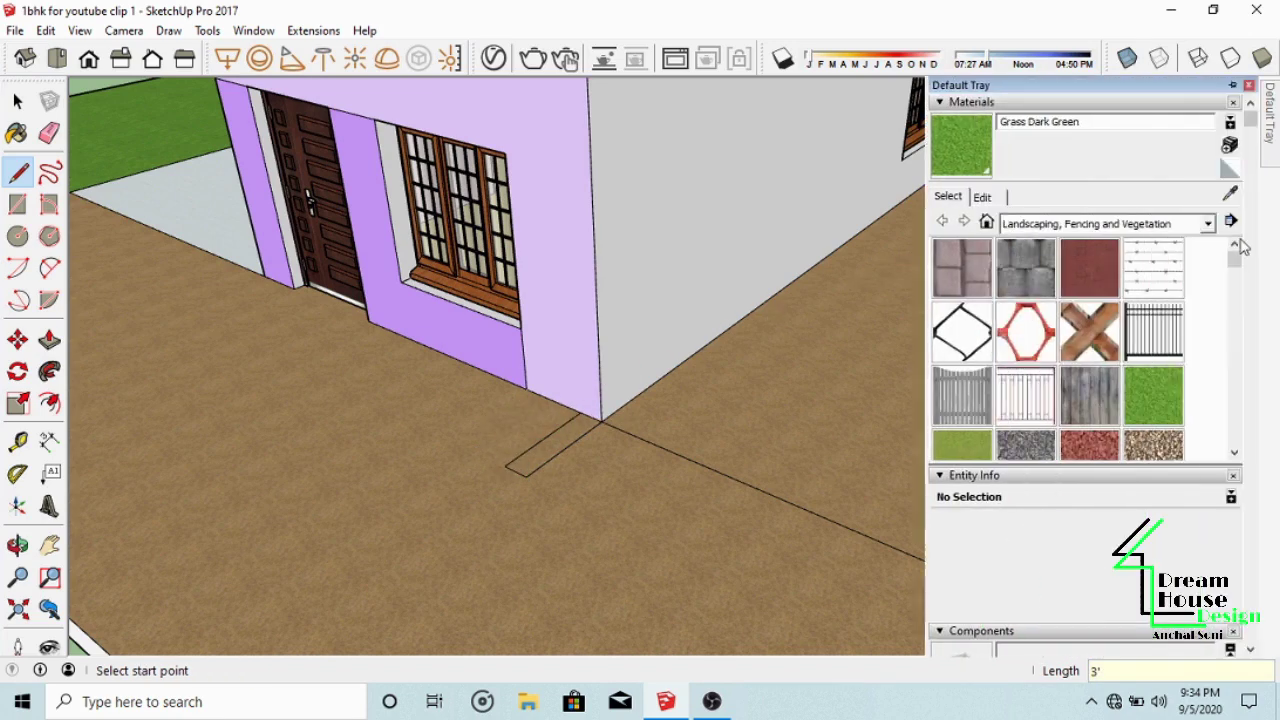
Step: Paint the narrow rectangle at the front wall's outer corner white from the Colors material collection
click(1033, 224)
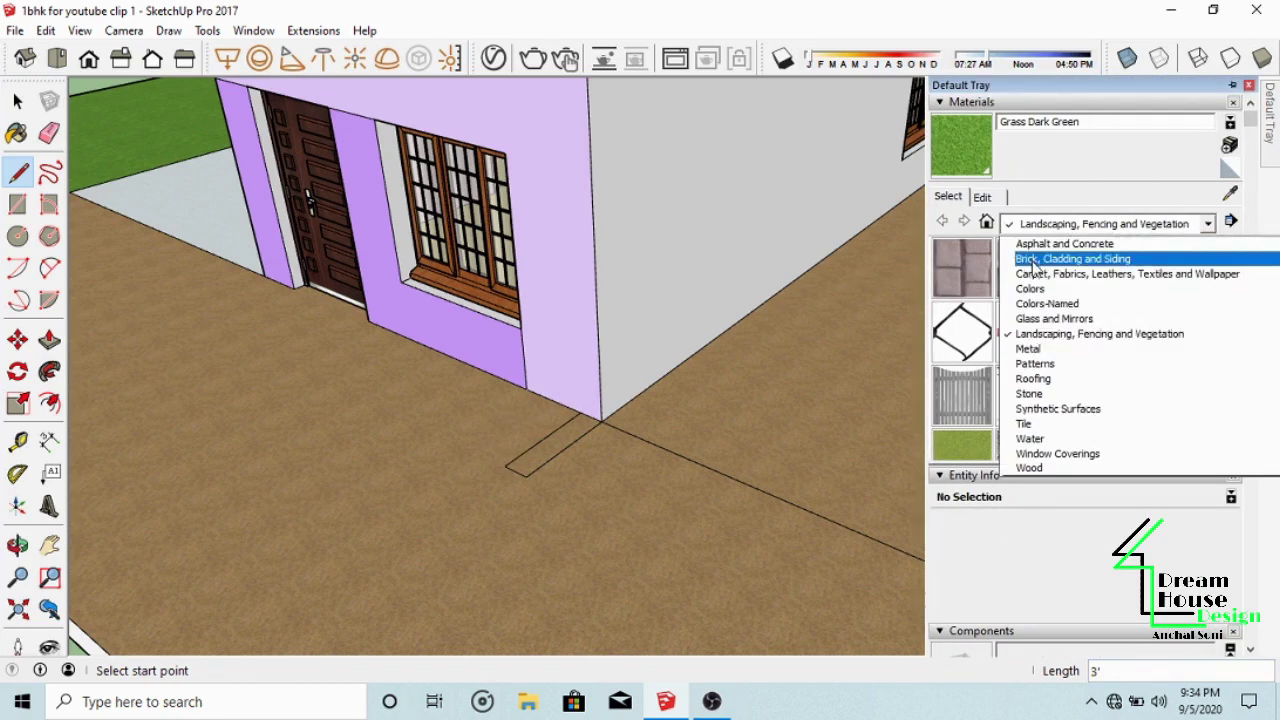
click(1032, 258)
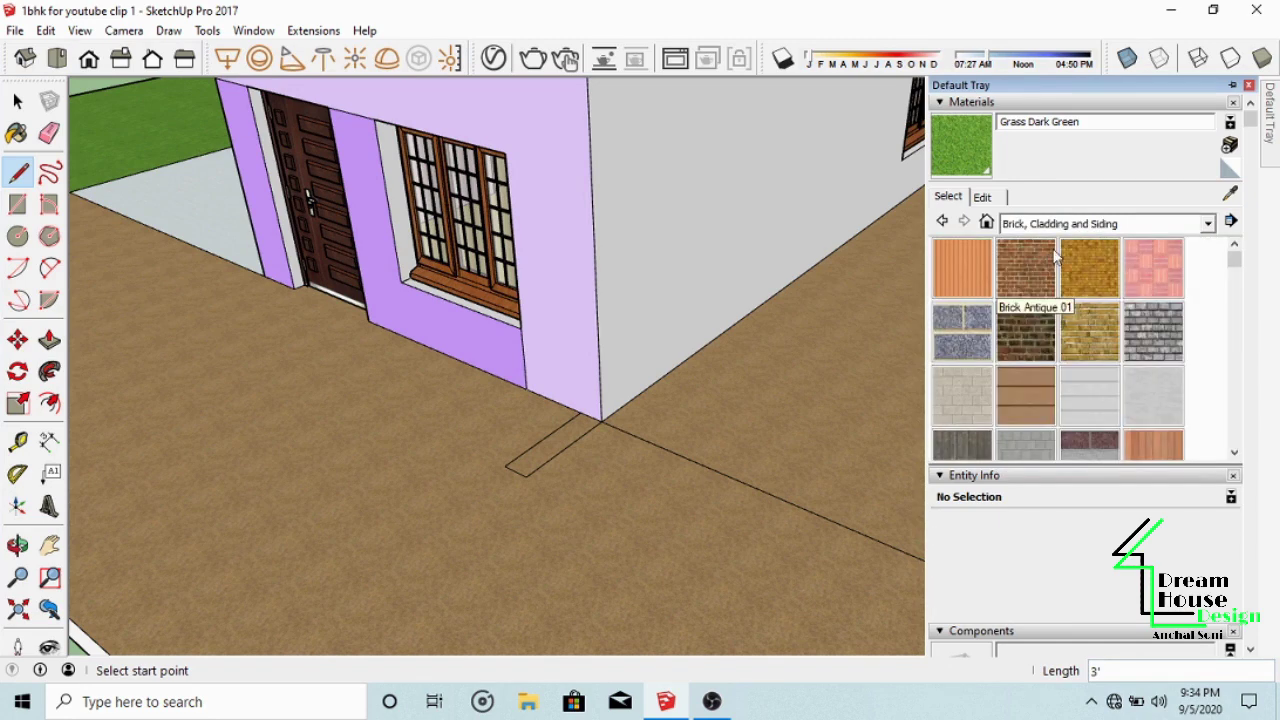
click(1070, 225)
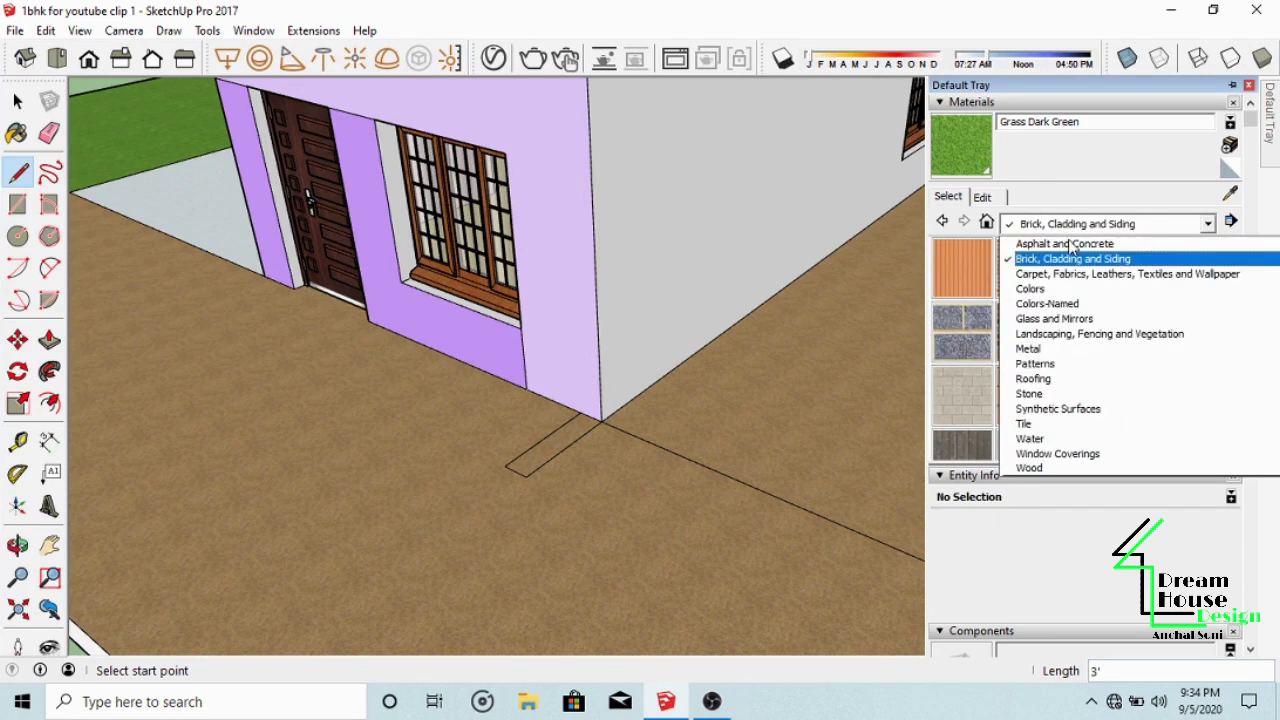
click(1032, 289)
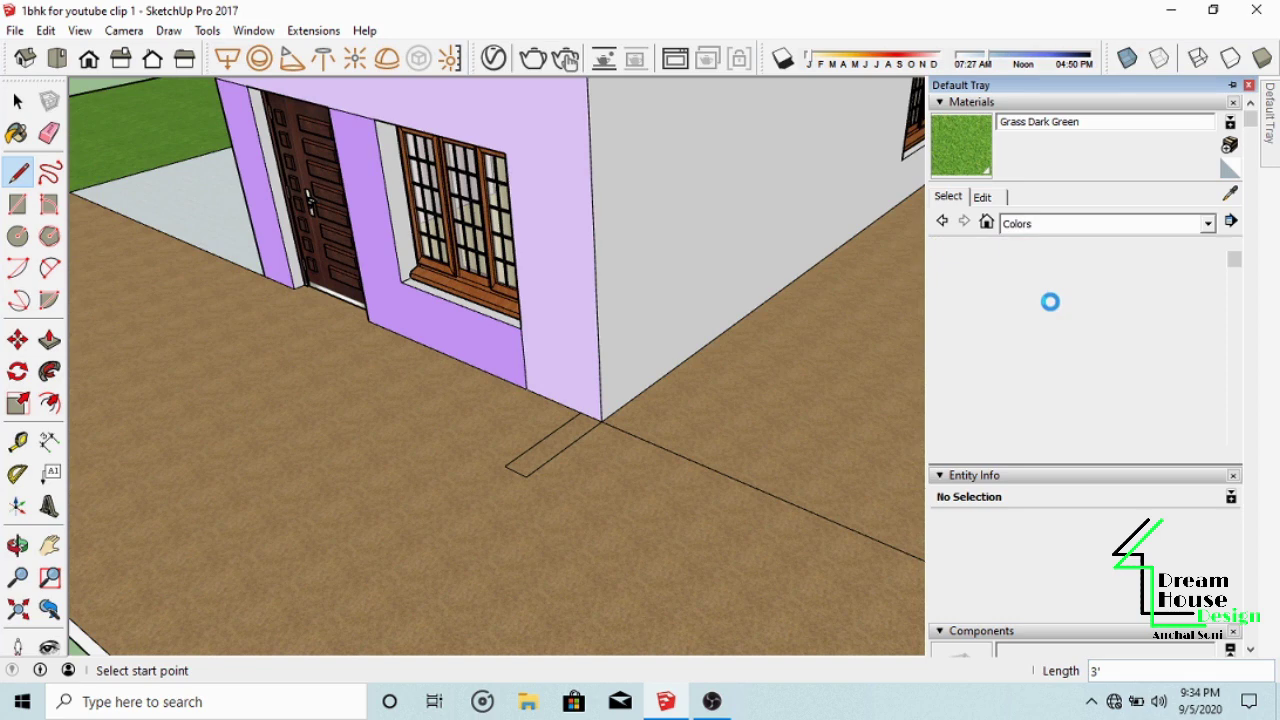
scroll(1014, 385, down, 10)
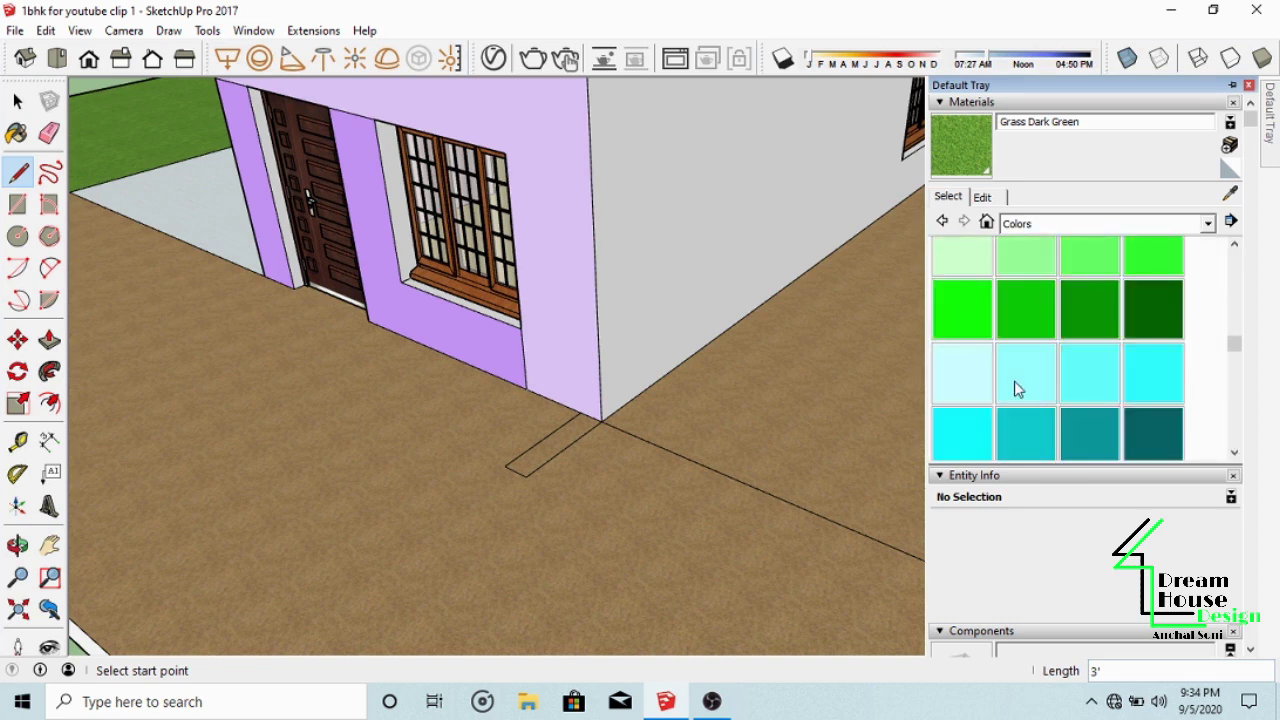
scroll(1014, 380, down, 6)
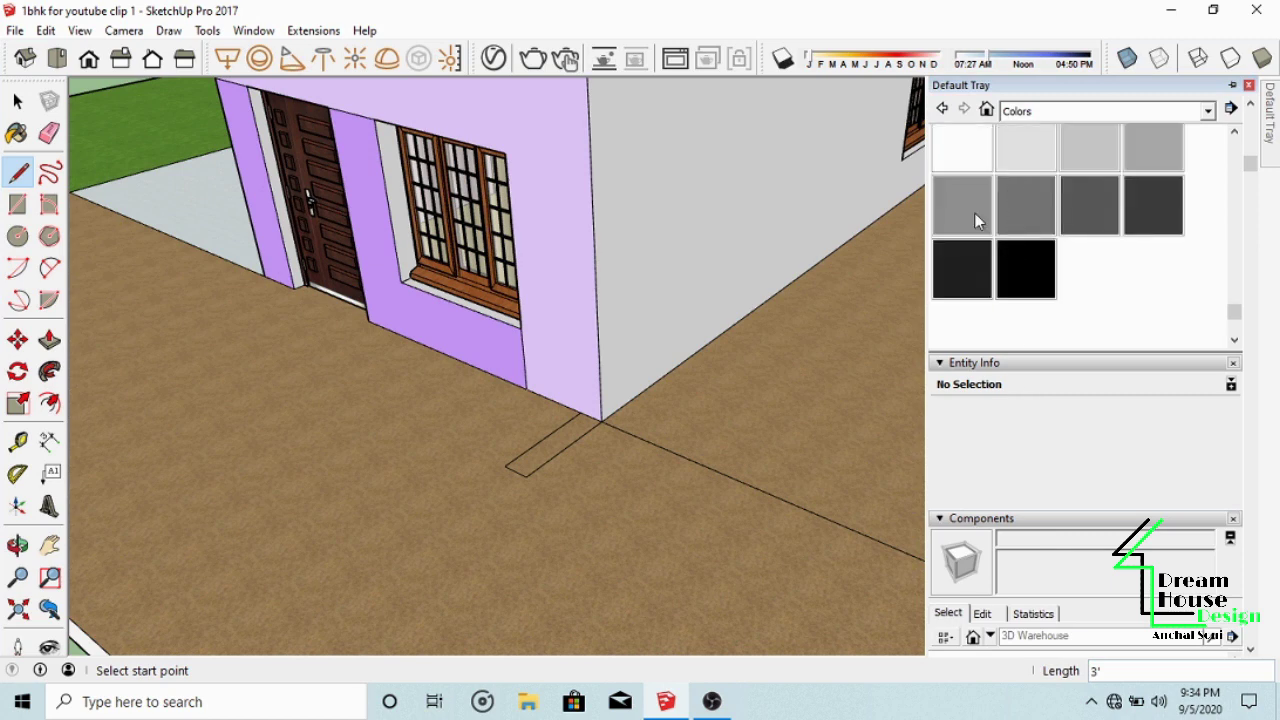
click(963, 152)
click(558, 444)
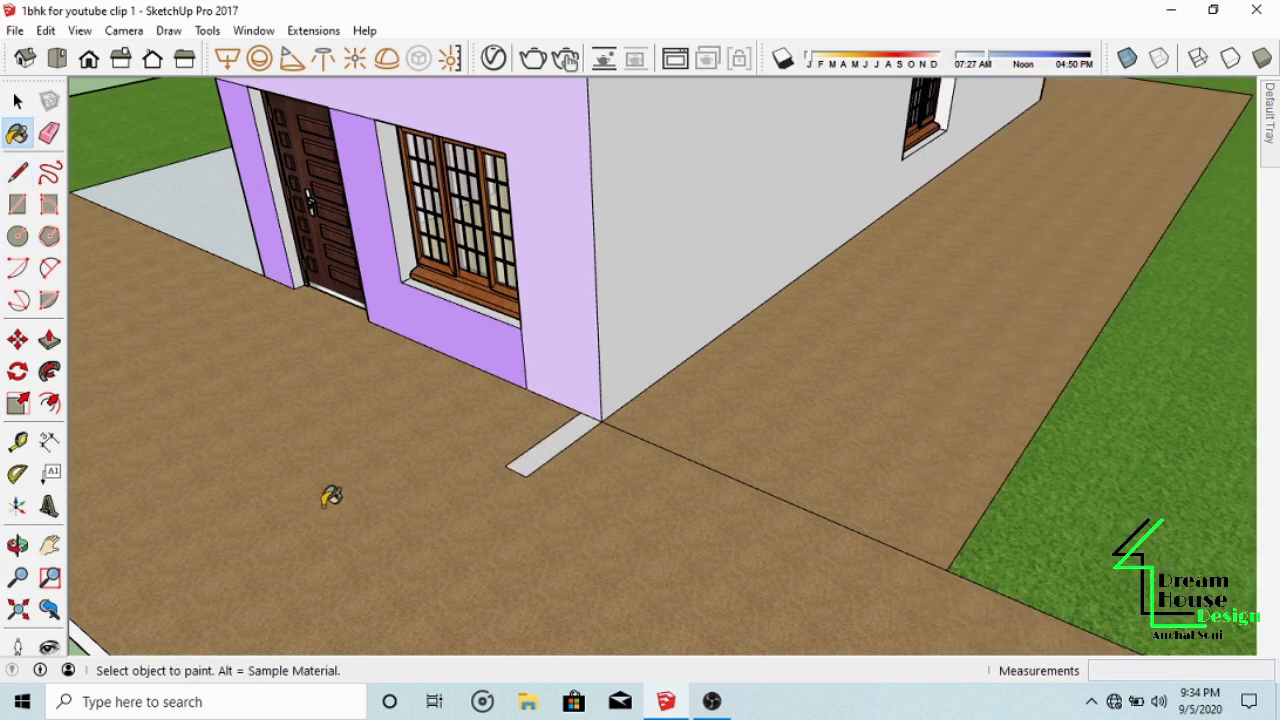
Step: Extrude the white rectangle upward 14' 5" to the top of the parapet as a vertical fin wall
click(49, 340)
click(556, 447)
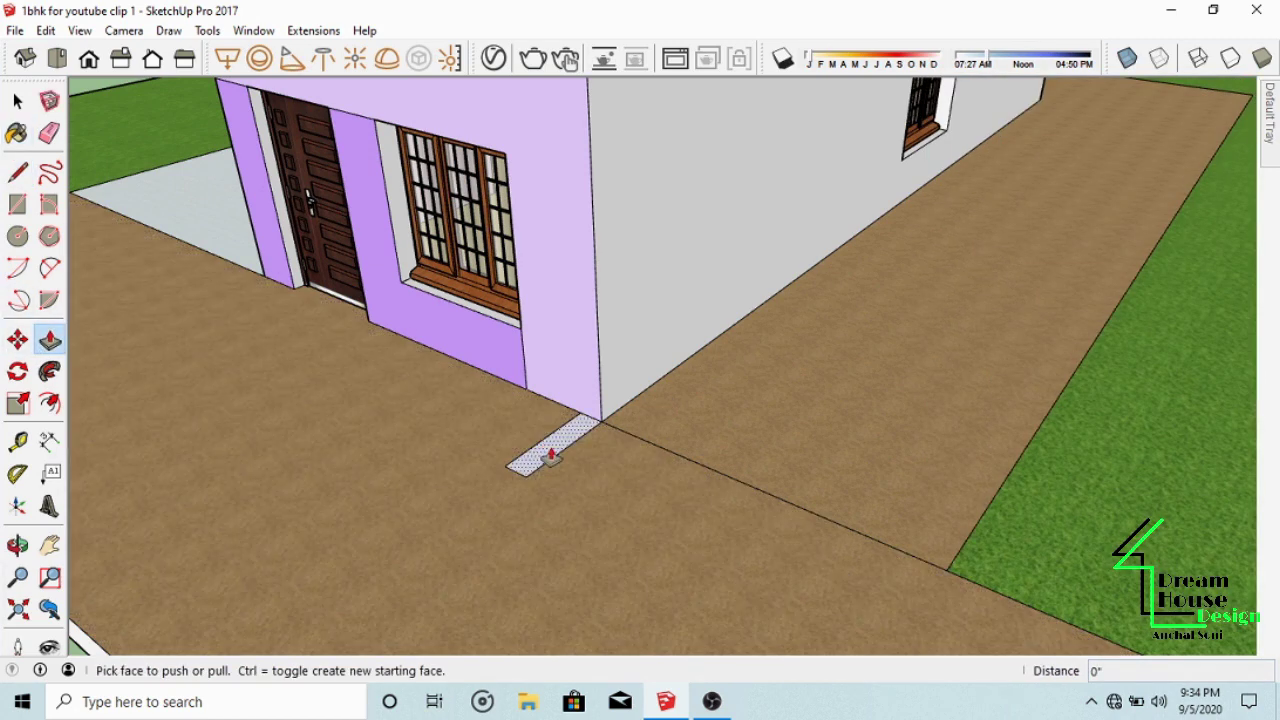
middle_drag(546, 420, 546, 363)
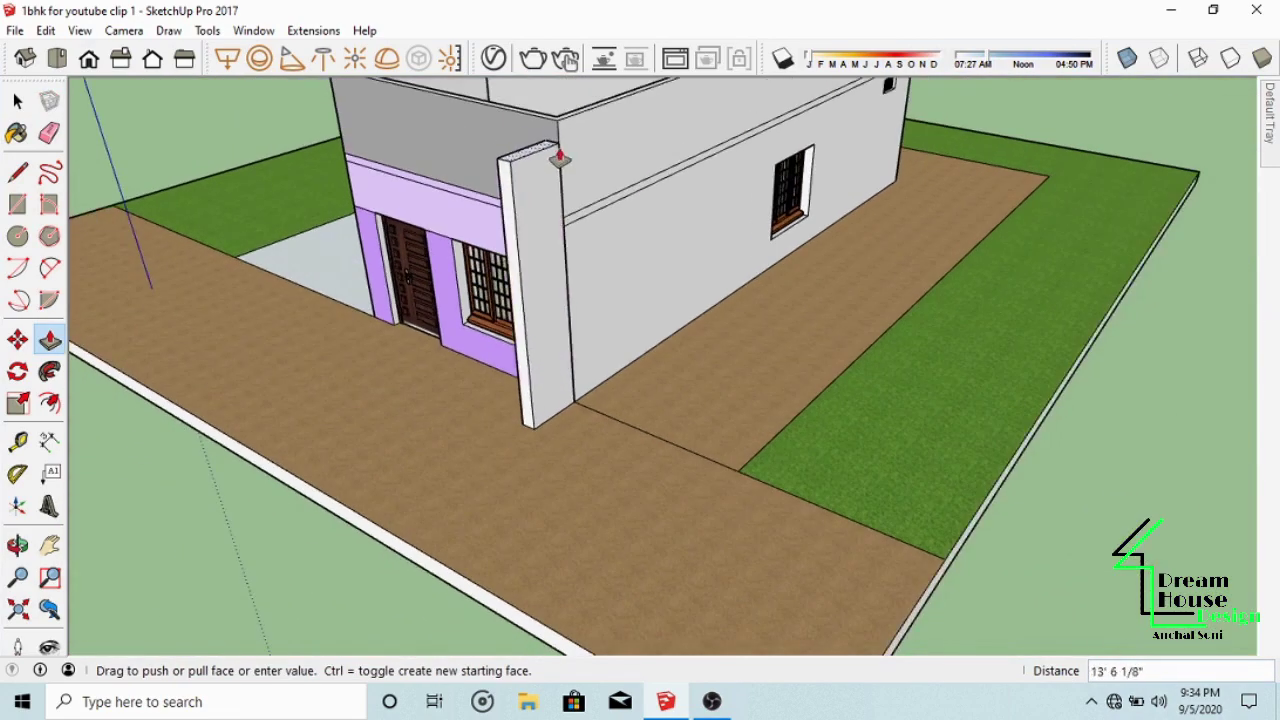
click(556, 130)
Step: Draw a 3' line across the fin wall's inner face, just below and parallel to its top edge
middle_drag(514, 180, 880, 220)
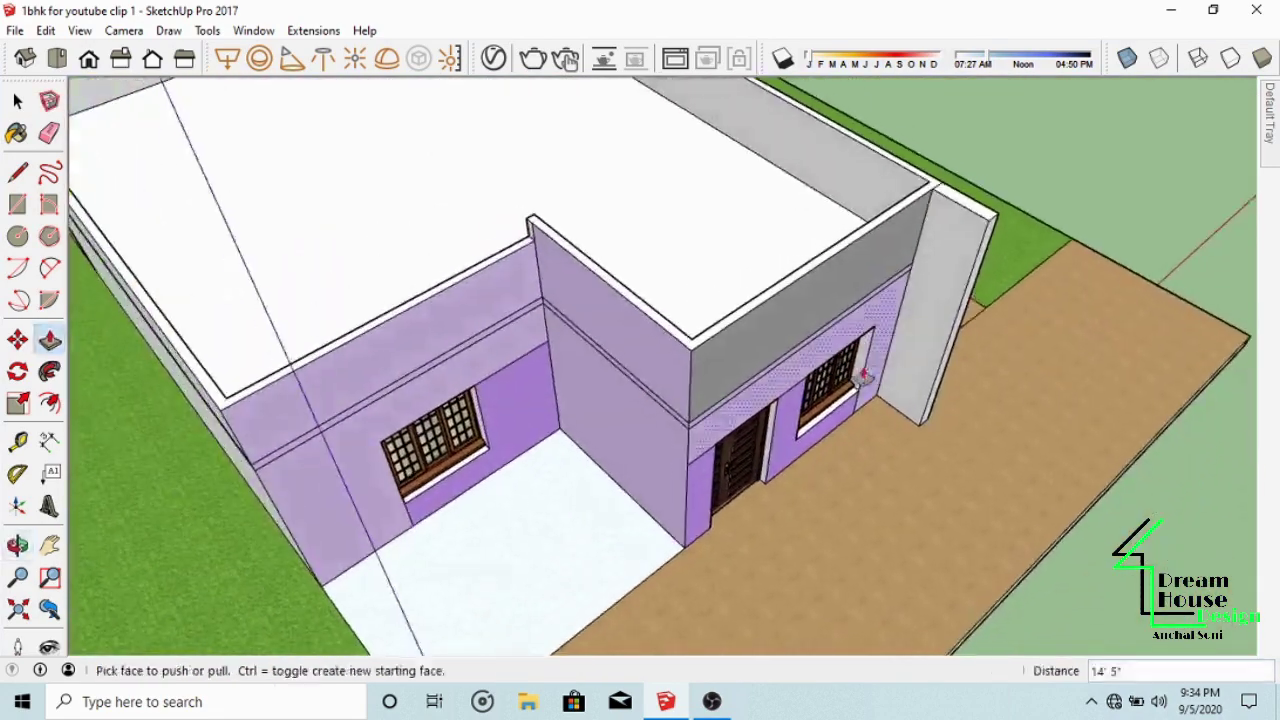
scroll(972, 230, up, 6)
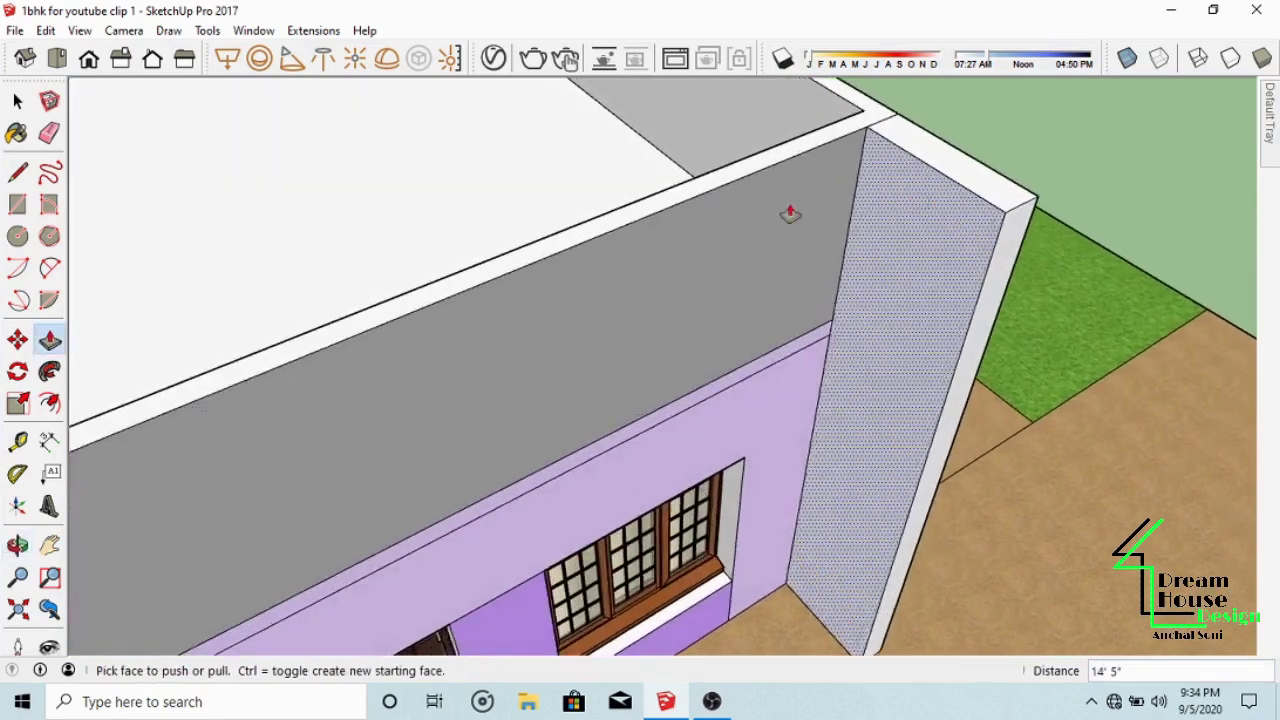
click(17, 172)
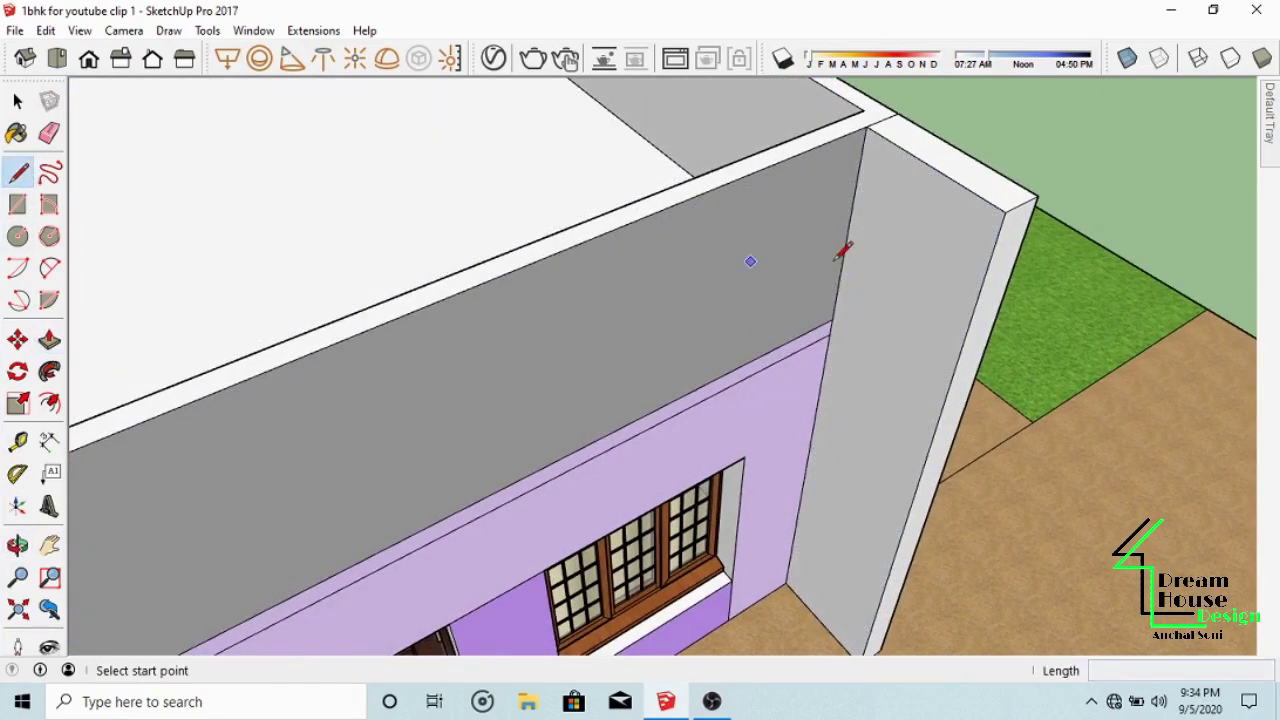
click(1005, 211)
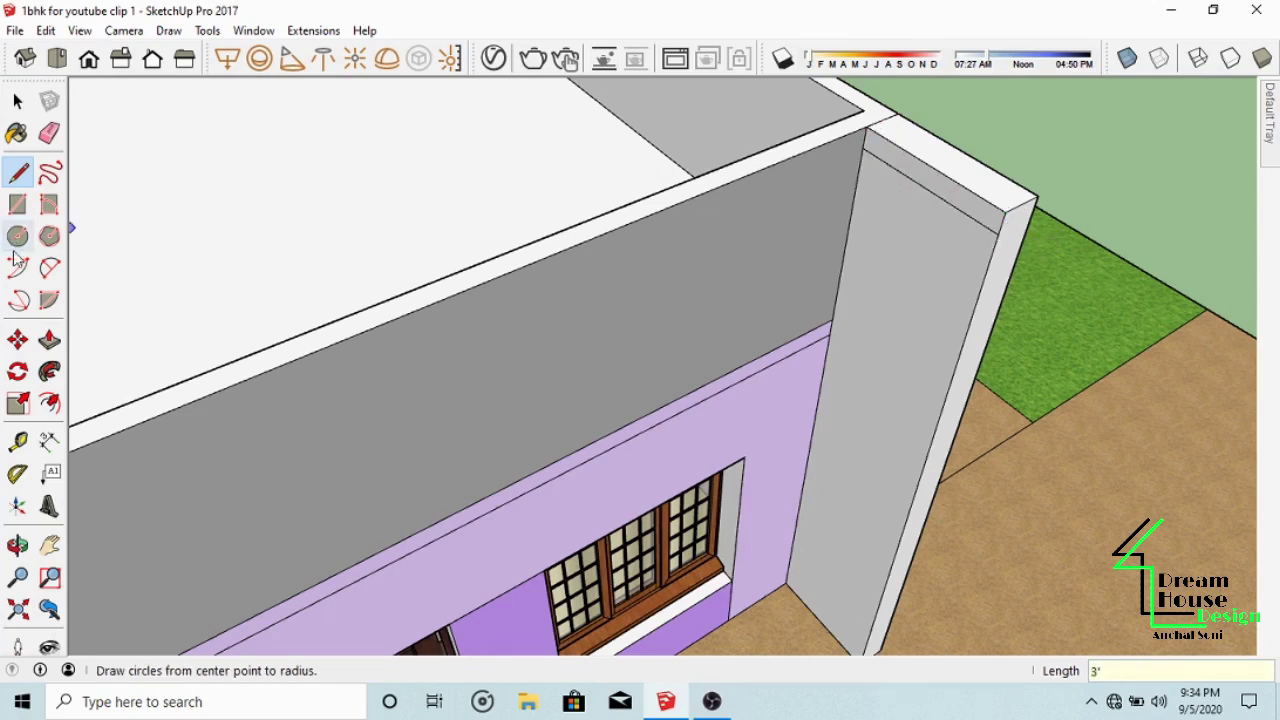
Step: Extrude the strip at the top of the fin wall 14' 10" along the front parapet to its opposite corner
click(49, 340)
click(980, 209)
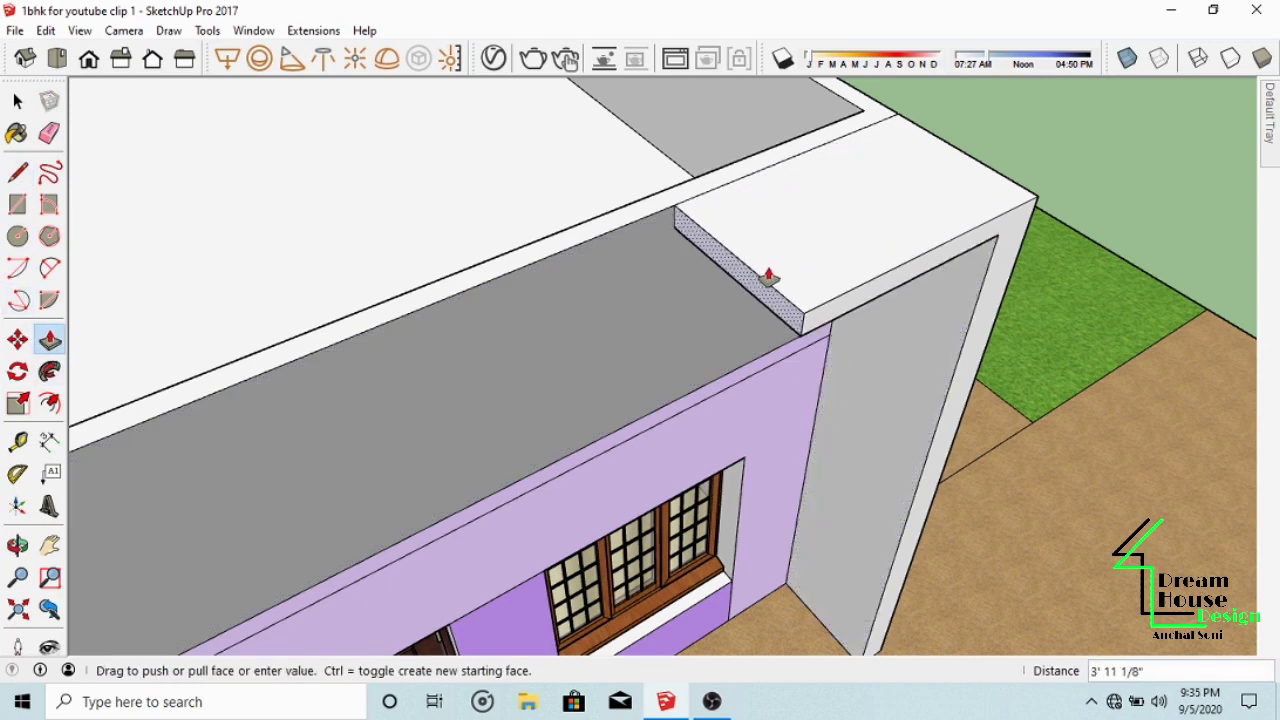
scroll(768, 277, down, 2)
click(318, 402)
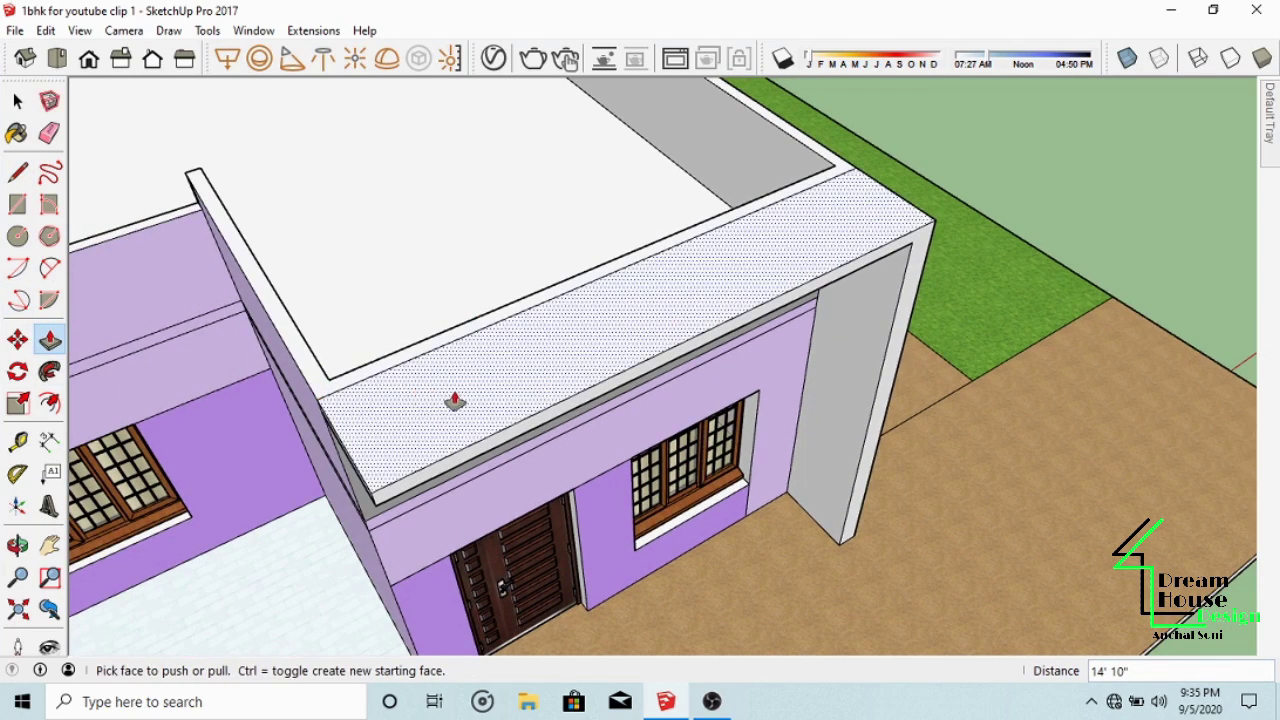
Step: Draw a 10' 1" line along the porch side parapet, level with the projecting slab's underside, and paint the strip above it white
scroll(790, 302, down, 3)
middle_drag(588, 345, 835, 338)
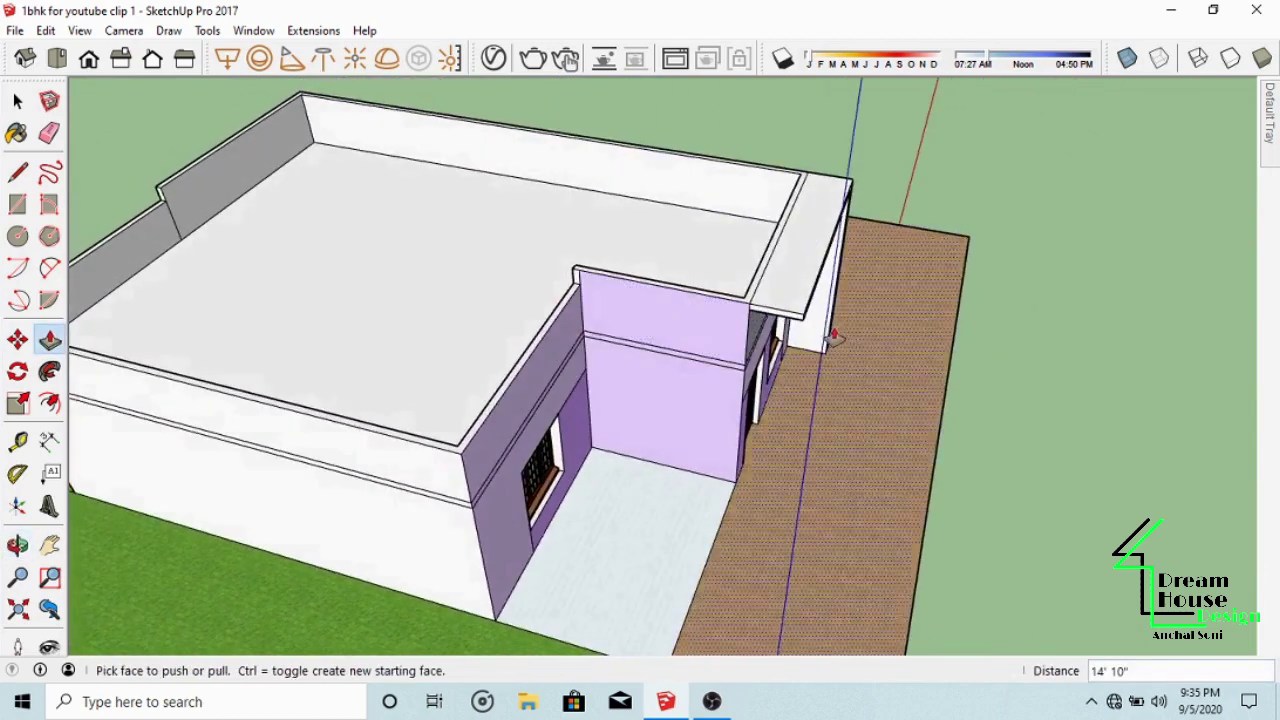
scroll(743, 316, up, 2)
scroll(735, 318, up, 2)
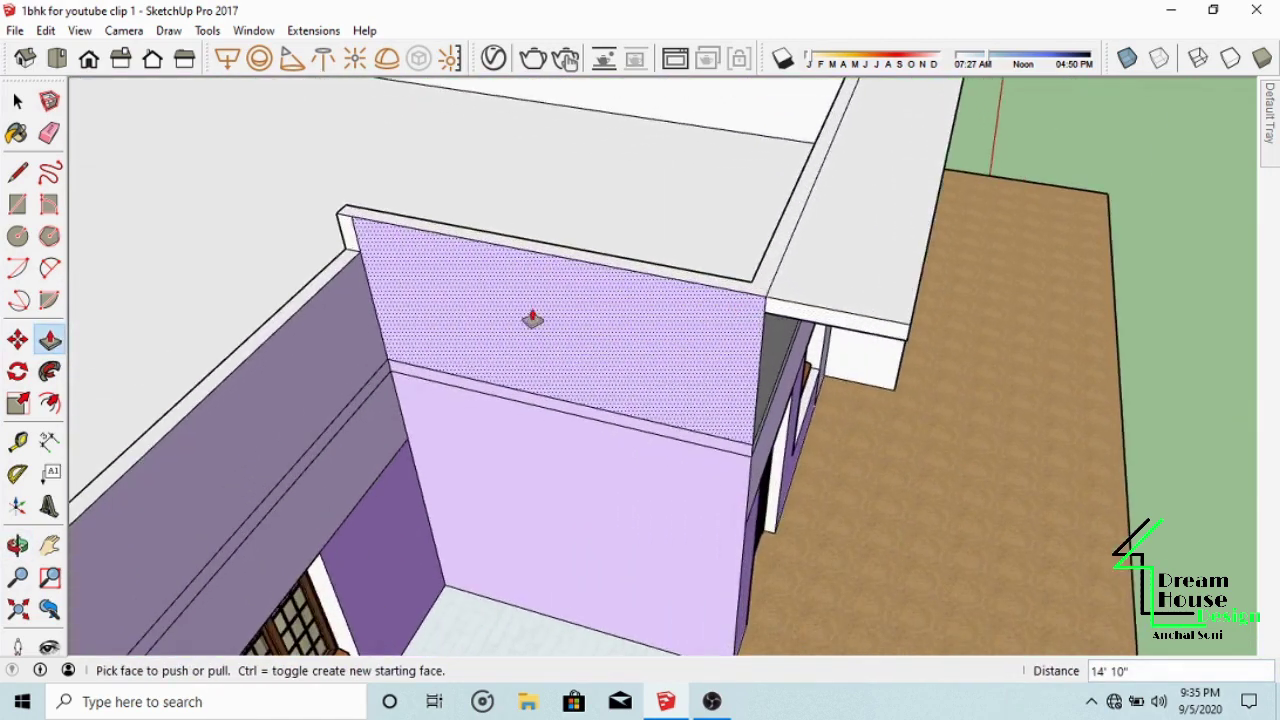
key(l)
click(776, 310)
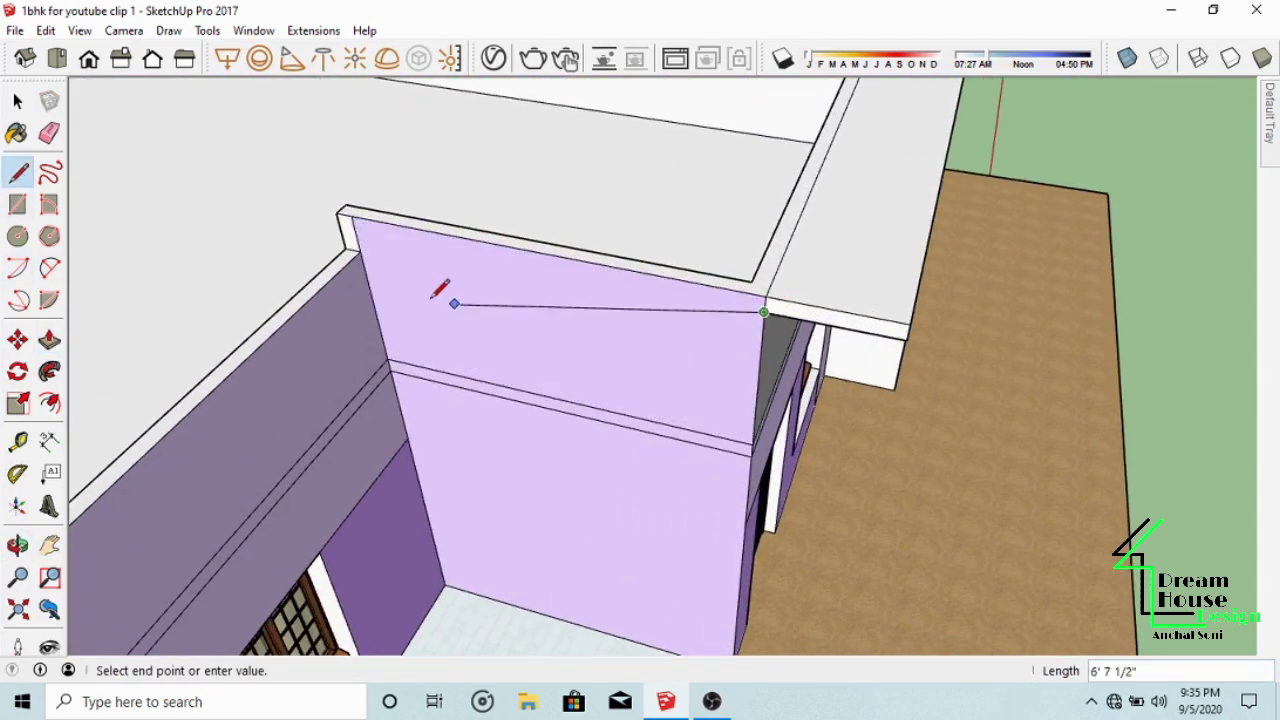
click(353, 231)
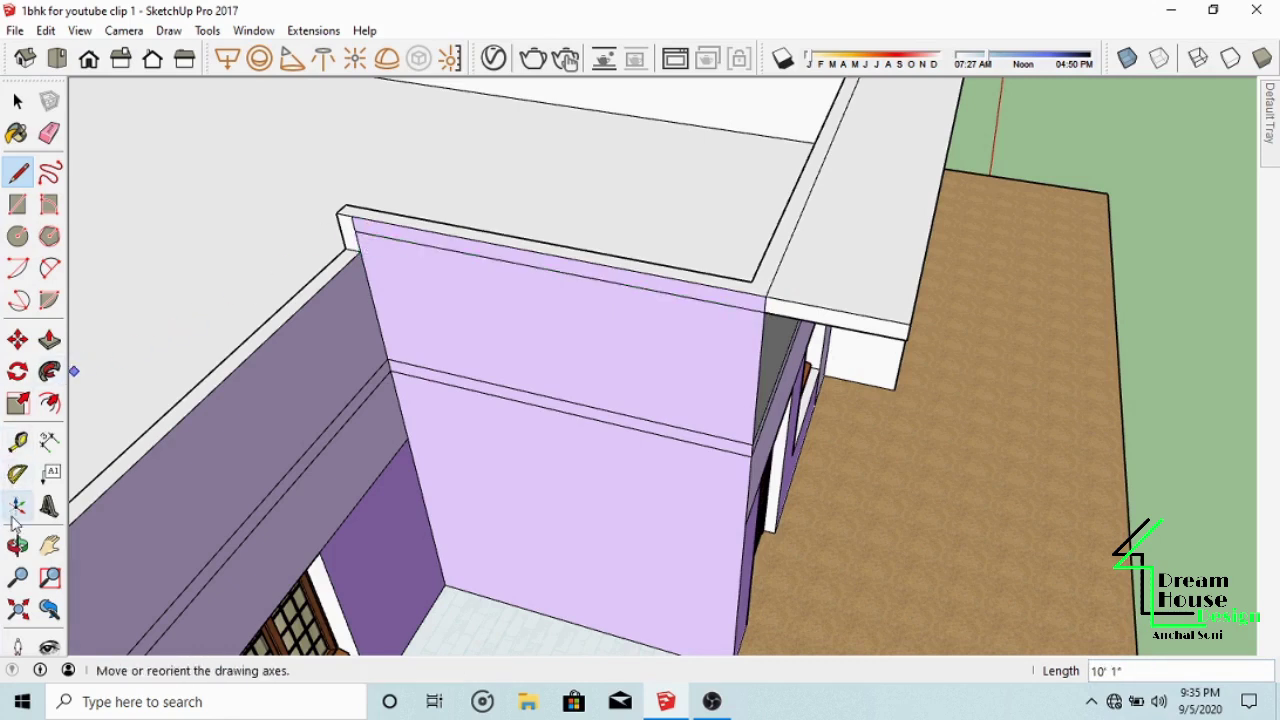
click(17, 133)
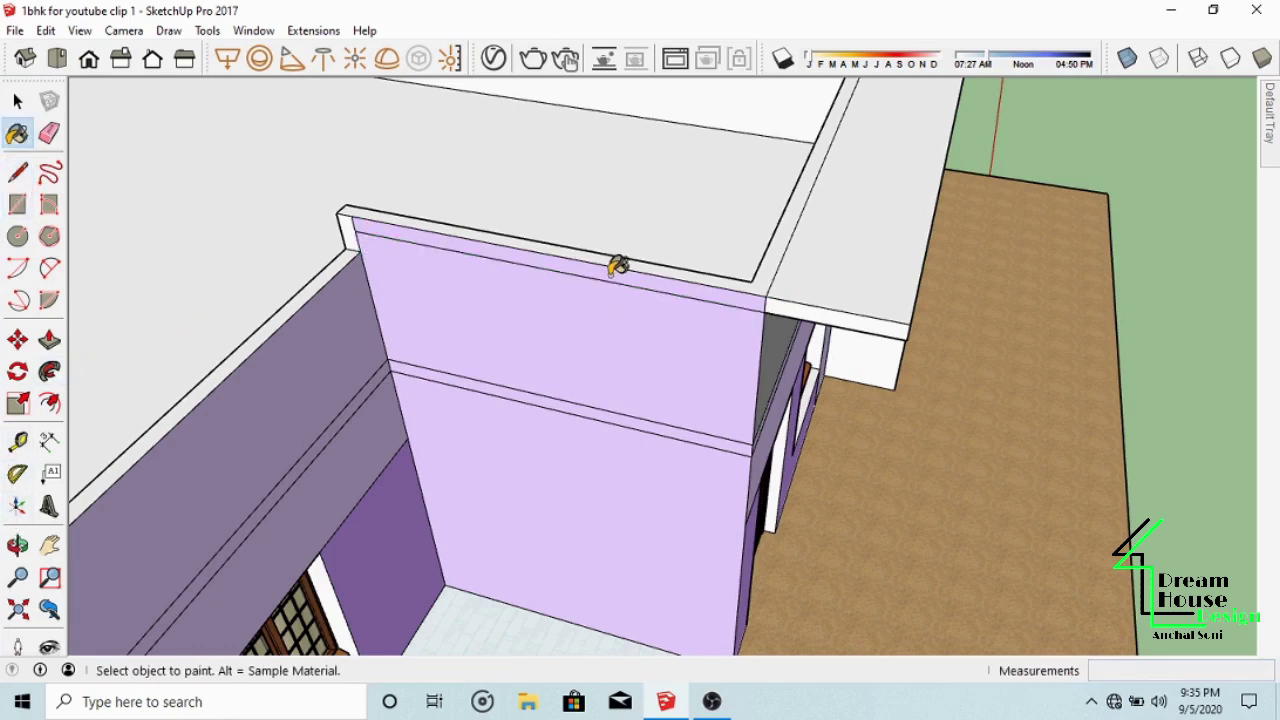
click(617, 265)
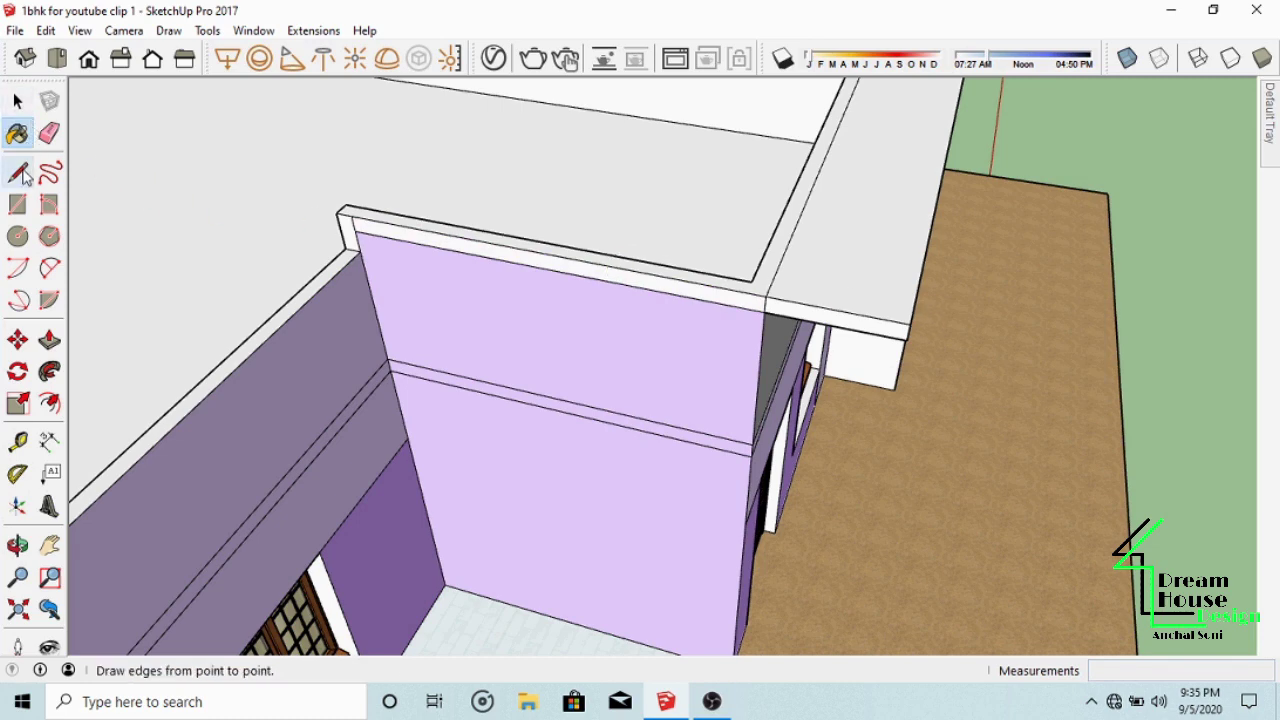
Step: Erase the short edge separating the white parapet strip from the end of the projecting slab
click(49, 133)
scroll(771, 300, up, 2)
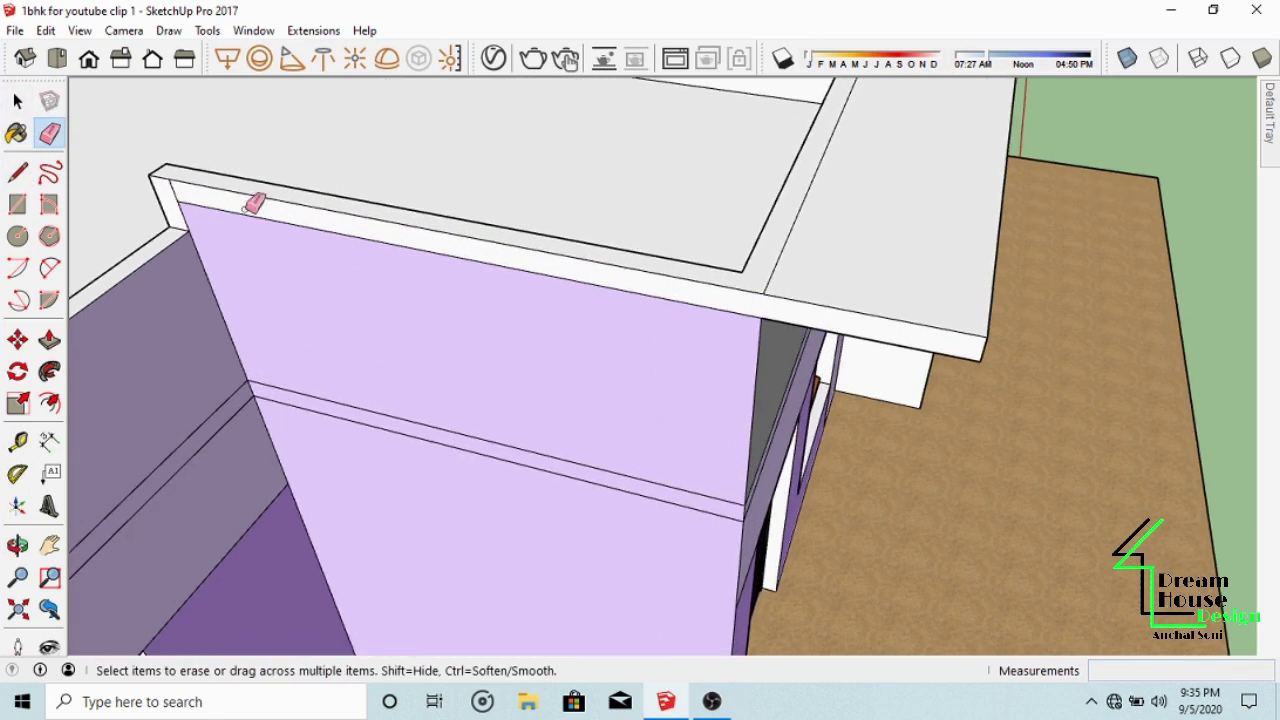
click(50, 341)
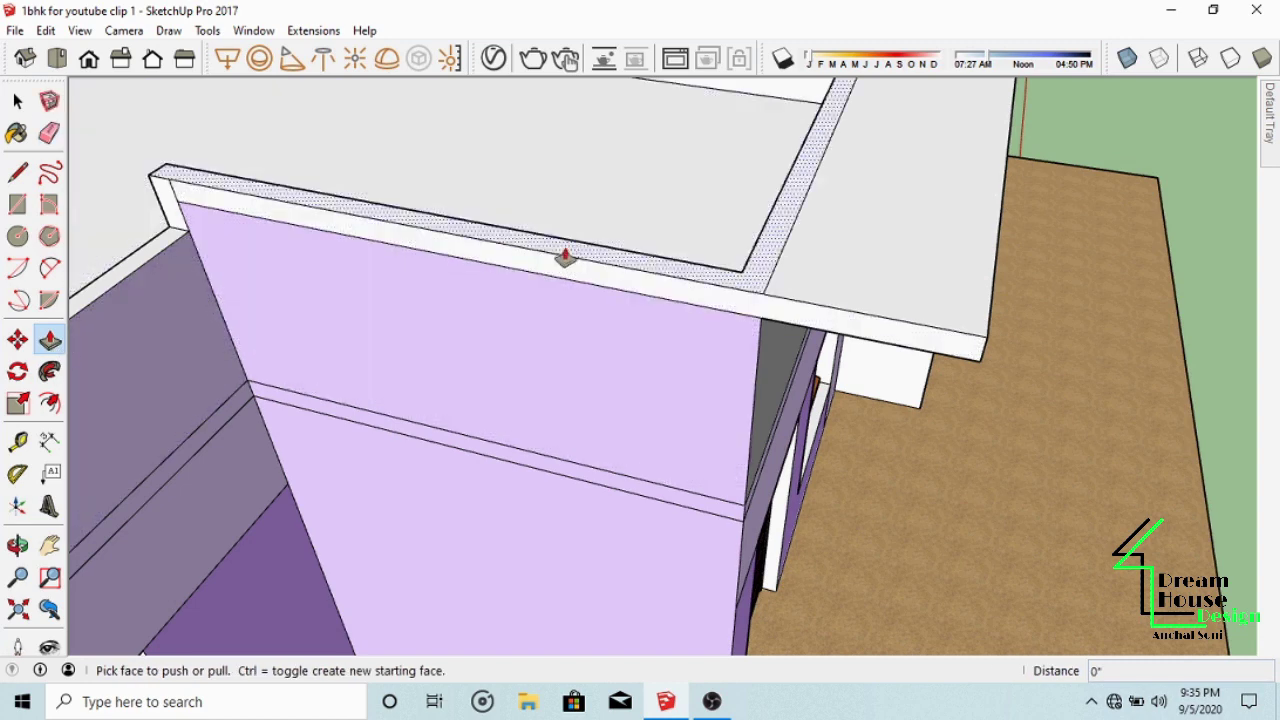
drag(563, 260, 534, 323)
scroll(510, 323, down, 2)
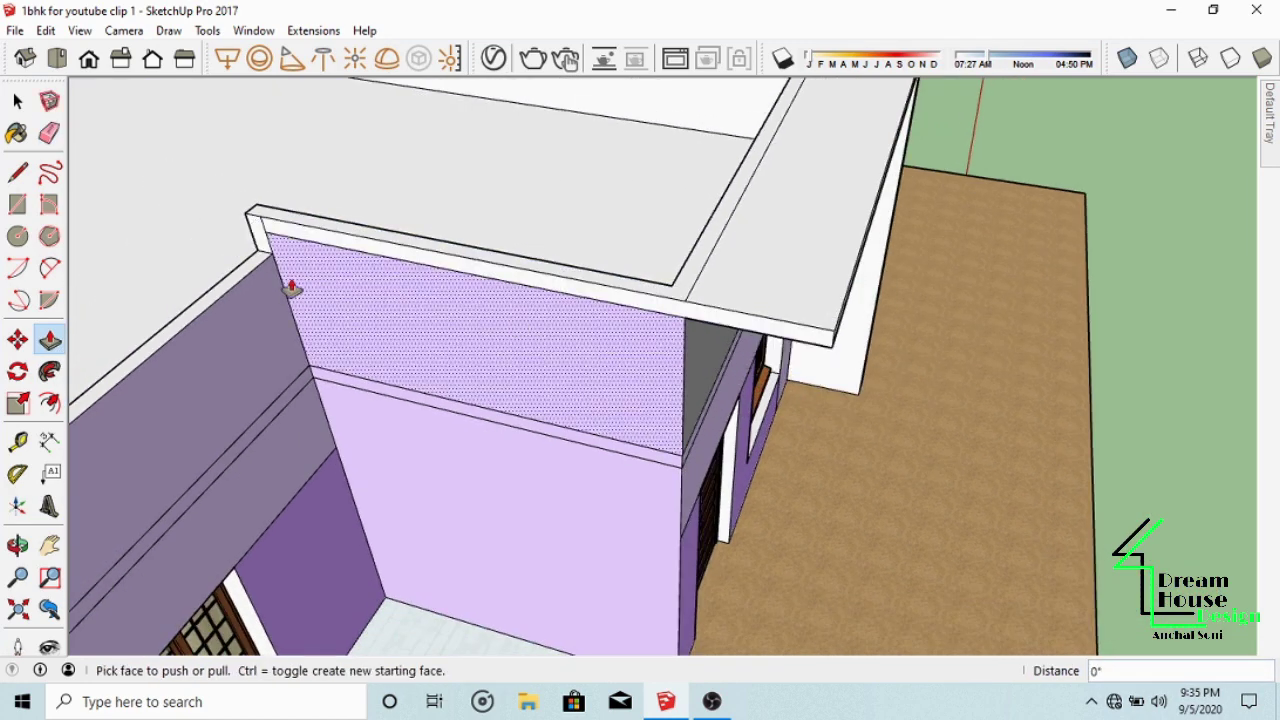
Step: Draw a 5" line across the end of the porch side parapet, level with the white strip's lower edge
mouse_move(289, 286)
middle_down()
mouse_move(331, 247)
mouse_move(184, 217)
middle_up()
click(50, 133)
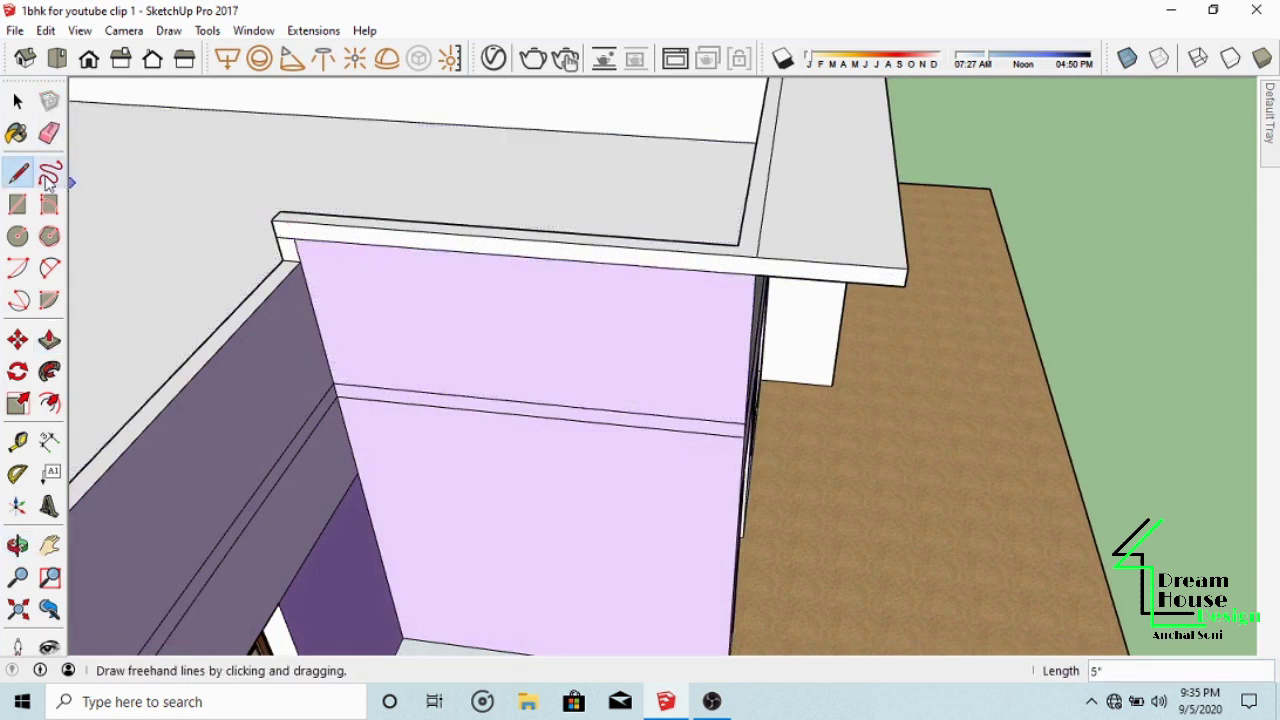
click(48, 136)
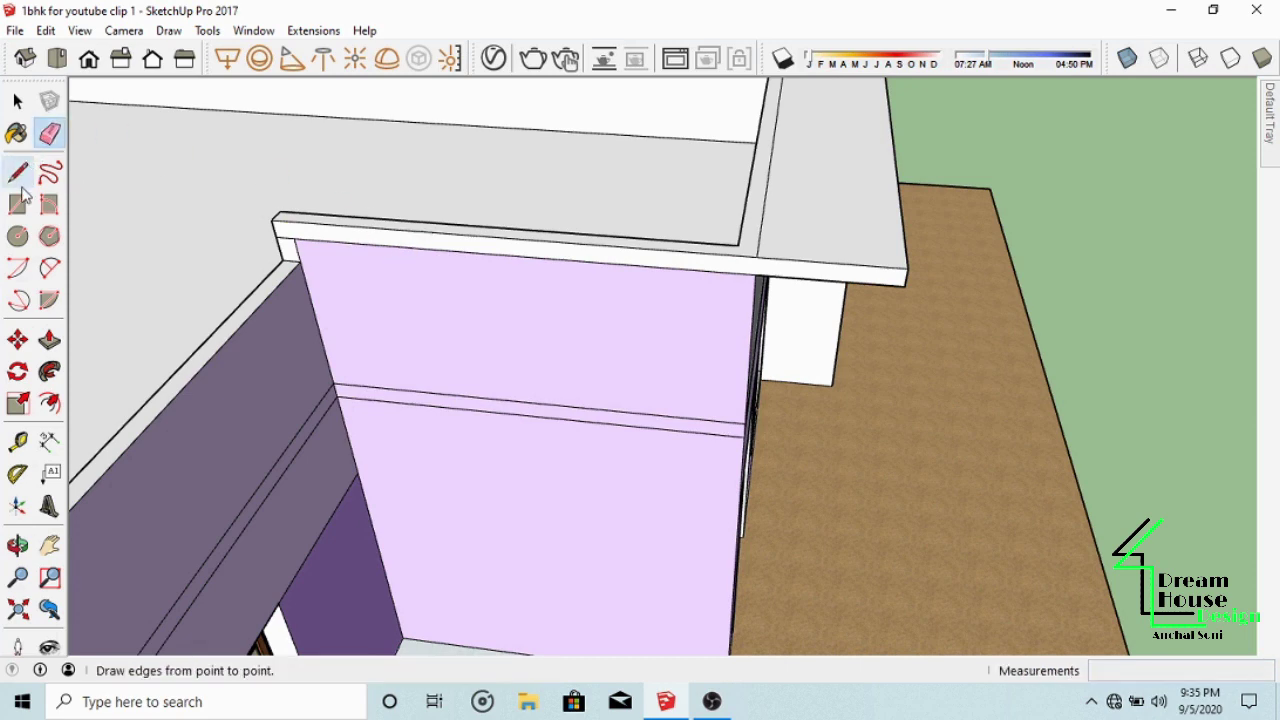
Step: Extrude the white strip on the porch side parapet outward 2' over the porch as a slab projection
click(50, 342)
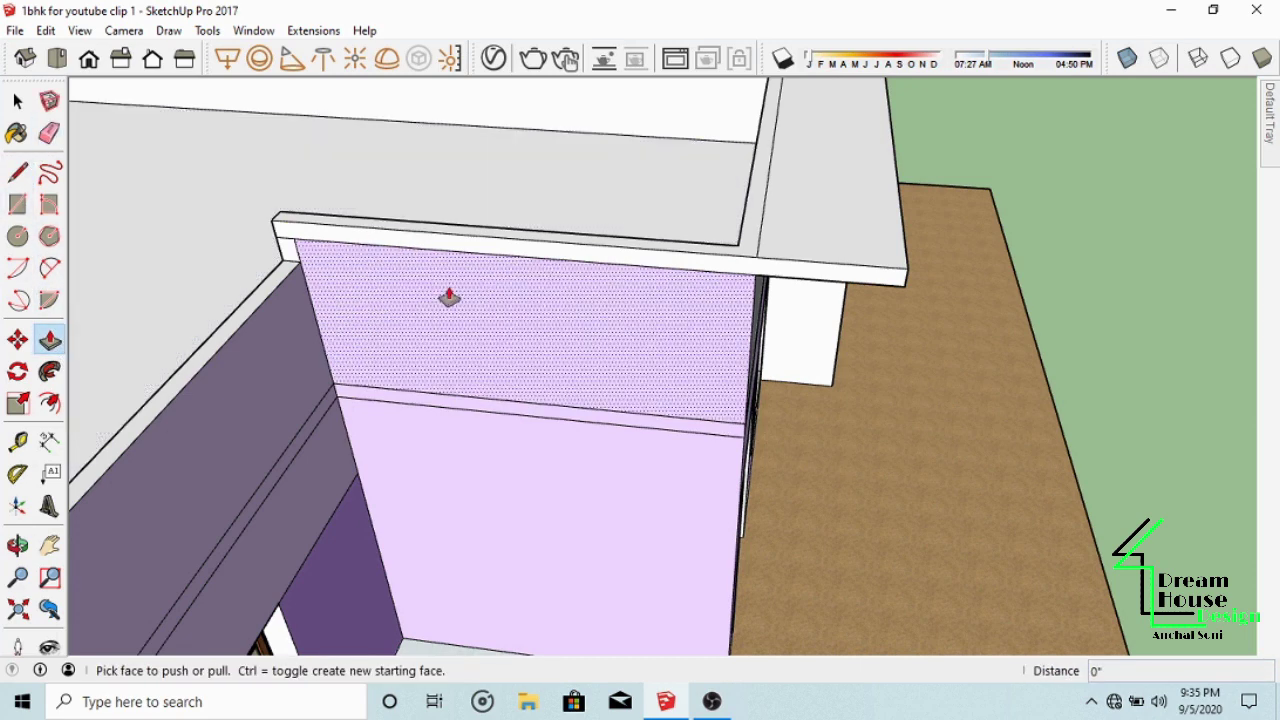
click(589, 272)
scroll(573, 300, down, 1)
middle_drag(573, 300, 409, 303)
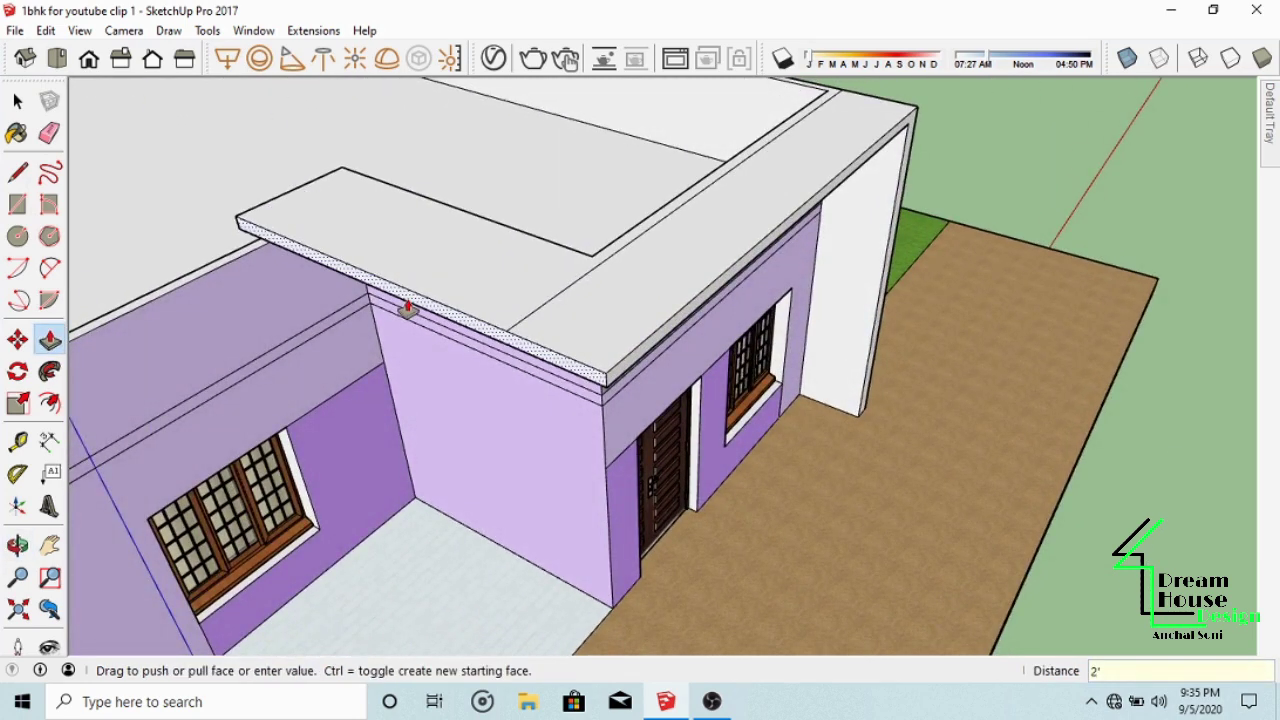
scroll(408, 308, down, 3)
click(634, 191)
Step: Erase the band lines across the front wall above the door and window
middle_drag(634, 191, 451, 194)
scroll(451, 194, down, 2)
scroll(519, 272, up, 1)
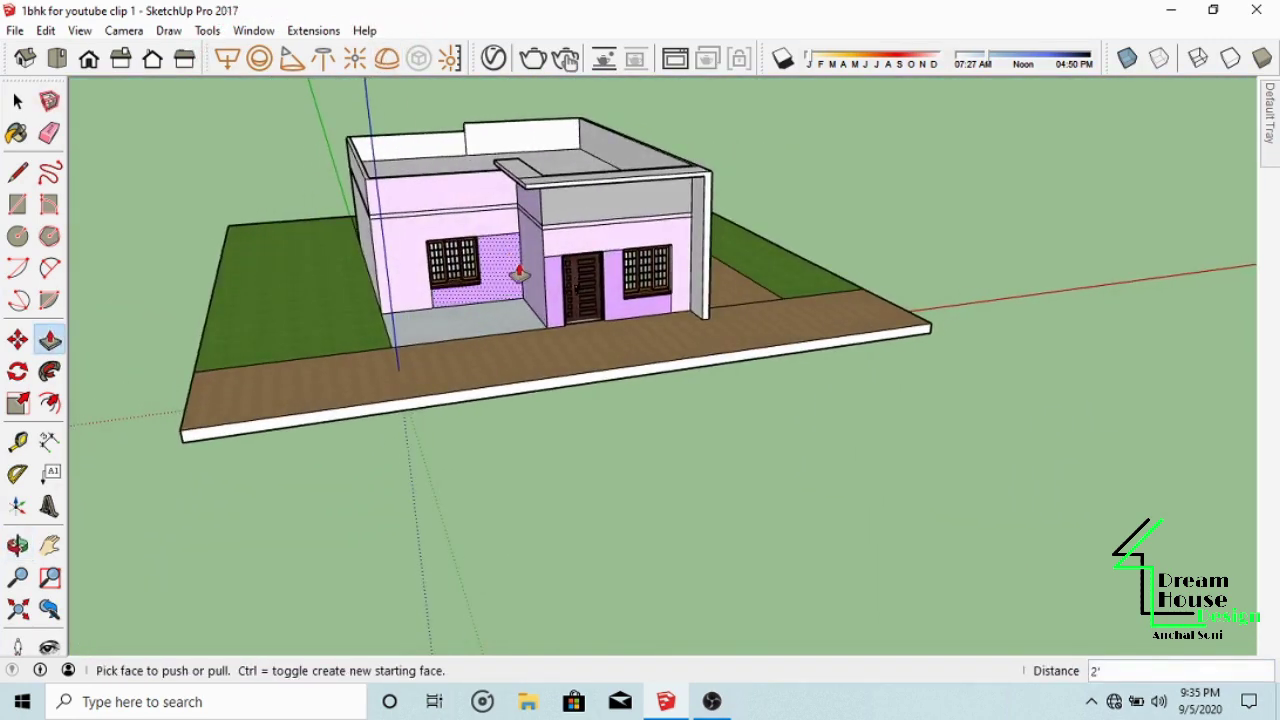
scroll(423, 243, up, 3)
click(49, 133)
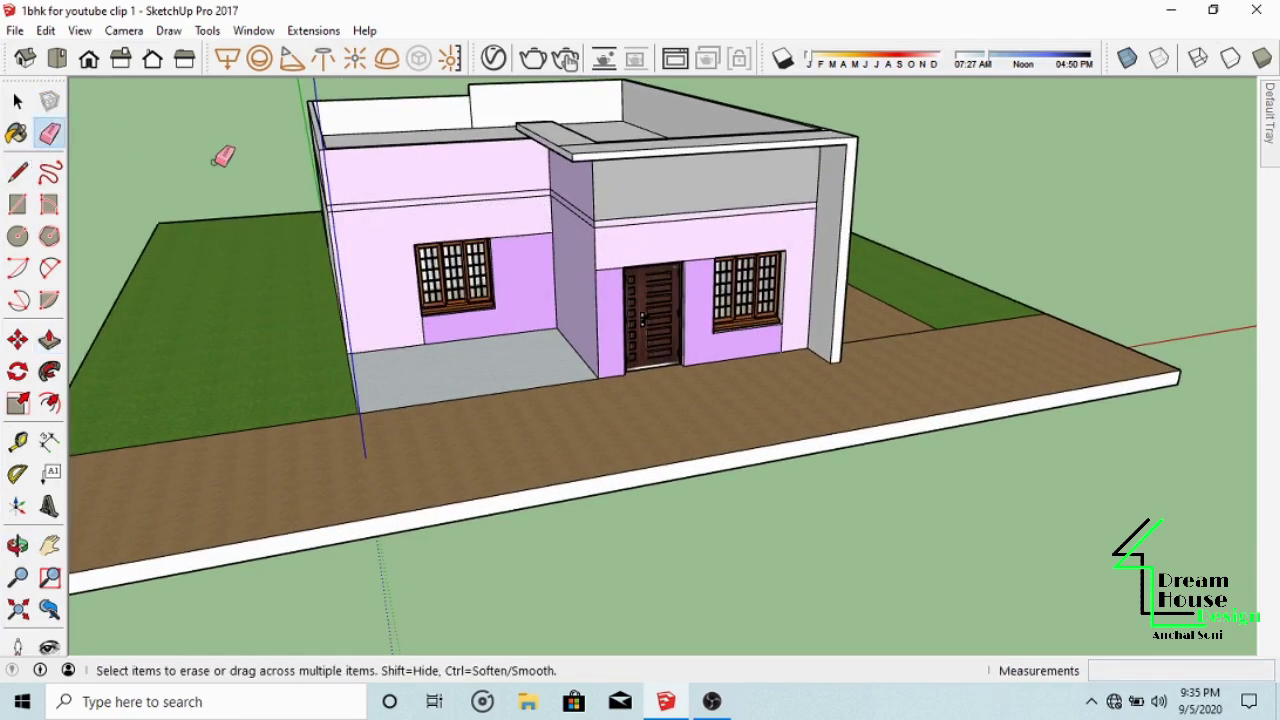
click(612, 225)
middle_drag(620, 220, 756, 241)
scroll(599, 231, up, 4)
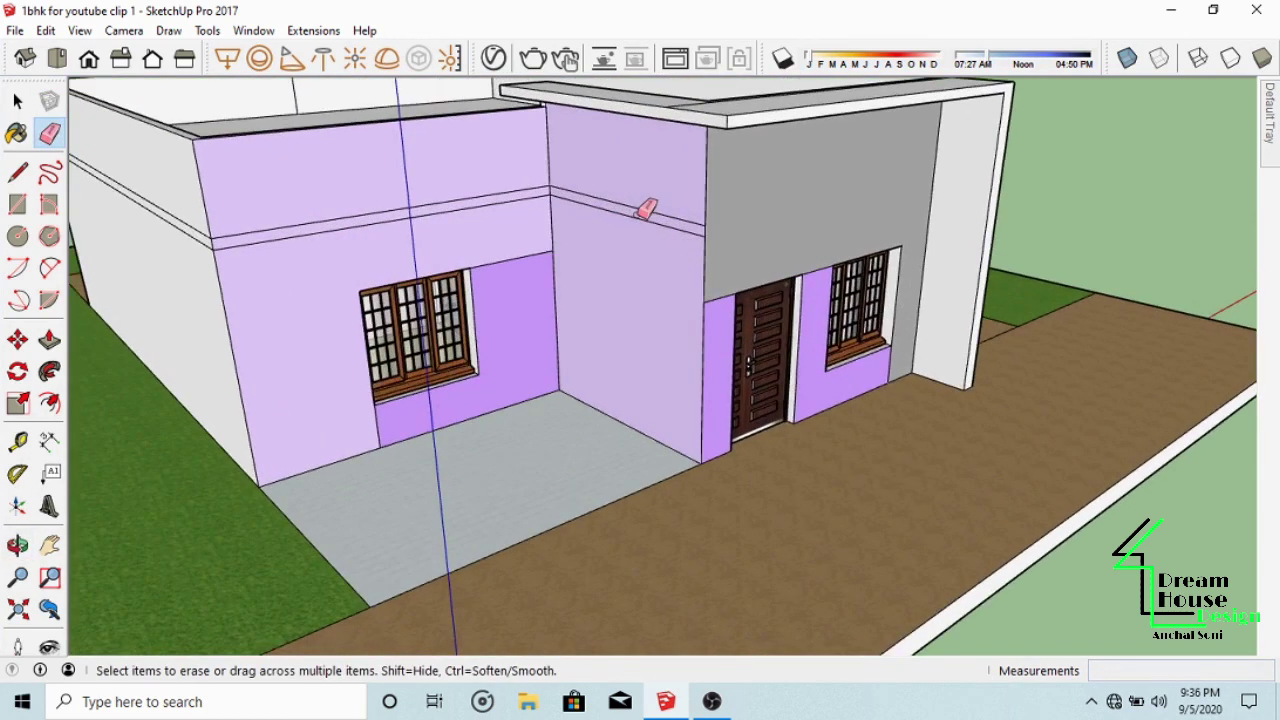
key(ctrl+z)
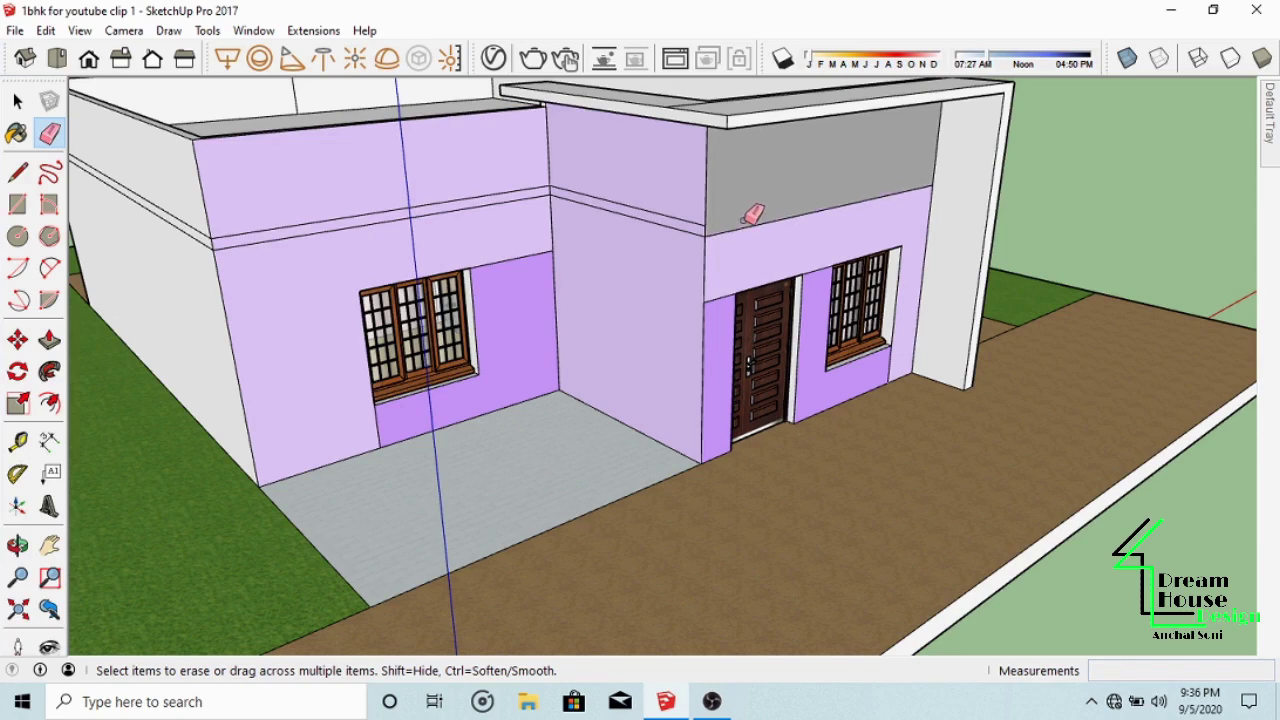
click(749, 224)
Step: Erase the two band lines from the windowless porch side wall
mouse_move(723, 246)
middle_down()
mouse_move(789, 234)
mouse_move(757, 207)
middle_up()
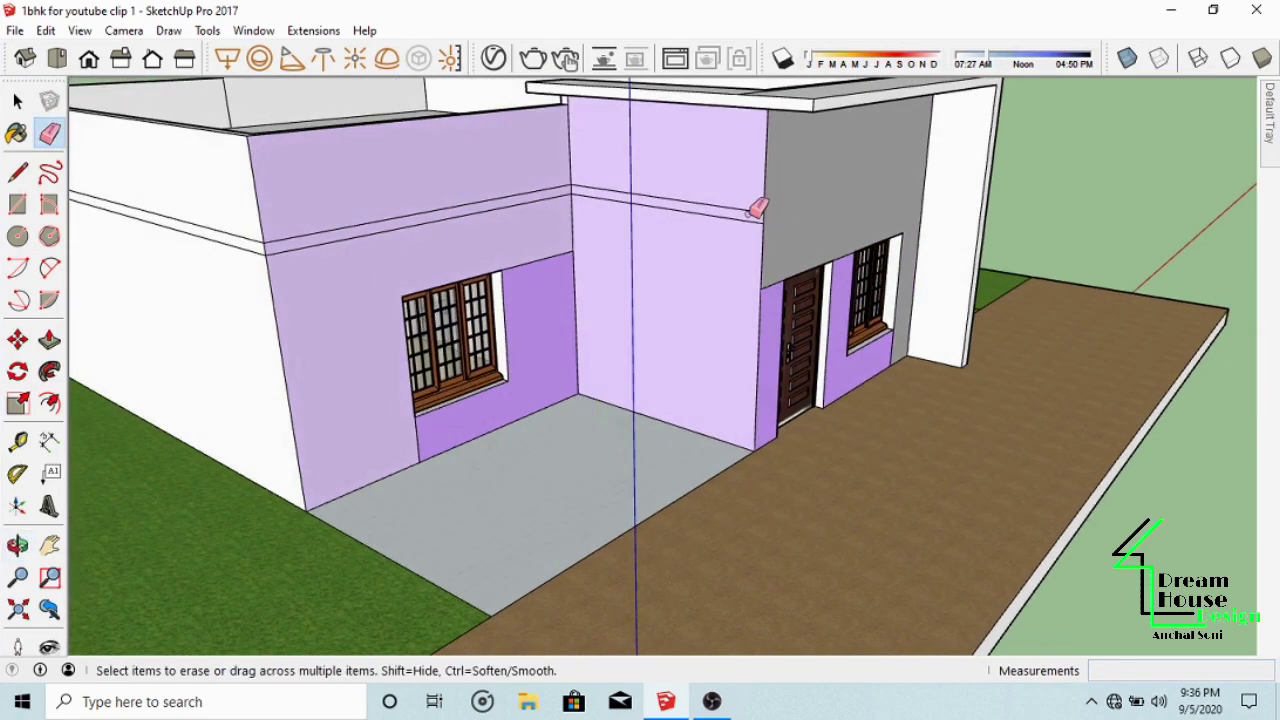
scroll(728, 237, down, 4)
middle_drag(595, 232, 420, 229)
scroll(531, 228, up, 2)
scroll(527, 195, up, 2)
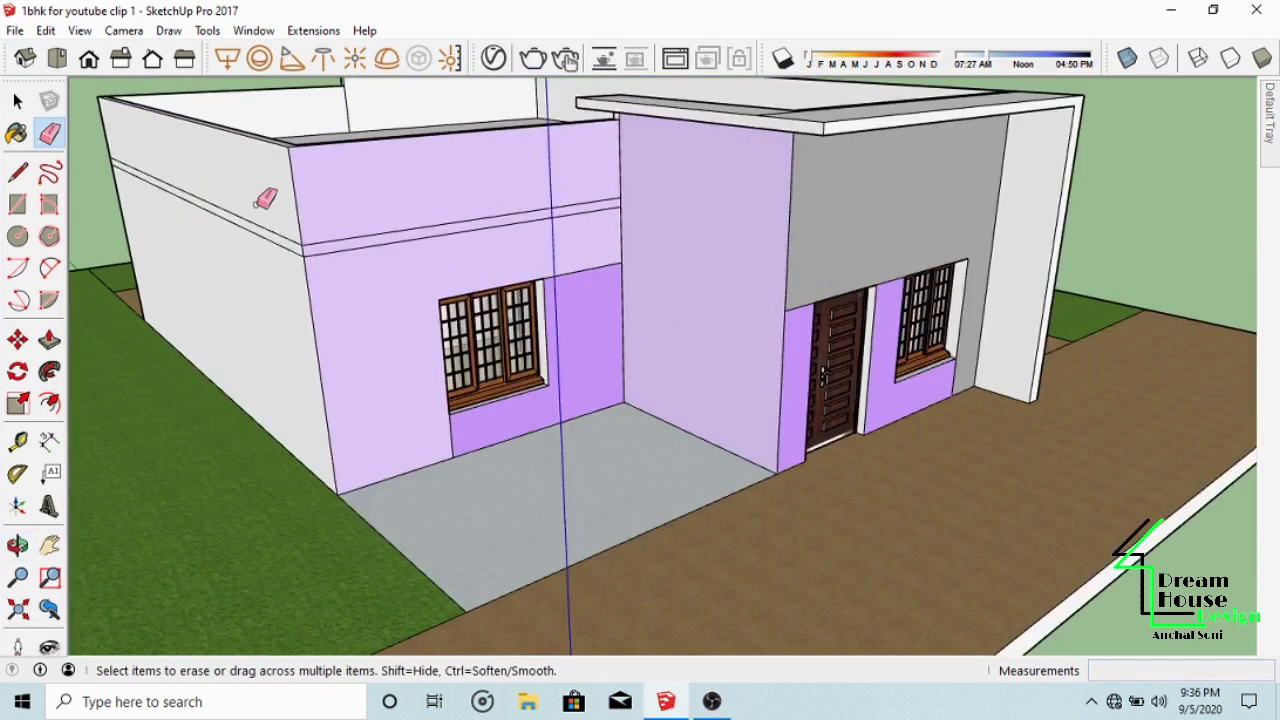
Step: Extrude the band above the porch window outward 3' as a ledge
click(49, 341)
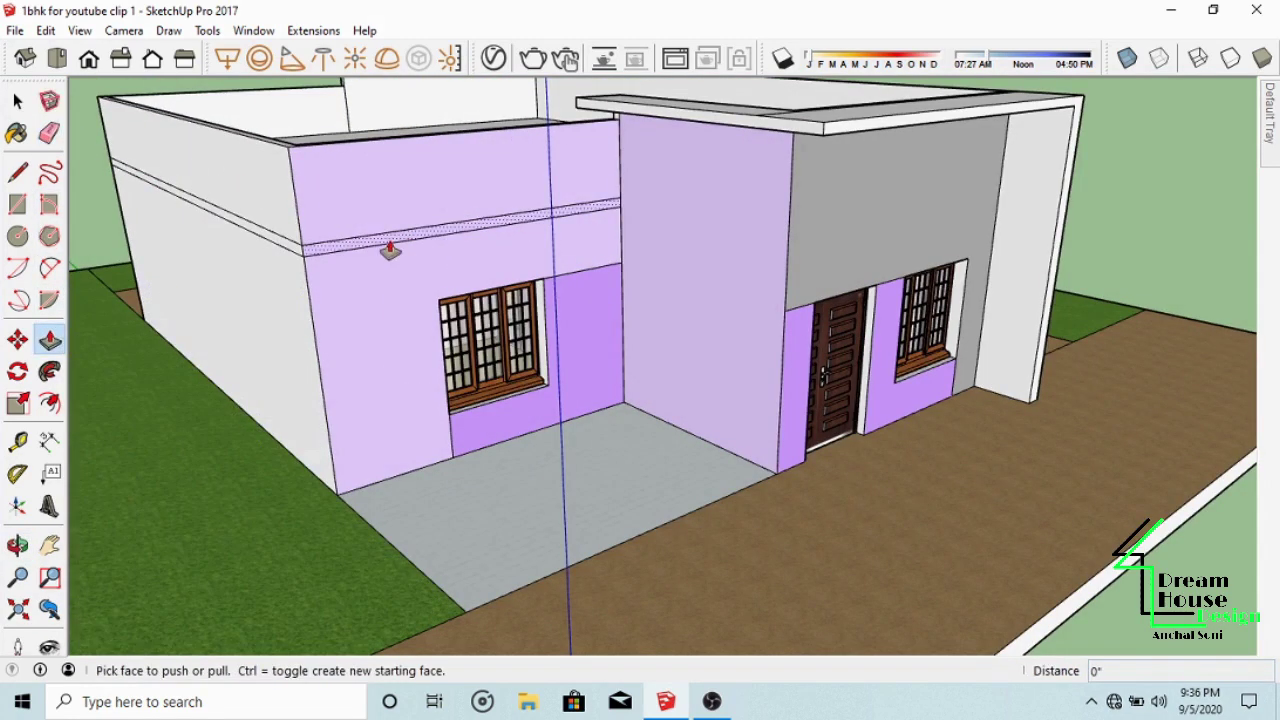
click(414, 238)
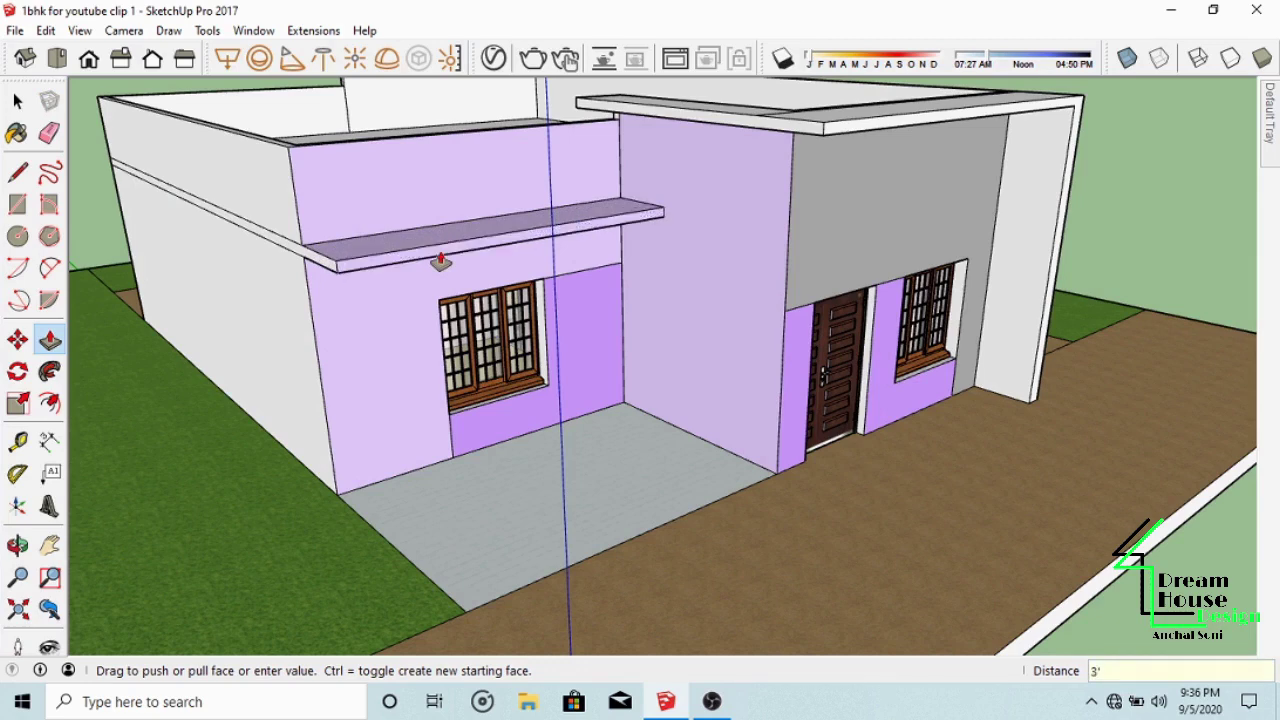
key(Return)
Step: Extrude the adjoining band on the windowless side wall outward 2' as a ledge
scroll(571, 209, down, 3)
middle_drag(571, 209, 254, 251)
scroll(366, 229, up, 4)
click(366, 229)
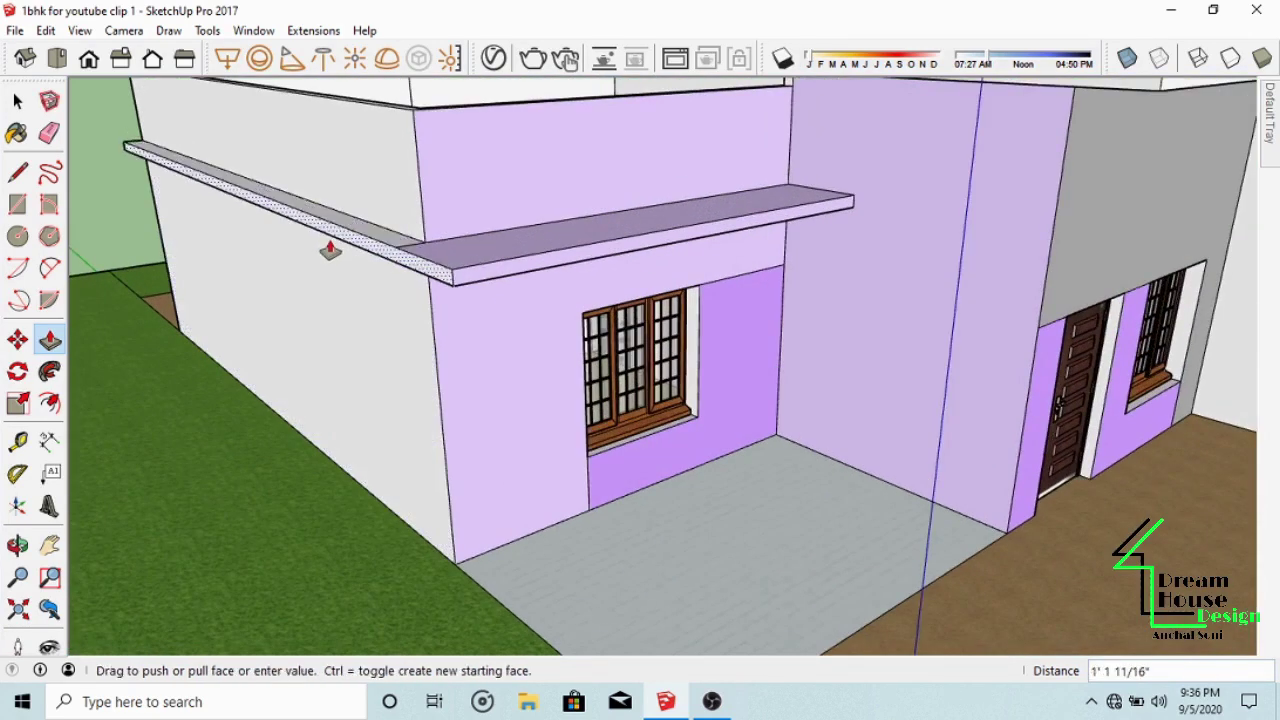
text(2)
key(Return)
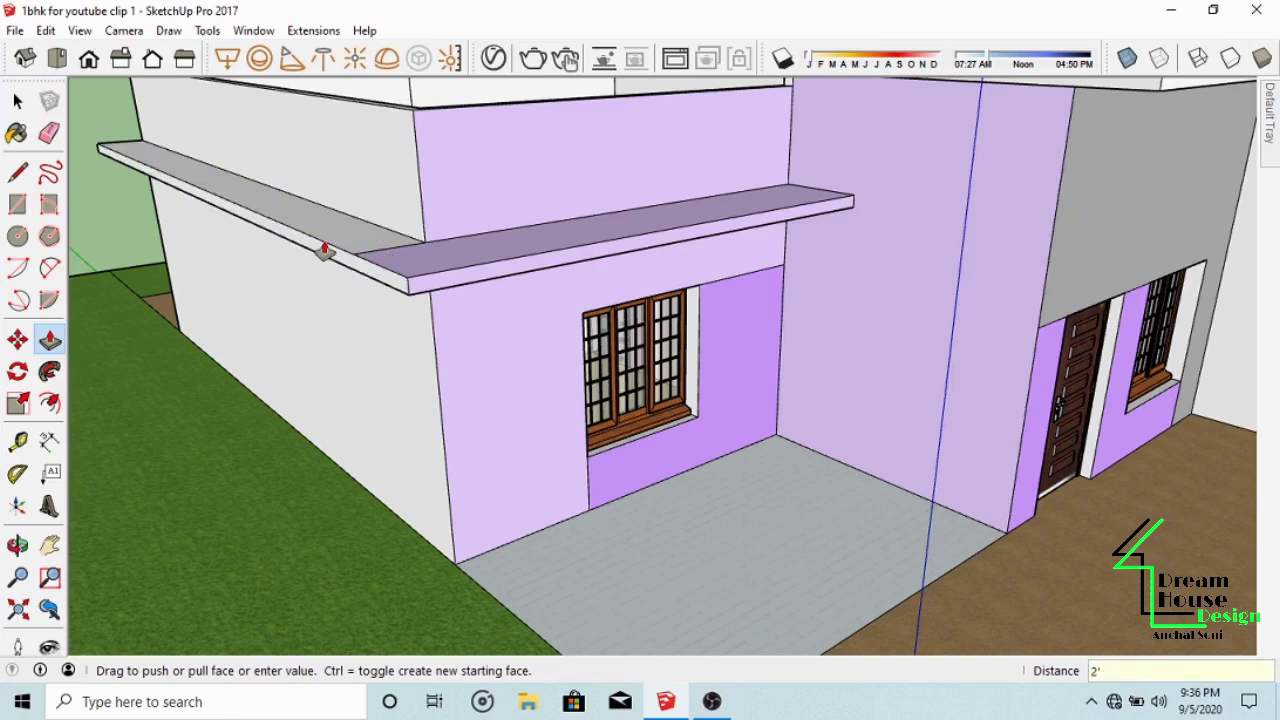
Step: Erase the leftover panel edges around the door and windows on the front walls
scroll(323, 240, down, 3)
middle_drag(323, 226, 606, 224)
scroll(371, 306, down, 2)
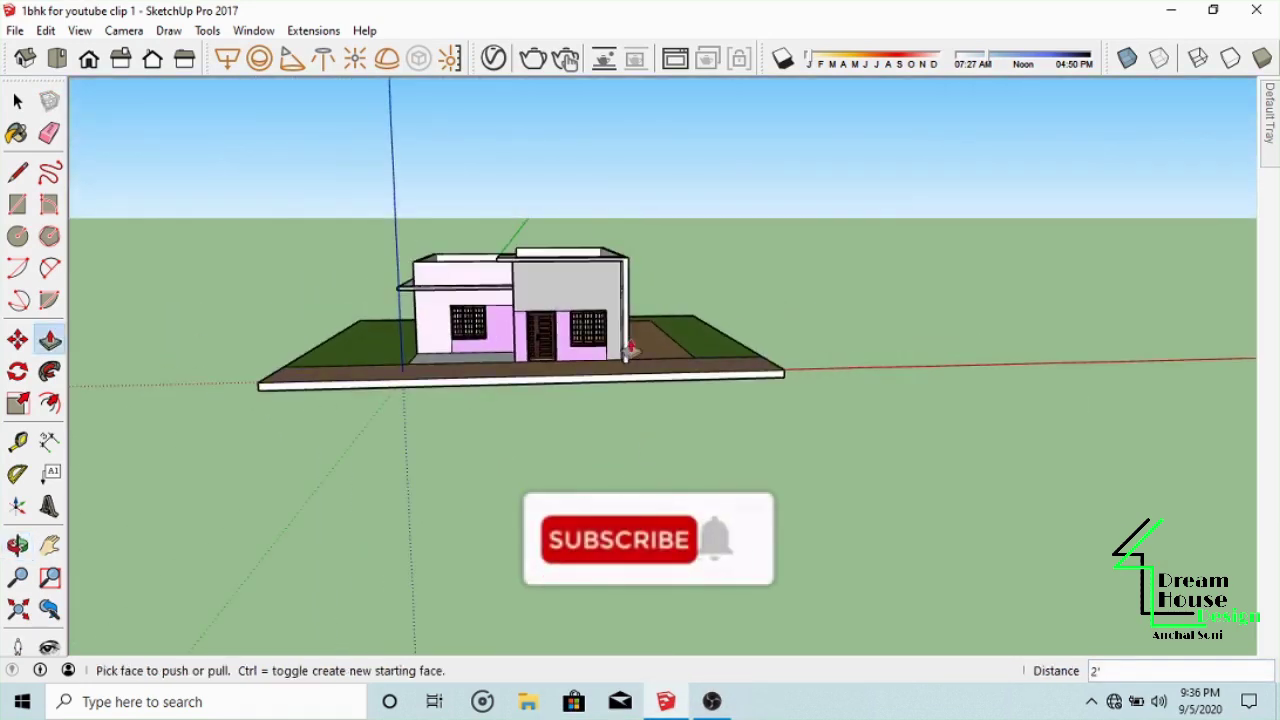
scroll(606, 224, up, 3)
scroll(494, 346, up, 2)
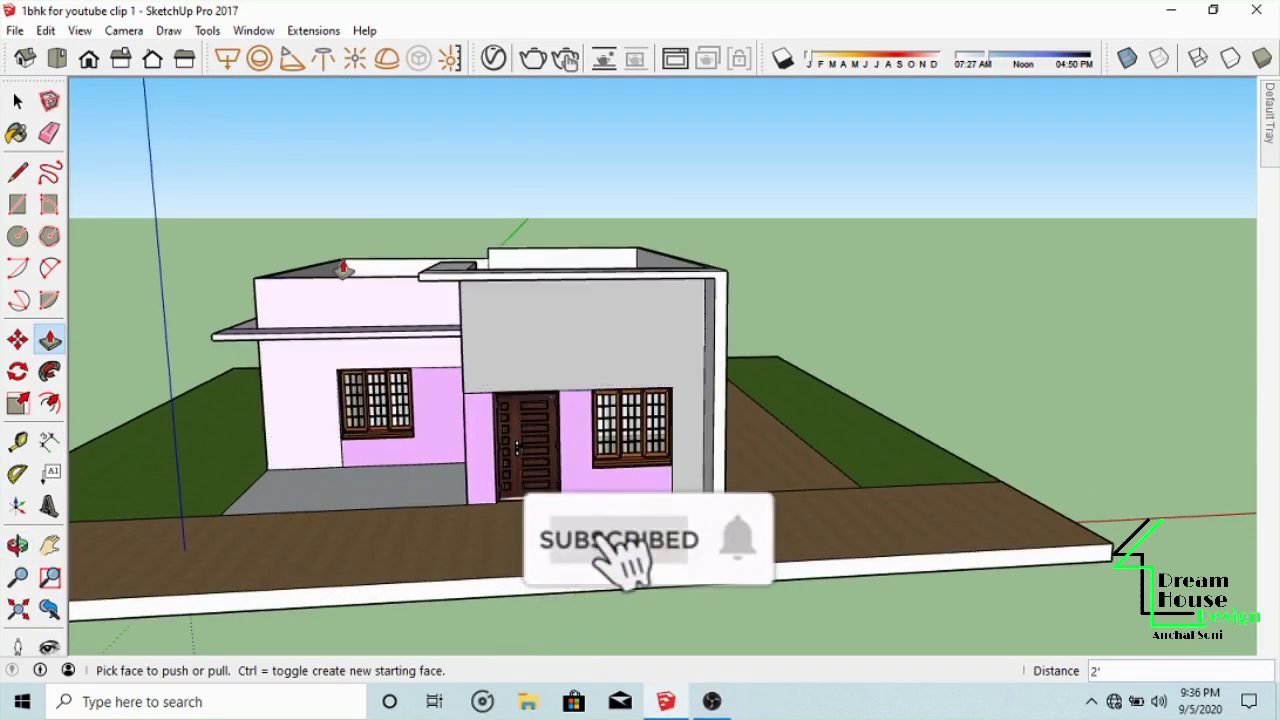
mouse_move(494, 346)
middle_down()
mouse_move(635, 302)
mouse_move(677, 314)
mouse_move(360, 203)
middle_up()
scroll(637, 300, up, 2)
key(e)
Step: Try to thin the front fin wall by pushing its inner face back 7"
click(50, 343)
middle_drag(90, 360, 727, 413)
click(1070, 434)
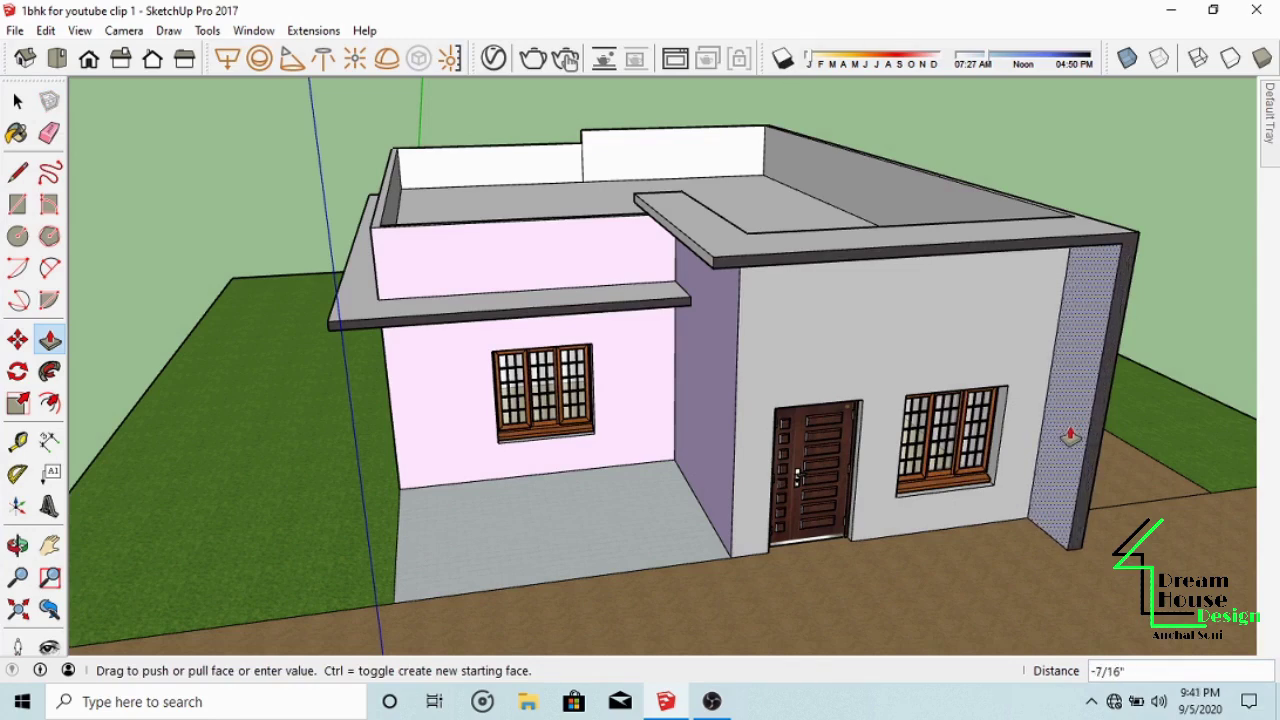
click(1068, 435)
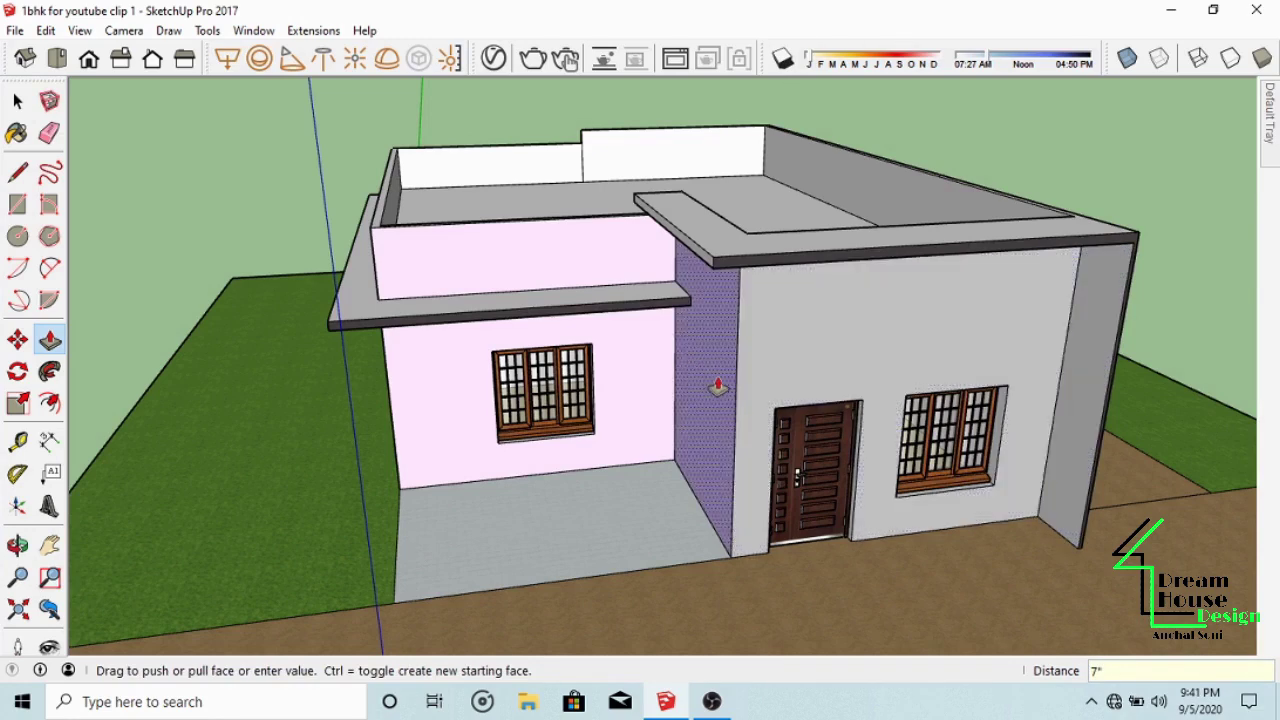
click(718, 395)
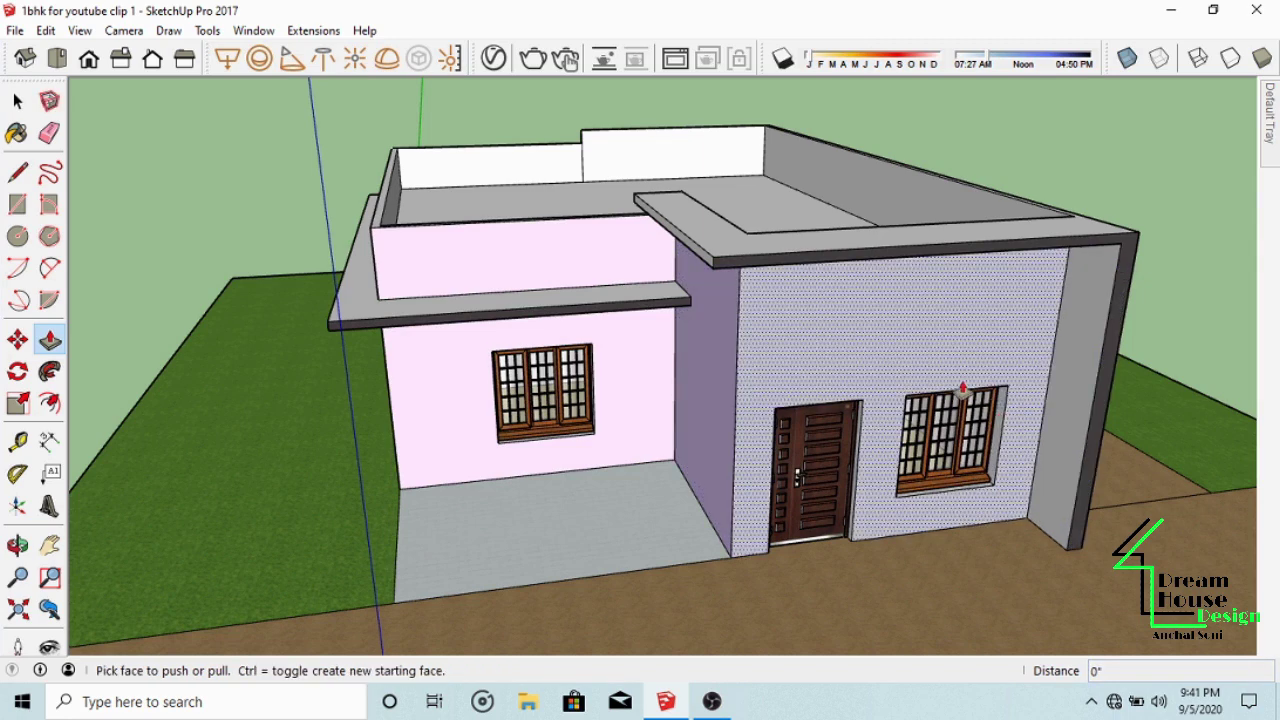
Step: Thin the front fin wall by pushing its inner face back 4"
middle_drag(699, 400, 913, 400)
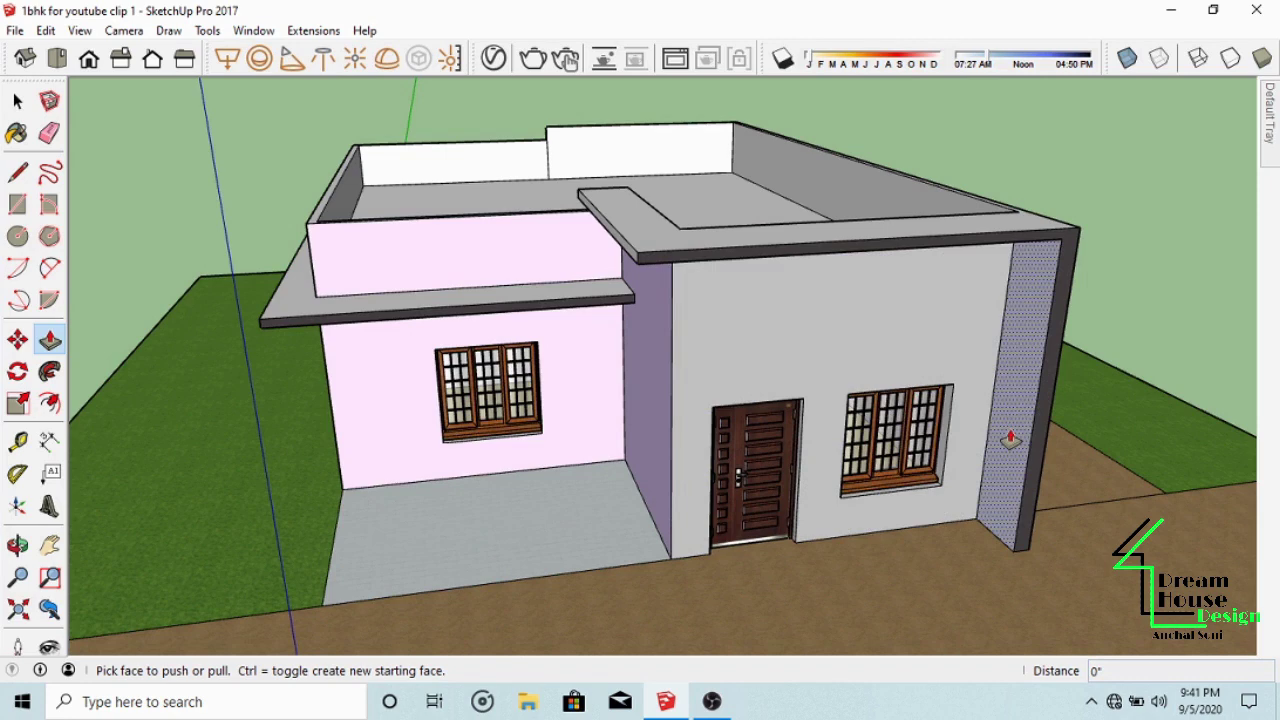
click(1001, 464)
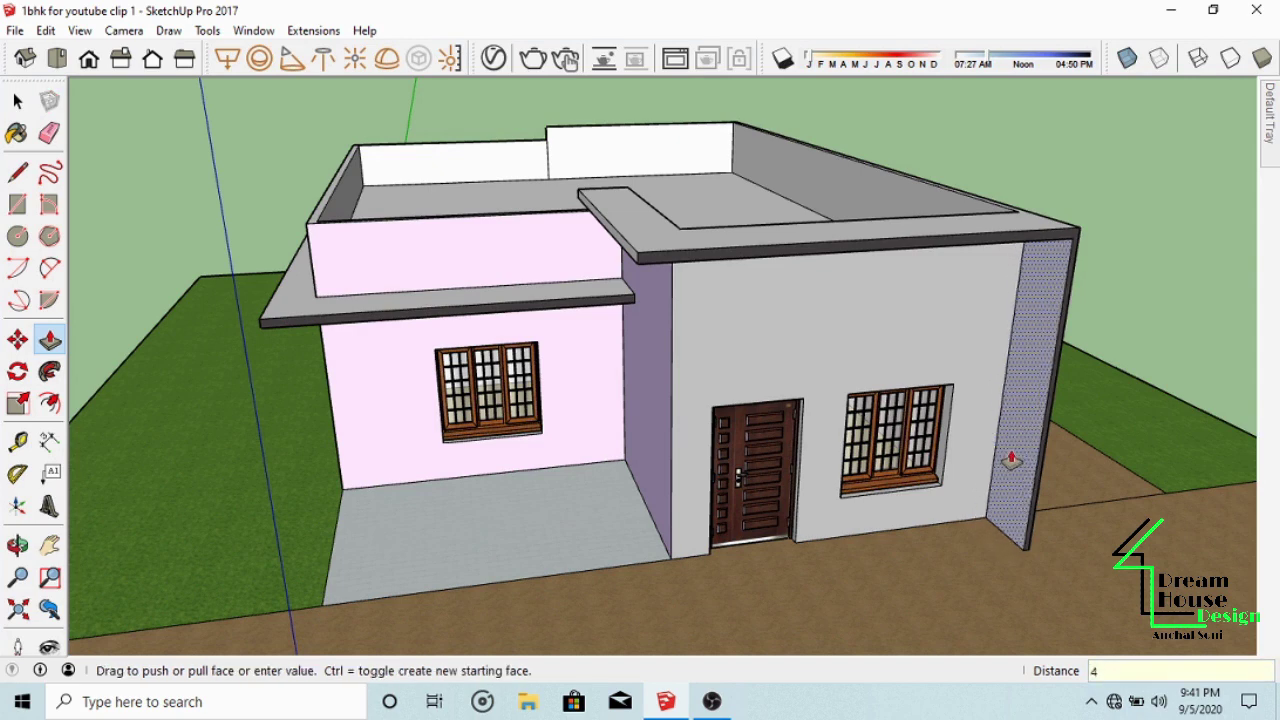
click(1011, 460)
Step: Extrude the band across the rear wall outward as a ledge below the parapet
middle_drag(768, 422, 771, 374)
scroll(700, 430, up, 3)
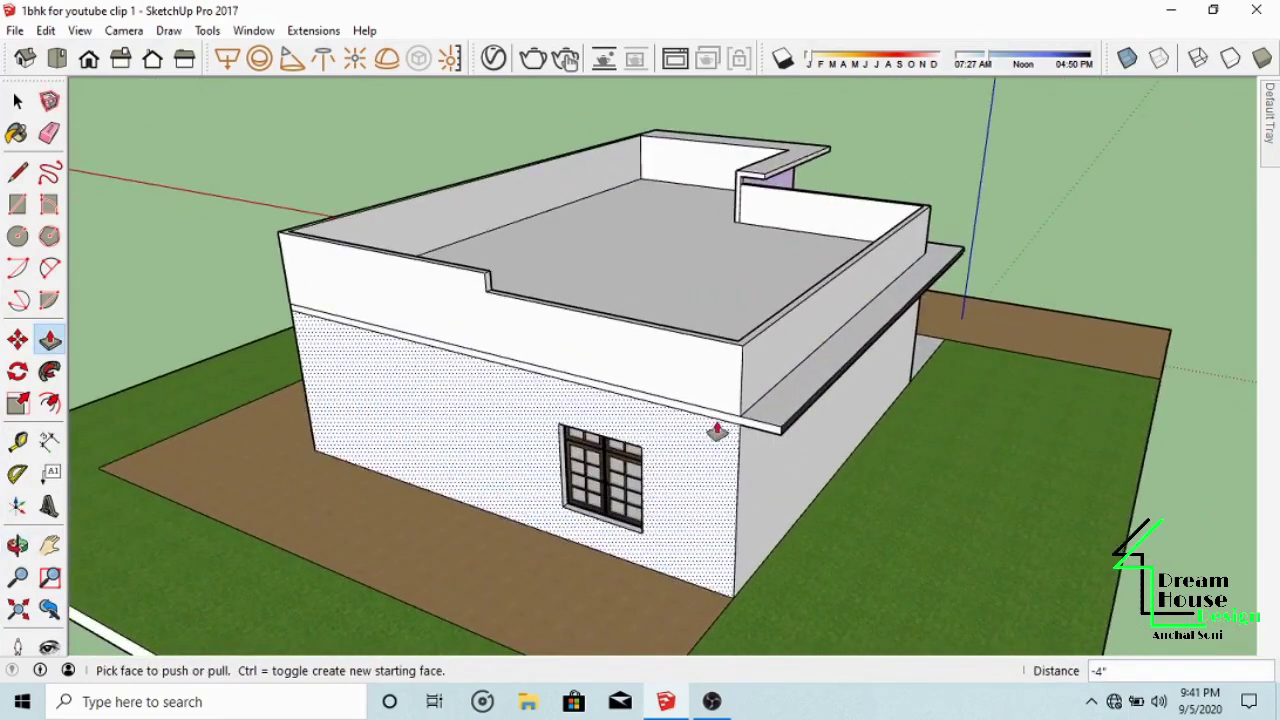
click(718, 422)
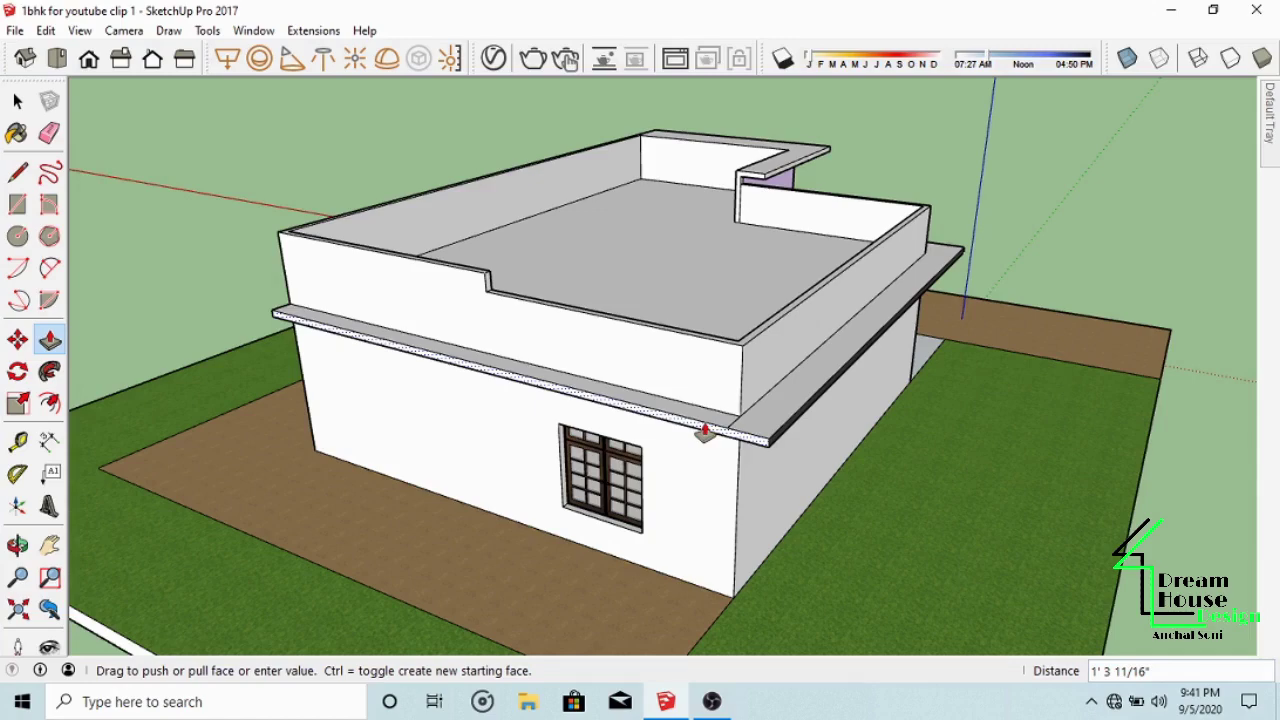
key(Return)
Step: Extrude the band along the windowed side wall outward 1' as a ledge
scroll(720, 418, down, 3)
middle_drag(522, 442, 966, 474)
scroll(685, 426, up, 3)
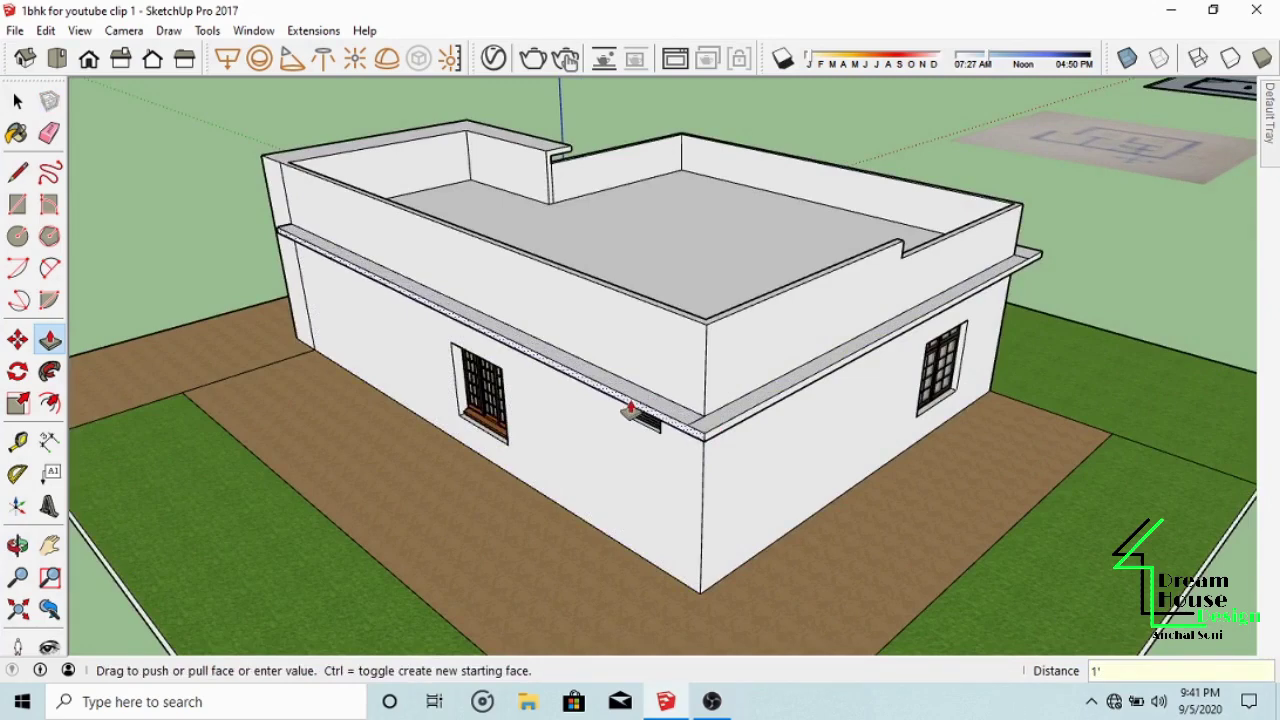
Step: Extend the front end of the windowed side wall's ledge 3' along the fin wall
middle_drag(631, 408, 613, 317)
scroll(597, 227, up, 2)
scroll(583, 225, up, 2)
key(p)
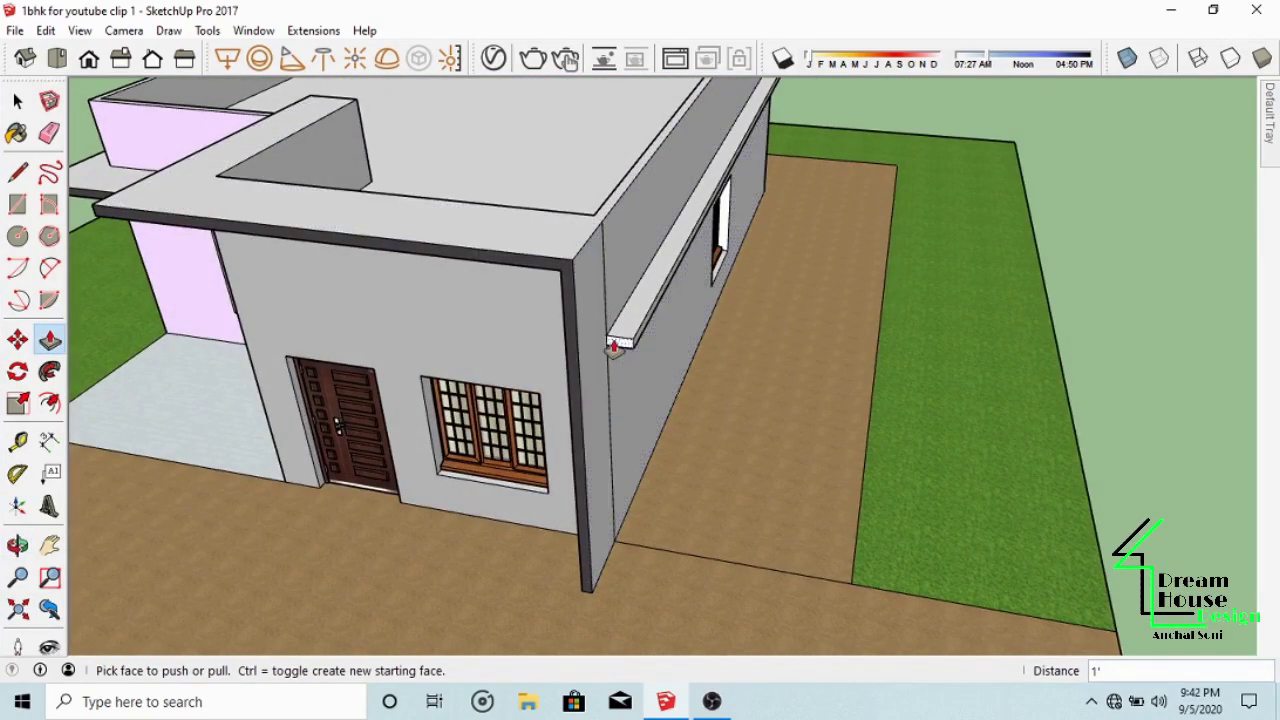
key(Return)
scroll(578, 372, down, 5)
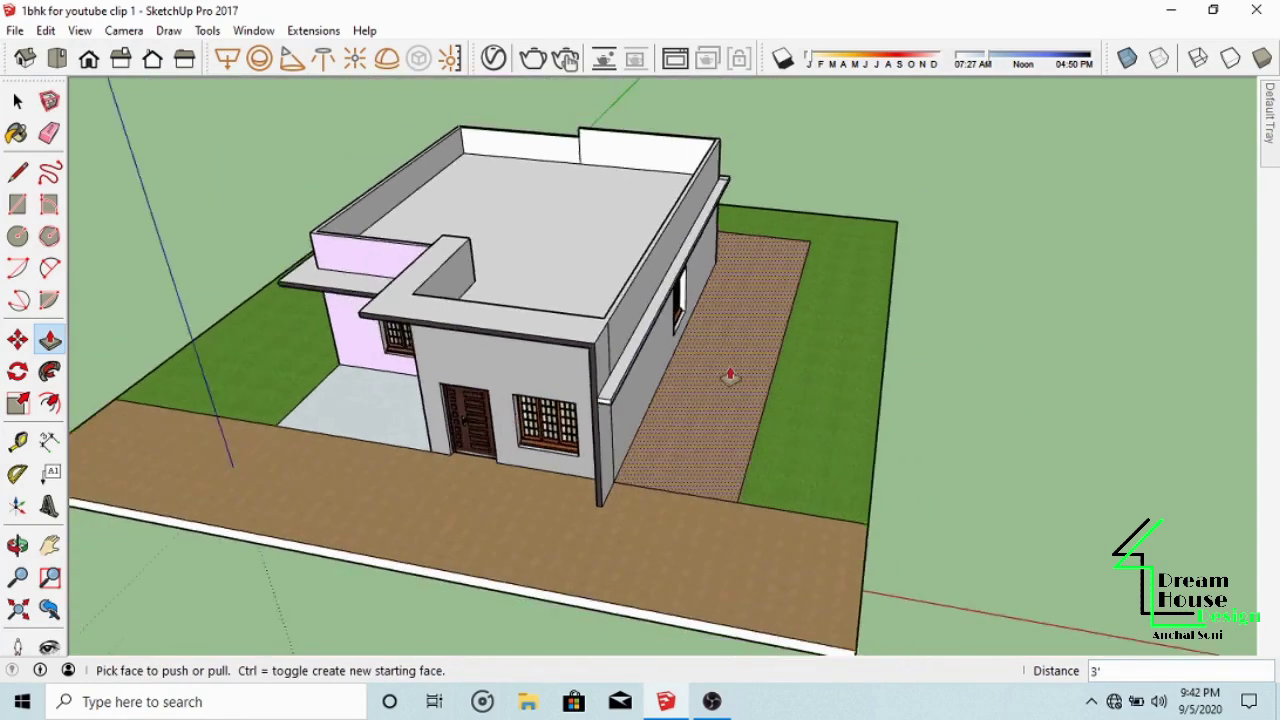
Step: Paint the roof-edge slab's top and the fin wall's inner face with a grey material from Asphalt and Concrete
middle_drag(728, 371, 820, 223)
middle_drag(631, 297, 677, 355)
scroll(677, 355, down, 6)
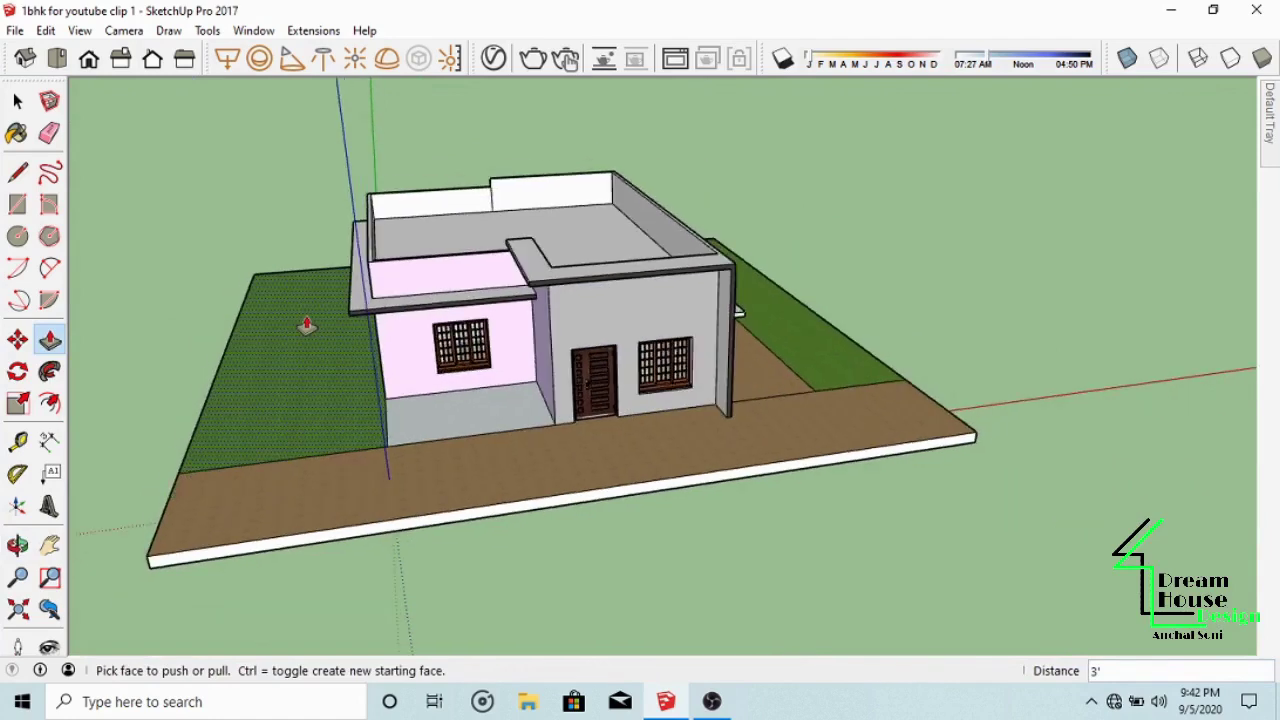
middle_drag(307, 325, 541, 264)
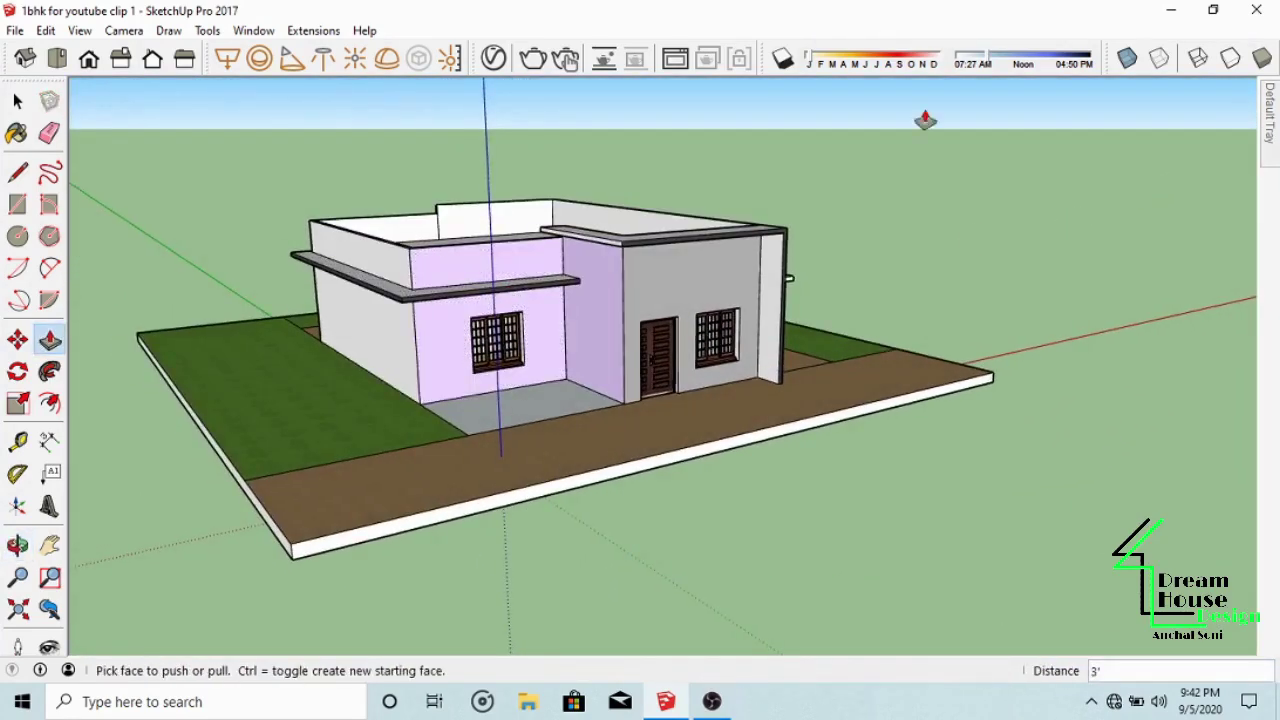
mouse_move(1272, 140)
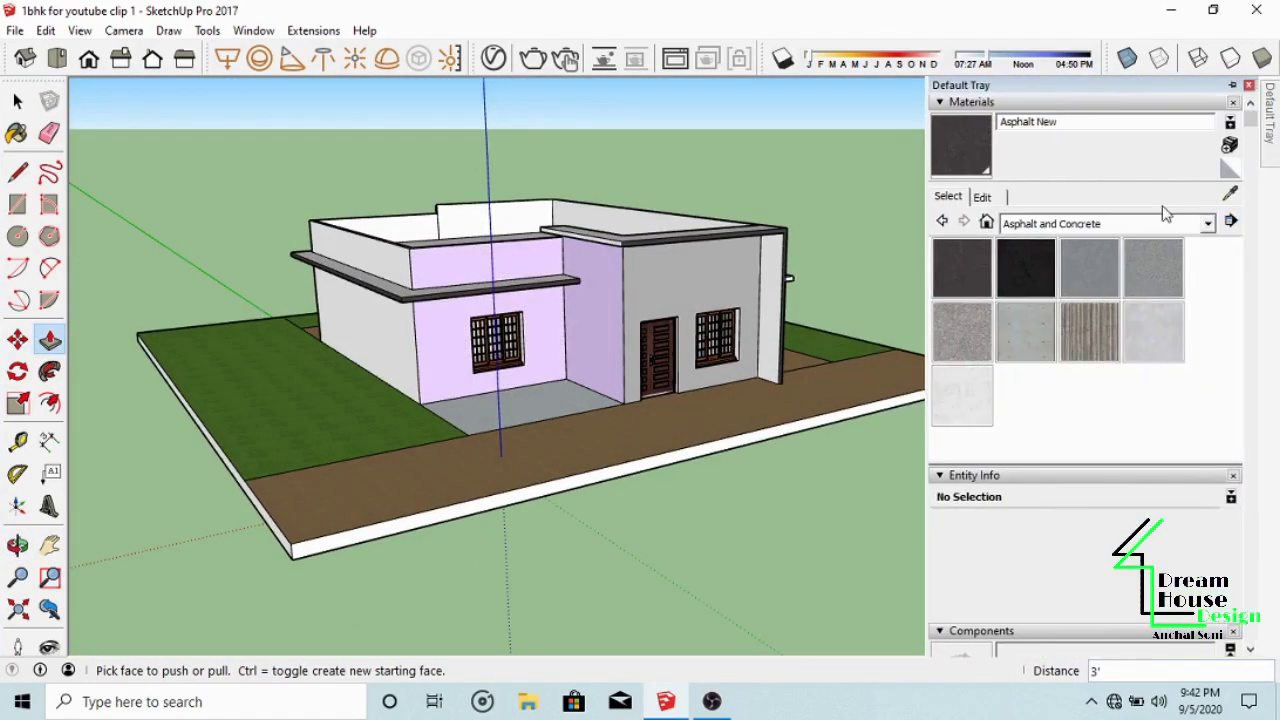
click(1090, 270)
scroll(790, 295, up, 5)
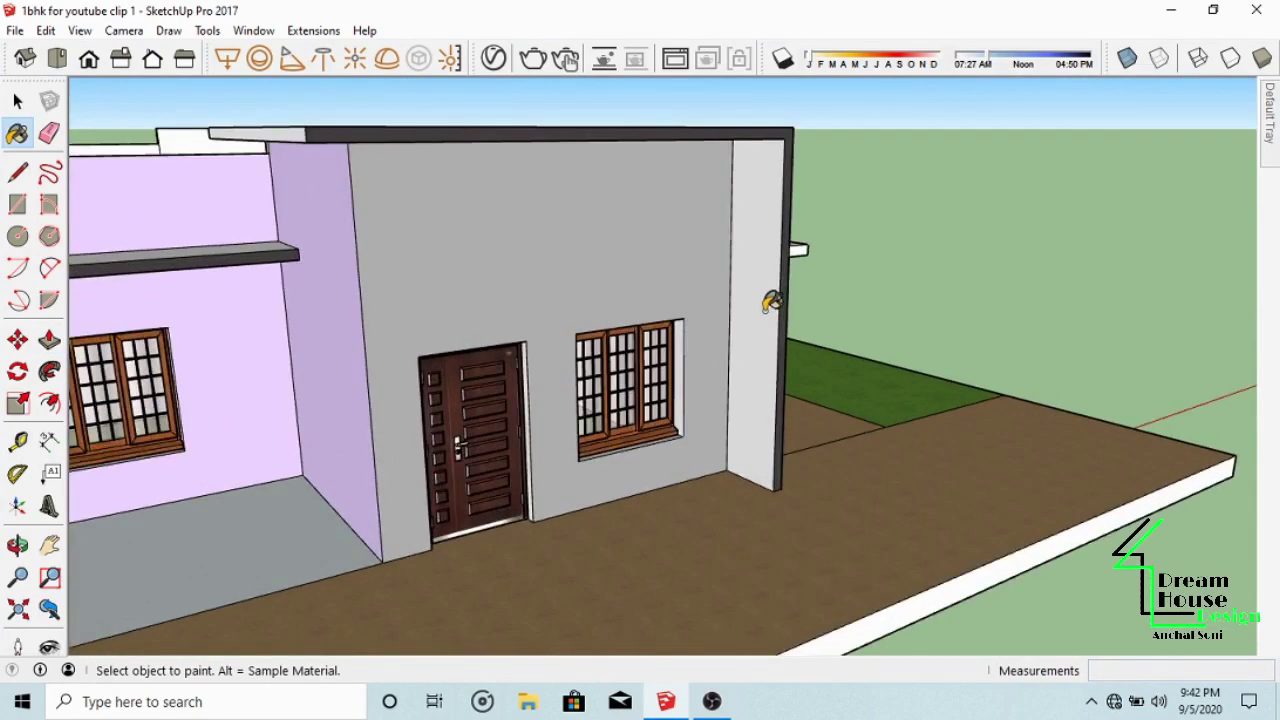
middle_drag(783, 305, 503, 318)
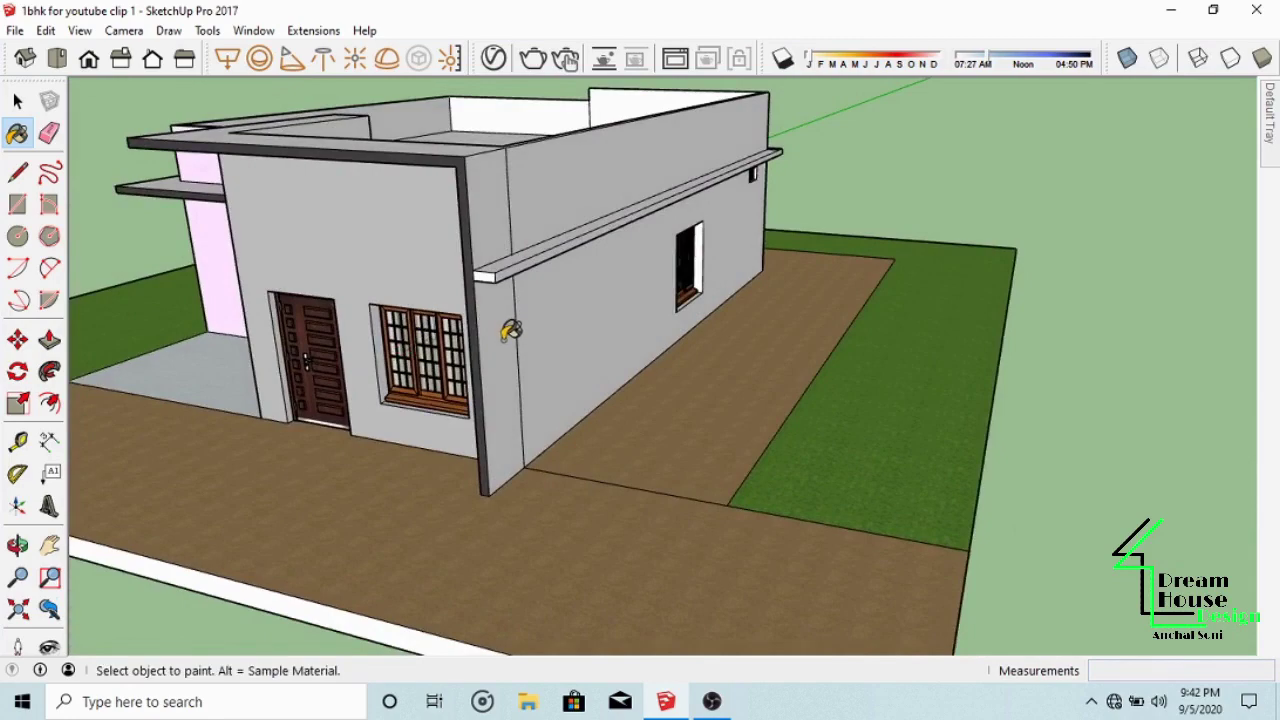
scroll(495, 228, down, 3)
middle_drag(500, 237, 789, 380)
click(758, 342)
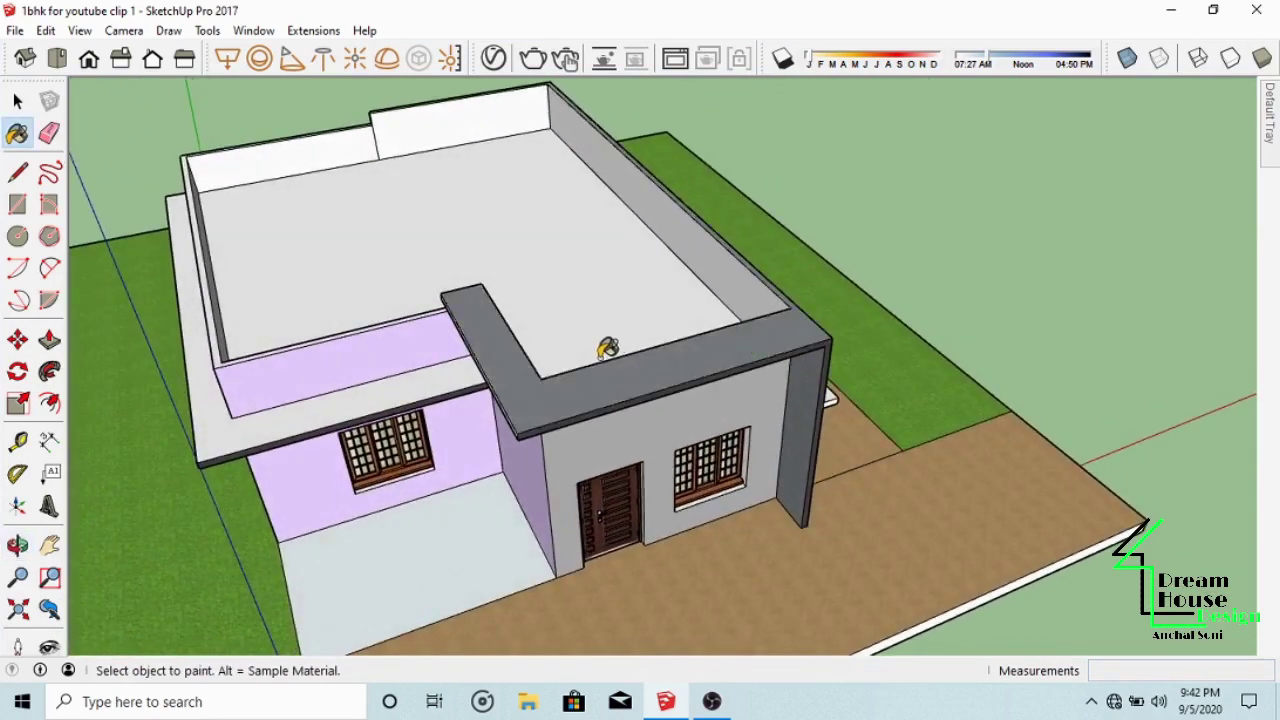
Step: Paint the porch-side edge of the projecting roof slab with the same grey material
mouse_move(609, 343)
middle_down()
mouse_move(434, 403)
mouse_move(606, 300)
mouse_move(611, 86)
mouse_move(636, 74)
middle_up()
scroll(595, 318, down, 2)
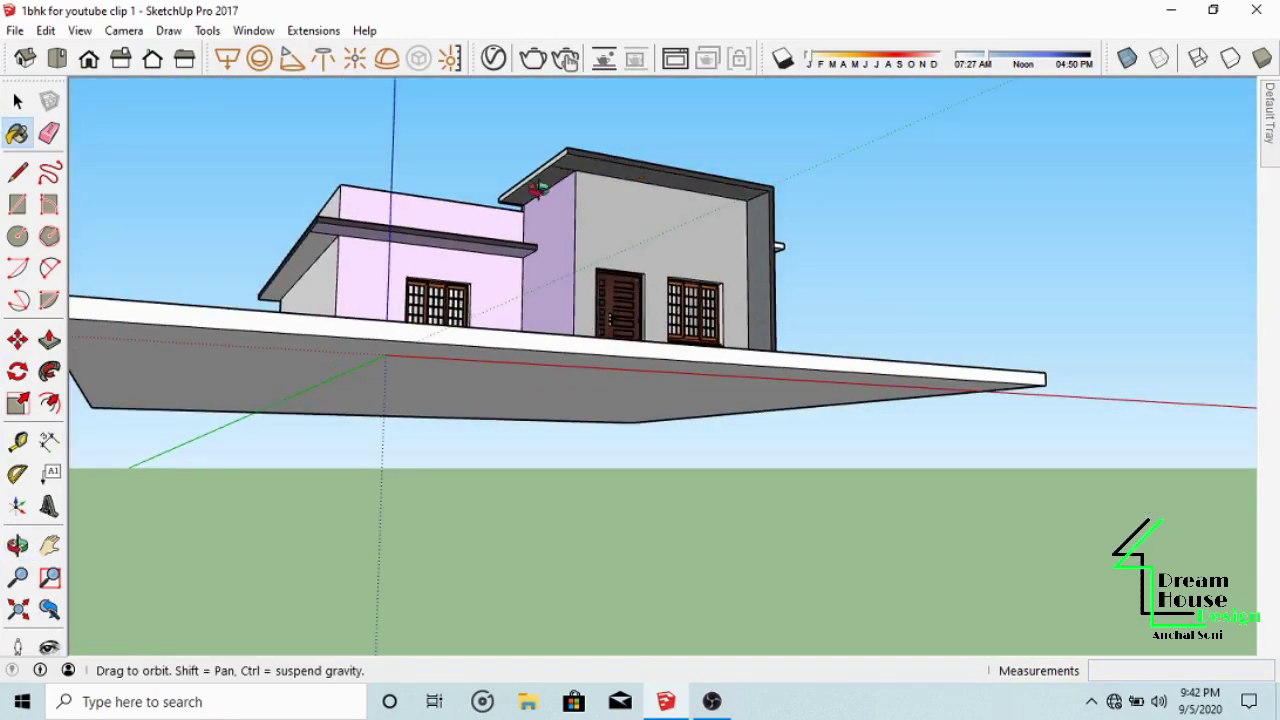
middle_drag(537, 188, 700, 243)
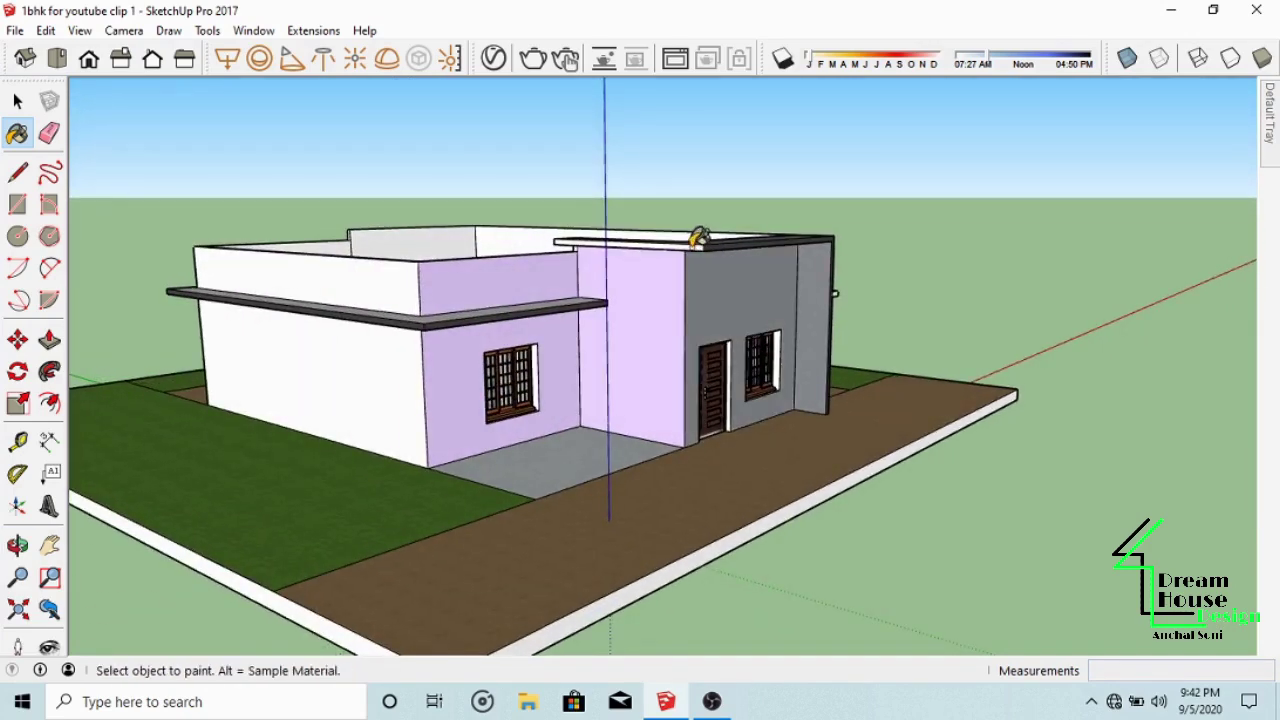
scroll(697, 237, up, 2)
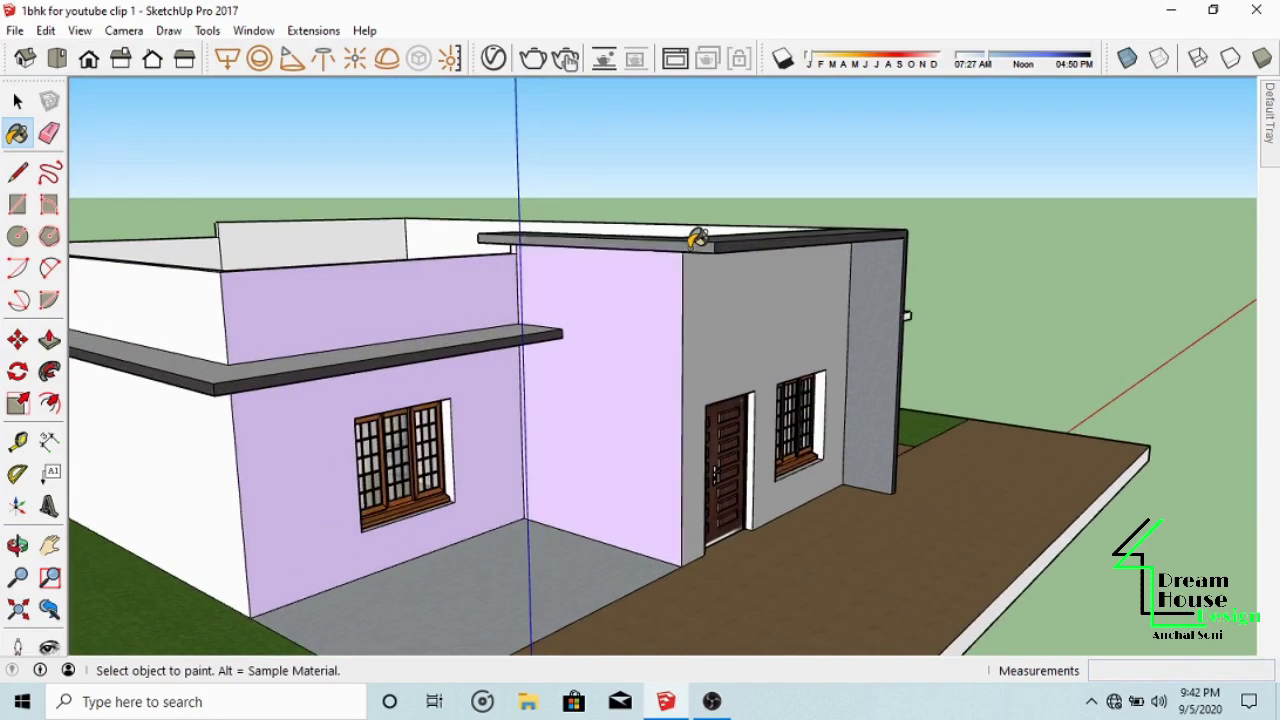
Step: Paint the tops and undersides of the porch and windowless side wall ledges with the same grey material
middle_drag(697, 237, 552, 188)
middle_drag(677, 318, 777, 349)
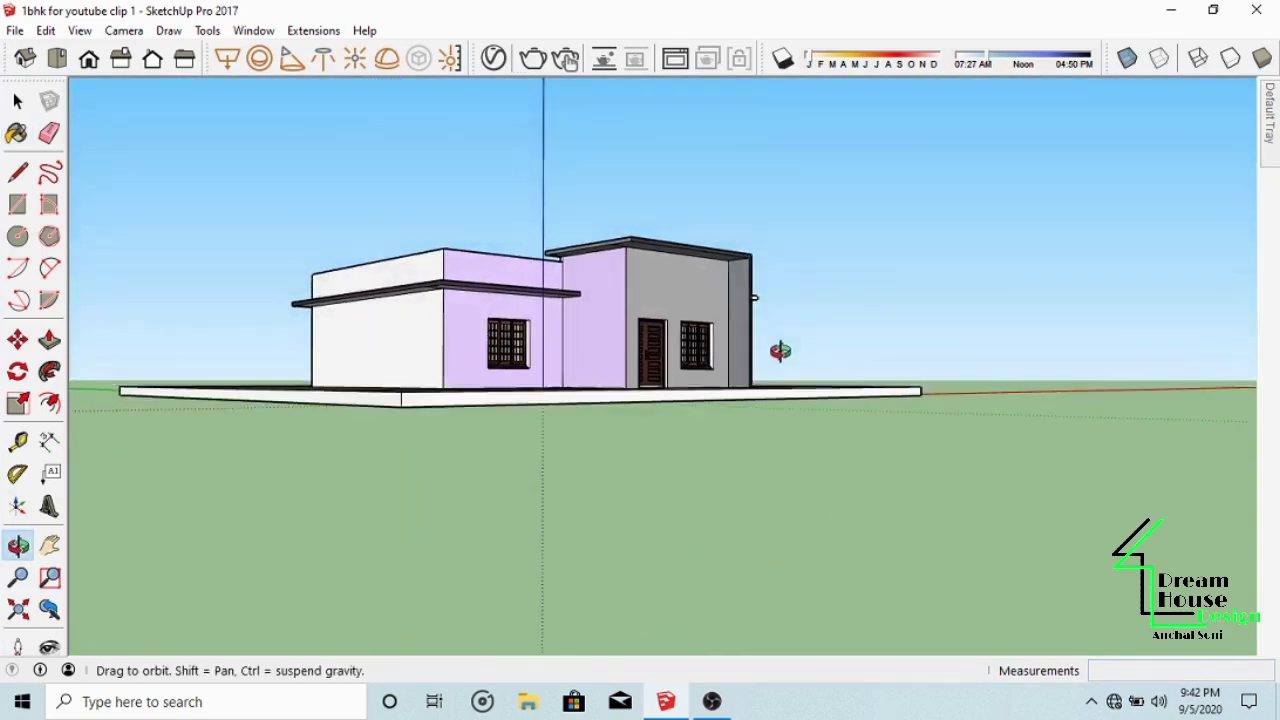
scroll(423, 280, up, 5)
middle_drag(423, 291, 533, 183)
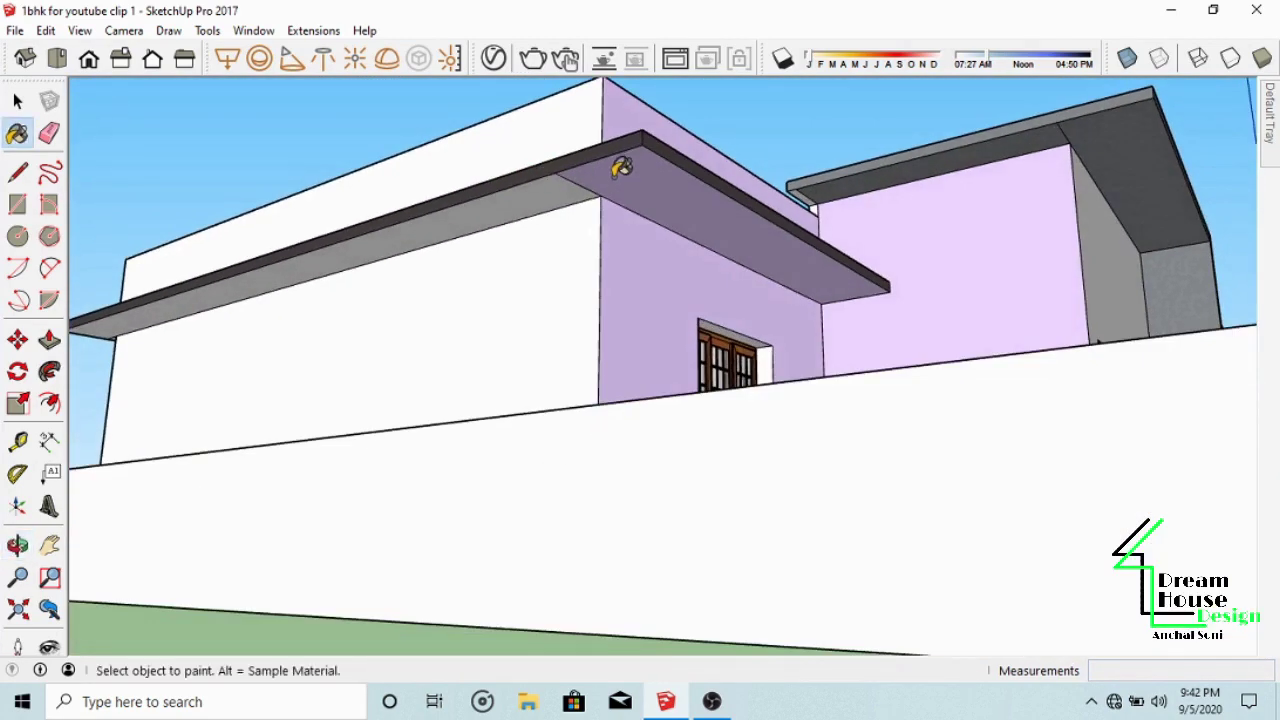
scroll(679, 176, down, 5)
middle_drag(679, 176, 586, 434)
scroll(412, 416, down, 1)
mouse_move(412, 416)
middle_down()
mouse_move(523, 400)
mouse_move(414, 329)
mouse_move(327, 207)
mouse_move(237, 260)
mouse_move(271, 366)
mouse_move(509, 380)
mouse_move(591, 331)
mouse_move(607, 394)
middle_up()
scroll(577, 340, down, 3)
mouse_move(963, 383)
middle_down()
mouse_move(946, 366)
mouse_move(880, 380)
middle_up()
scroll(800, 386, up, 2)
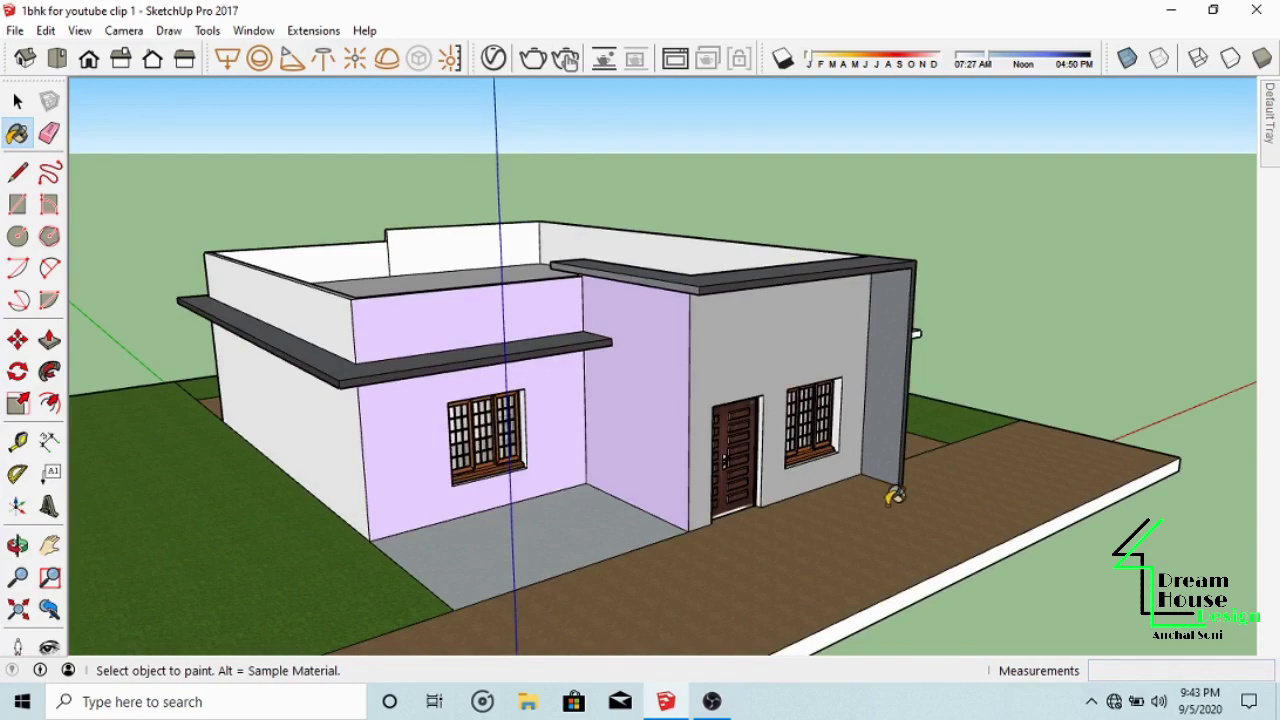
Step: Examine the painted house exterior from below, in the standard front view and from the porch corner
mouse_move(893, 497)
middle_down()
mouse_move(837, 477)
mouse_move(786, 497)
mouse_move(485, 487)
mouse_move(614, 474)
mouse_move(706, 486)
mouse_move(720, 443)
mouse_move(708, 447)
middle_up()
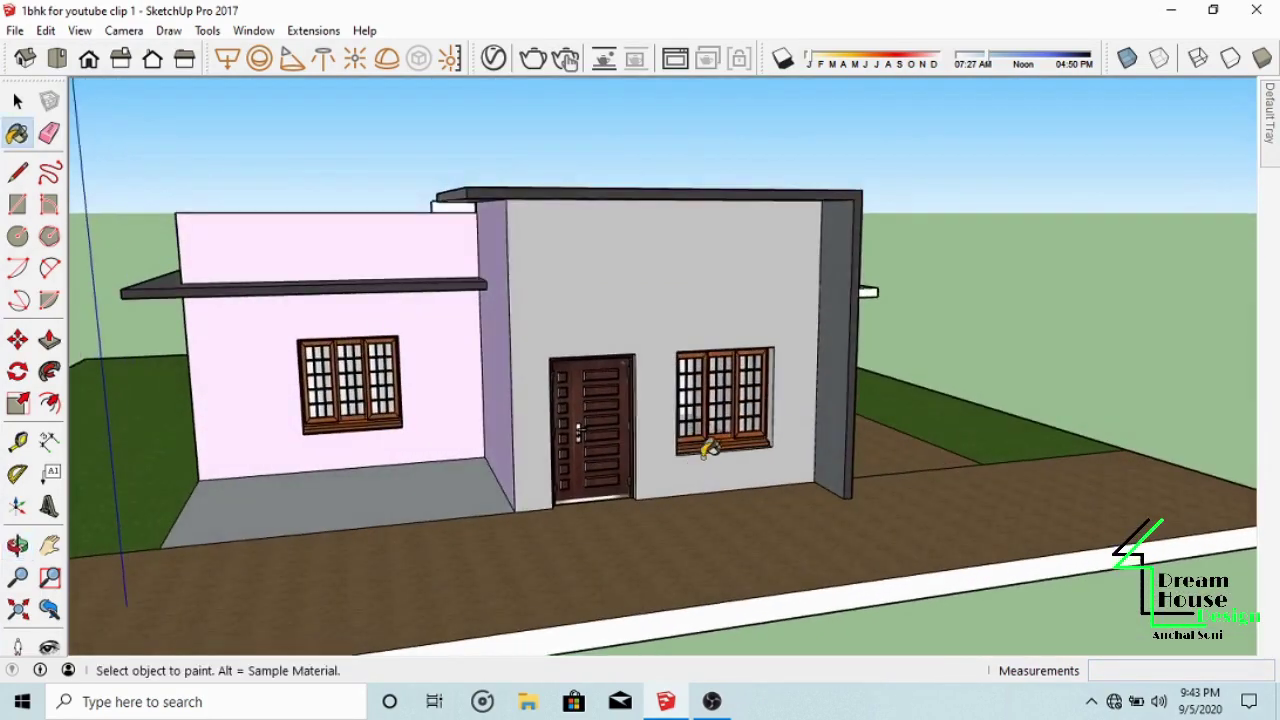
scroll(708, 447, down, 3)
middle_drag(870, 450, 737, 334)
scroll(810, 285, down, 2)
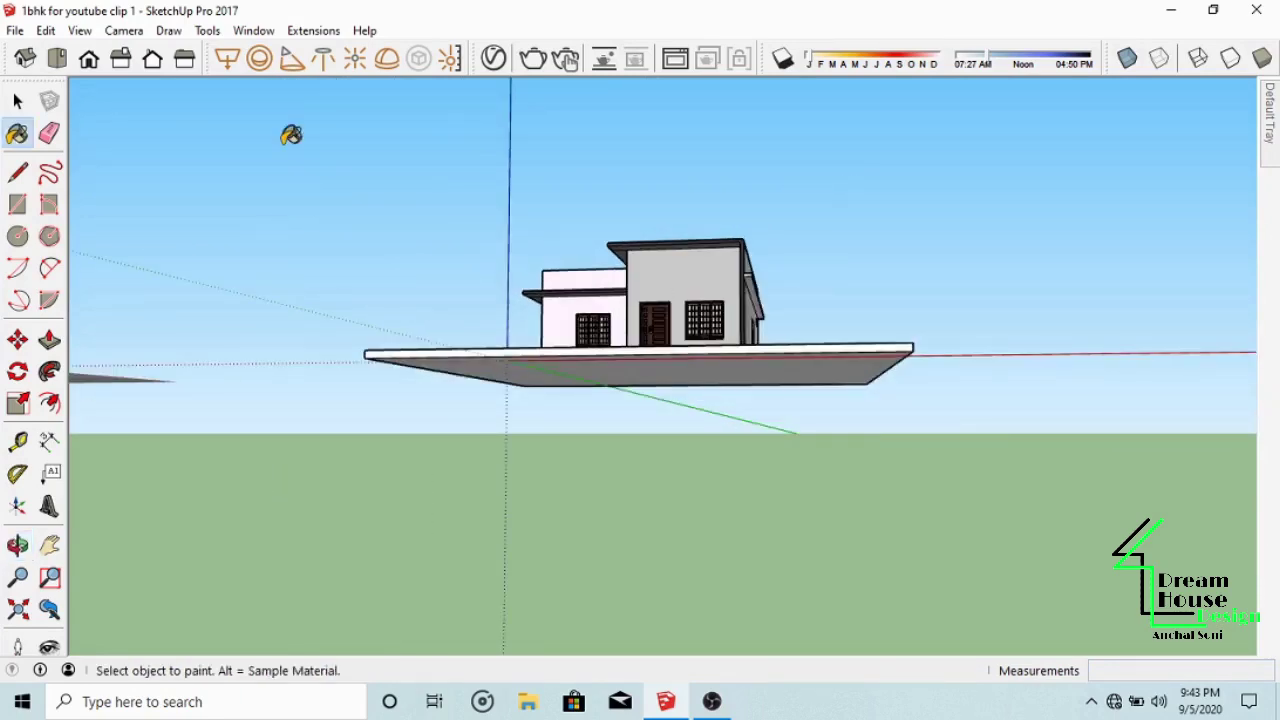
click(87, 64)
scroll(1047, 376, up, 6)
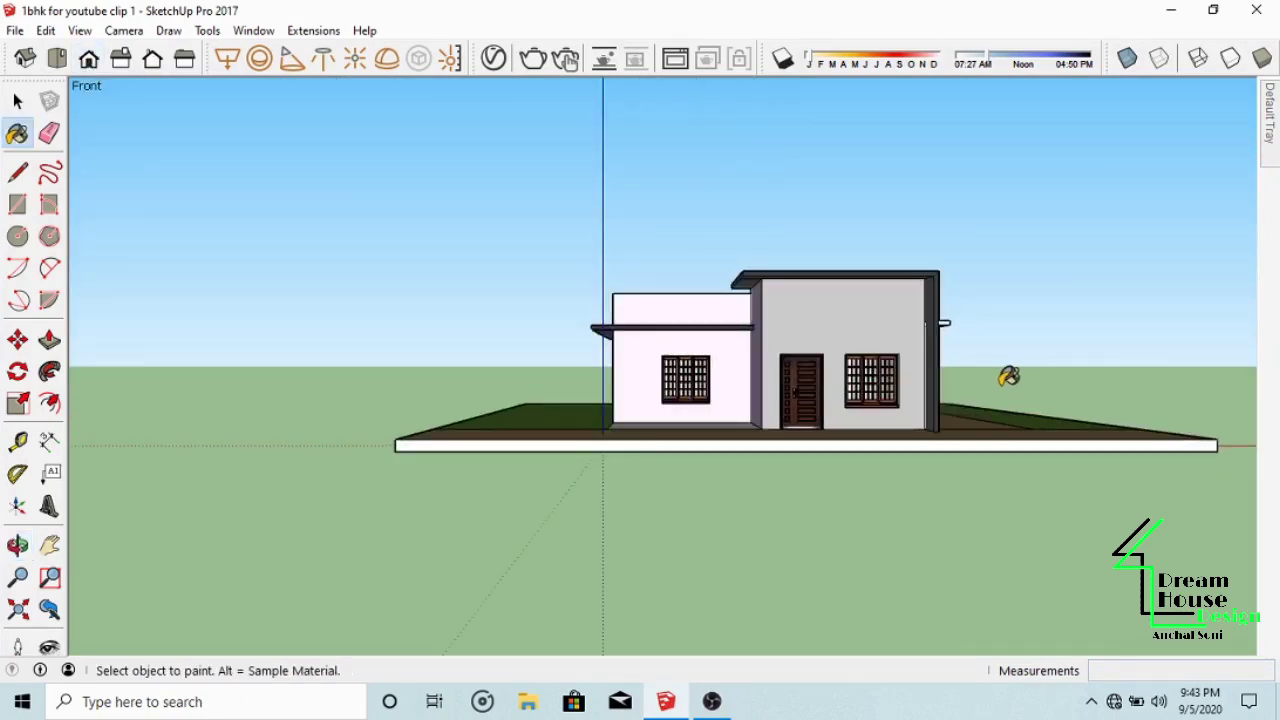
scroll(970, 364, up, 1)
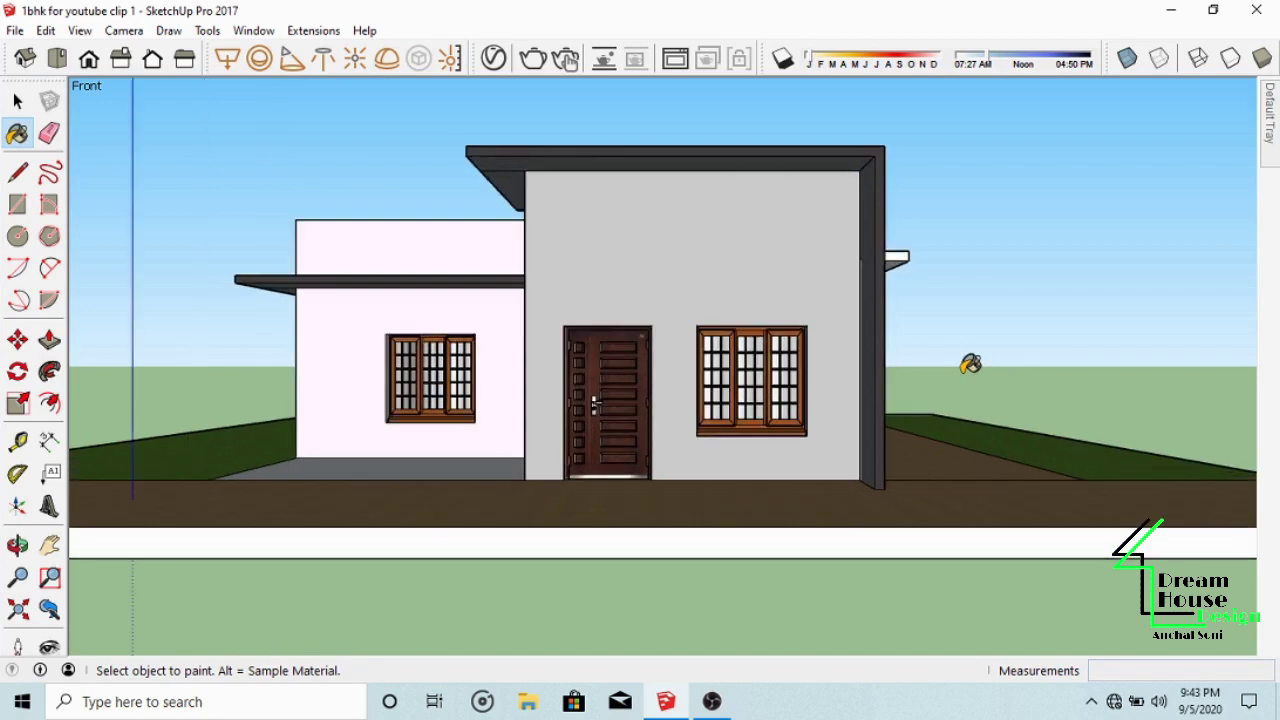
middle_drag(966, 365, 1165, 361)
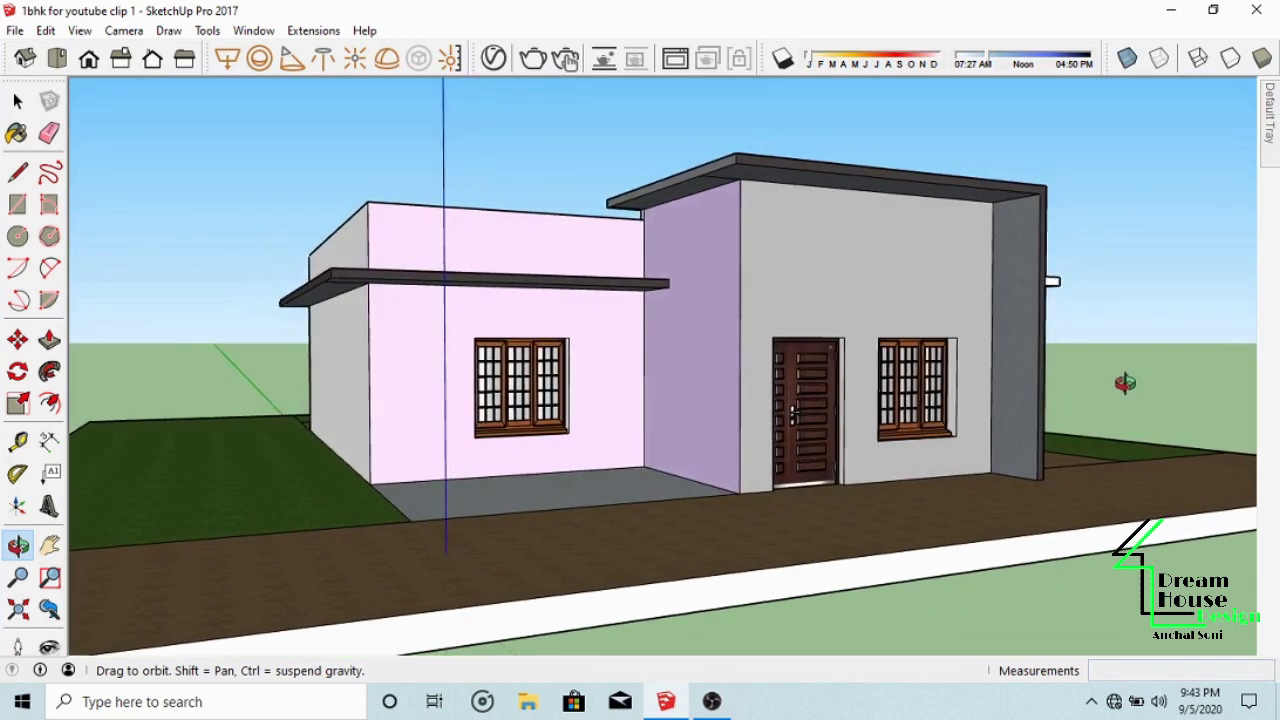